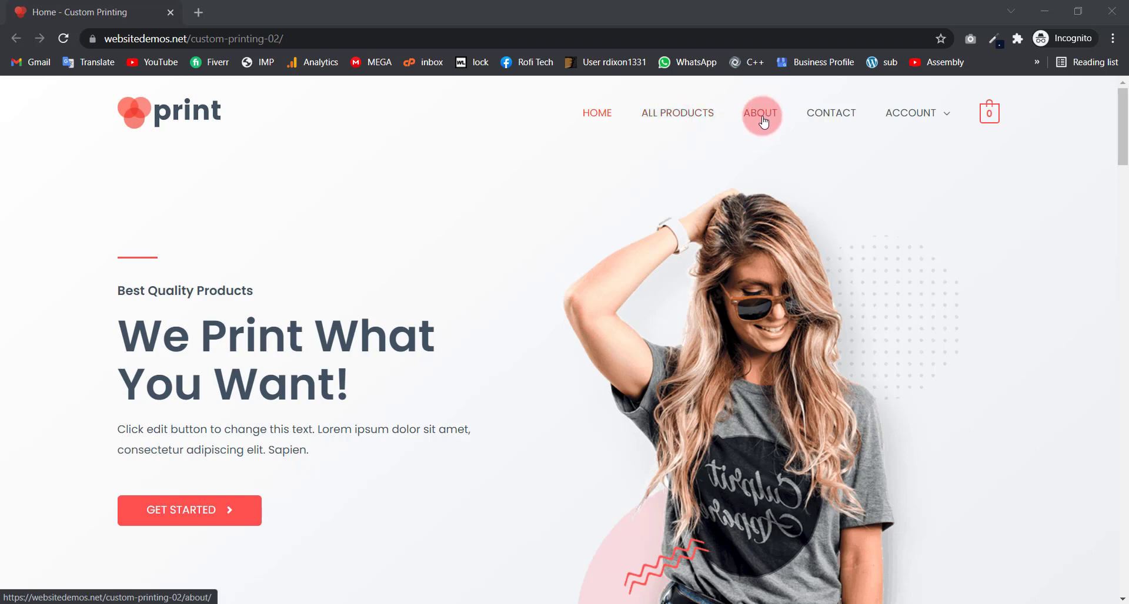
# Step: Highlight the hero's Best Quality Products tagline, We Print What You Want! heading and paragraph
pyautogui.moveTo(927, 111)
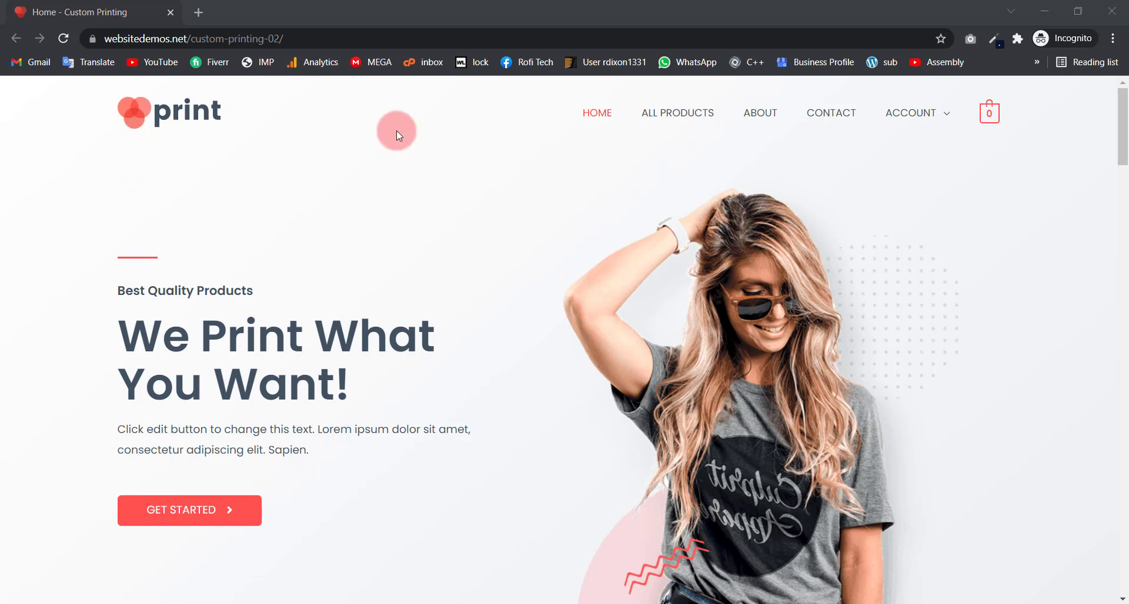
pyautogui.moveTo(171, 115); pyautogui.dragTo(390, 154)
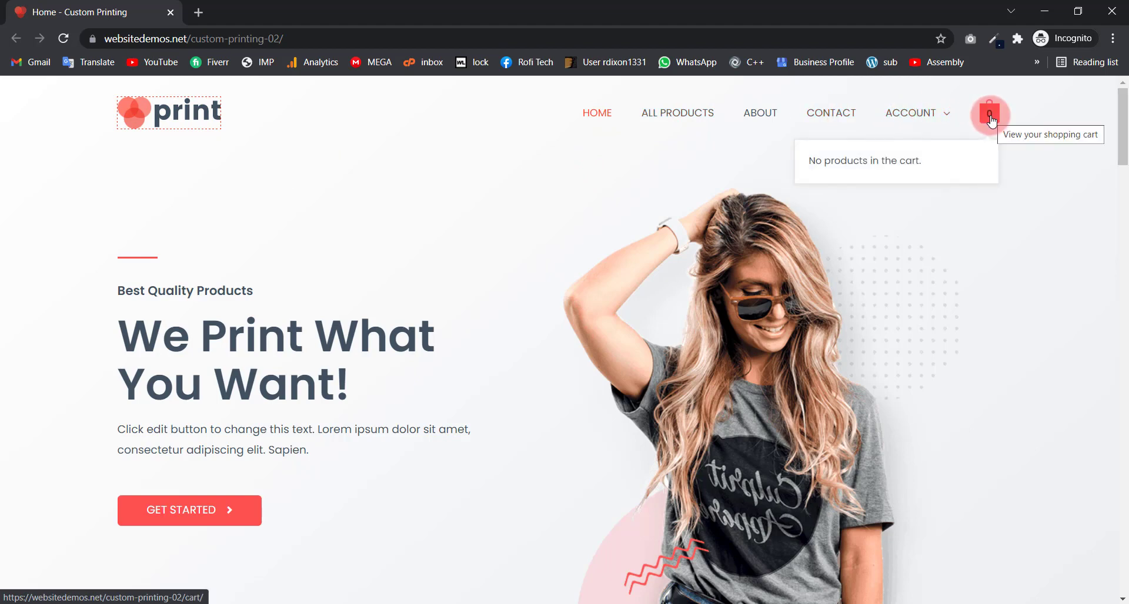
pyautogui.moveTo(988, 121)
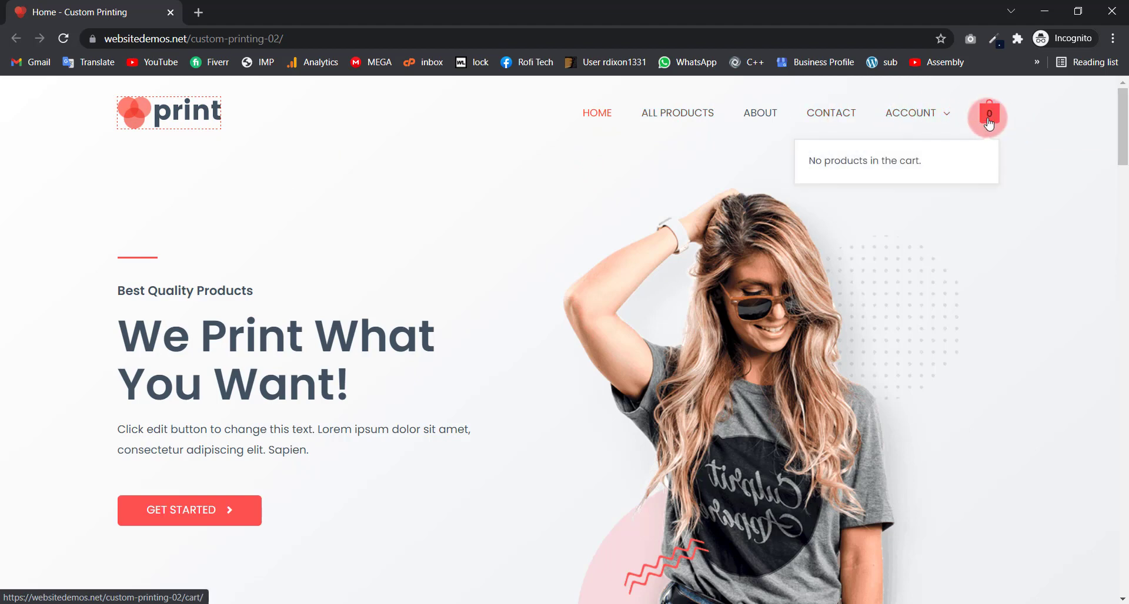
pyautogui.click(578, 238)
pyautogui.moveTo(915, 114)
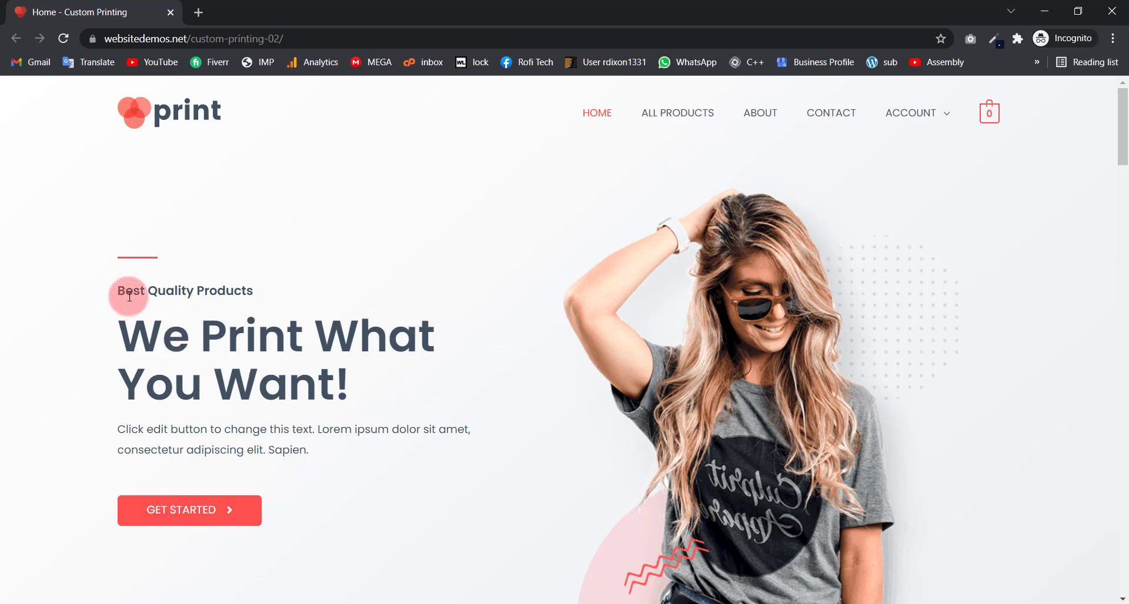
pyautogui.moveTo(270, 291); pyautogui.dragTo(52, 288)
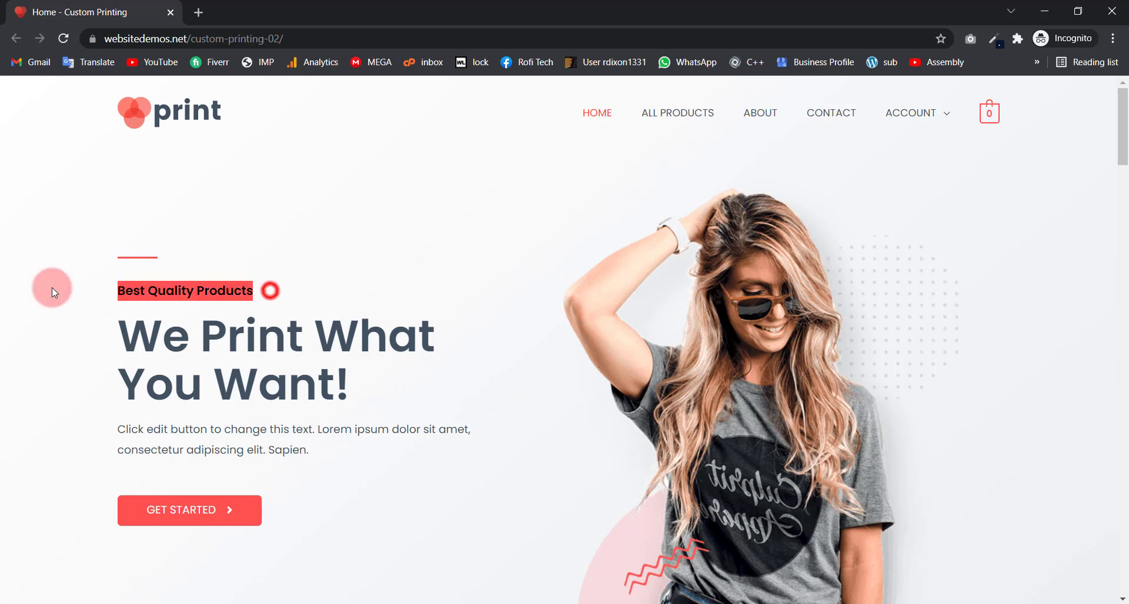
pyautogui.click(150, 290)
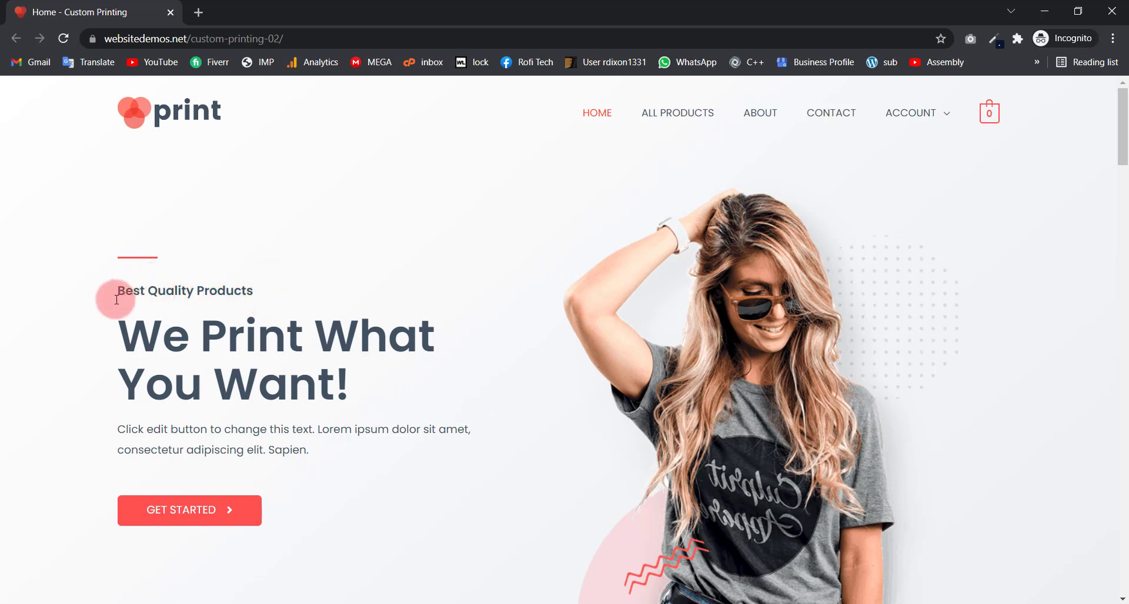
pyautogui.moveTo(343, 401); pyautogui.dragTo(116, 336)
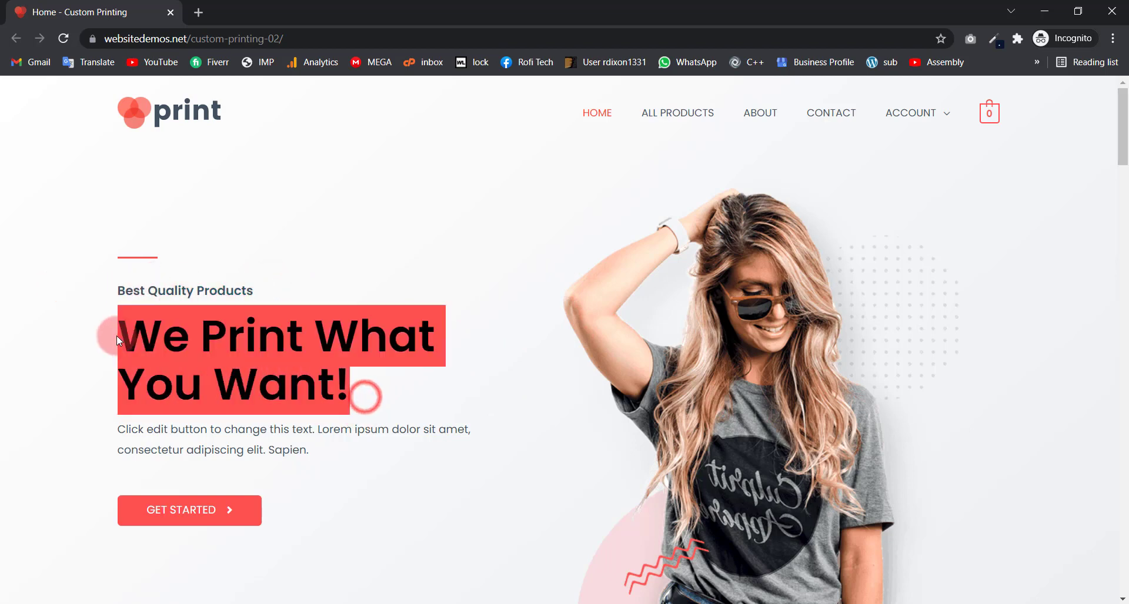
pyautogui.click(120, 335)
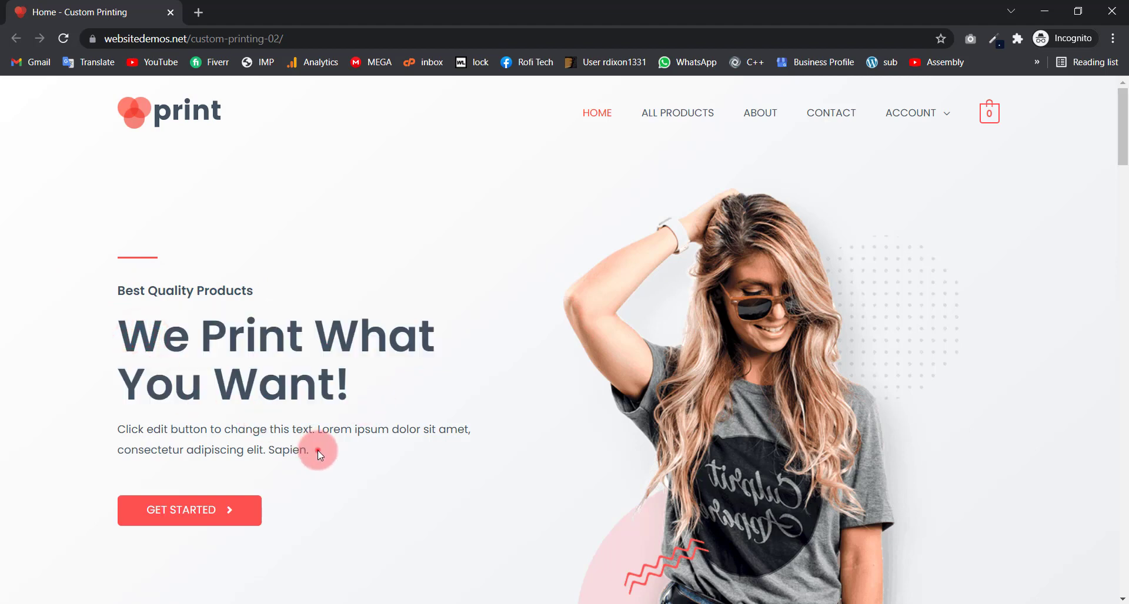
pyautogui.moveTo(316, 451); pyautogui.dragTo(130, 450)
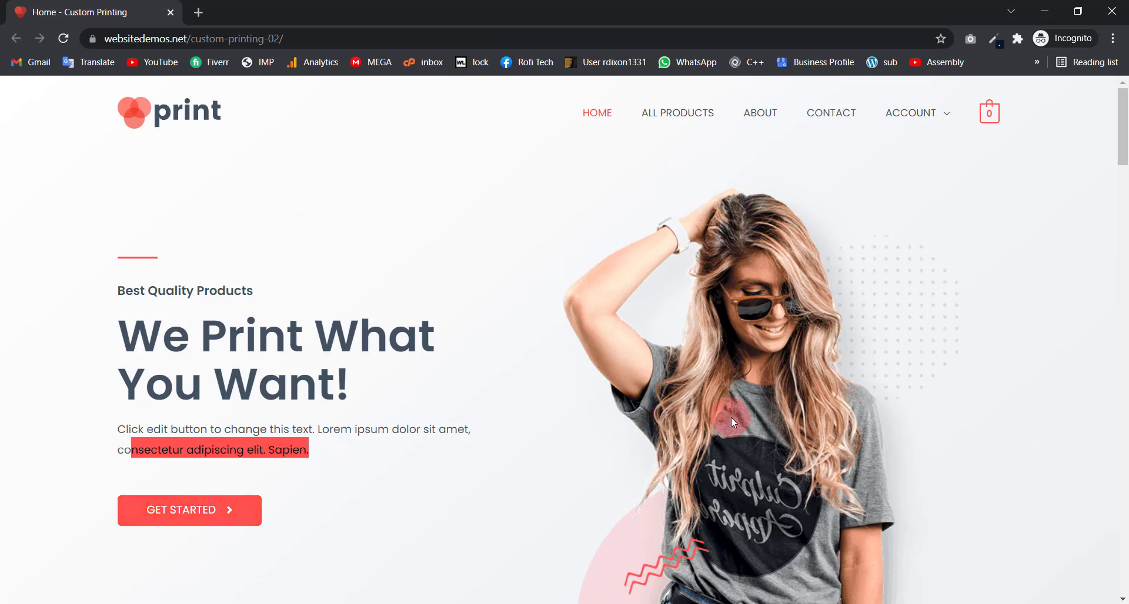
pyautogui.moveTo(731, 417); pyautogui.dragTo(811, 417)
pyautogui.click(548, 400)
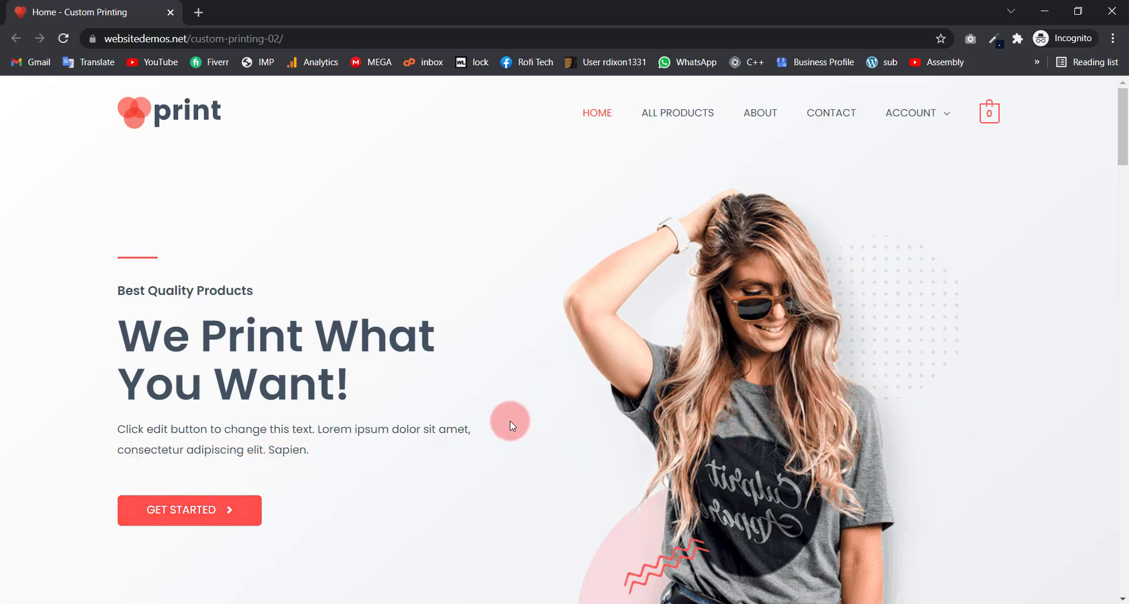
# Step: Scroll down, highlighting the Most Loved Designs caption and the Deal of the Day banner text
pyautogui.scroll(-9, 615, 372)
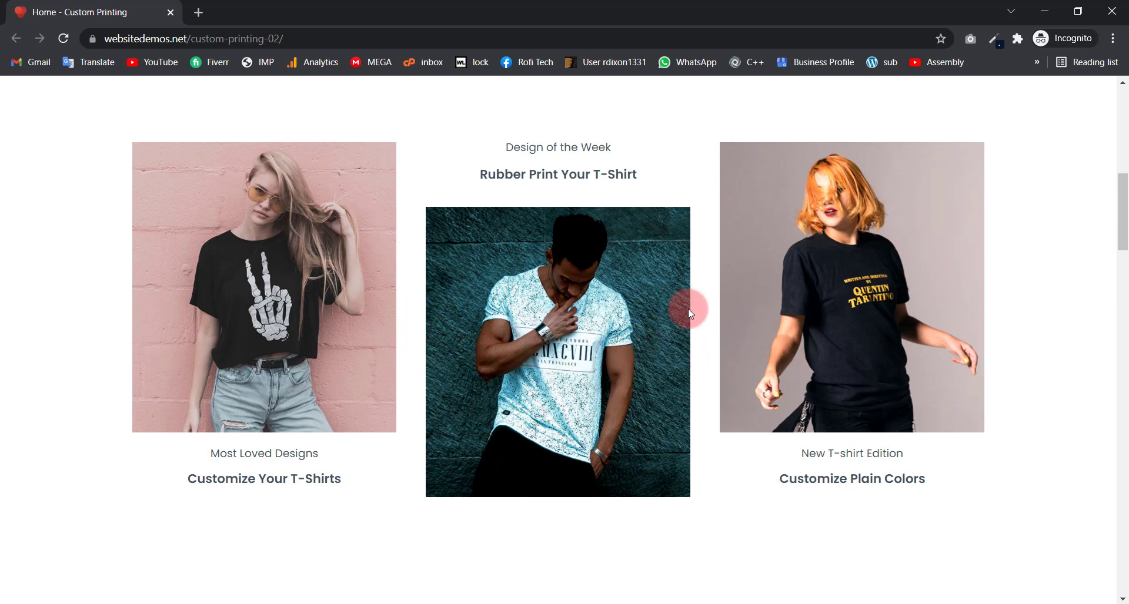
pyautogui.moveTo(351, 491); pyautogui.dragTo(184, 471)
pyautogui.click(179, 468)
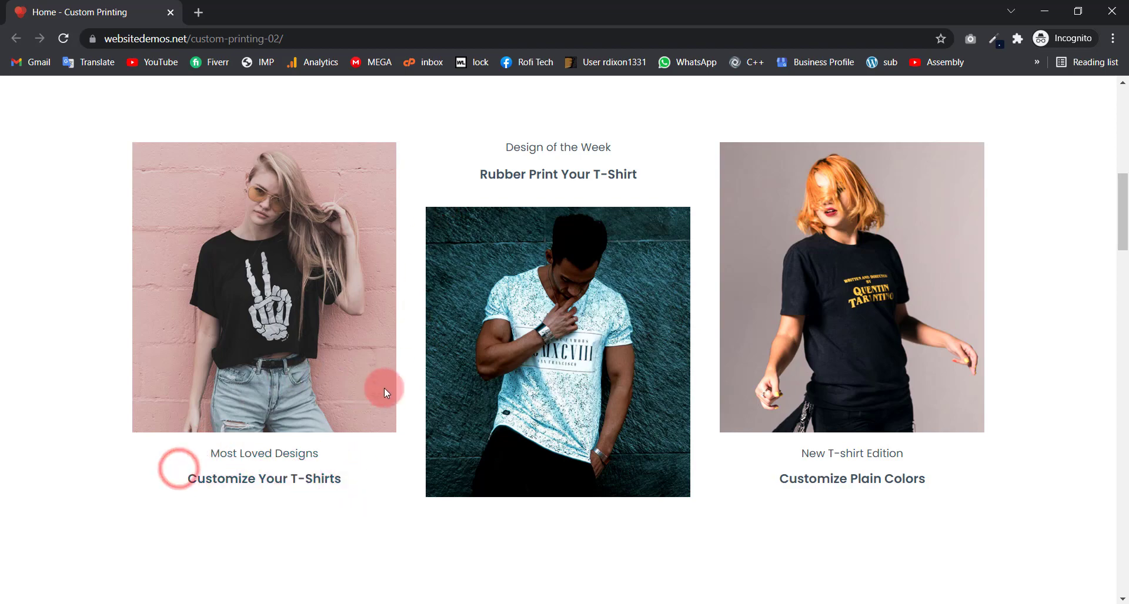
pyautogui.scroll(-9, 382, 386)
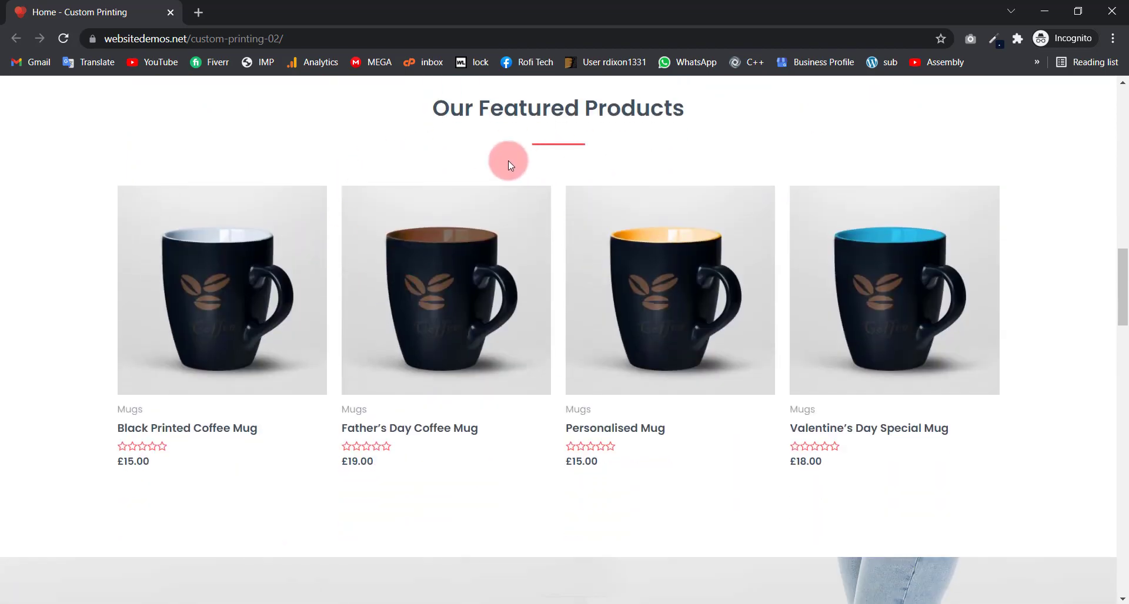
pyautogui.scroll(2, 508, 161)
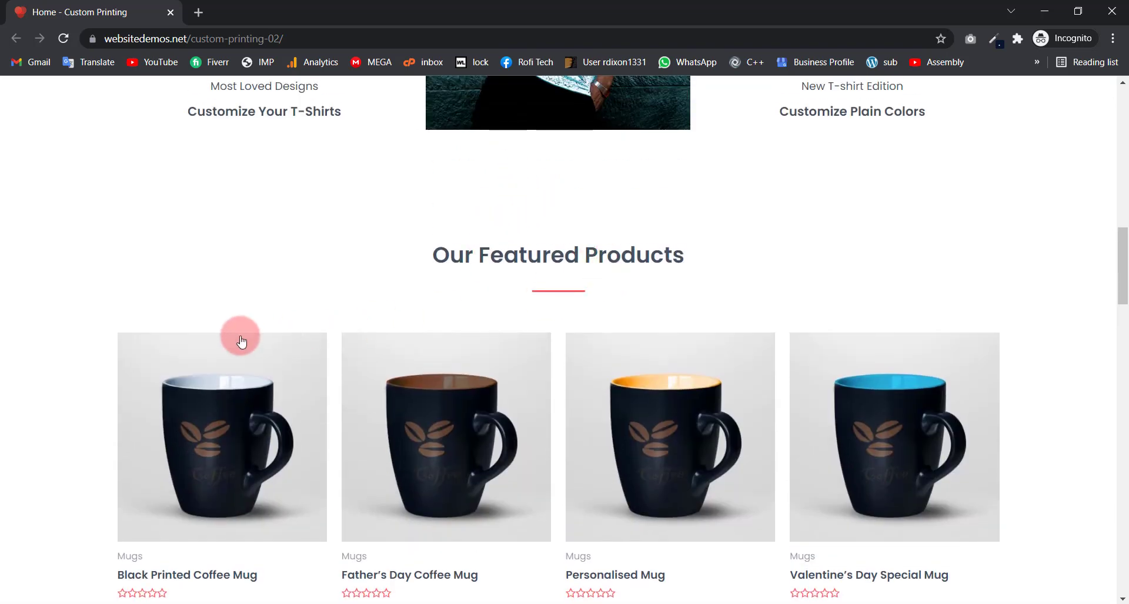
pyautogui.scroll(-2, 706, 411)
pyautogui.moveTo(854, 379); pyautogui.dragTo(638, 370)
pyautogui.scroll(-2, 576, 396)
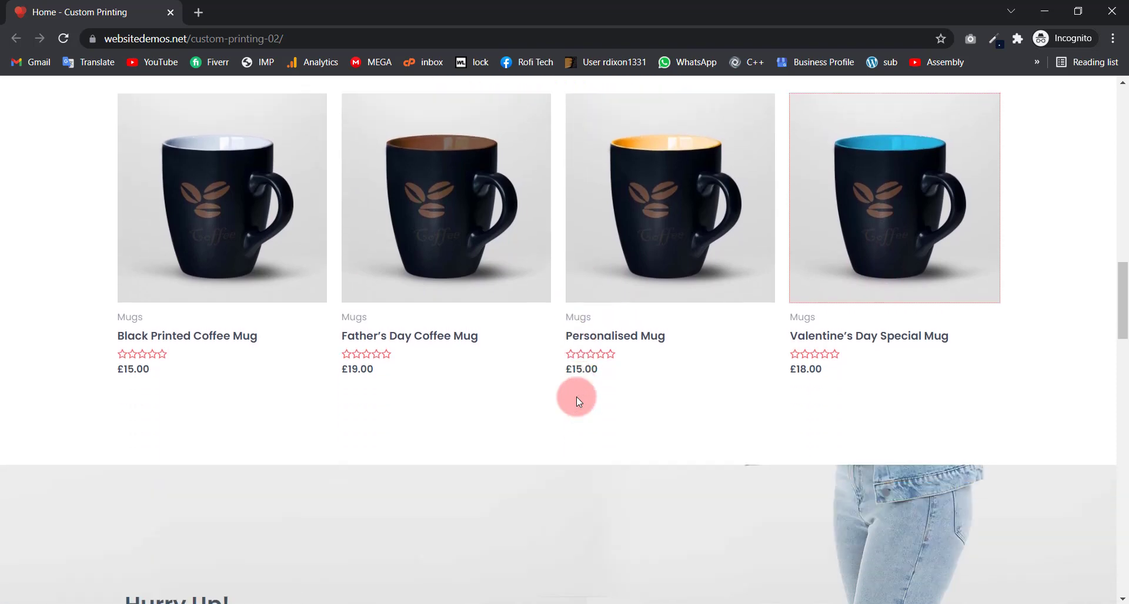
pyautogui.scroll(-5, 498, 331)
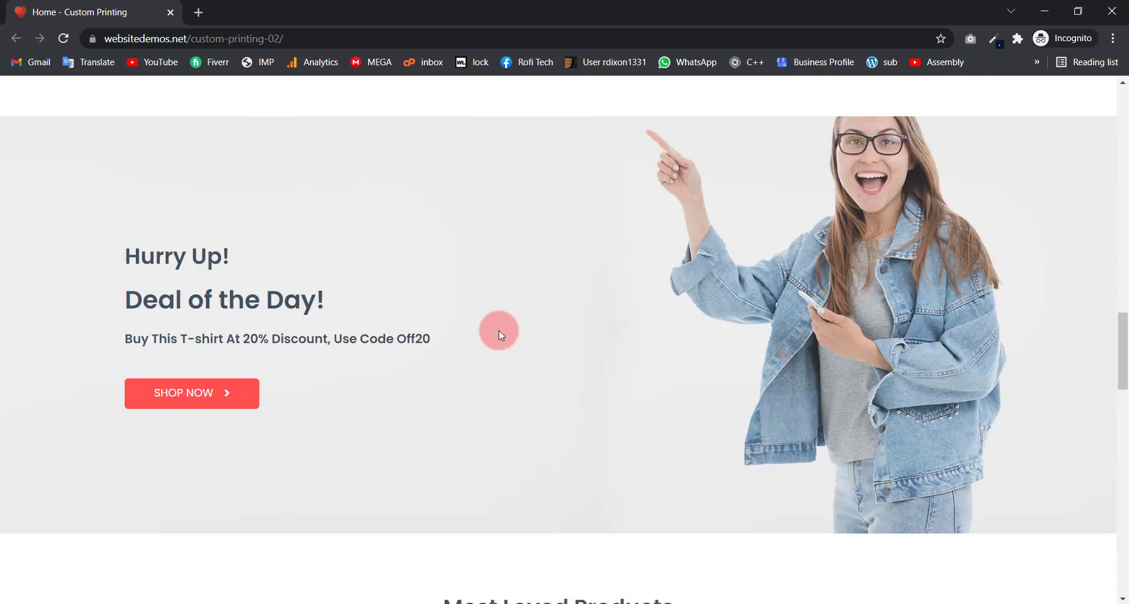
pyautogui.moveTo(125, 257); pyautogui.dragTo(408, 361)
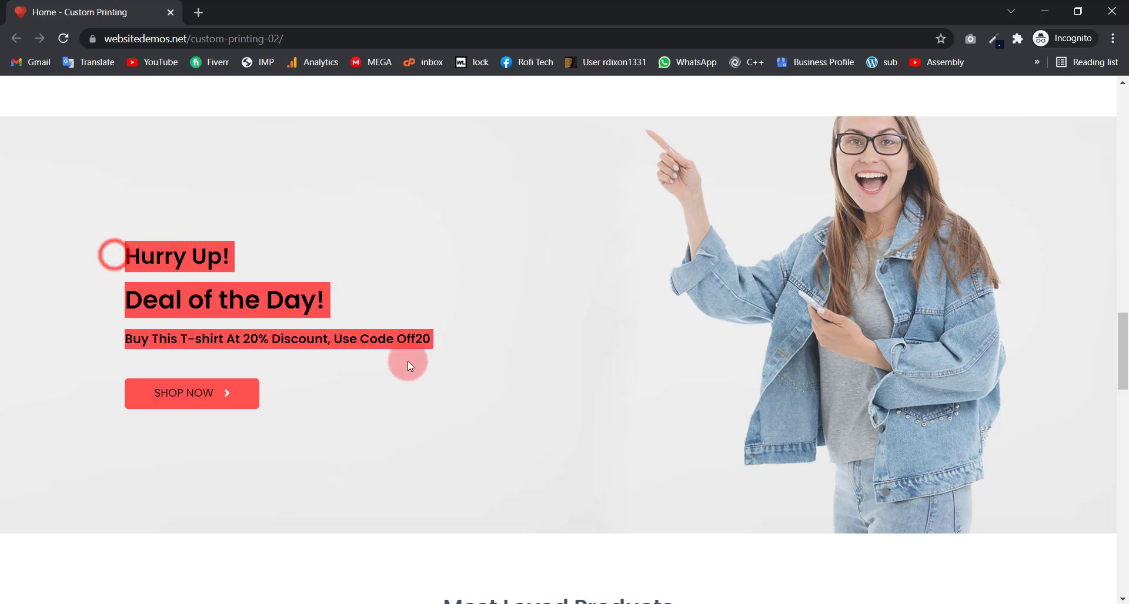
pyautogui.click(342, 385)
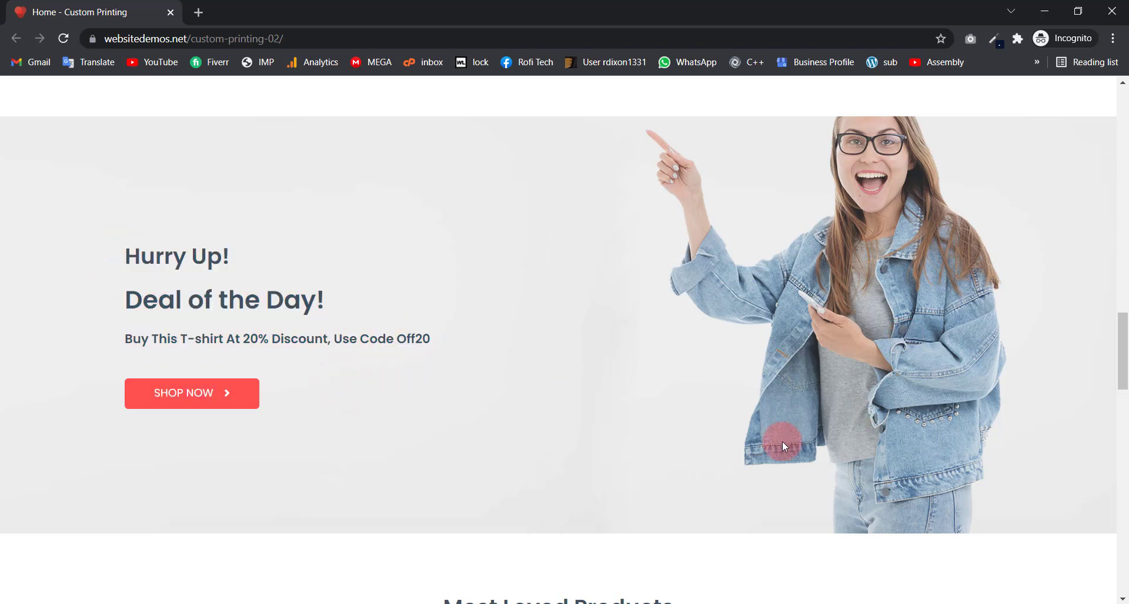
# Step: Scroll to the Most Loved Products row and highlight its heading
pyautogui.scroll(-2, 651, 353)
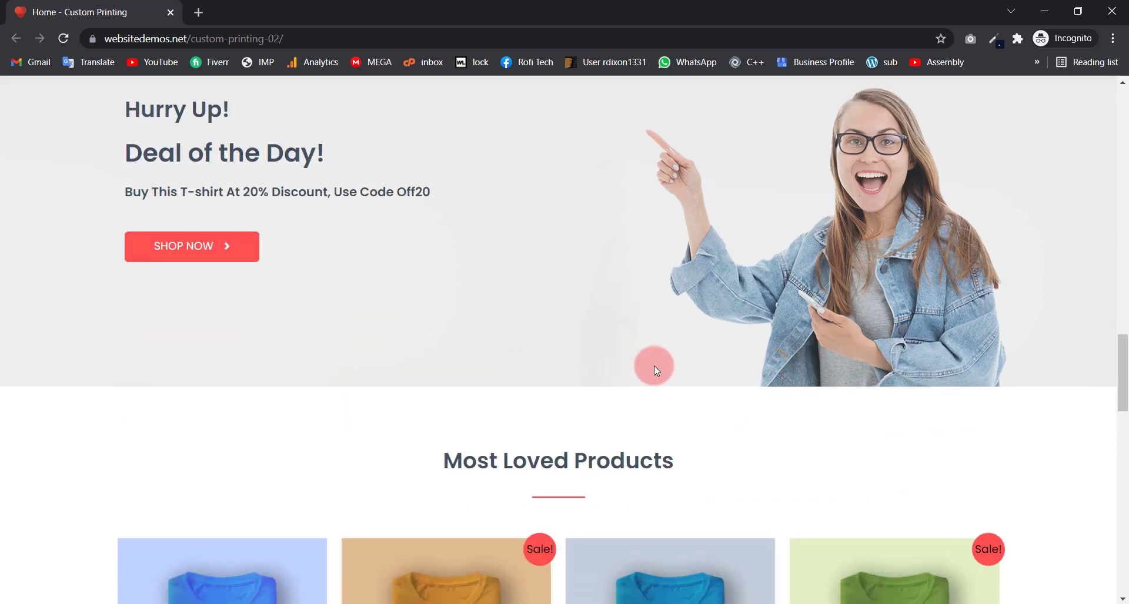
pyautogui.scroll(2, 654, 366)
pyautogui.scroll(-6, 561, 351)
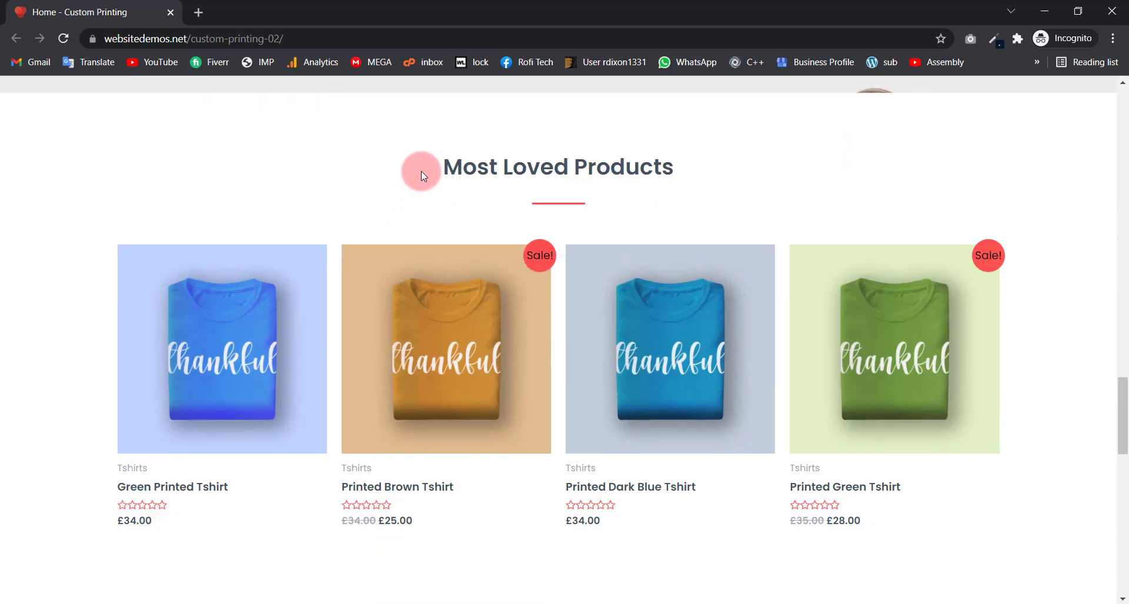
pyautogui.moveTo(421, 171); pyautogui.dragTo(696, 169)
pyautogui.click(564, 171)
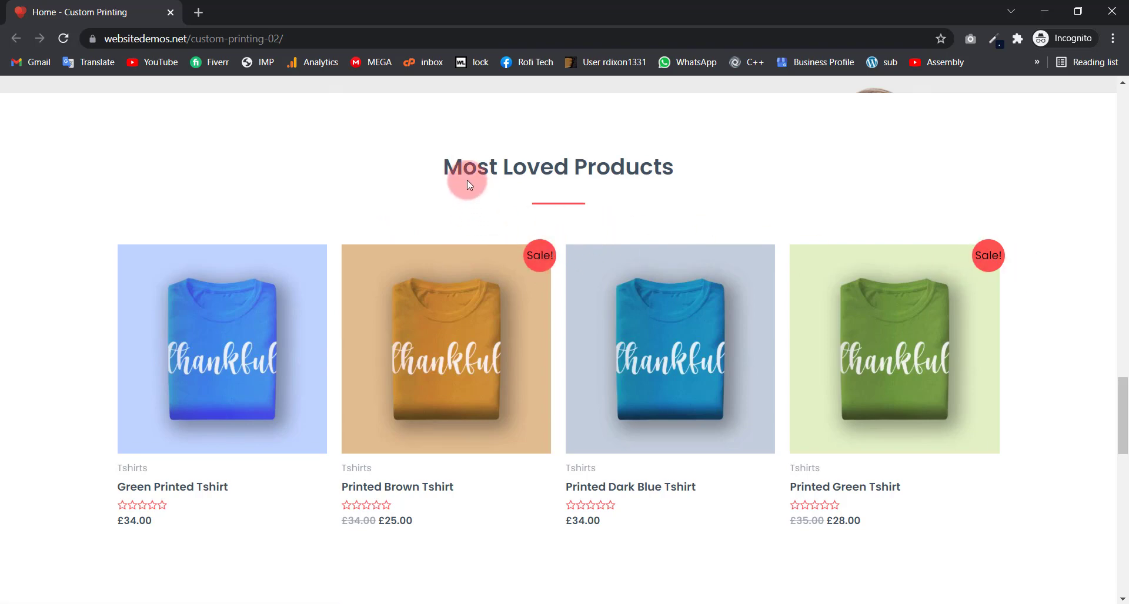
# Step: Highlight the Most Loved Products heading and first product cards
pyautogui.scroll(-1, 661, 170)
pyautogui.moveTo(454, 171); pyautogui.dragTo(661, 171)
pyautogui.click(625, 154)
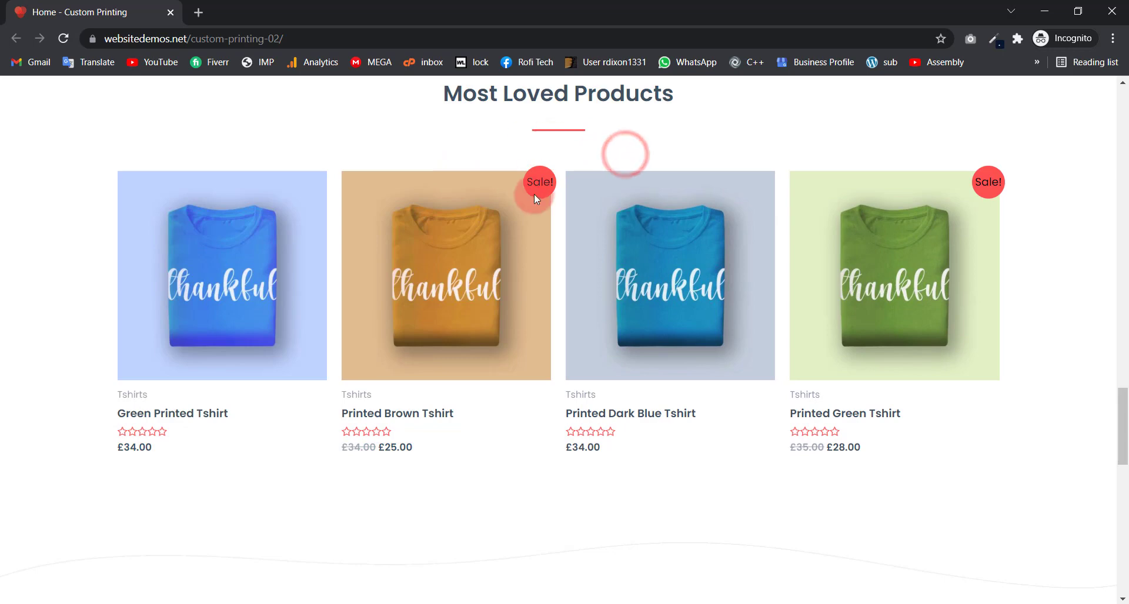
# Step: Scroll past the Happy Clients testimonials and Featured In logos to the Quick Links footer
pyautogui.scroll(-6, 535, 263)
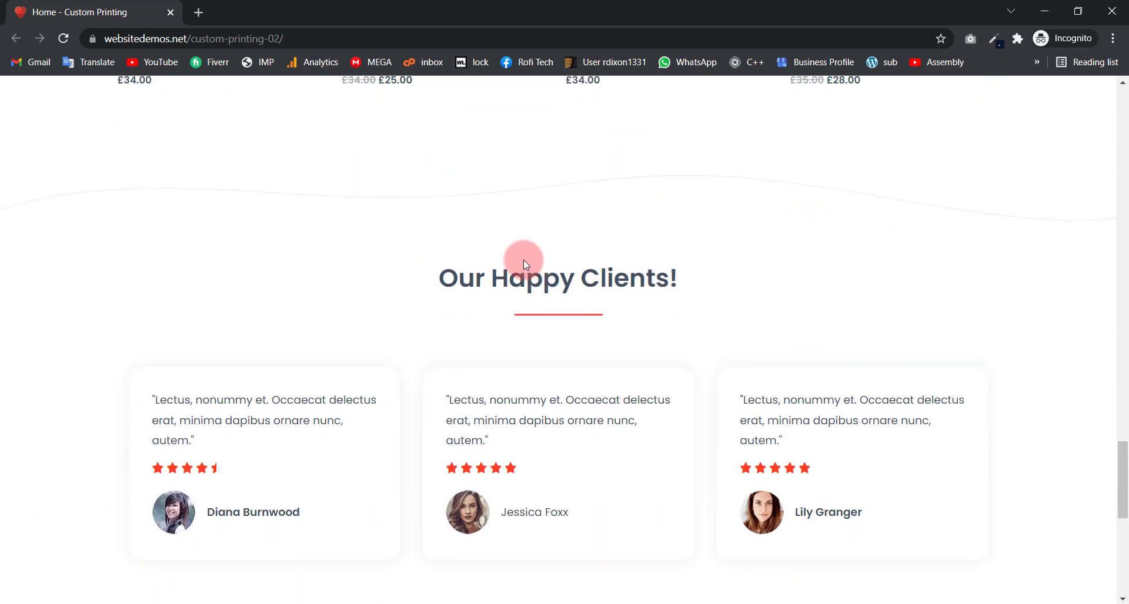
pyautogui.scroll(-2, 523, 264)
pyautogui.scroll(1, 488, 253)
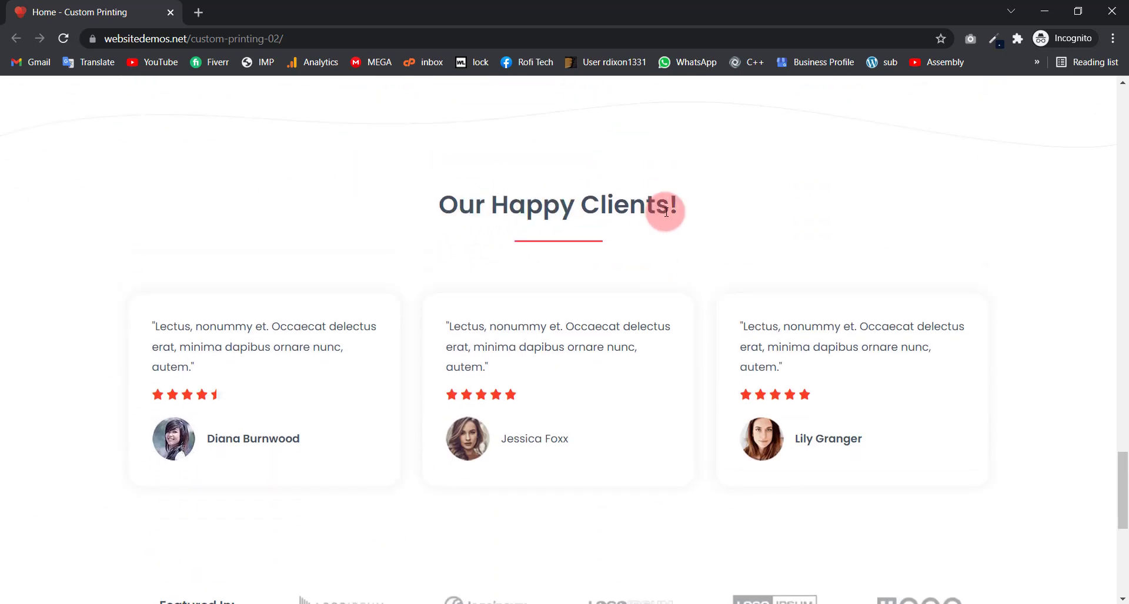
pyautogui.scroll(-4, 534, 283)
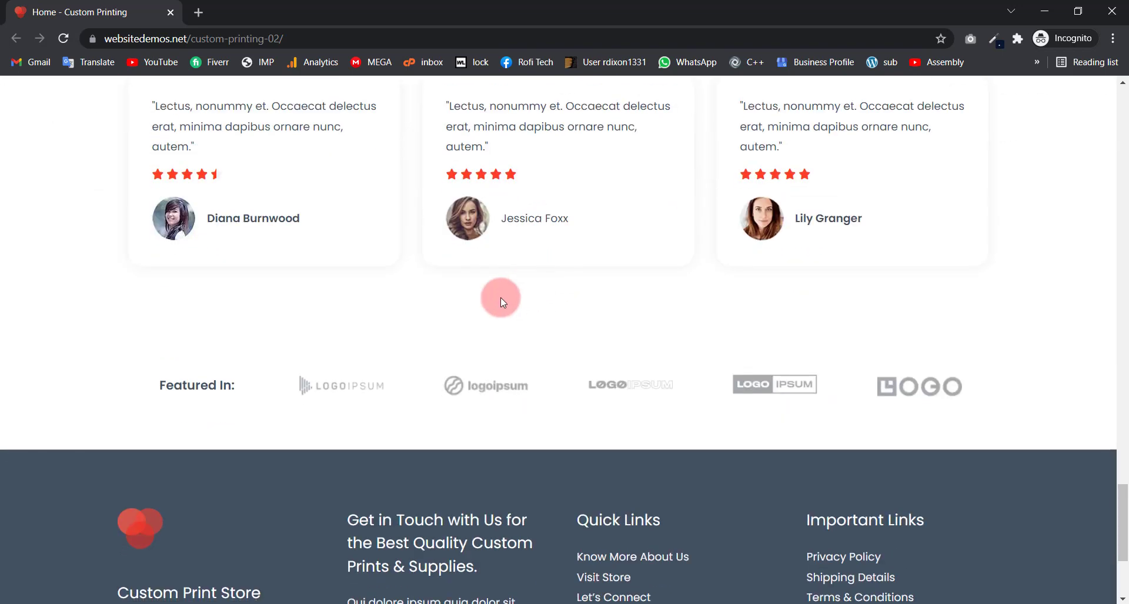
pyautogui.scroll(1, 500, 298)
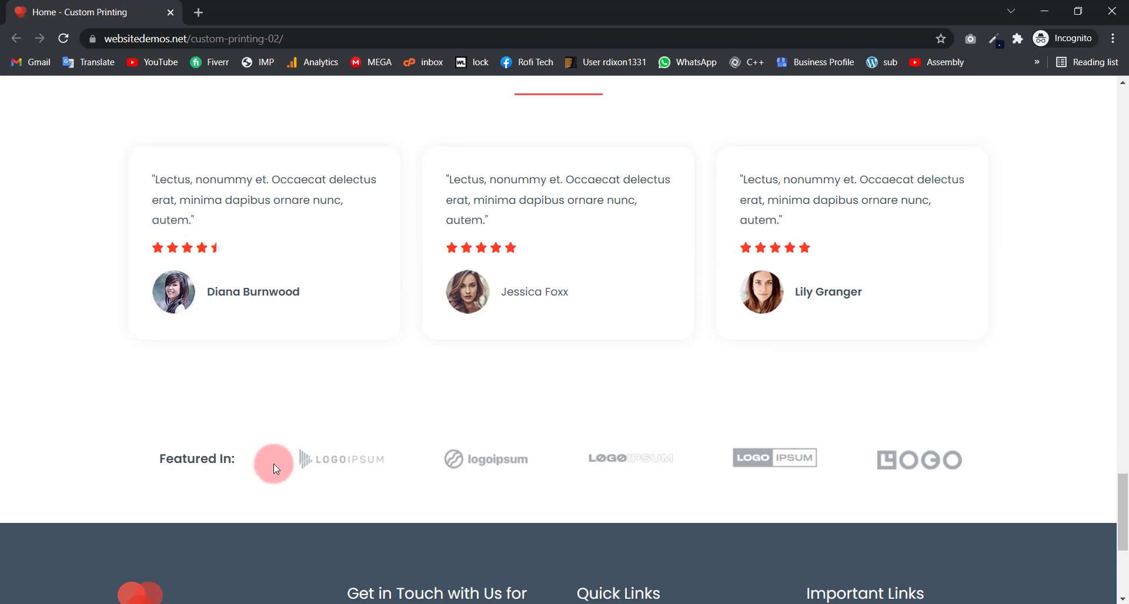
pyautogui.scroll(-5, 354, 407)
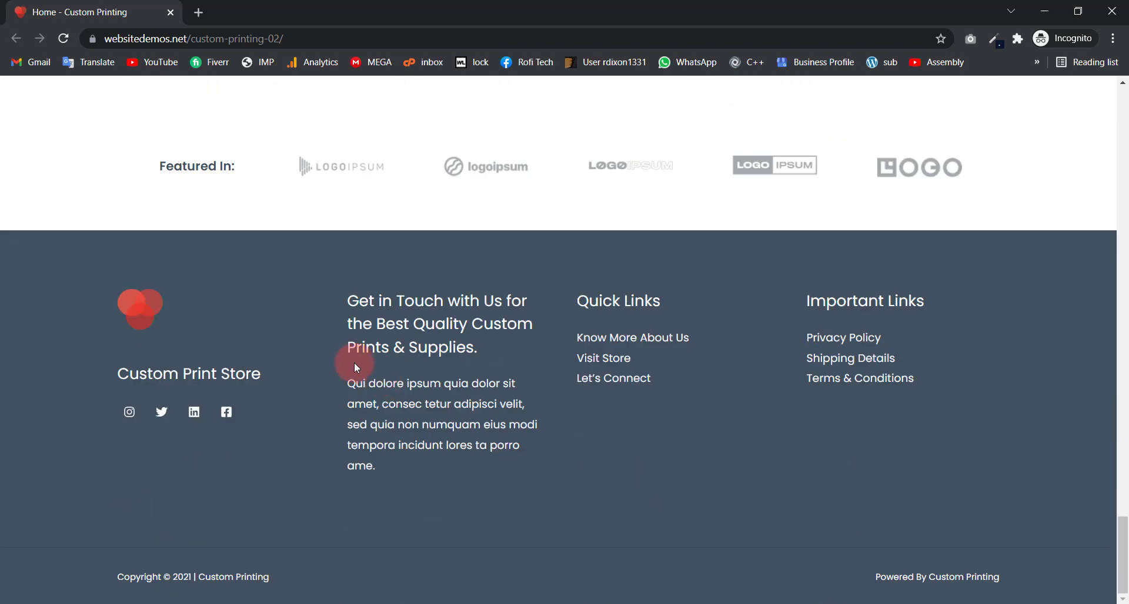
pyautogui.scroll(4, 297, 352)
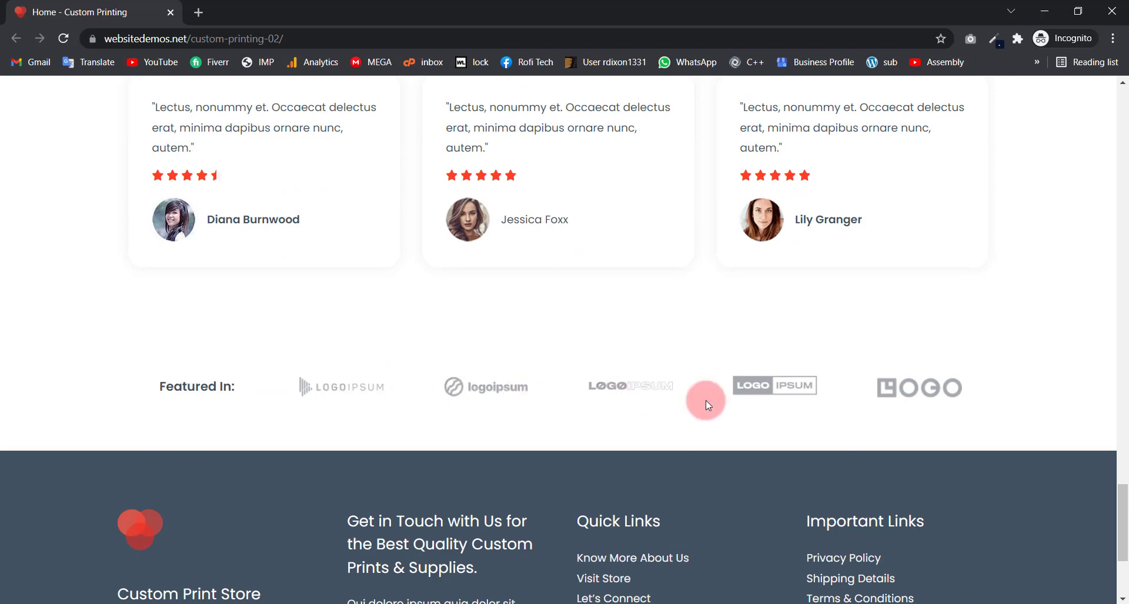
pyautogui.scroll(-2, 265, 353)
pyautogui.scroll(-3, 259, 334)
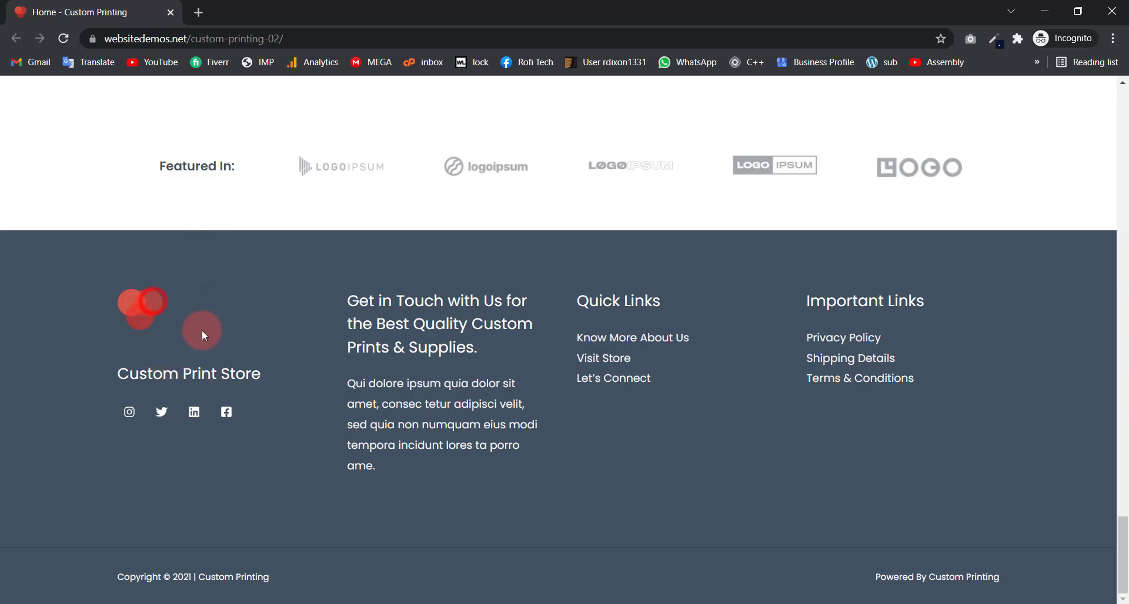
pyautogui.moveTo(117, 374); pyautogui.dragTo(250, 375)
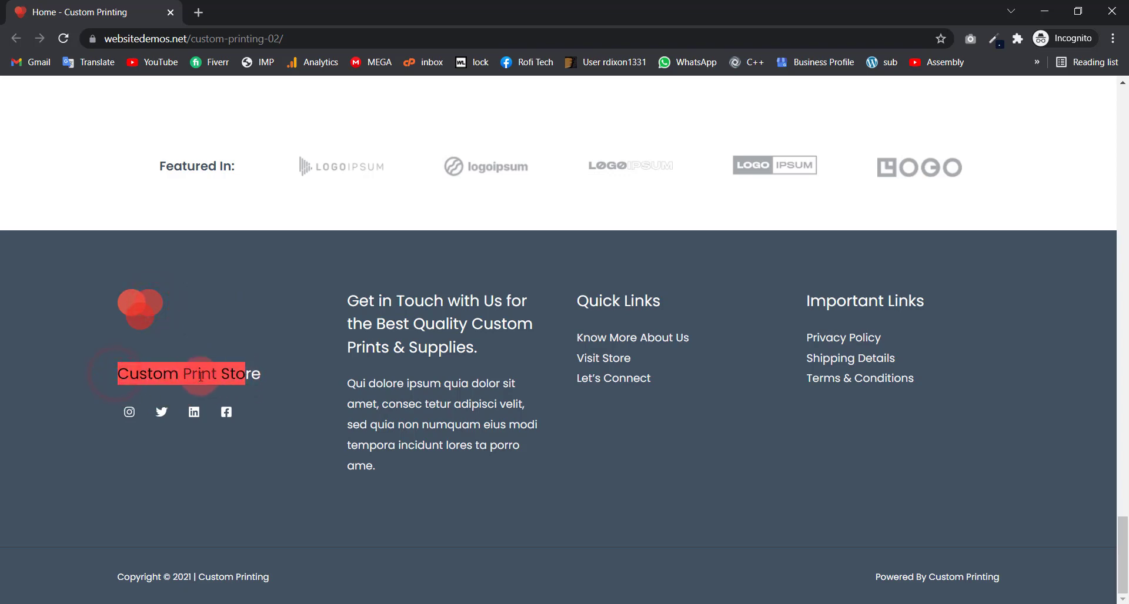
pyautogui.click(247, 375)
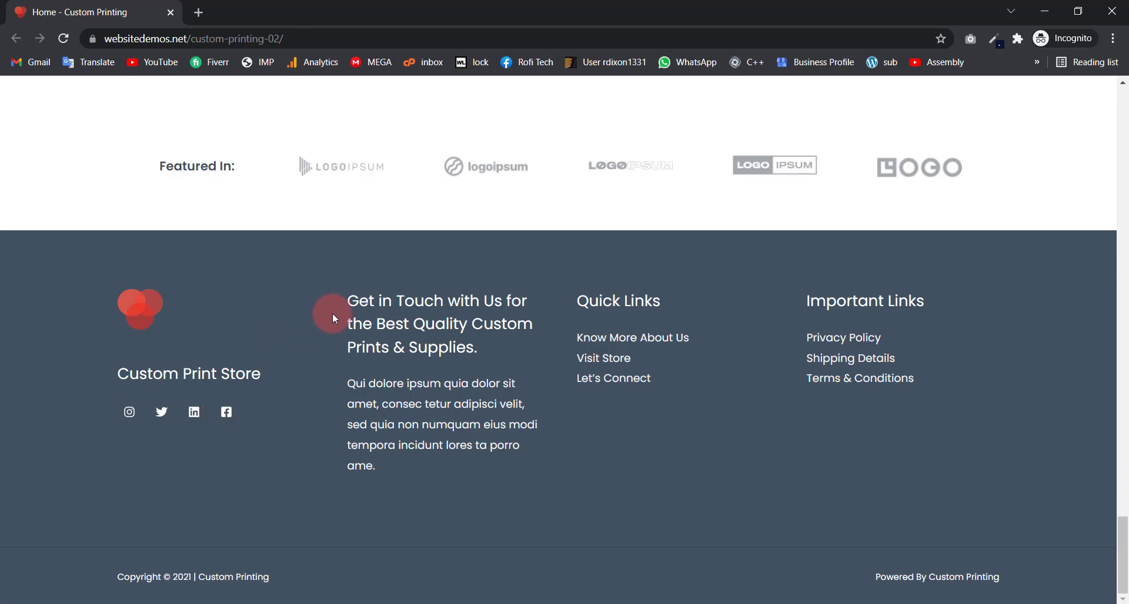
pyautogui.moveTo(336, 301); pyautogui.dragTo(493, 352)
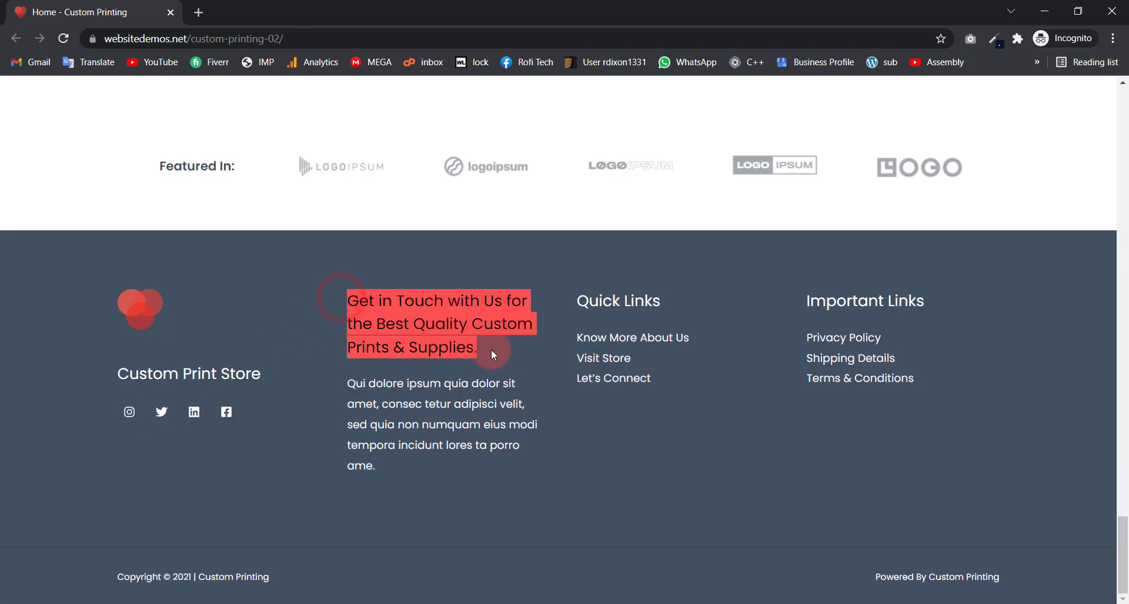
pyautogui.click(404, 307)
pyautogui.moveTo(351, 418); pyautogui.dragTo(379, 468)
pyautogui.click(429, 371)
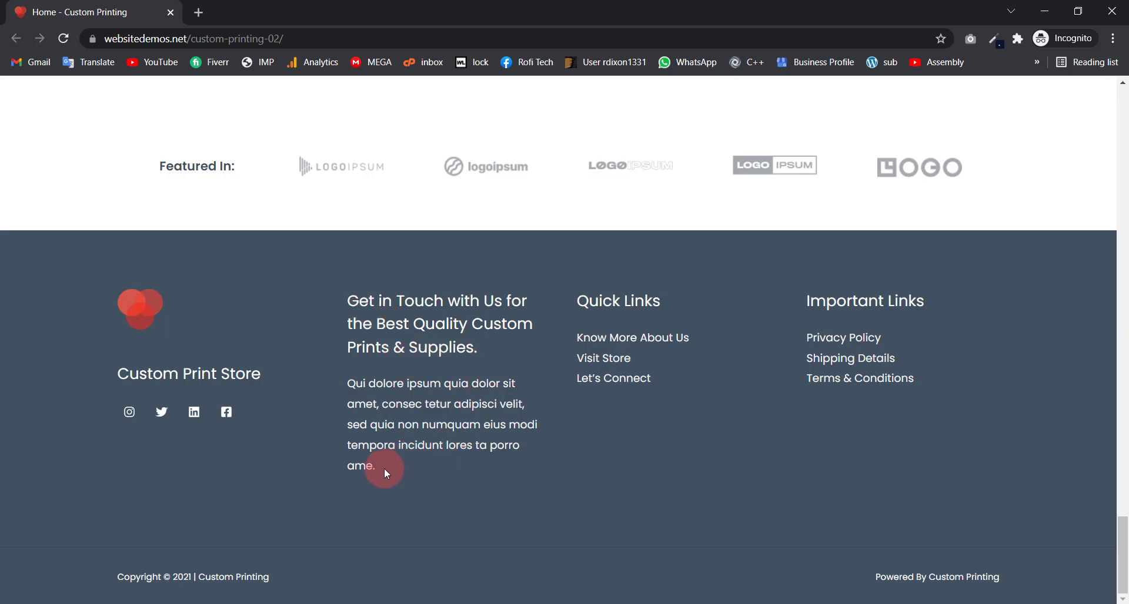
pyautogui.moveTo(383, 468); pyautogui.dragTo(336, 305)
pyautogui.click(420, 332)
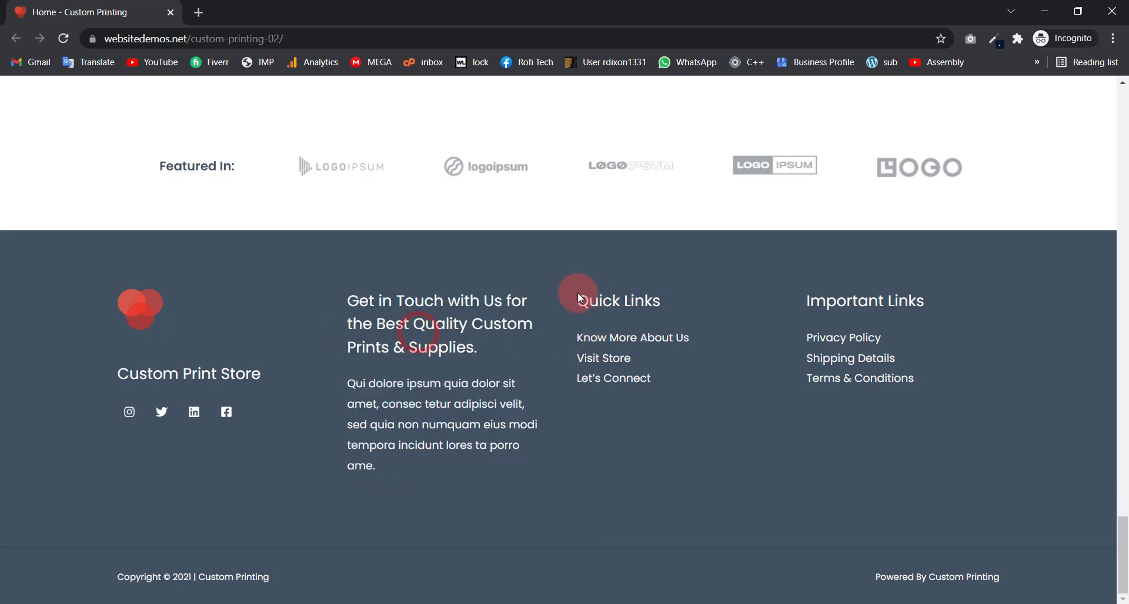
pyautogui.moveTo(579, 295); pyautogui.dragTo(738, 295)
pyautogui.moveTo(869, 300); pyautogui.dragTo(957, 297)
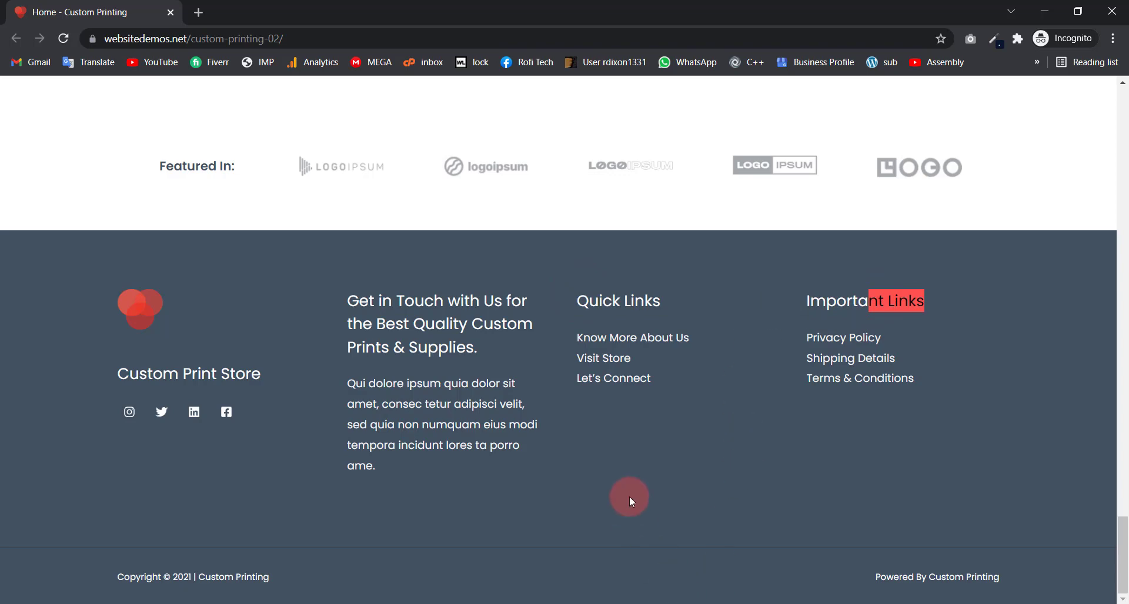
pyautogui.click(533, 531)
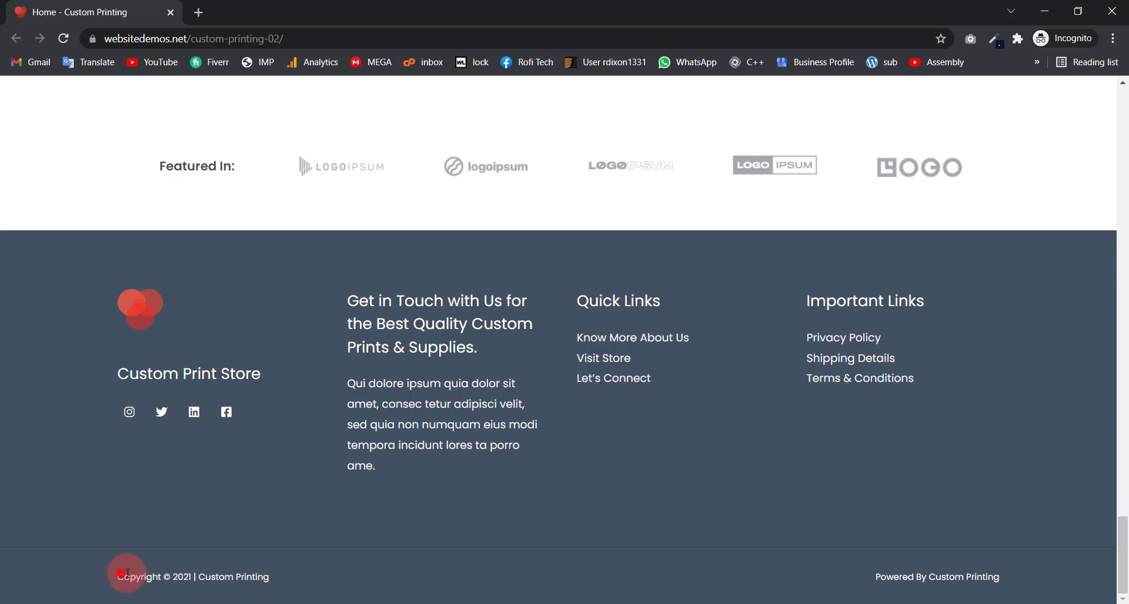
pyautogui.moveTo(117, 577); pyautogui.dragTo(259, 580)
pyautogui.click(263, 579)
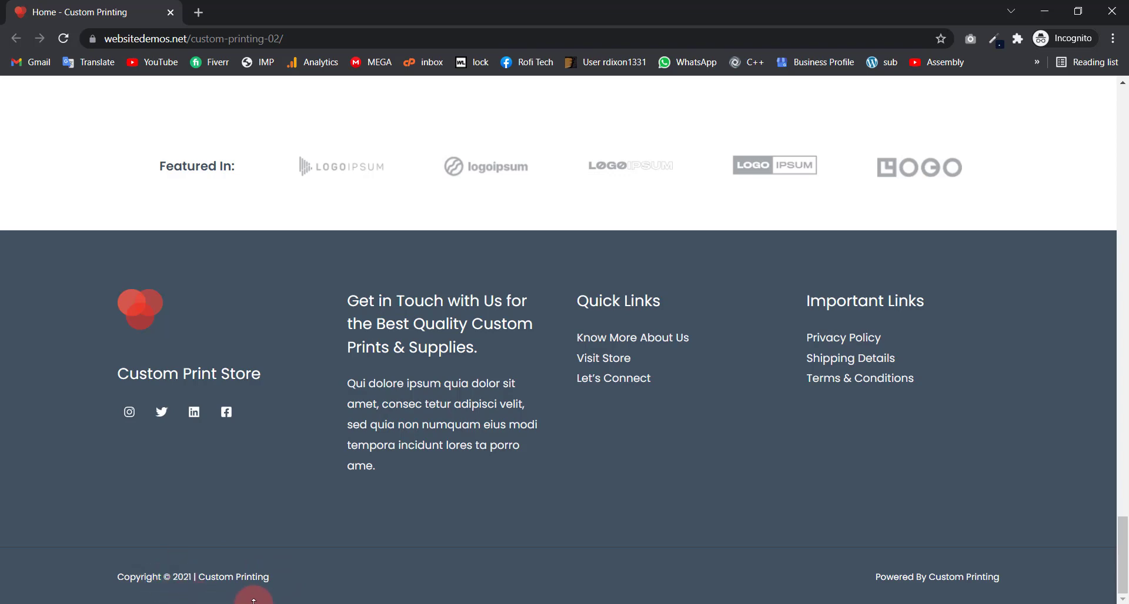
pyautogui.moveTo(874, 573); pyautogui.dragTo(1017, 563)
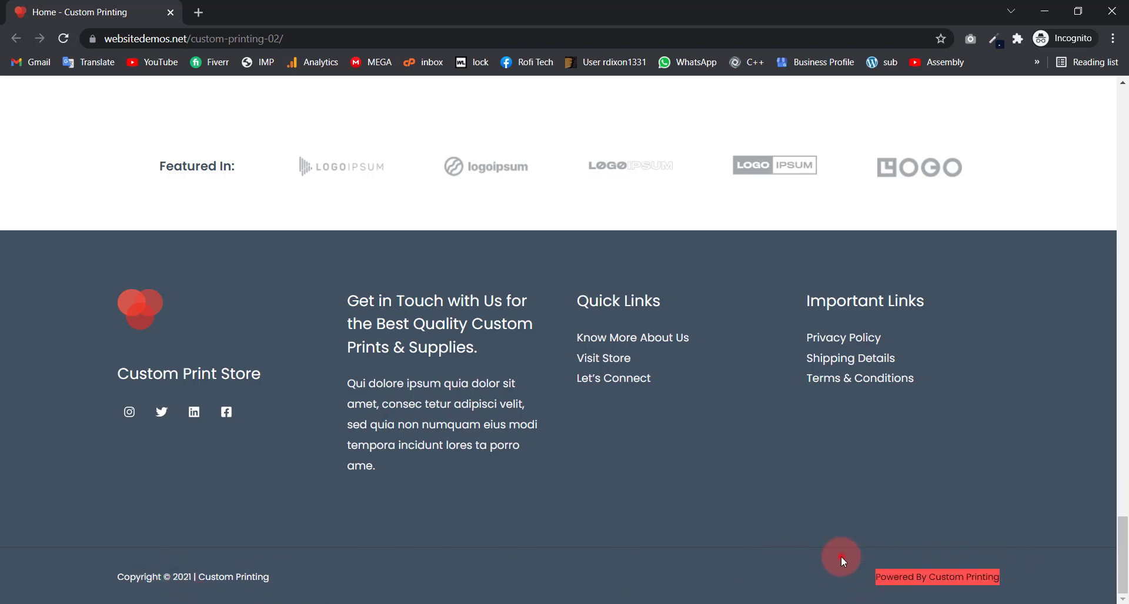
pyautogui.click(841, 556)
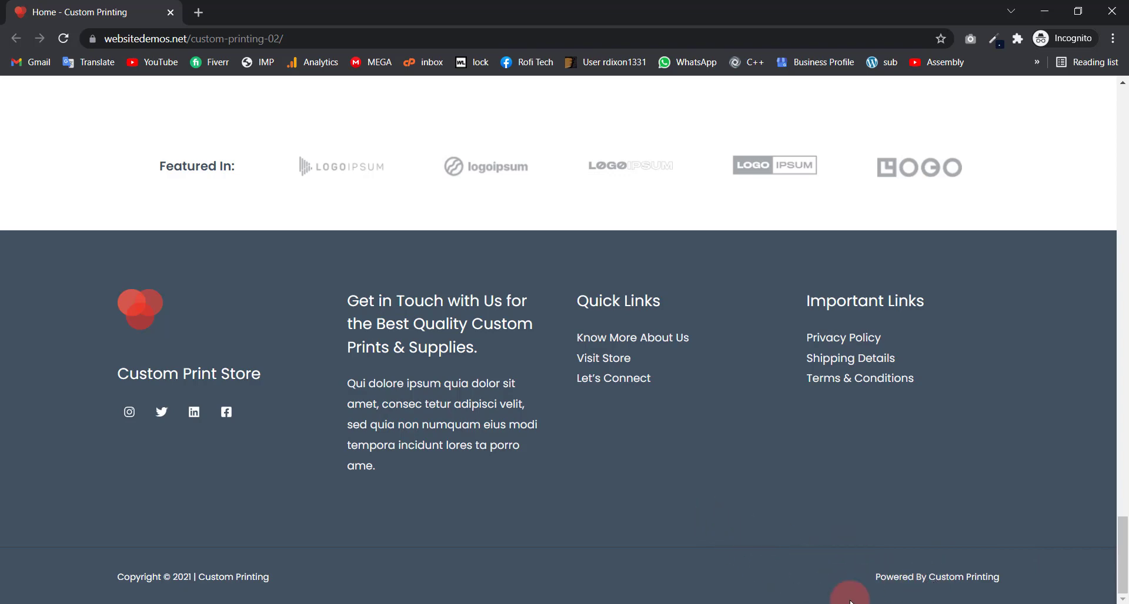
pyautogui.moveTo(867, 577); pyautogui.dragTo(1044, 581)
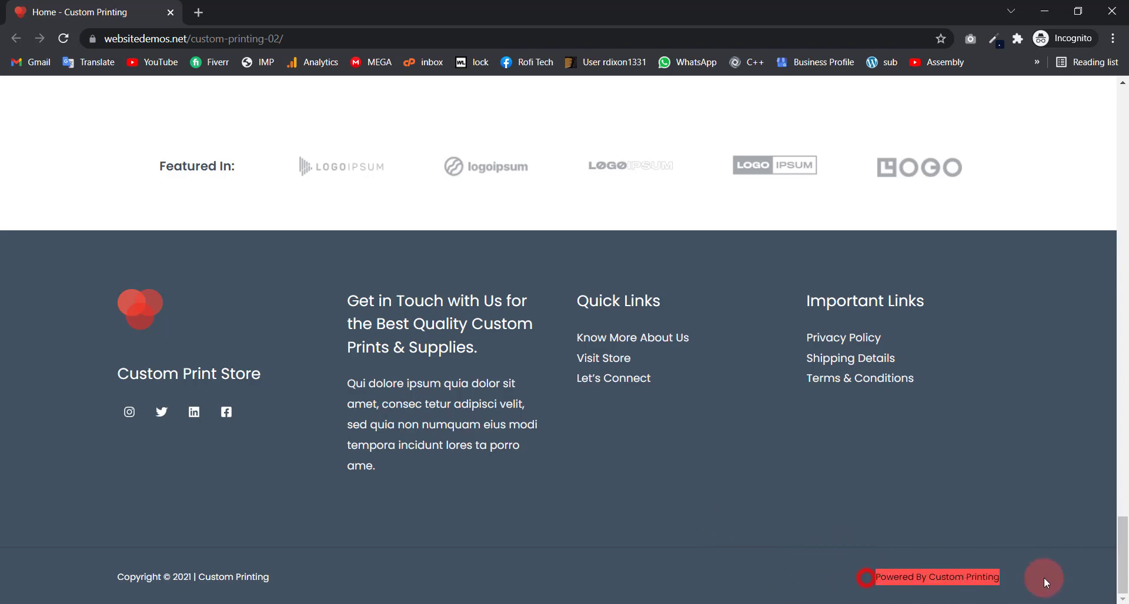
pyautogui.click(777, 552)
# Step: Return to the top of the homepage and open the ALL PRODUCTS shop page
pyautogui.scroll(20, 718, 456)
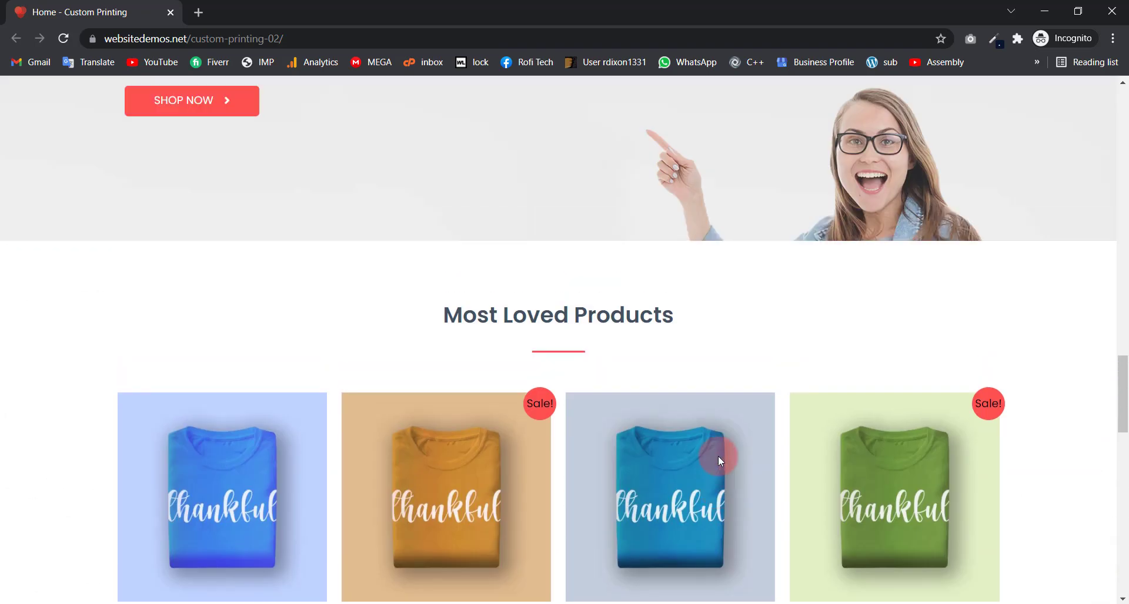
pyautogui.scroll(20, 718, 456)
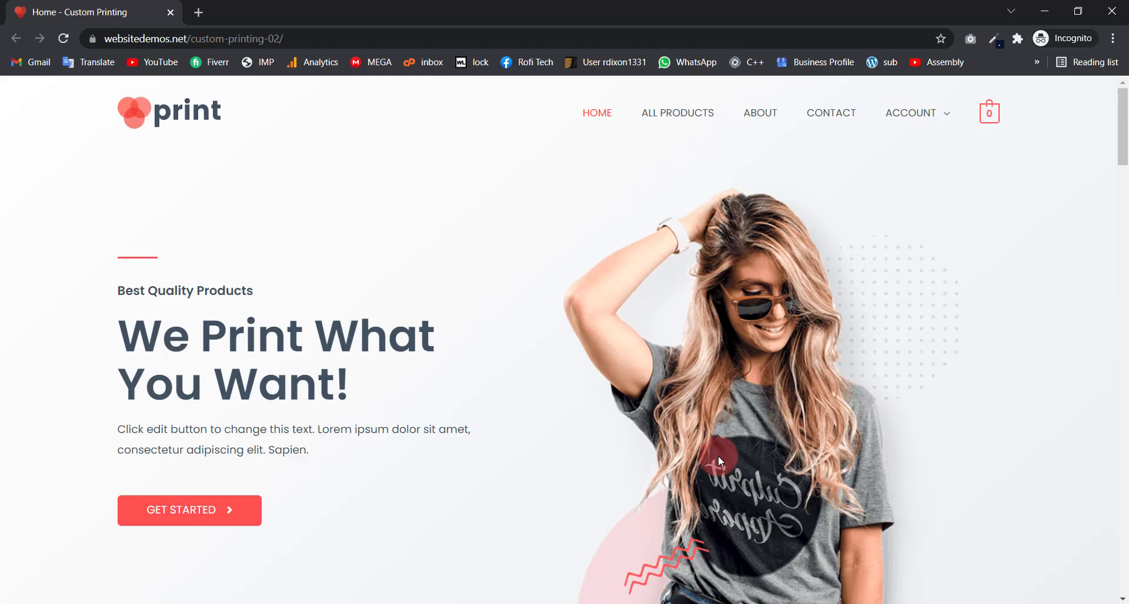
pyautogui.click(678, 121)
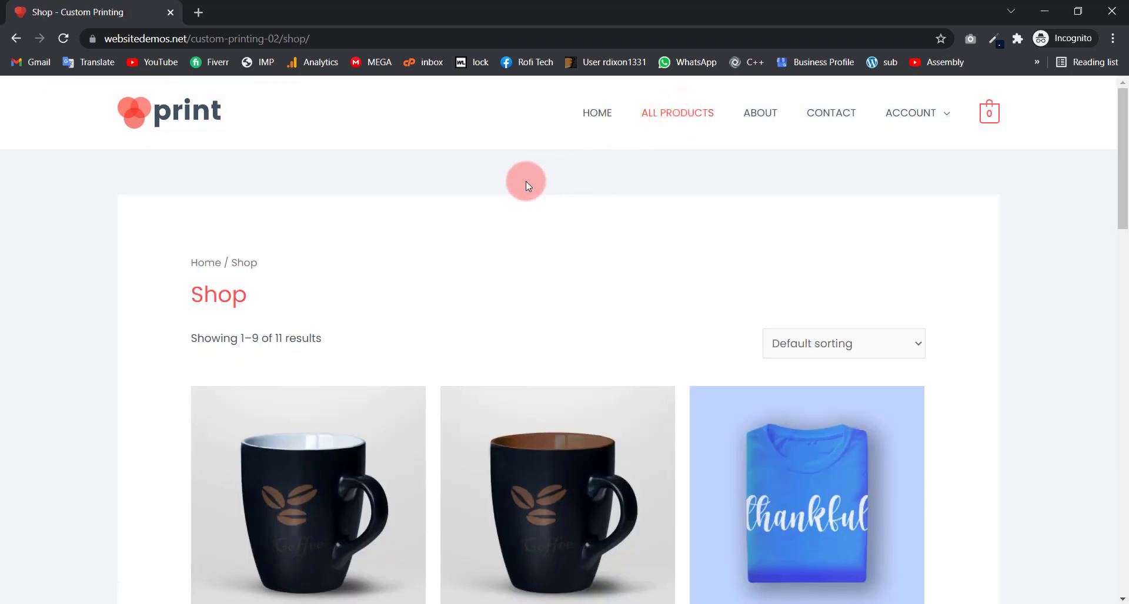
# Step: Browse the Shop's printed mugs and T-shirts down the page and back up
pyautogui.scroll(-10, 562, 247)
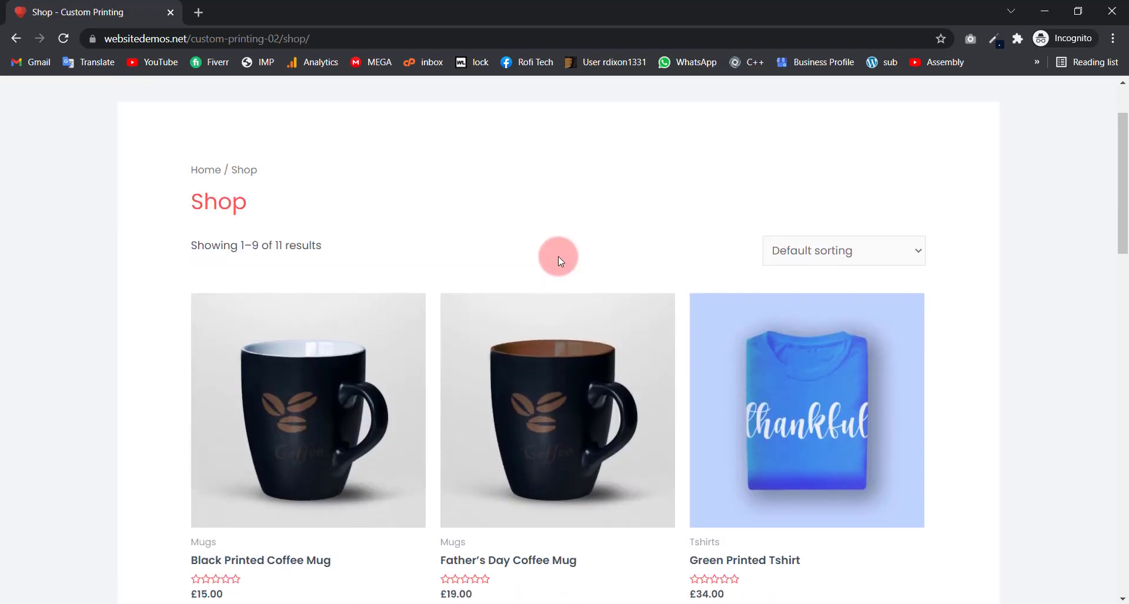
pyautogui.scroll(-8, 557, 282)
pyautogui.scroll(10, 557, 276)
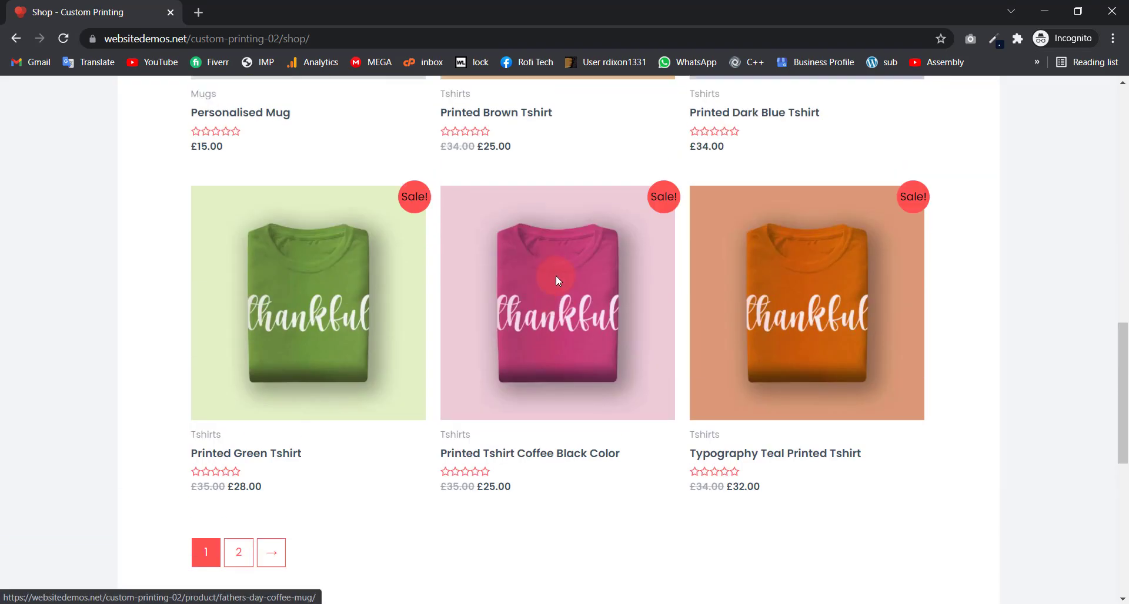
pyautogui.scroll(5, 557, 278)
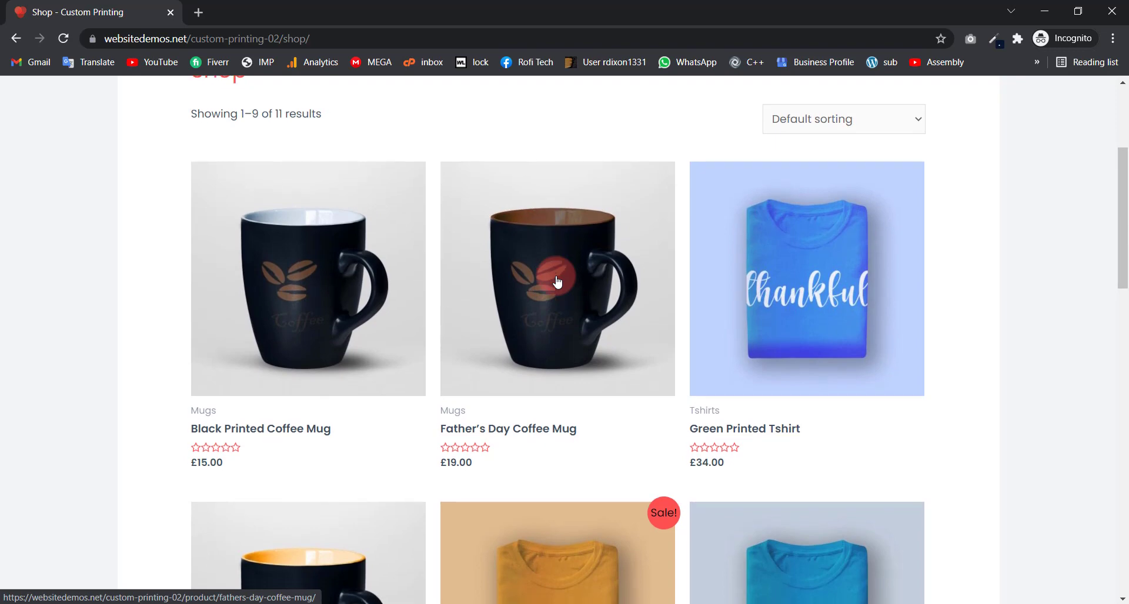
pyautogui.scroll(-8, 557, 280)
pyautogui.scroll(-7, 531, 295)
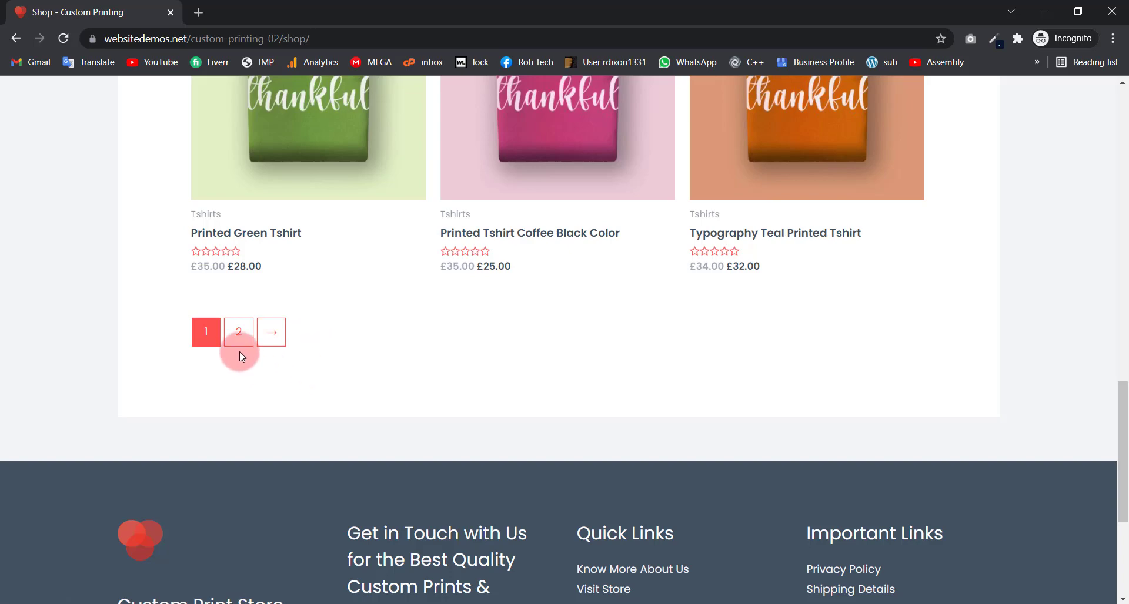
pyautogui.scroll(10, 671, 368)
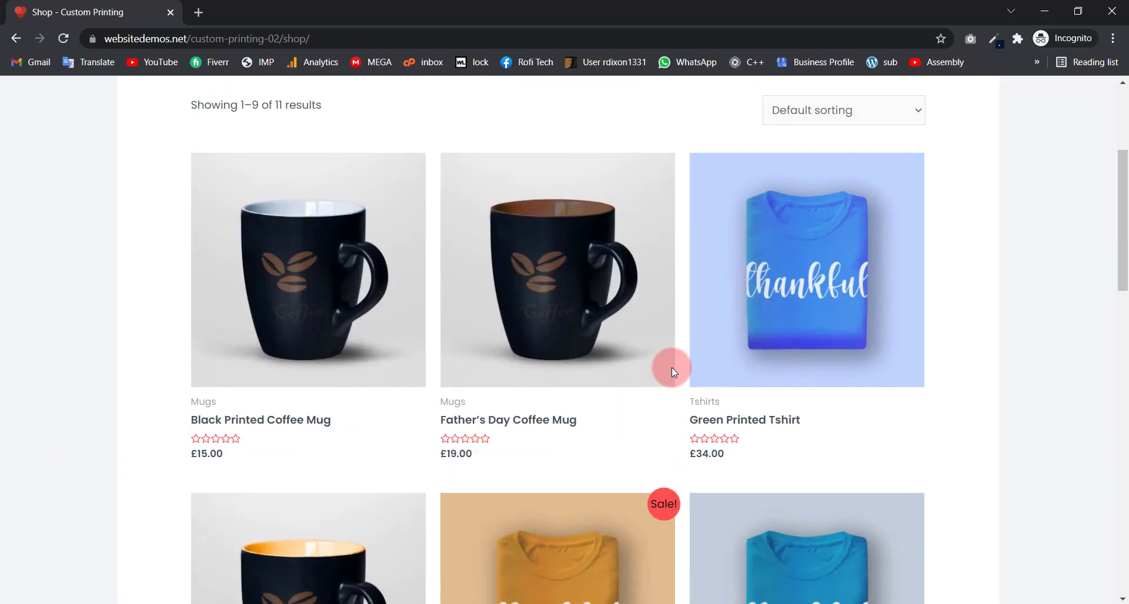
pyautogui.scroll(2, 672, 368)
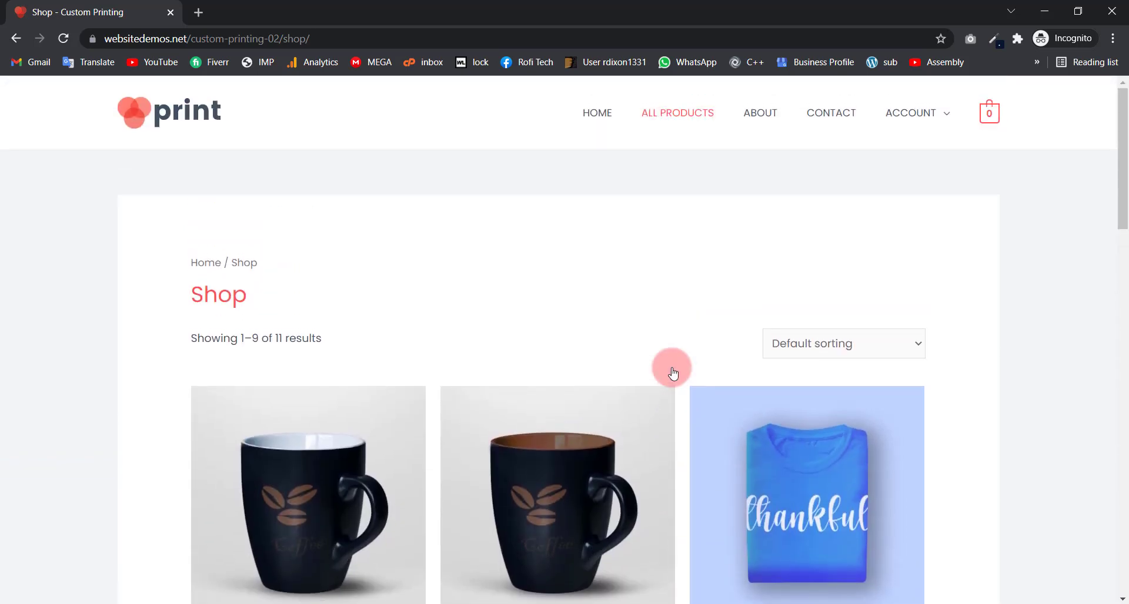
pyautogui.scroll(-5, 546, 331)
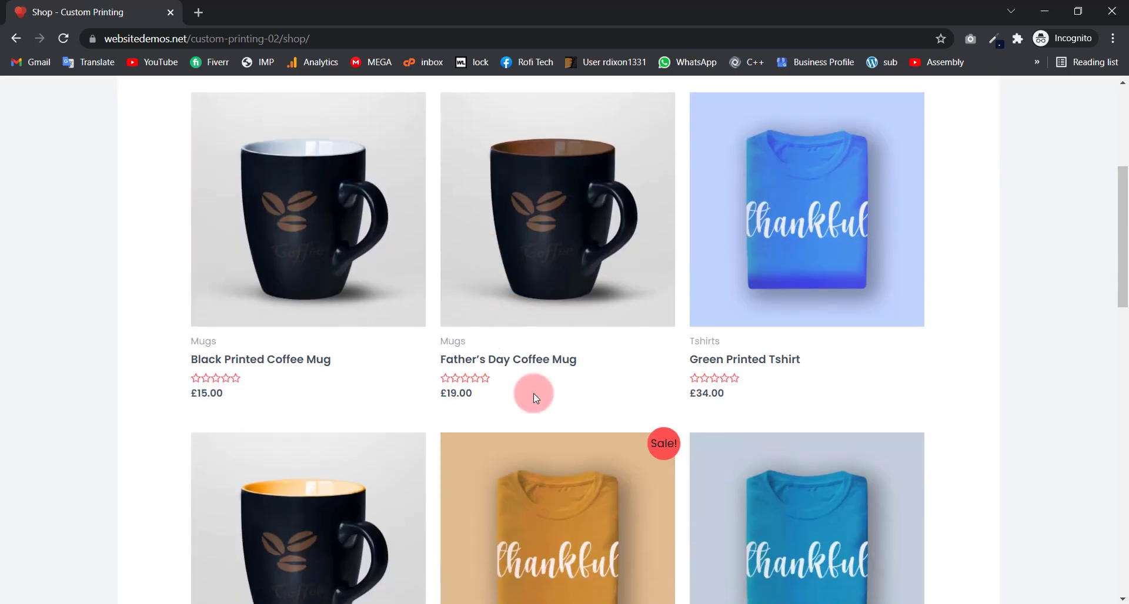
pyautogui.scroll(-7, 532, 438)
pyautogui.scroll(12, 531, 440)
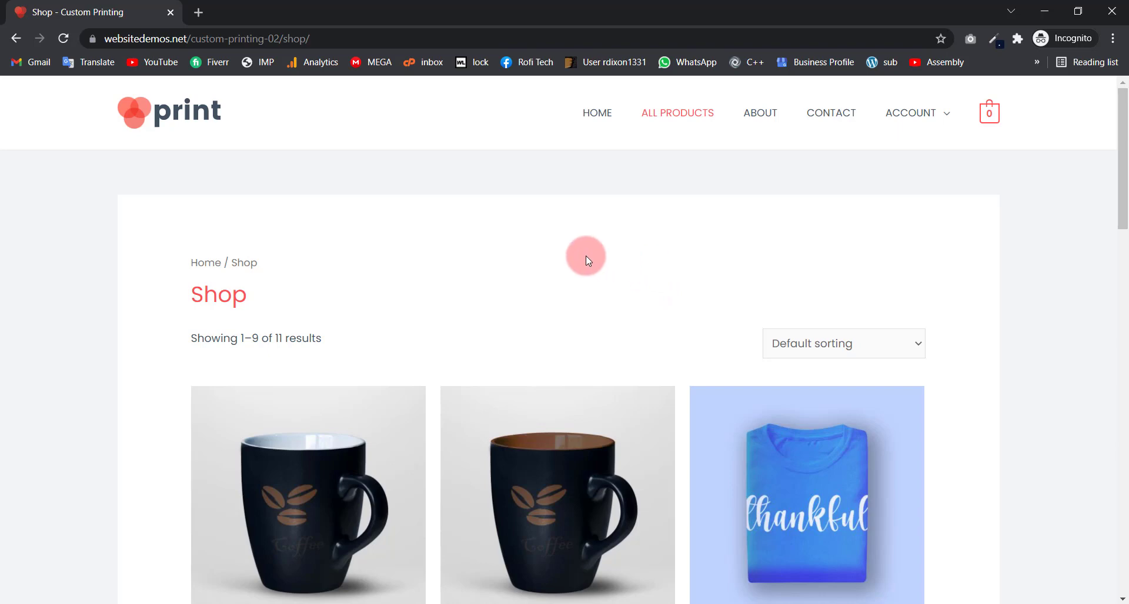
# Step: Open the About page and highlight its heading and intro text
pyautogui.click(761, 115)
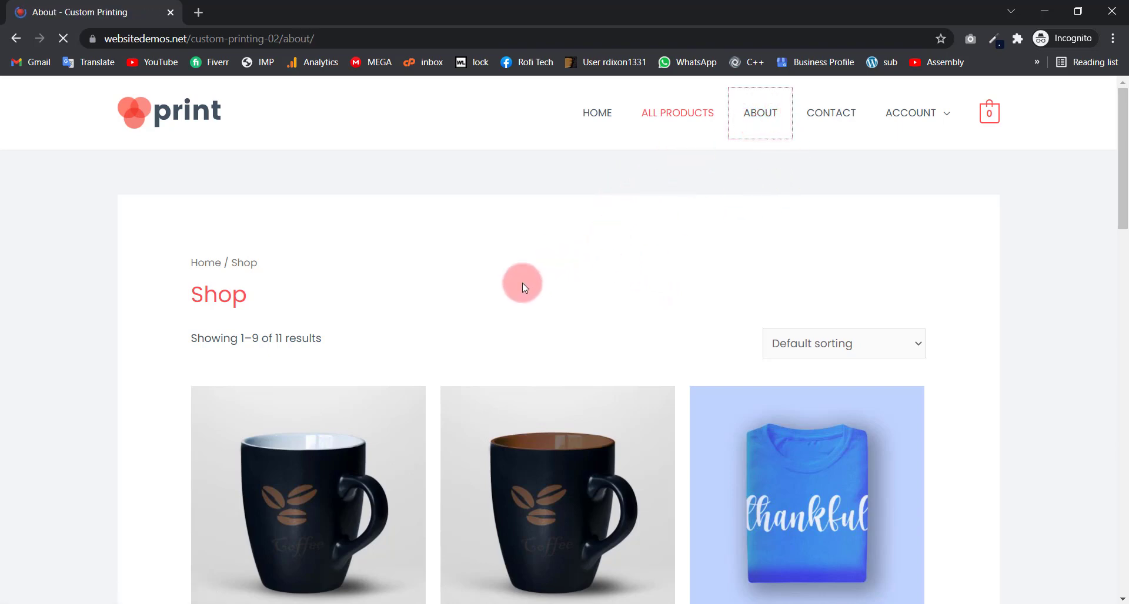
pyautogui.scroll(-4, 483, 256)
pyautogui.scroll(-1, 483, 256)
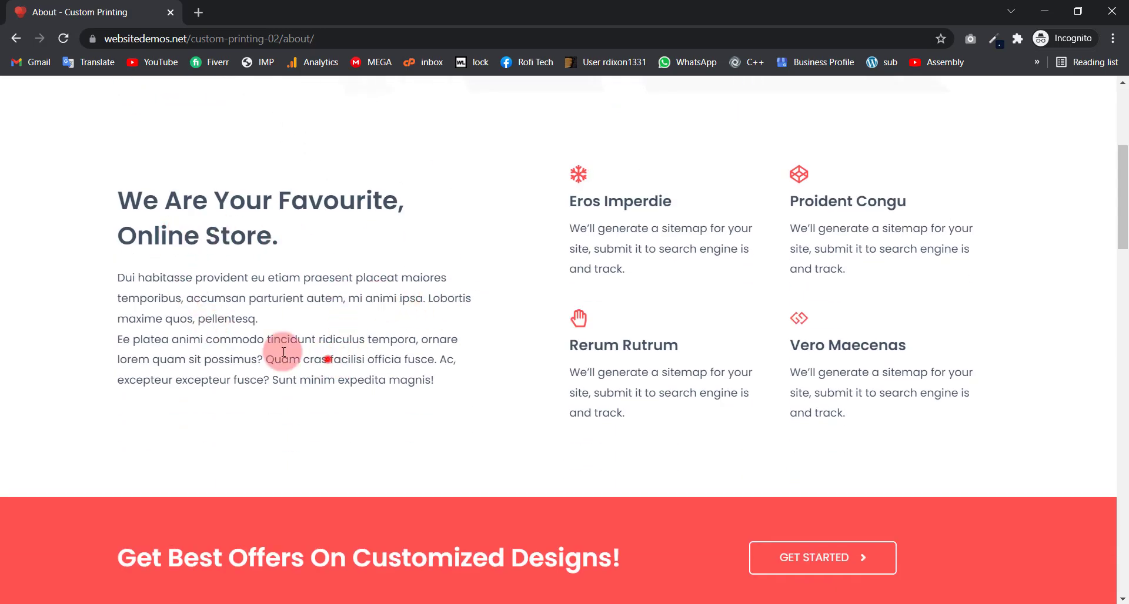
pyautogui.moveTo(341, 359); pyautogui.dragTo(125, 195)
pyautogui.click(205, 213)
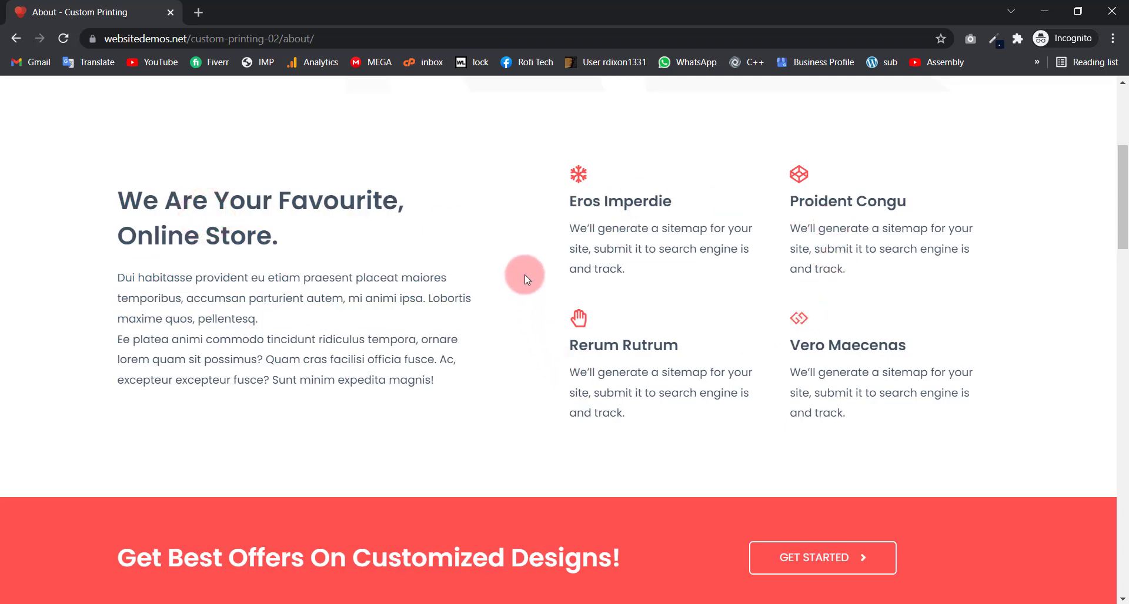
# Step: Scroll down and expand the We Can Custom Design Your Ideas answer
pyautogui.scroll(-5, 575, 340)
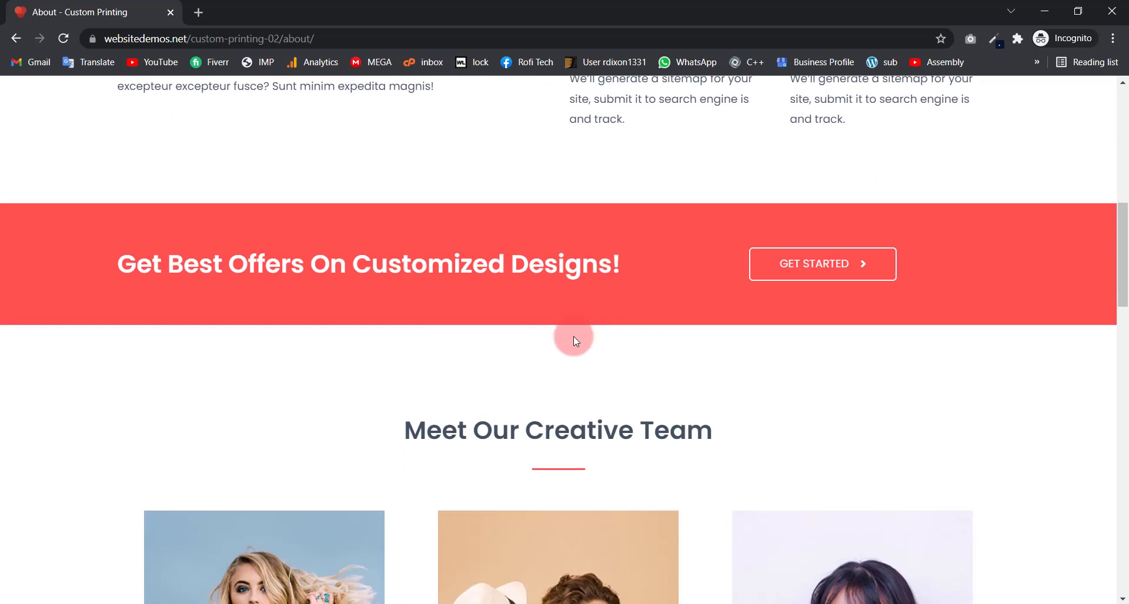
pyautogui.scroll(-5, 178, 287)
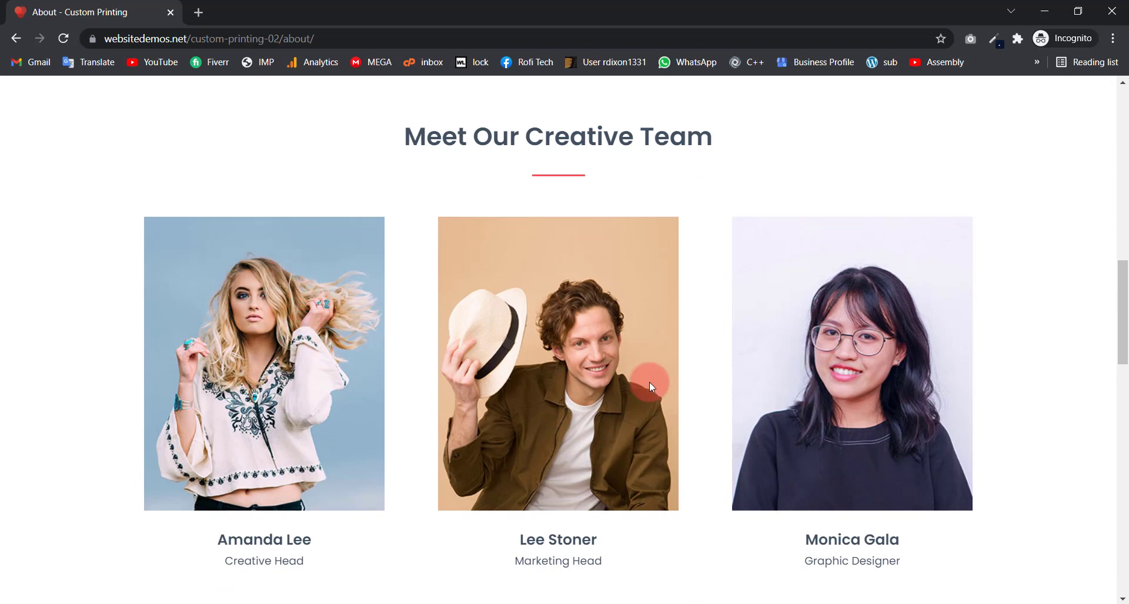
pyautogui.scroll(-8, 649, 382)
pyautogui.scroll(-2, 521, 358)
pyautogui.click(575, 207)
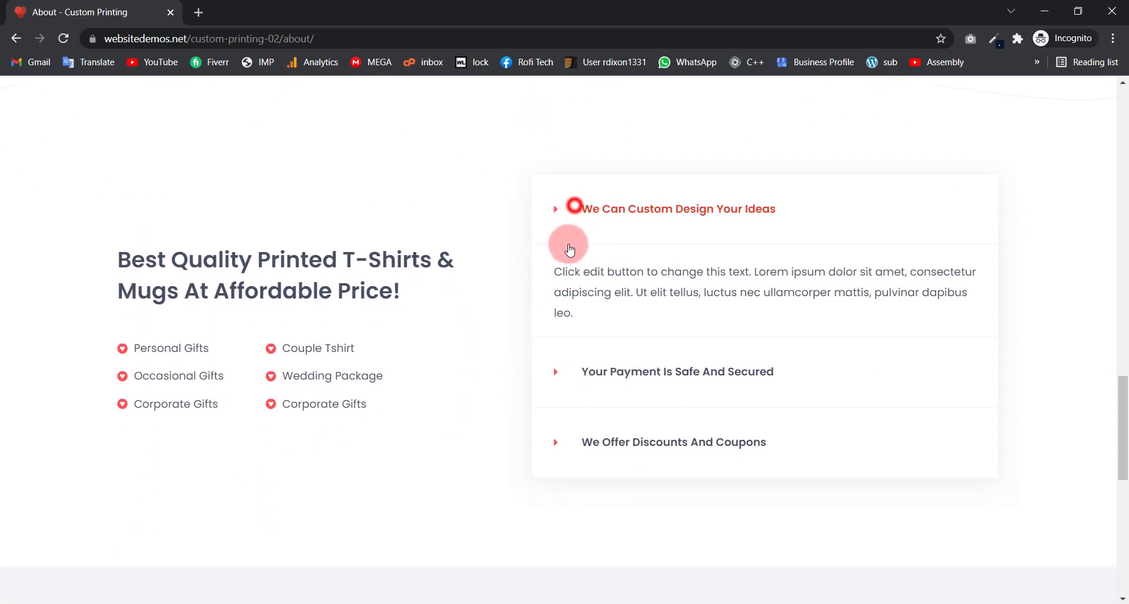
# Step: Highlight the Secure Payments, Best Offers and Worldwide Shipping features, then go to Contact
pyautogui.scroll(-3, 379, 298)
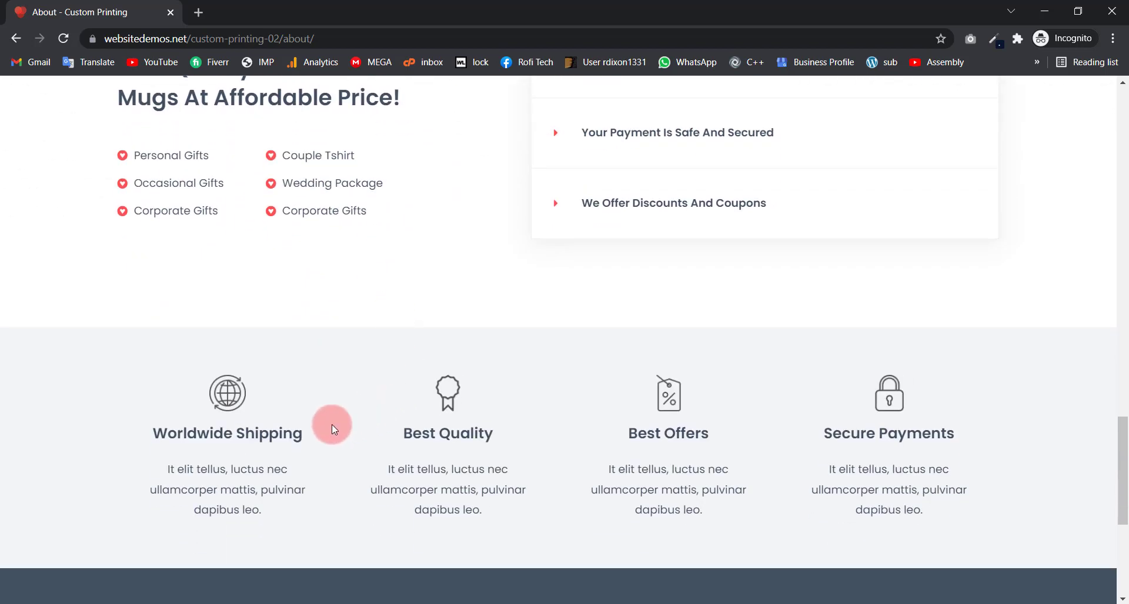
pyautogui.scroll(-4, 332, 425)
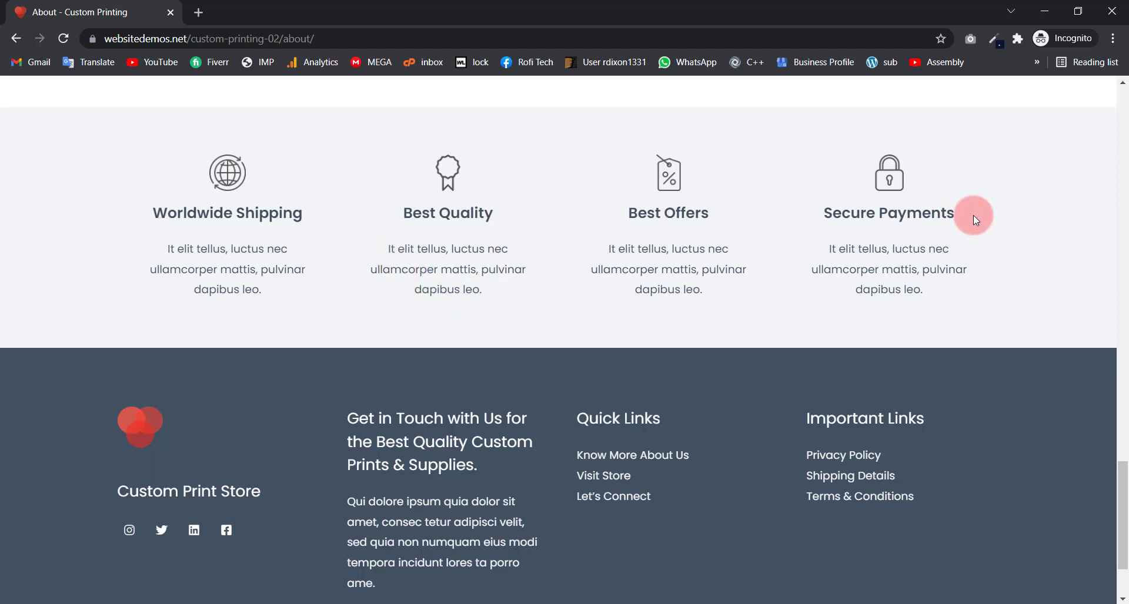
pyautogui.moveTo(989, 211); pyautogui.dragTo(814, 213)
pyautogui.moveTo(711, 212); pyautogui.dragTo(512, 214)
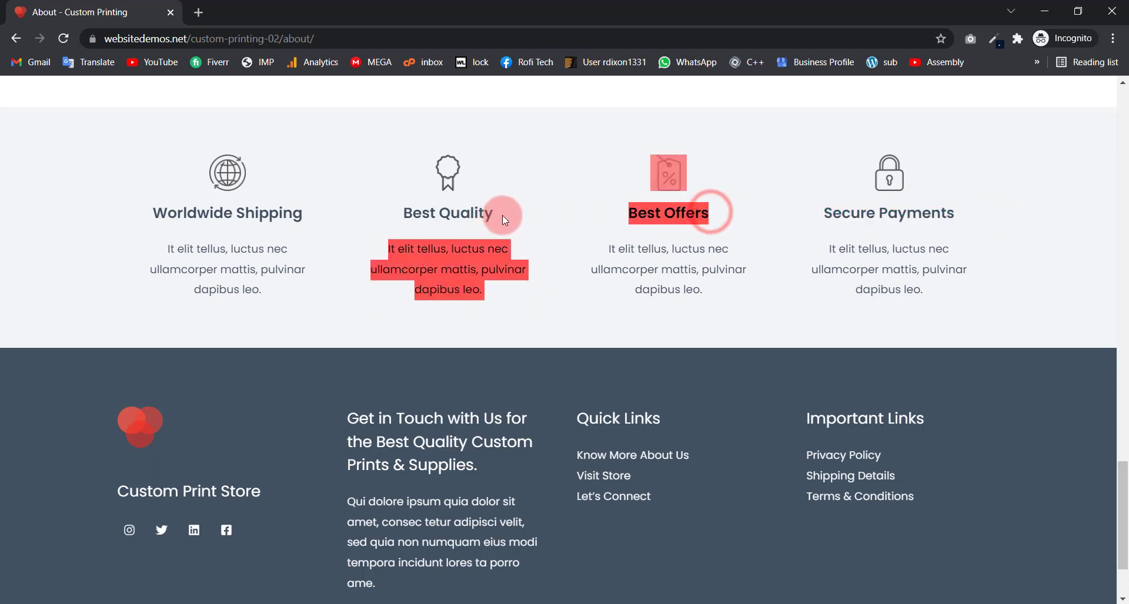
pyautogui.click(333, 214)
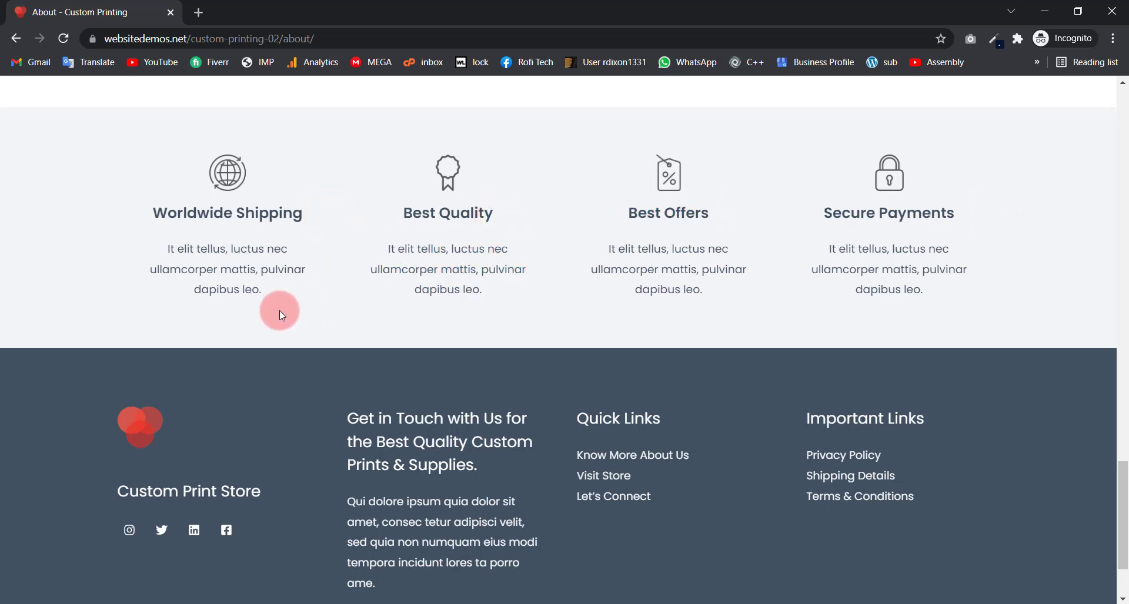
pyautogui.moveTo(263, 294); pyautogui.dragTo(193, 222)
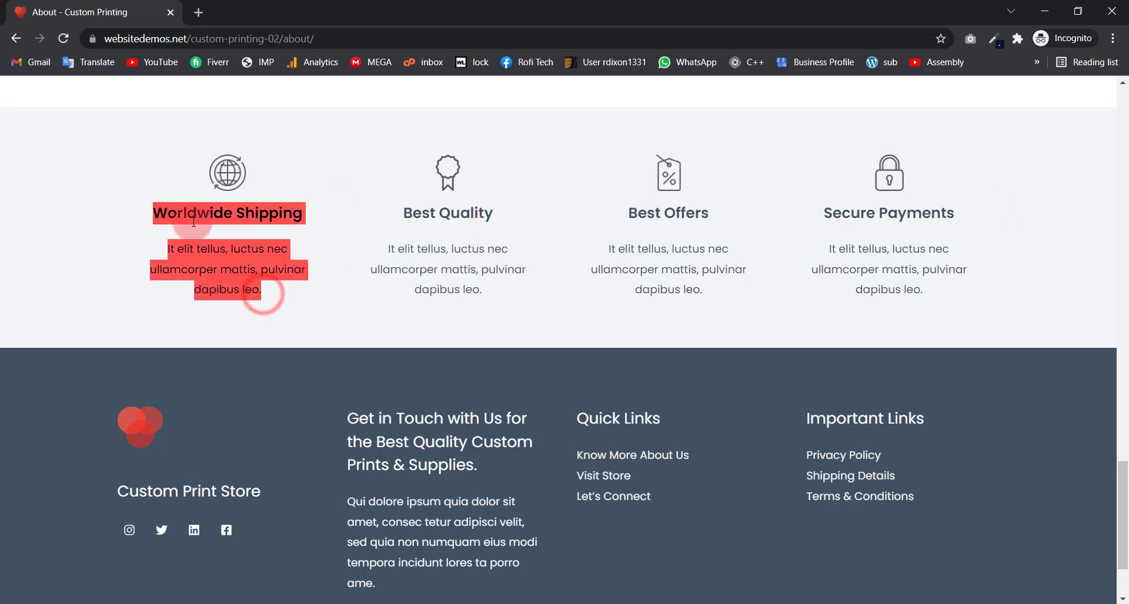
pyautogui.click(194, 222)
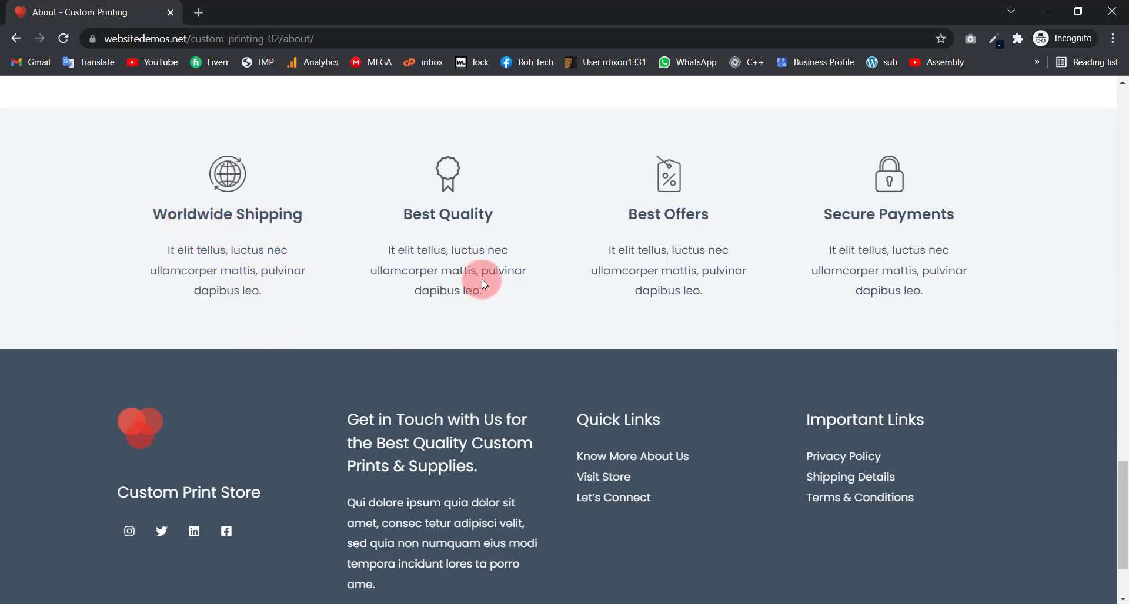
pyautogui.scroll(20, 481, 280)
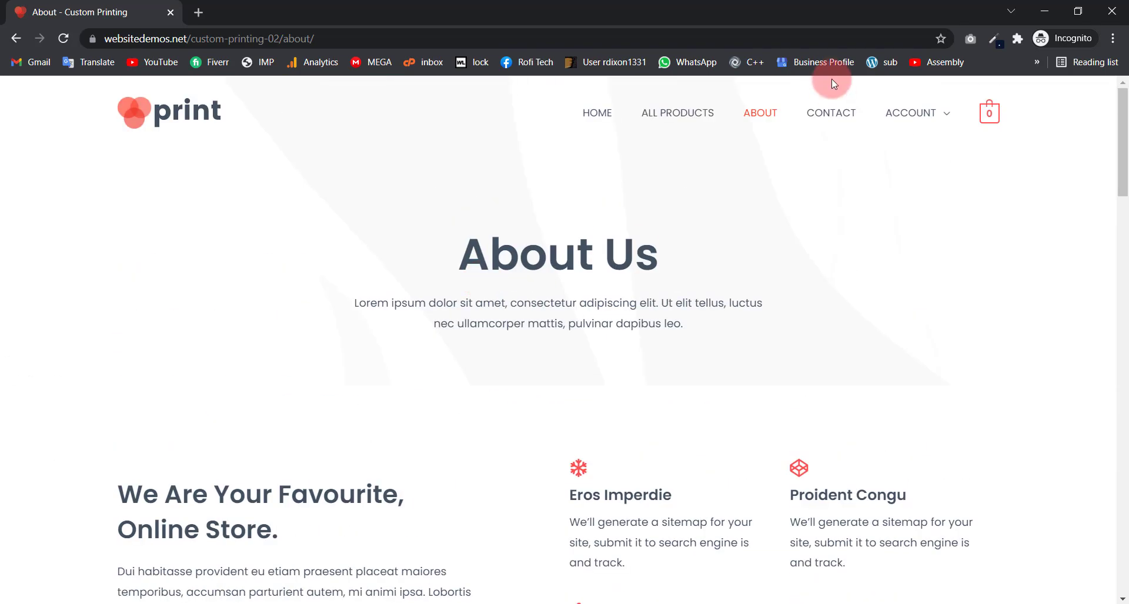
pyautogui.click(831, 108)
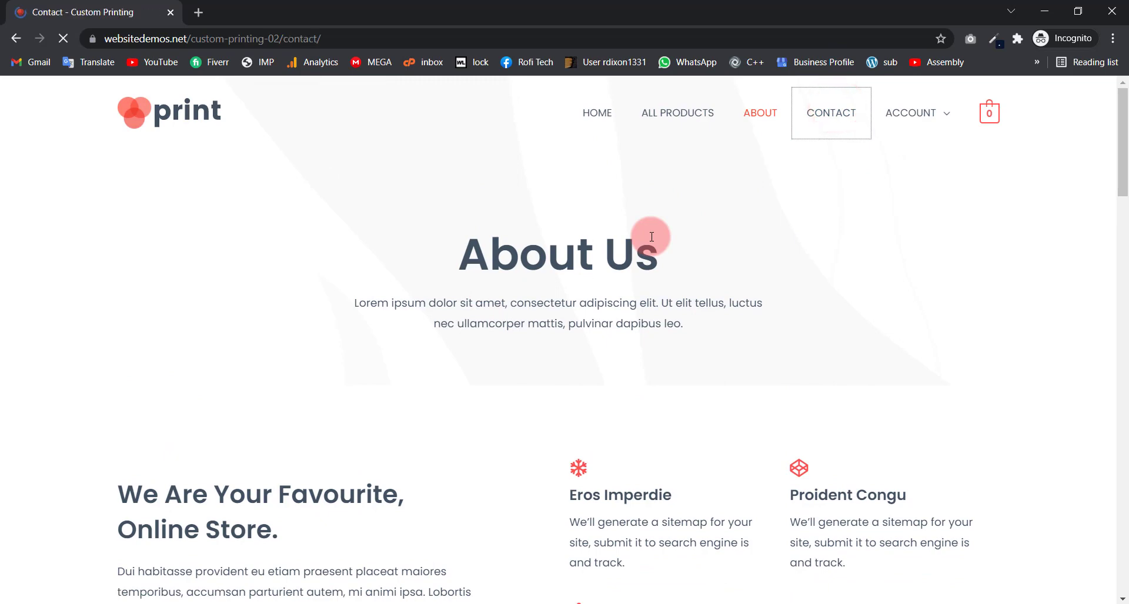
# Step: Highlight the Say Hello paragraph and the street address, e-mail and phone details
pyautogui.scroll(-5, 418, 261)
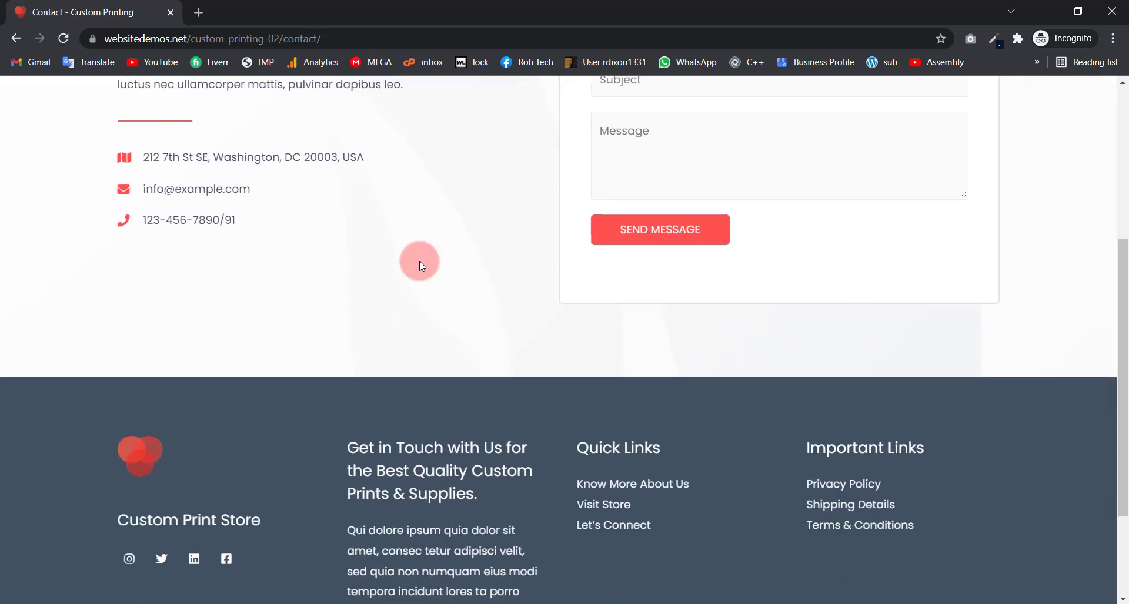
pyautogui.scroll(4, 418, 261)
pyautogui.moveTo(114, 235); pyautogui.dragTo(307, 234)
pyautogui.click(160, 282)
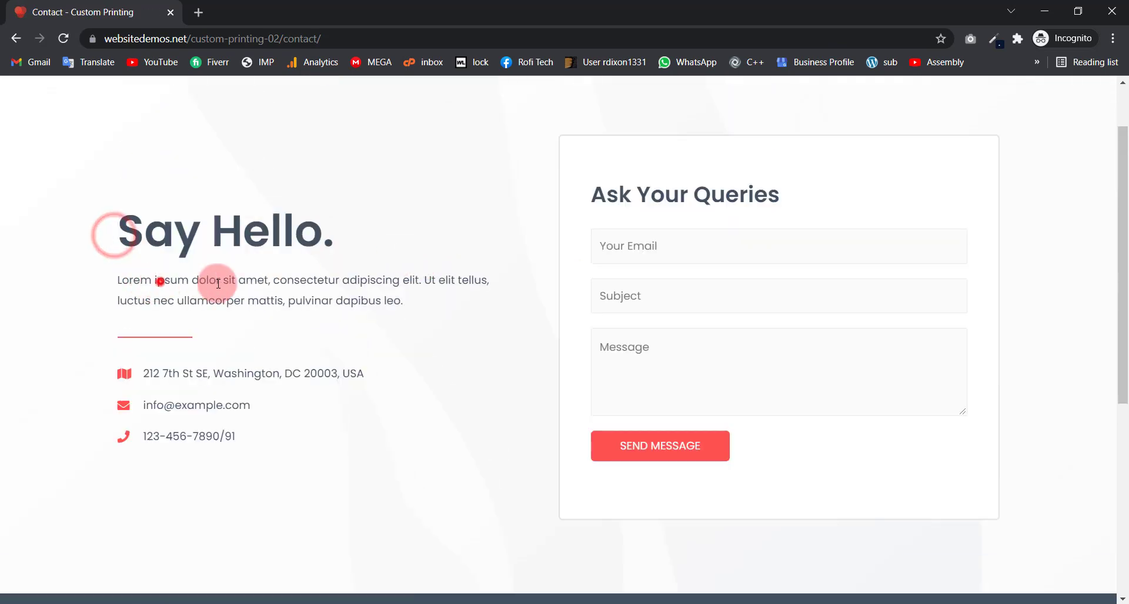
pyautogui.moveTo(218, 284); pyautogui.dragTo(324, 282)
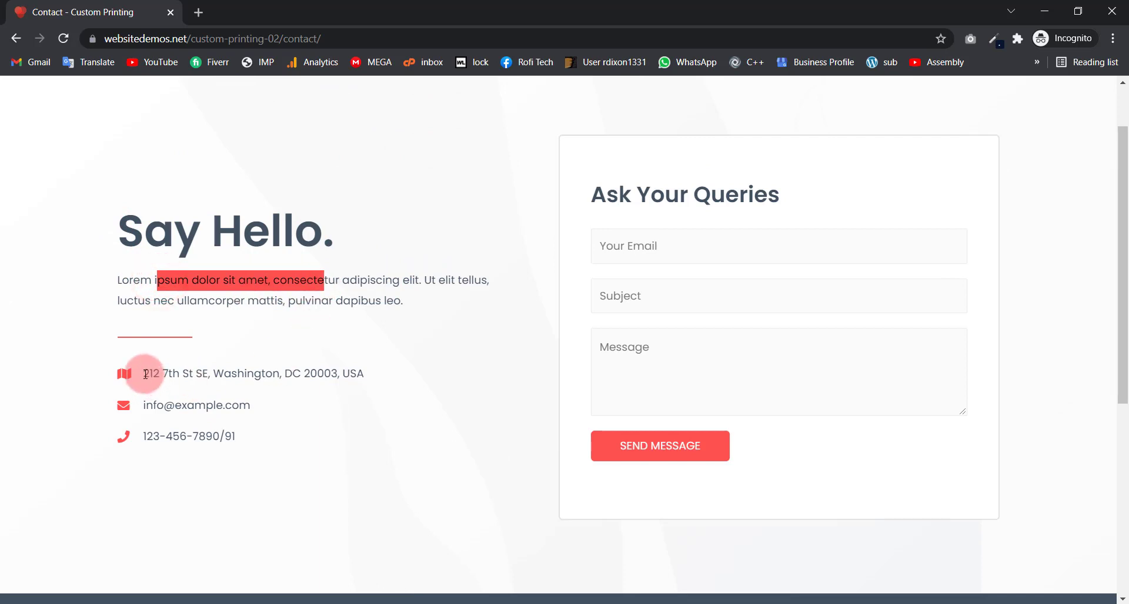
pyautogui.moveTo(145, 375); pyautogui.dragTo(247, 374)
pyautogui.moveTo(153, 405); pyautogui.dragTo(206, 405)
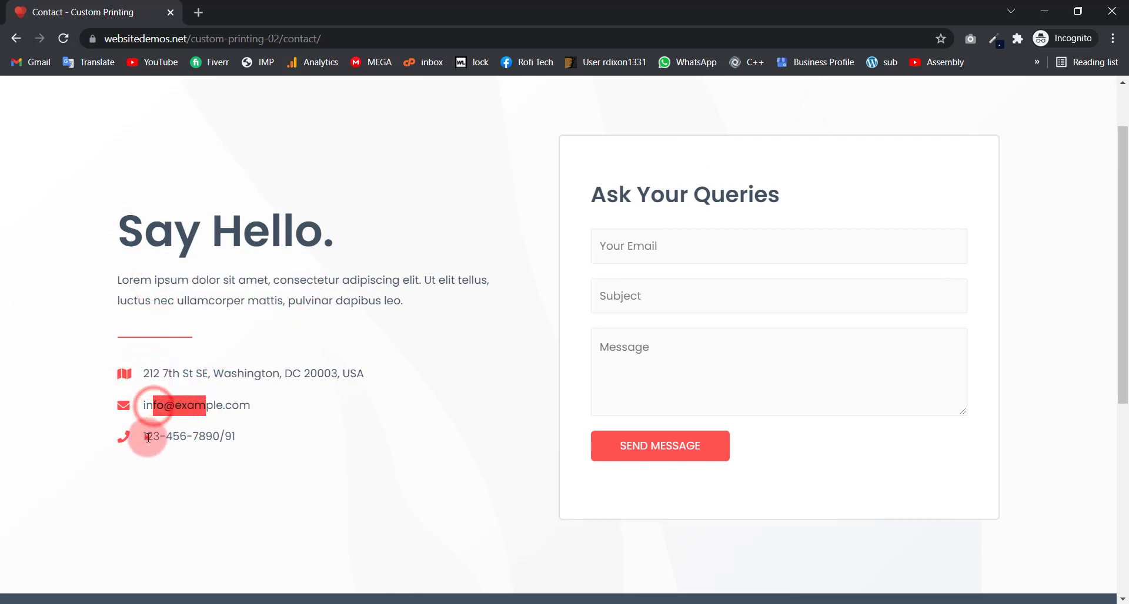
pyautogui.moveTo(148, 437); pyautogui.dragTo(184, 437)
pyautogui.click(725, 192)
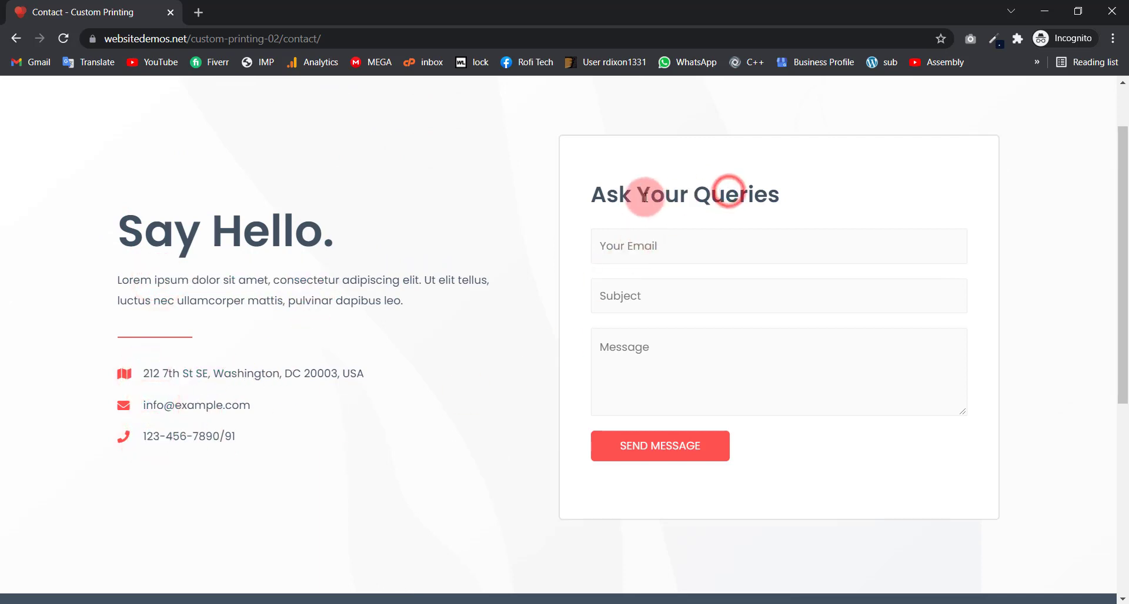
# Step: Highlight the Ask Your Queries heading, then return to the top by the ACCOUNT menu
pyautogui.moveTo(594, 192); pyautogui.dragTo(765, 195)
pyautogui.click(746, 196)
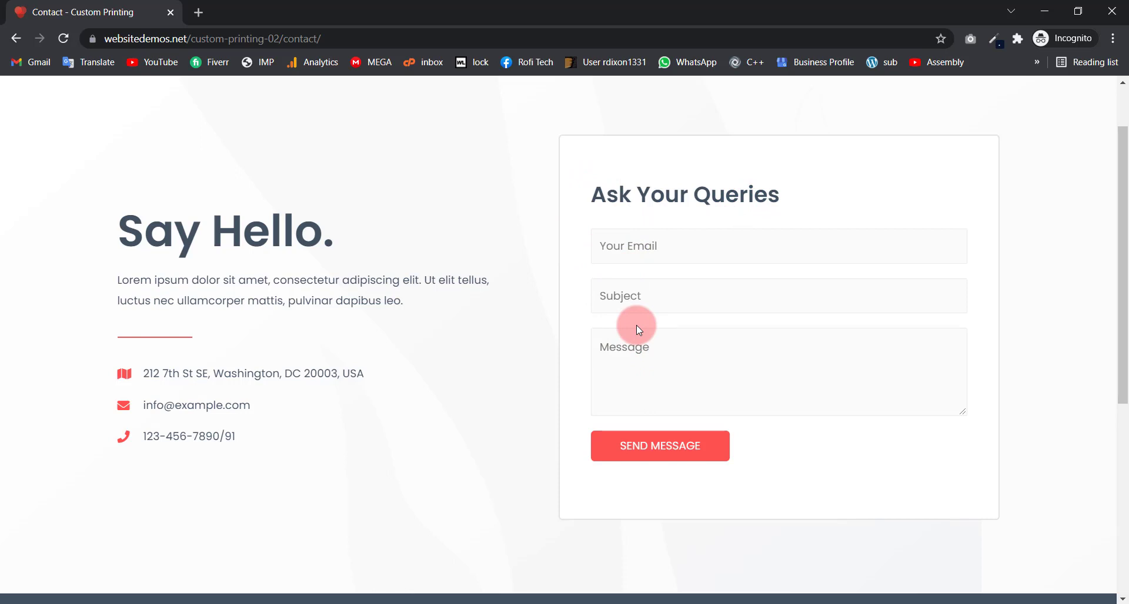
pyautogui.scroll(2, 746, 367)
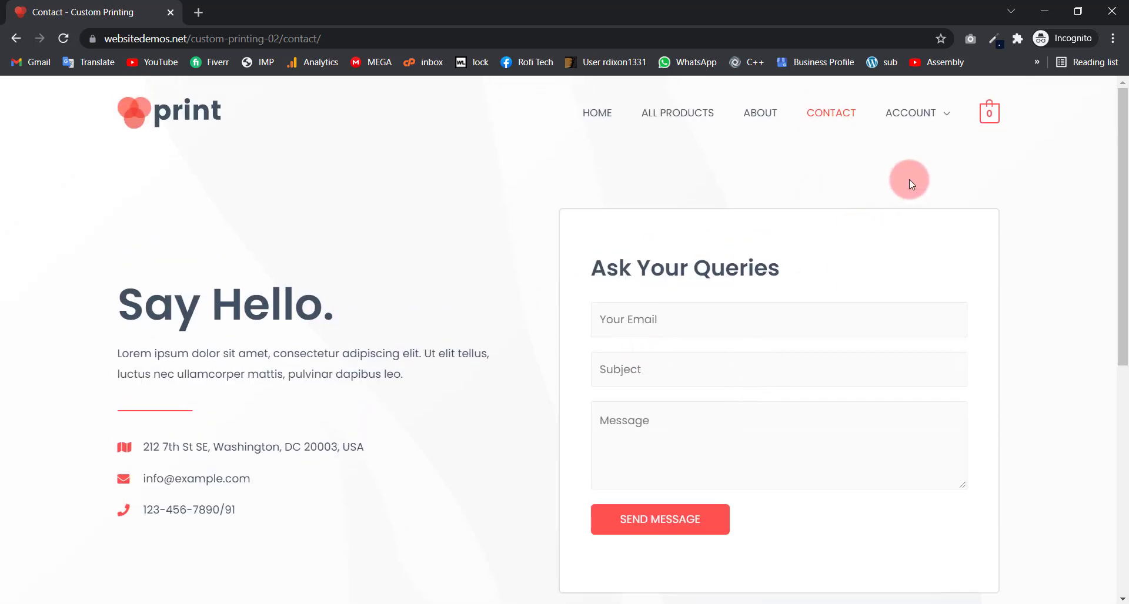
pyautogui.moveTo(910, 112)
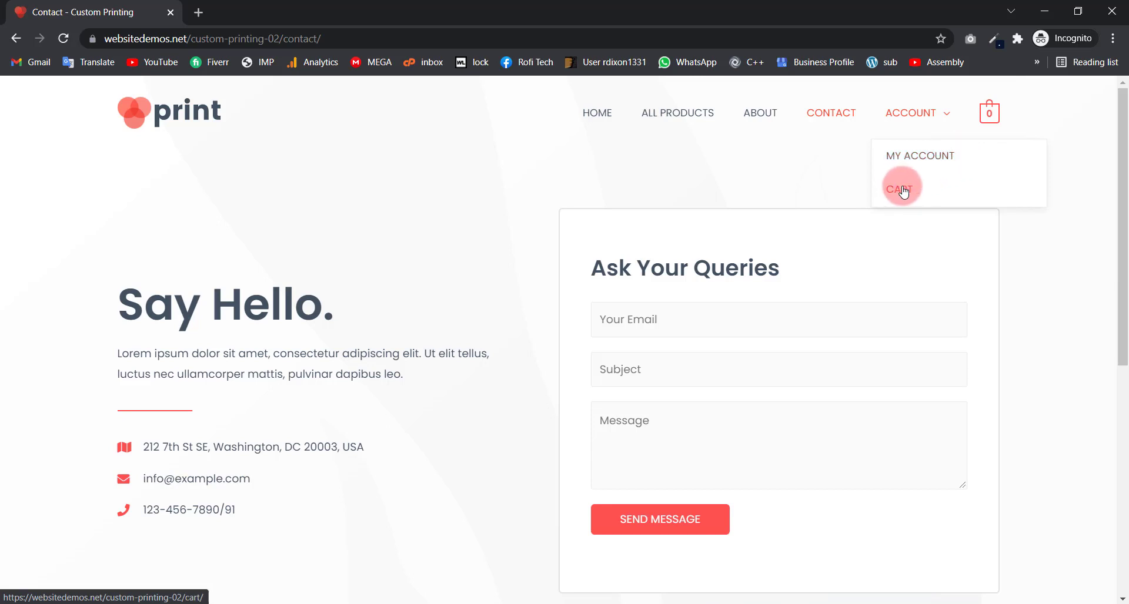
# Step: Open the Black Printed Coffee Mug from the shop and add it to the cart
pyautogui.click(653, 116)
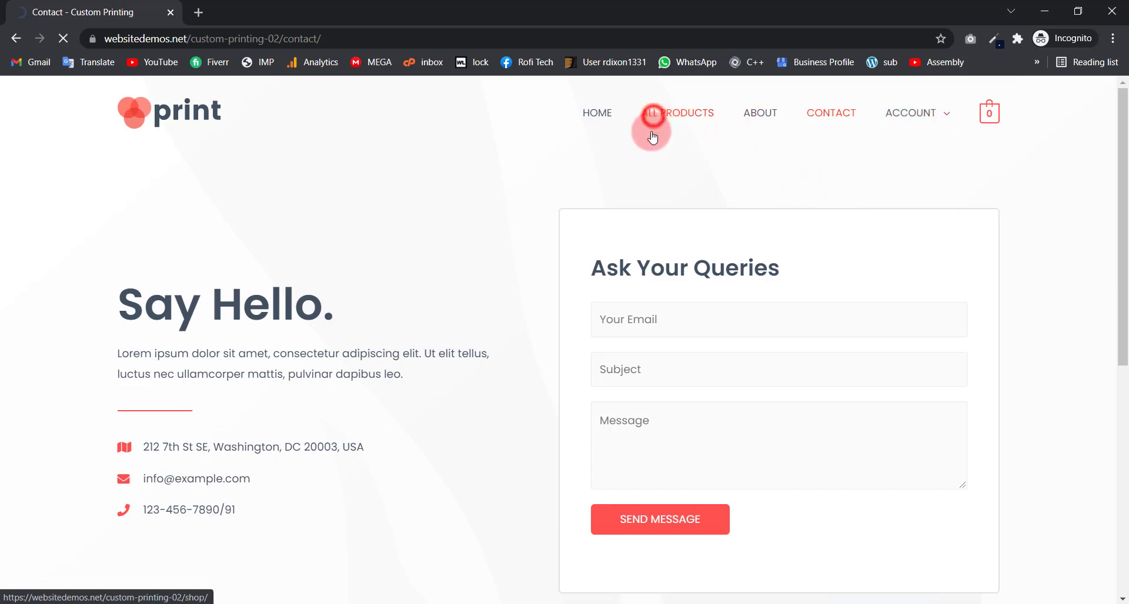
pyautogui.scroll(-1, 408, 312)
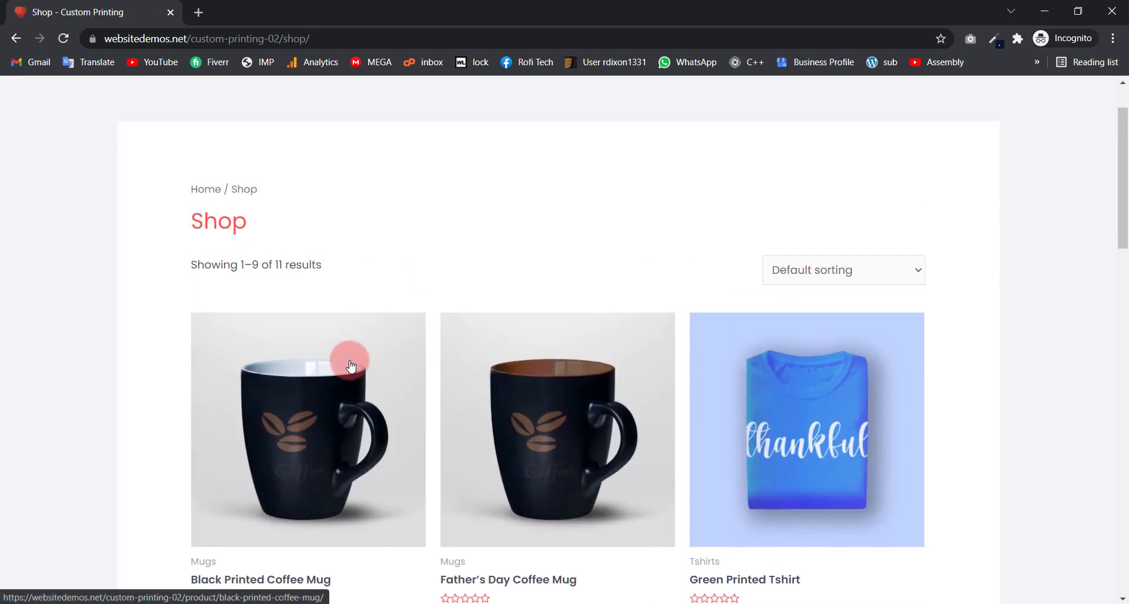
pyautogui.scroll(-1, 323, 254)
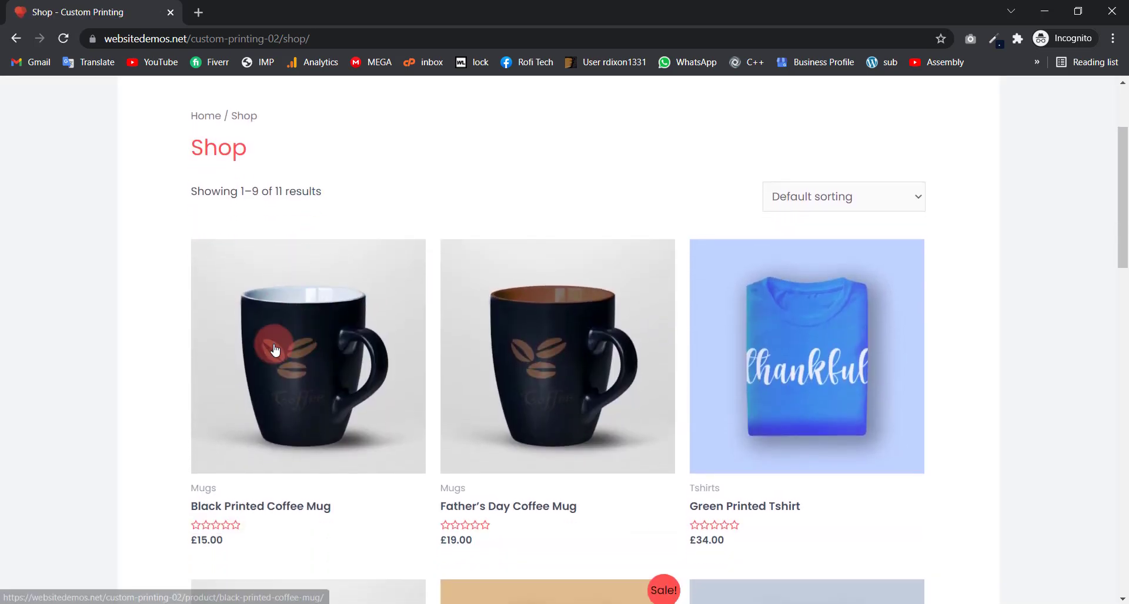
pyautogui.click(287, 321)
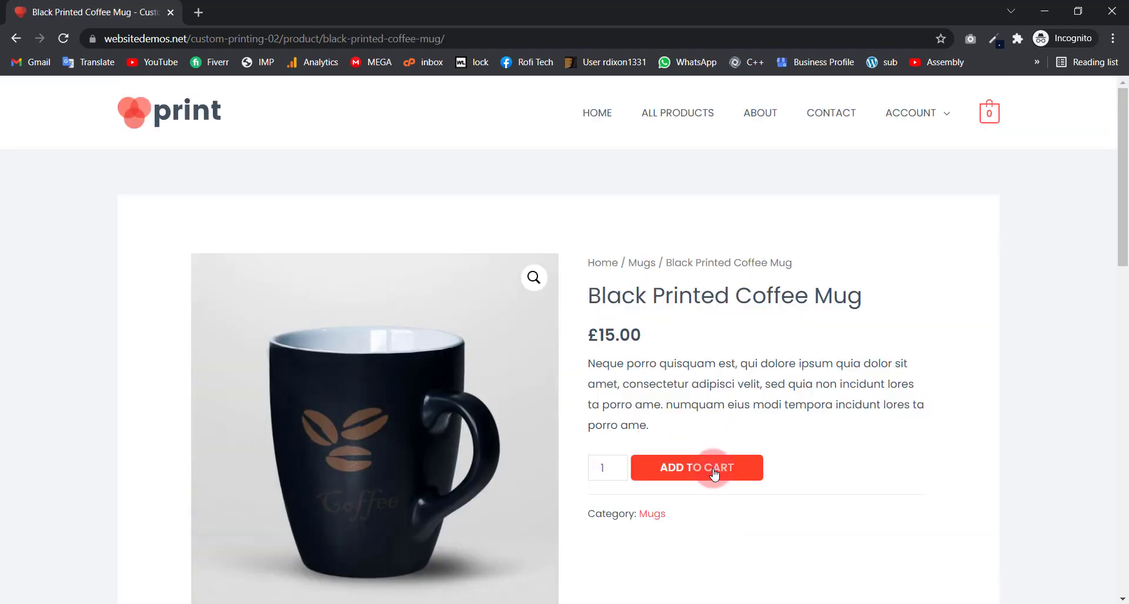
pyautogui.click(713, 472)
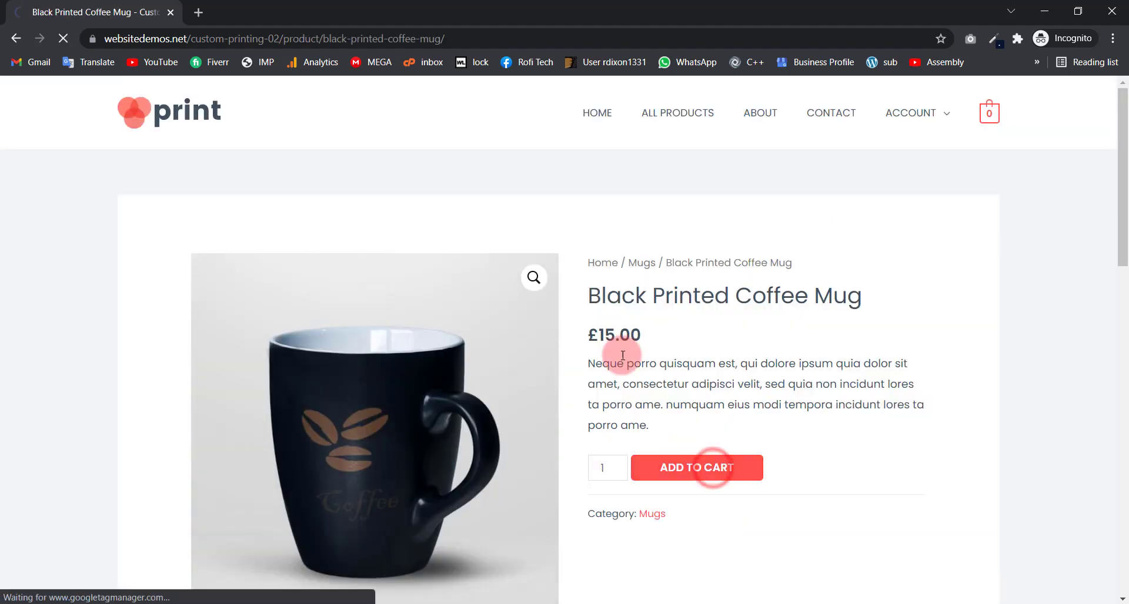
# Step: Check the mug's Reviews tab, then switch back to its Description
pyautogui.scroll(-6, 622, 350)
pyautogui.scroll(-3, 533, 370)
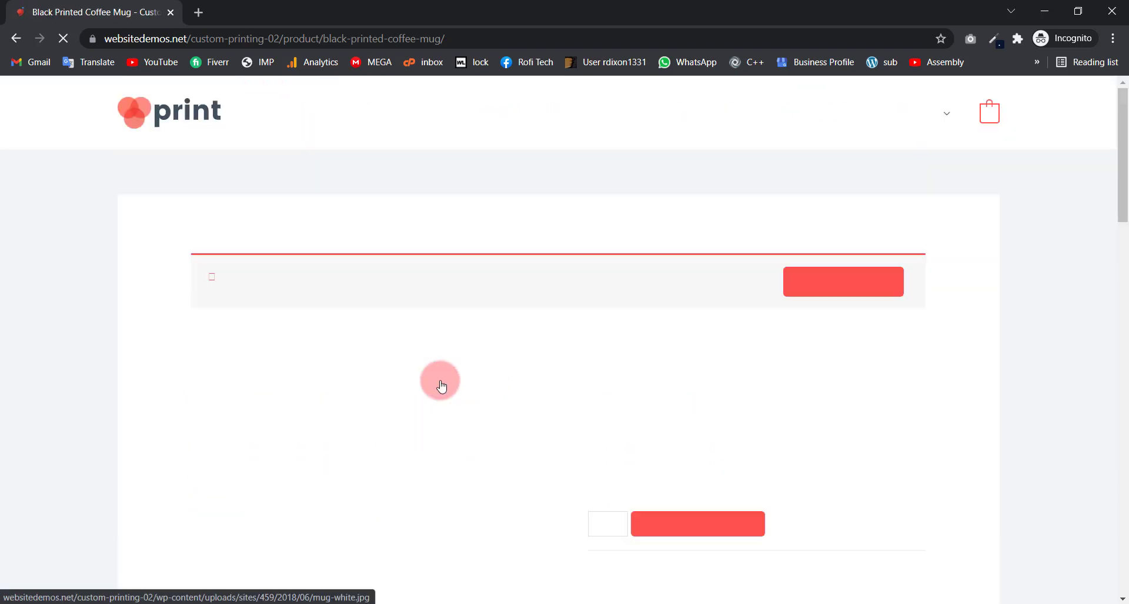
pyautogui.scroll(-5, 440, 372)
pyautogui.scroll(-5, 440, 372)
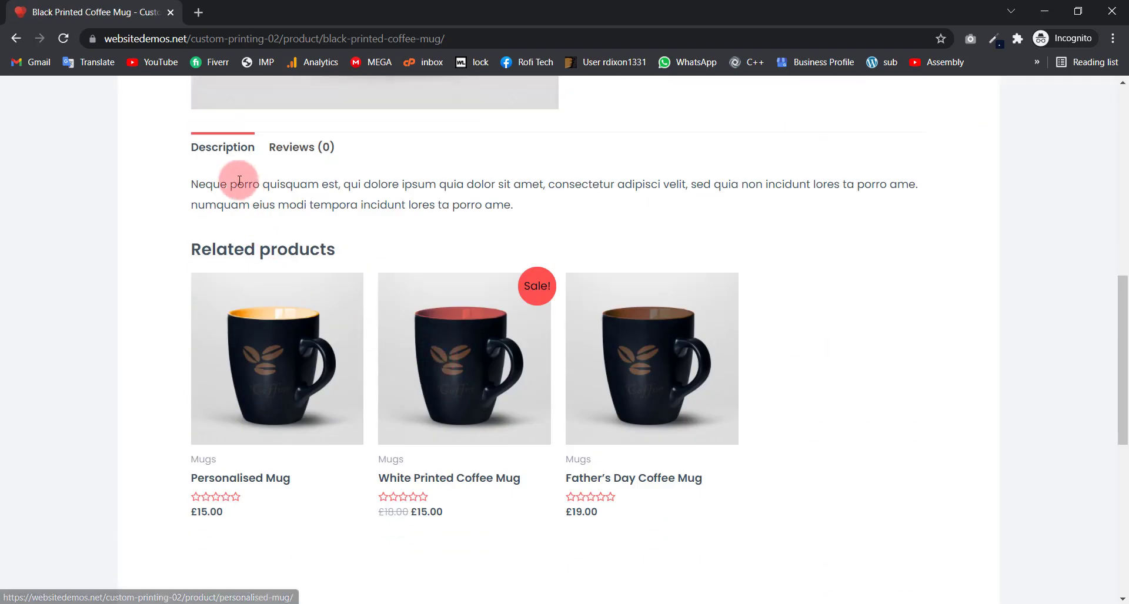
pyautogui.moveTo(230, 184); pyautogui.dragTo(418, 205)
pyautogui.click(303, 147)
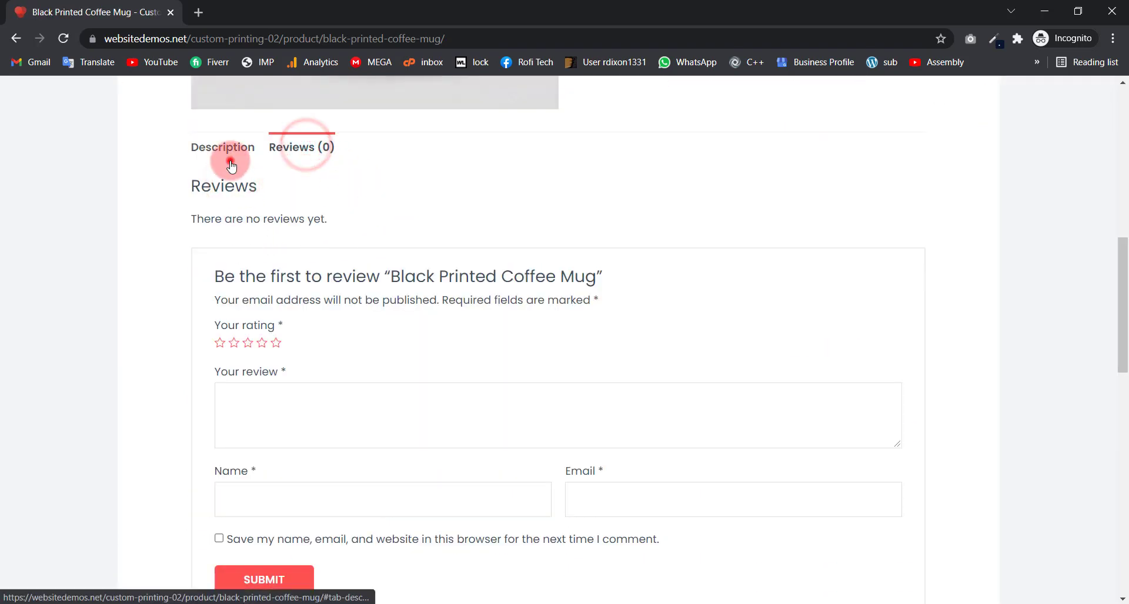
pyautogui.click(229, 151)
pyautogui.scroll(-3, 310, 381)
pyautogui.scroll(15, 309, 381)
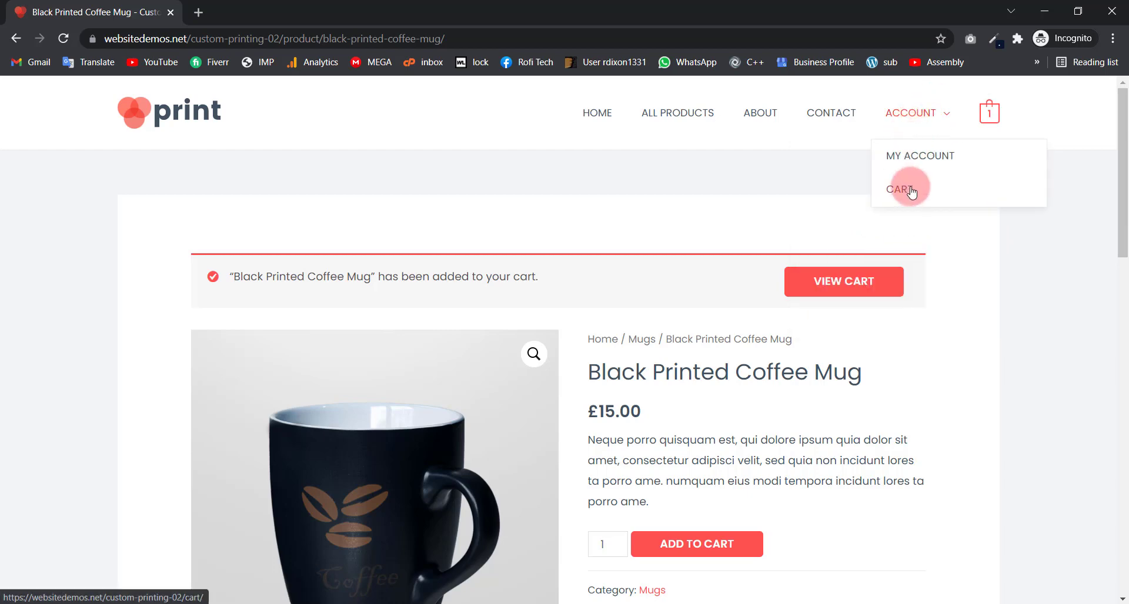
# Step: Open the full cart page and proceed to checkout
pyautogui.moveTo(990, 111)
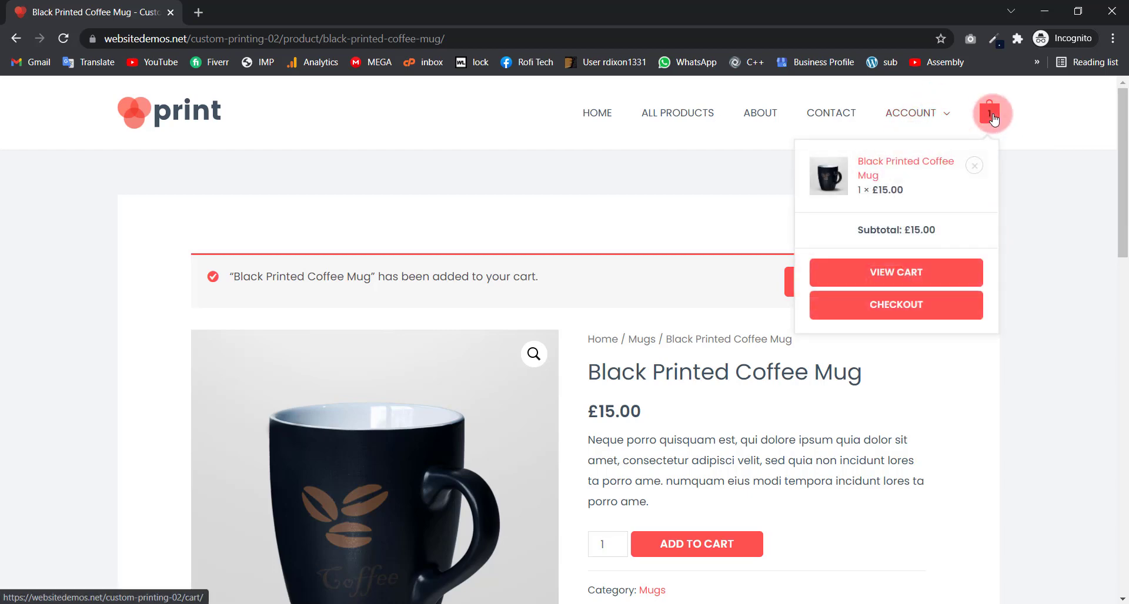
pyautogui.click(922, 271)
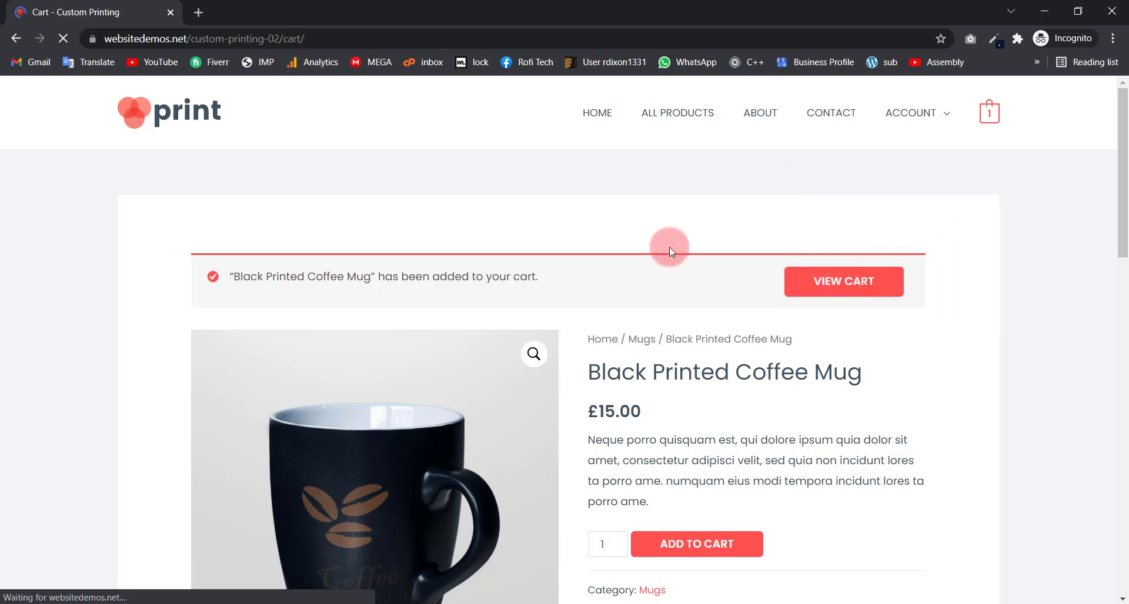
pyautogui.scroll(-5, 486, 328)
pyautogui.scroll(4, 482, 286)
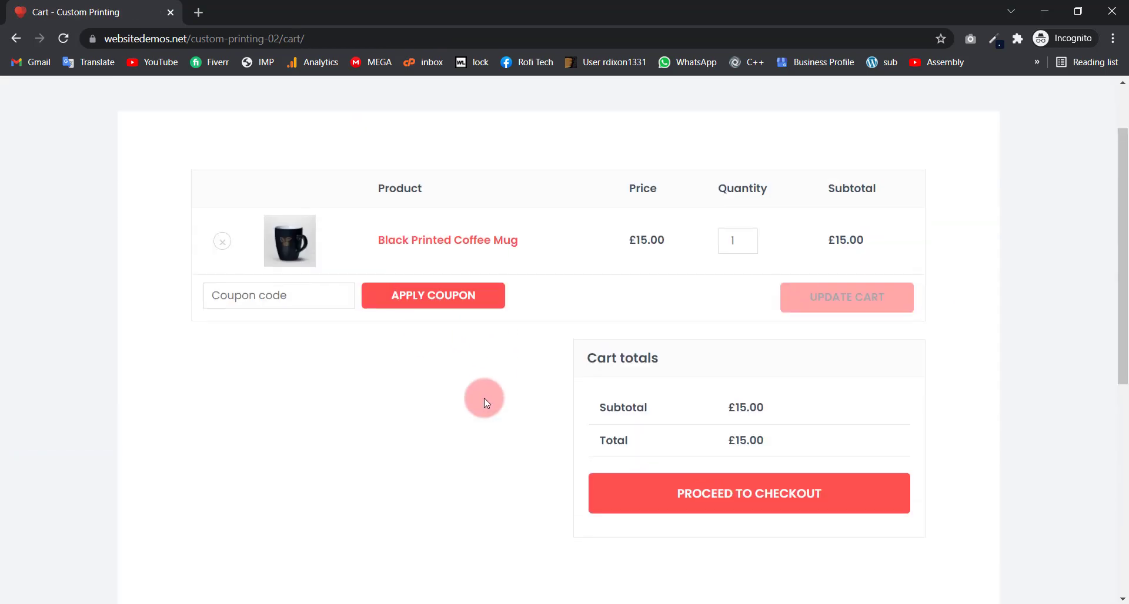
pyautogui.click(759, 517)
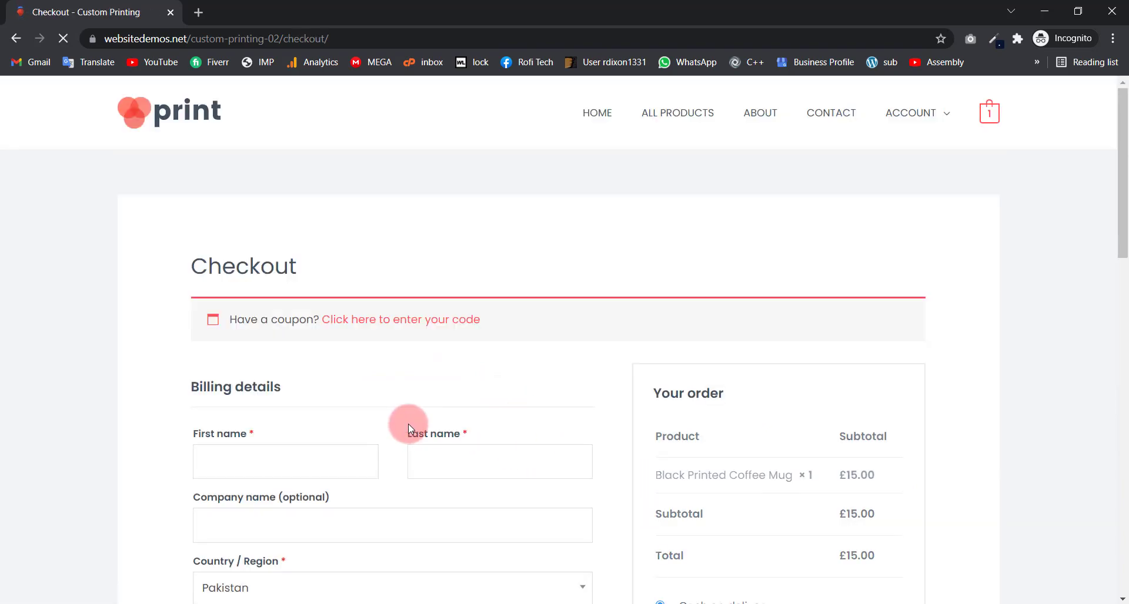
# Step: Choose PayPal as the payment method and return to the shop's home page
pyautogui.scroll(-3, 391, 427)
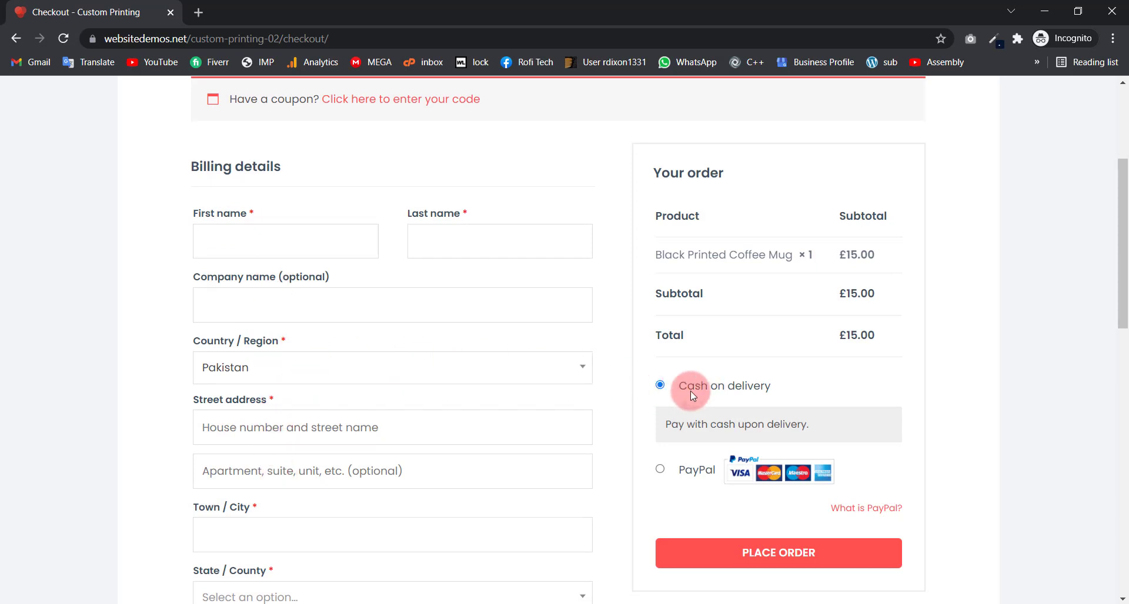
pyautogui.click(661, 473)
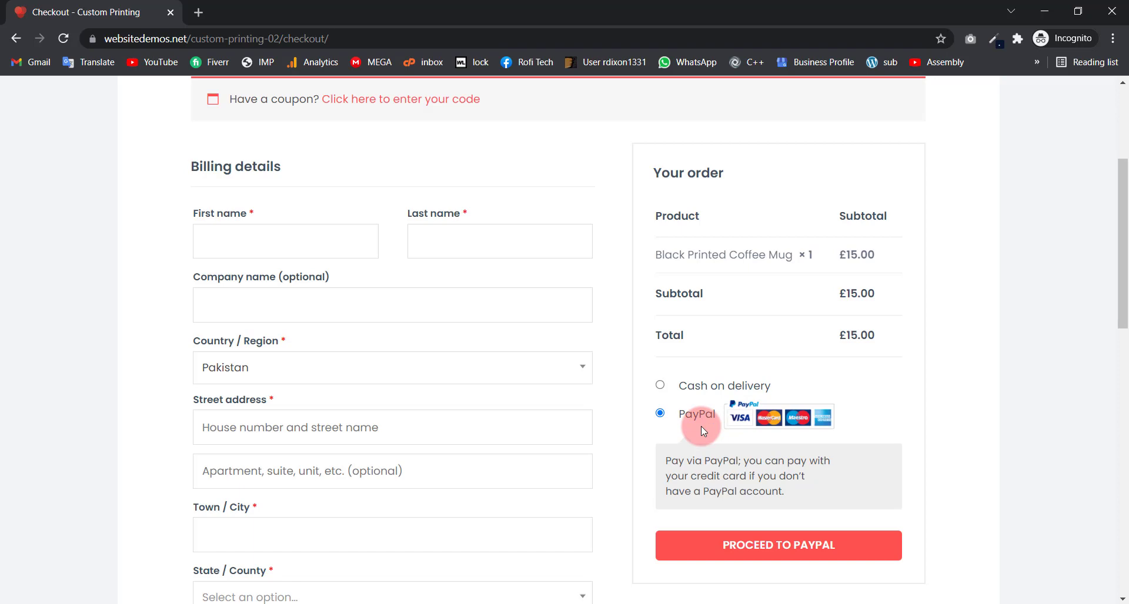
pyautogui.scroll(-5, 637, 438)
pyautogui.scroll(5, 619, 436)
pyautogui.scroll(4, 615, 434)
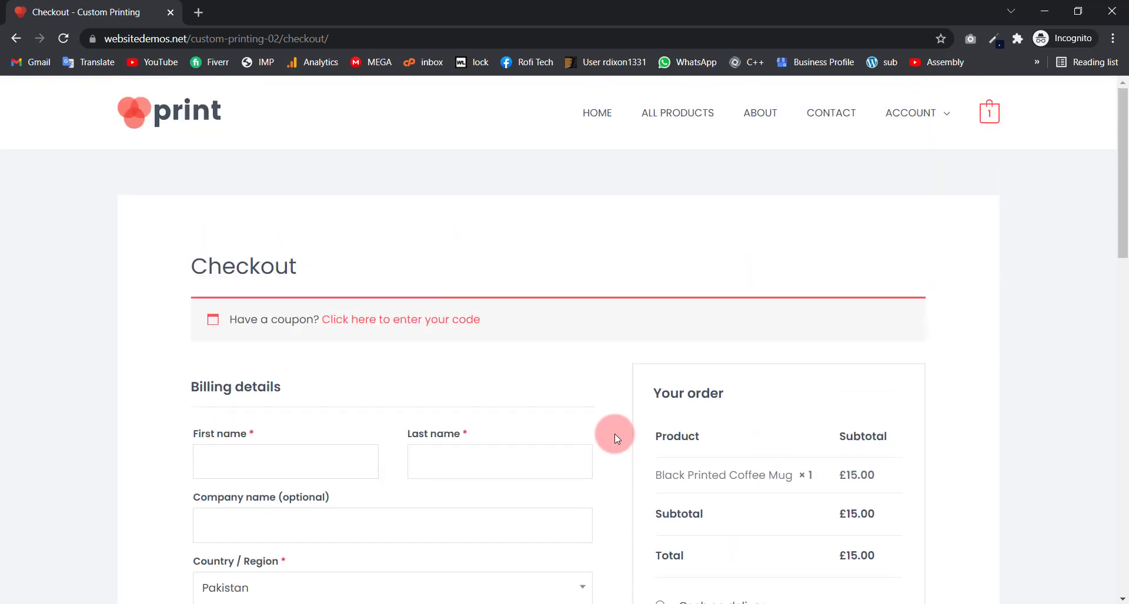
pyautogui.click(598, 117)
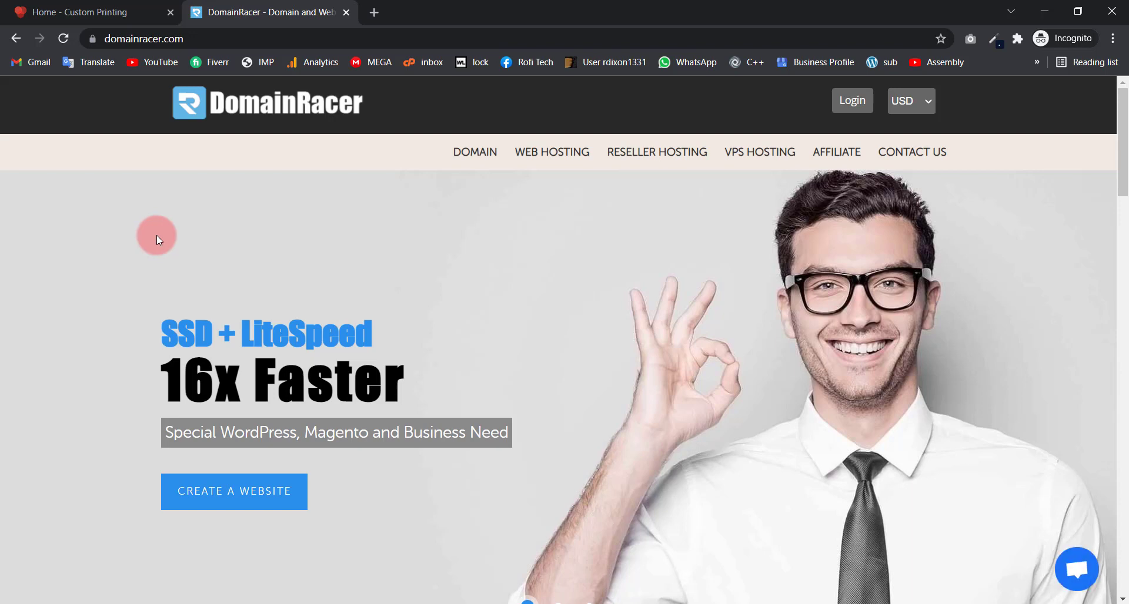
# Step: Try the DomainRacer domain search box and extension list, keeping .com, then scroll back up
pyautogui.scroll(-10, 294, 200)
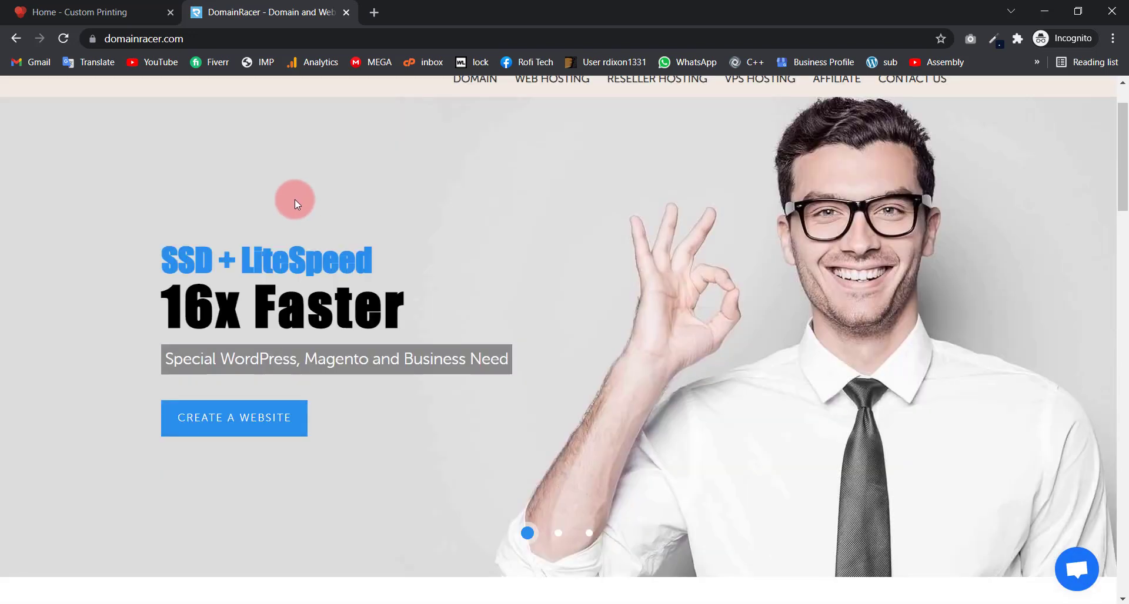
pyautogui.scroll(-1, 295, 206)
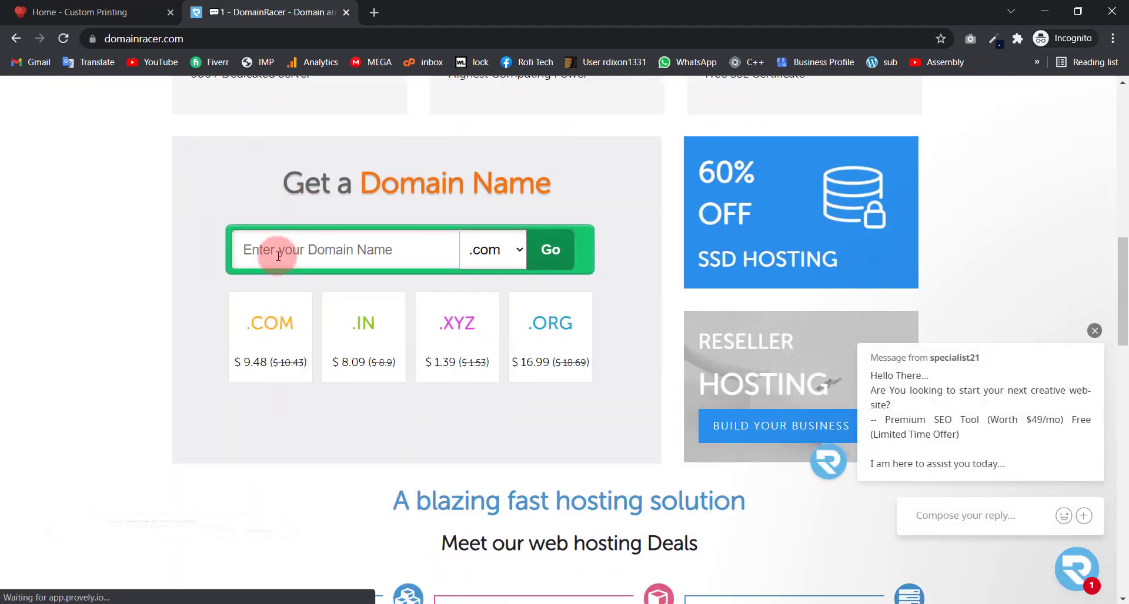
pyautogui.click(278, 253)
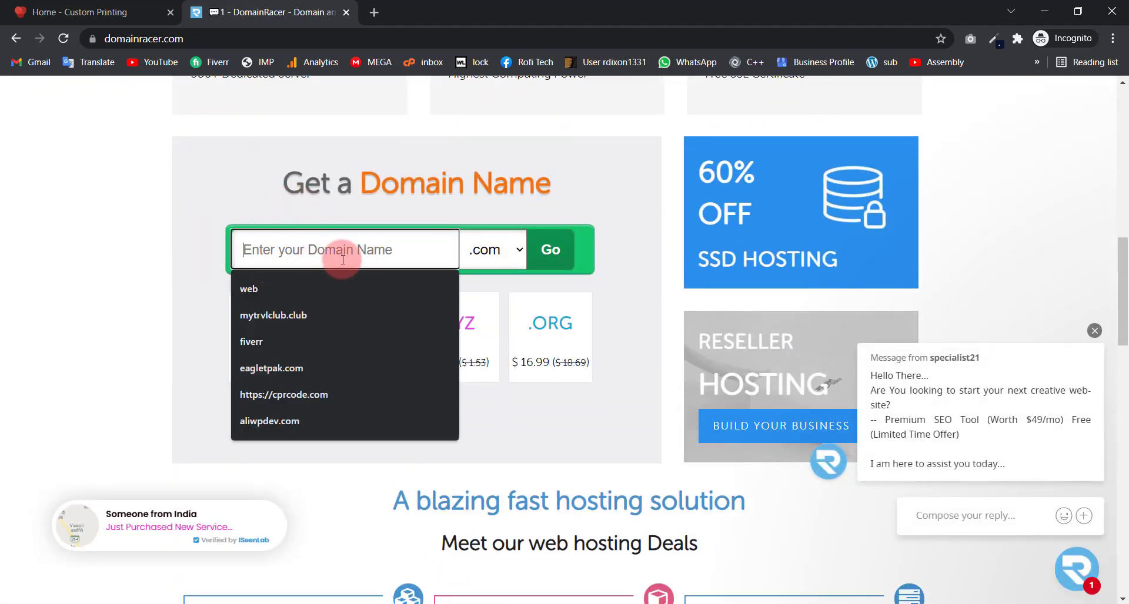
pyautogui.click(265, 193)
pyautogui.click(494, 261)
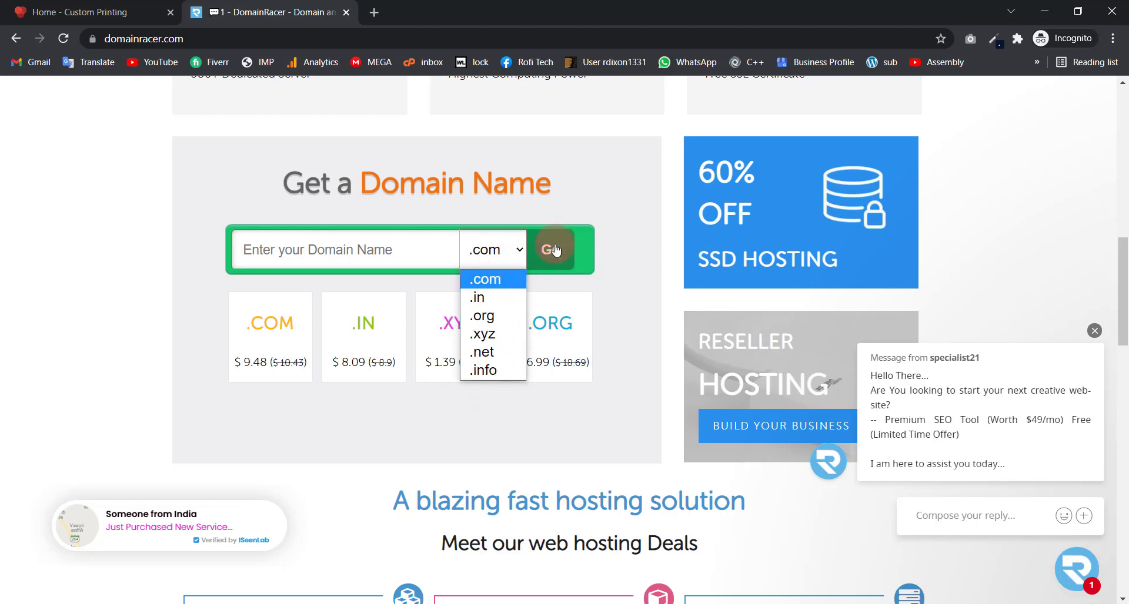
pyautogui.click(574, 192)
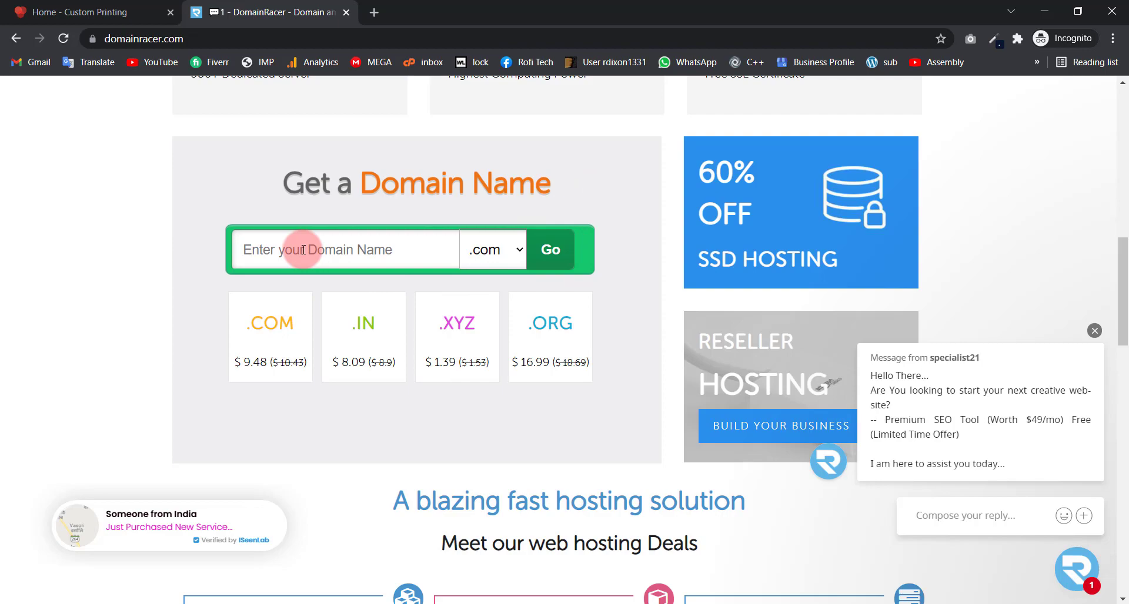
pyautogui.scroll(6, 303, 250)
pyautogui.scroll(-5, 329, 288)
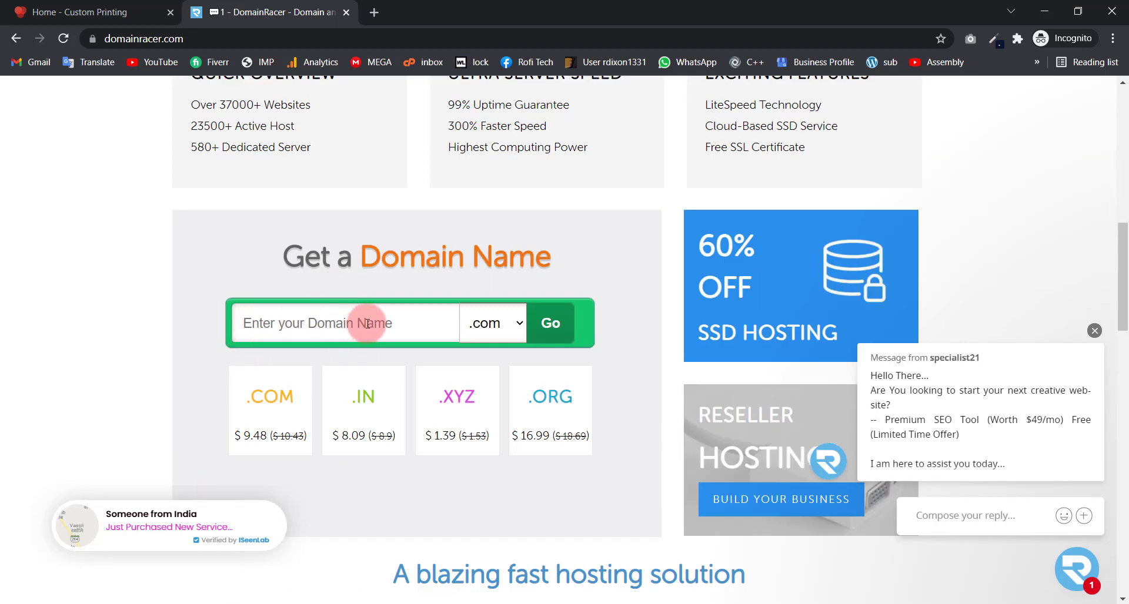
pyautogui.scroll(7, 390, 259)
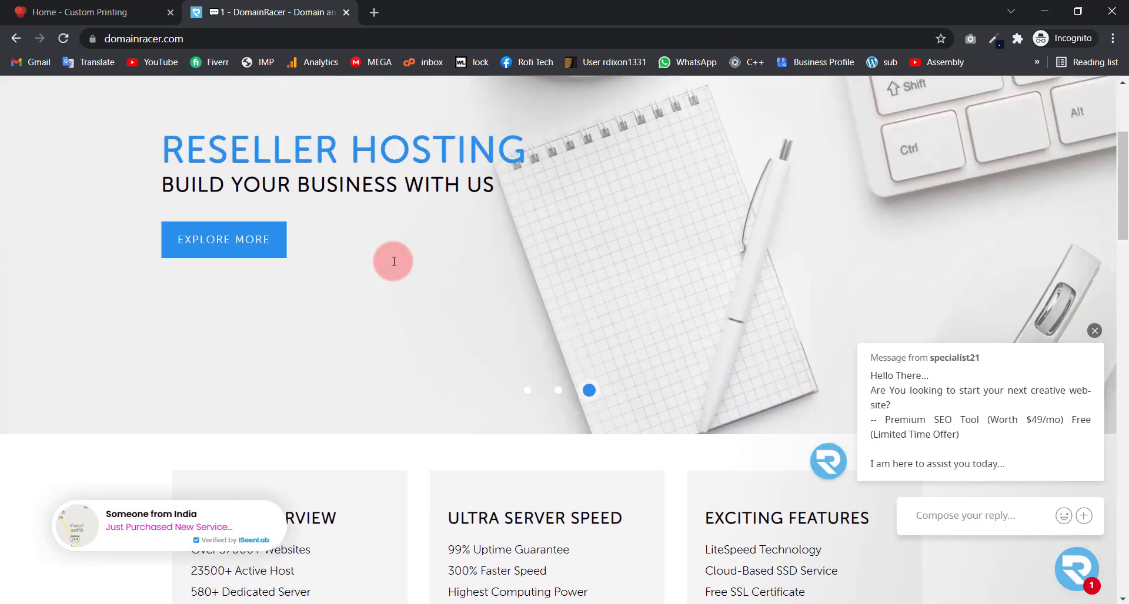
pyautogui.scroll(4, 393, 259)
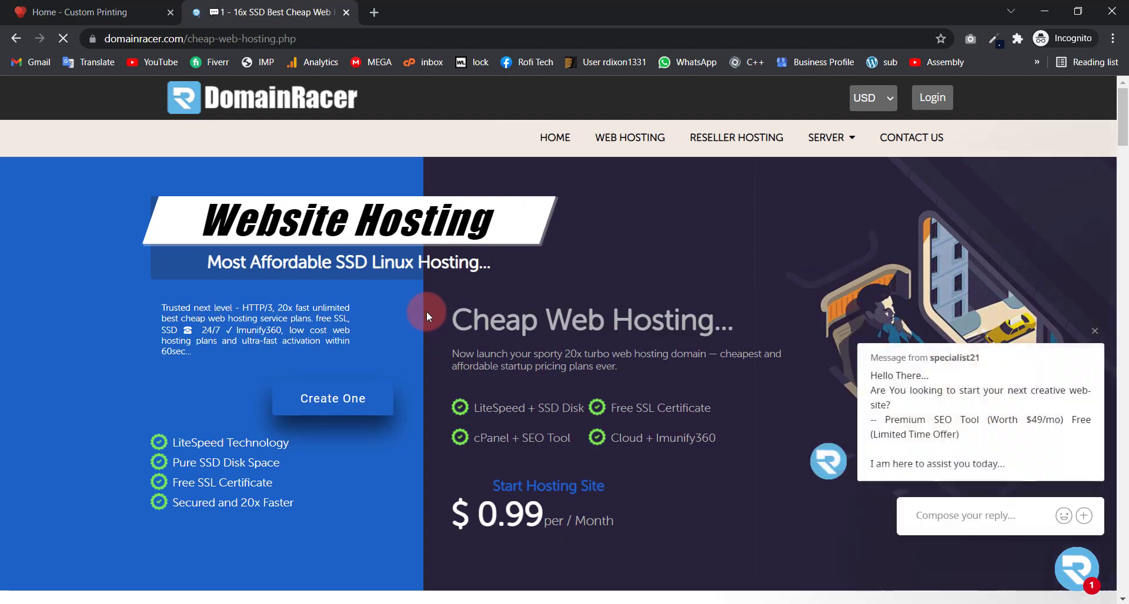
pyautogui.scroll(-4, 426, 312)
pyautogui.scroll(4, 447, 194)
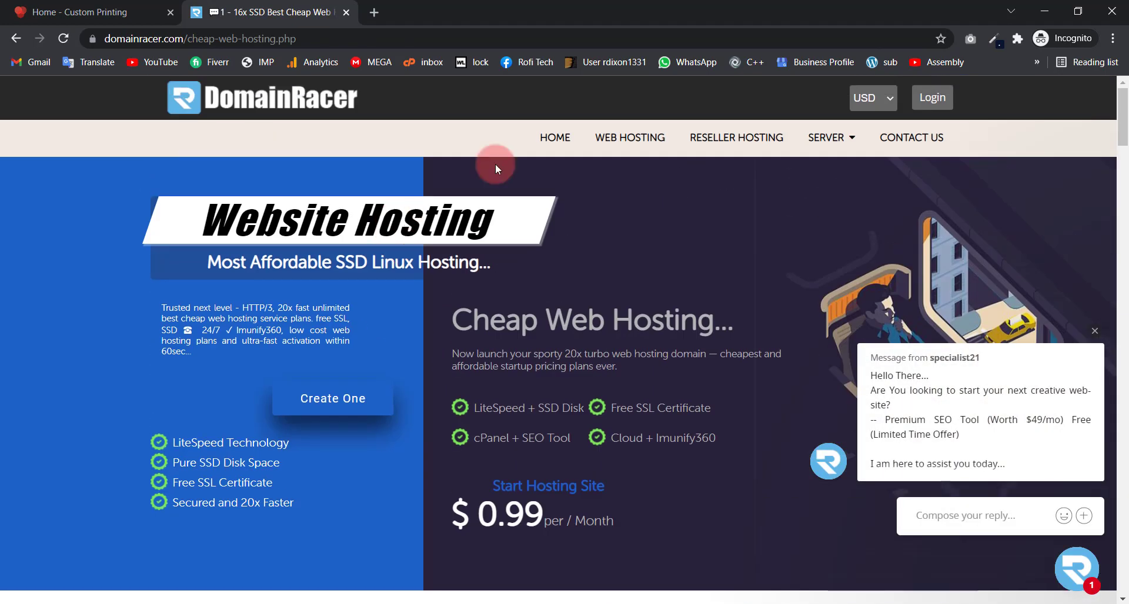
pyautogui.scroll(-8, 353, 324)
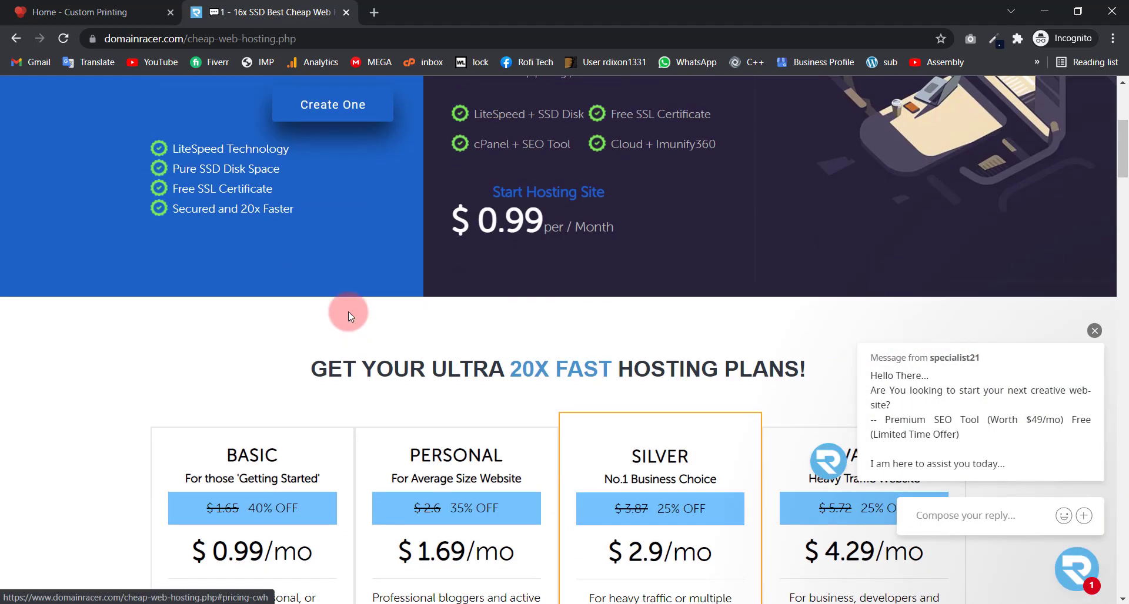
pyautogui.scroll(-3, 304, 310)
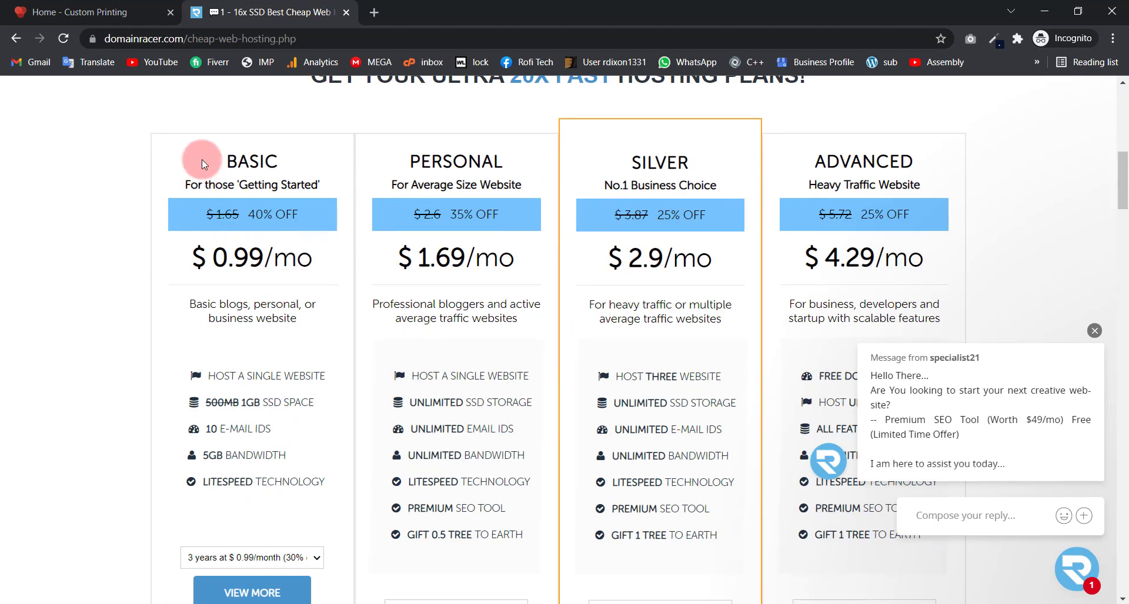
pyautogui.moveTo(201, 144); pyautogui.dragTo(271, 152)
pyautogui.moveTo(203, 259); pyautogui.dragTo(315, 258)
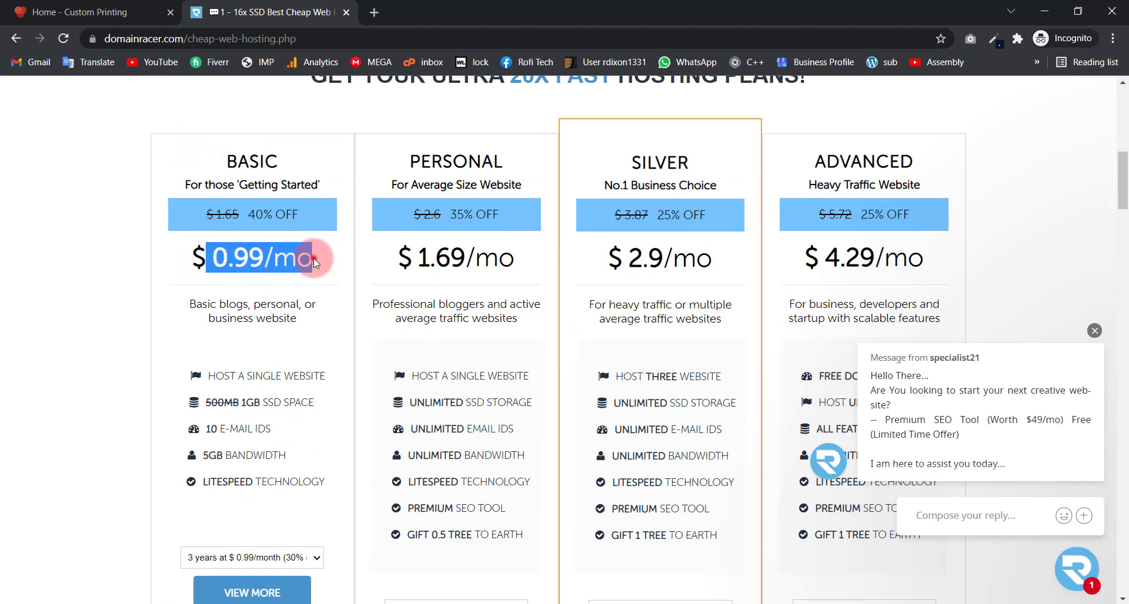
pyautogui.click(313, 259)
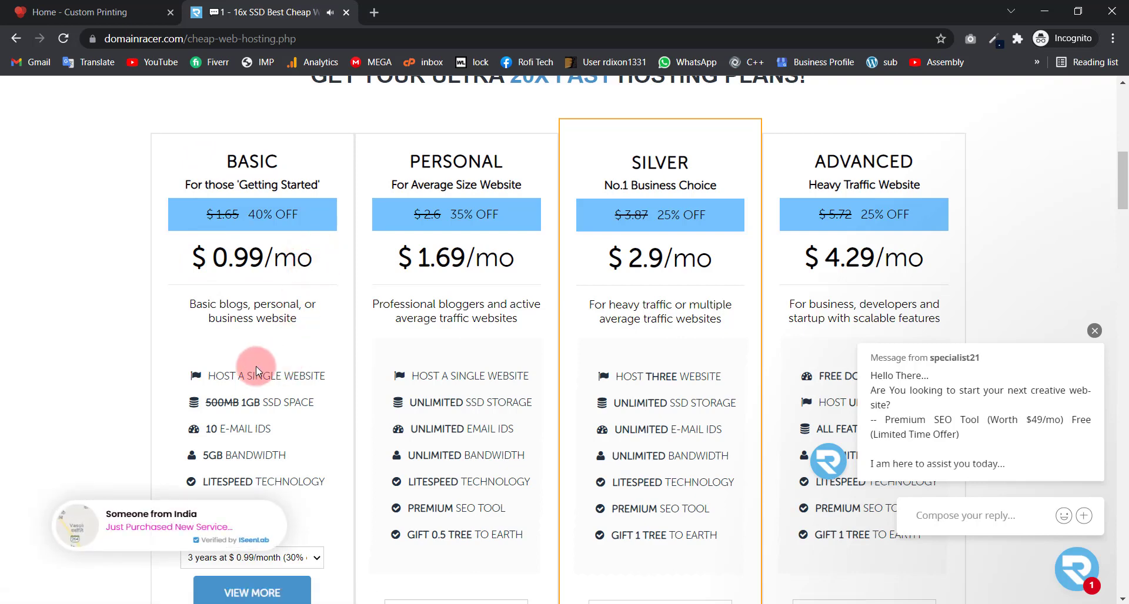
pyautogui.moveTo(215, 375); pyautogui.dragTo(292, 377)
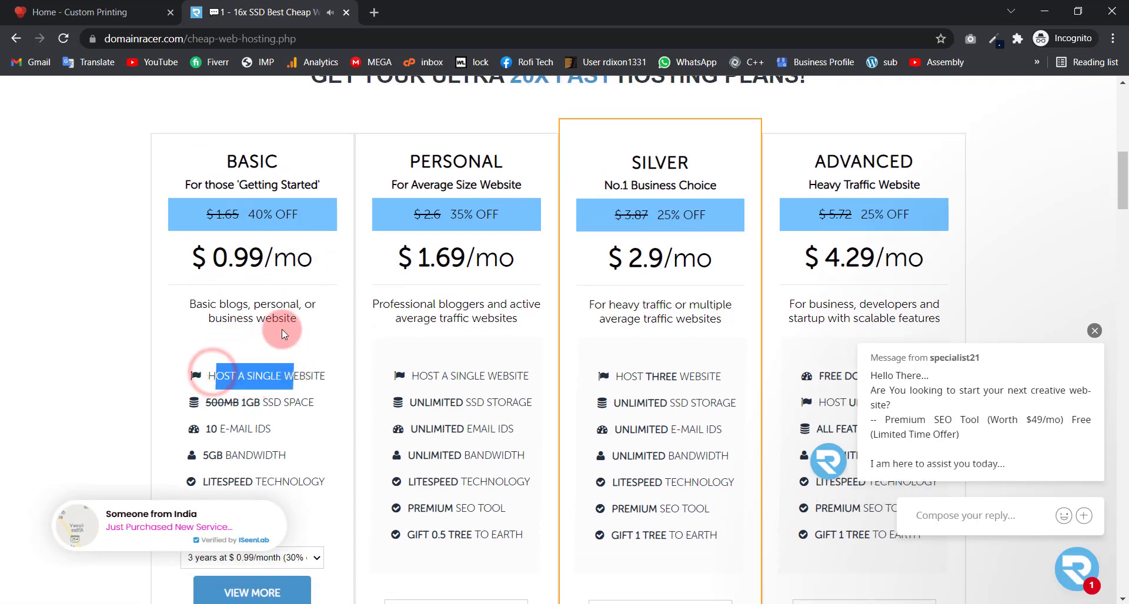
pyautogui.scroll(-3, 281, 330)
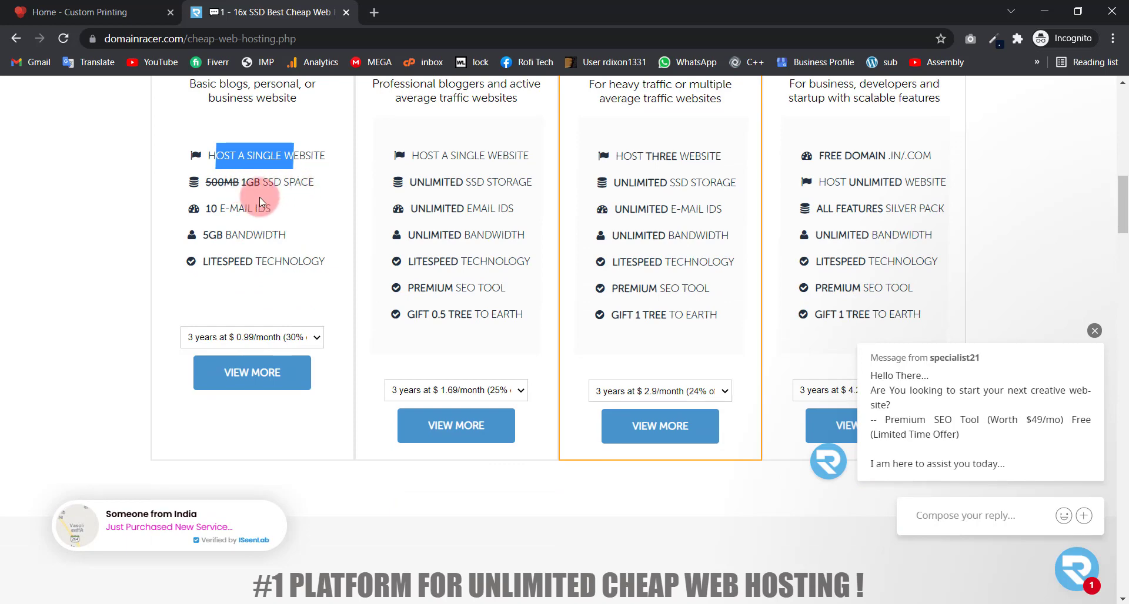
pyautogui.moveTo(208, 210); pyautogui.dragTo(279, 210)
pyautogui.moveTo(220, 234); pyautogui.dragTo(272, 233)
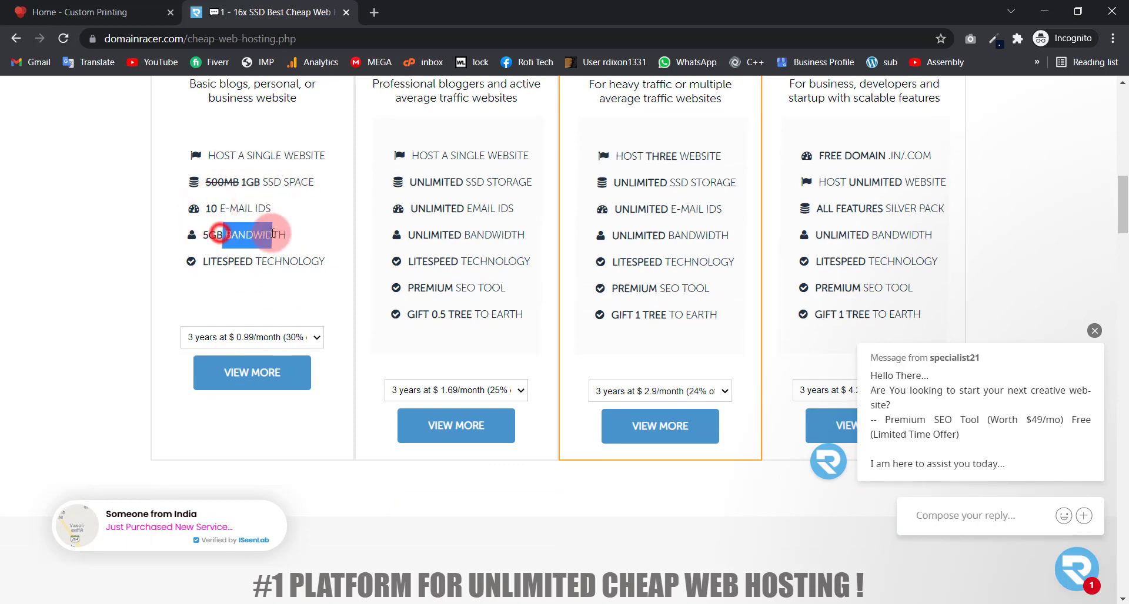
pyautogui.moveTo(217, 261); pyautogui.dragTo(329, 274)
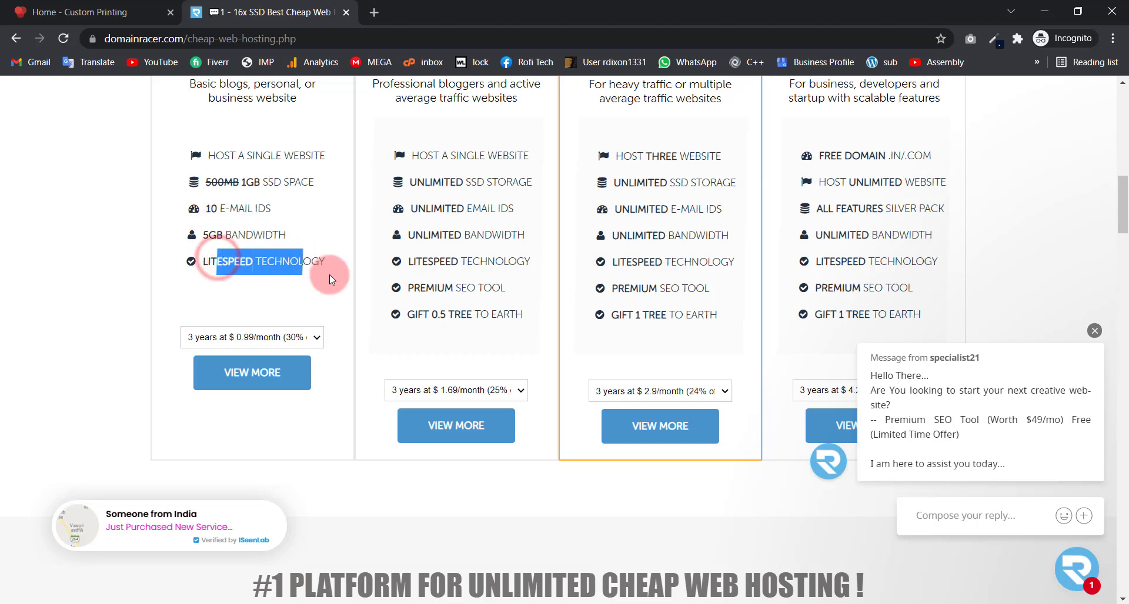
pyautogui.click(330, 276)
pyautogui.scroll(3, 330, 277)
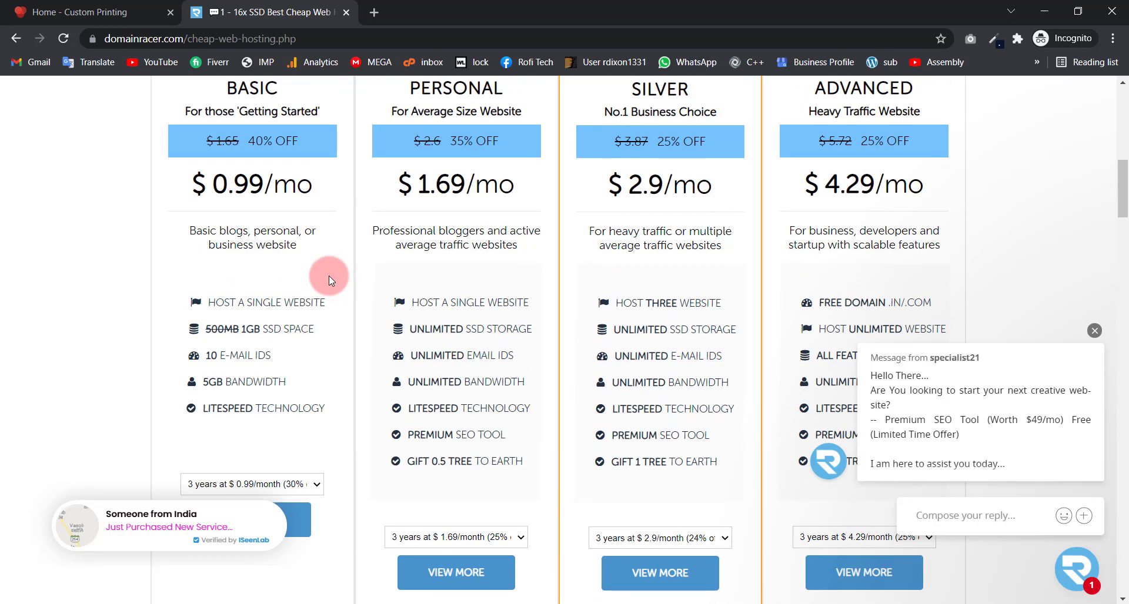
pyautogui.scroll(3, 305, 246)
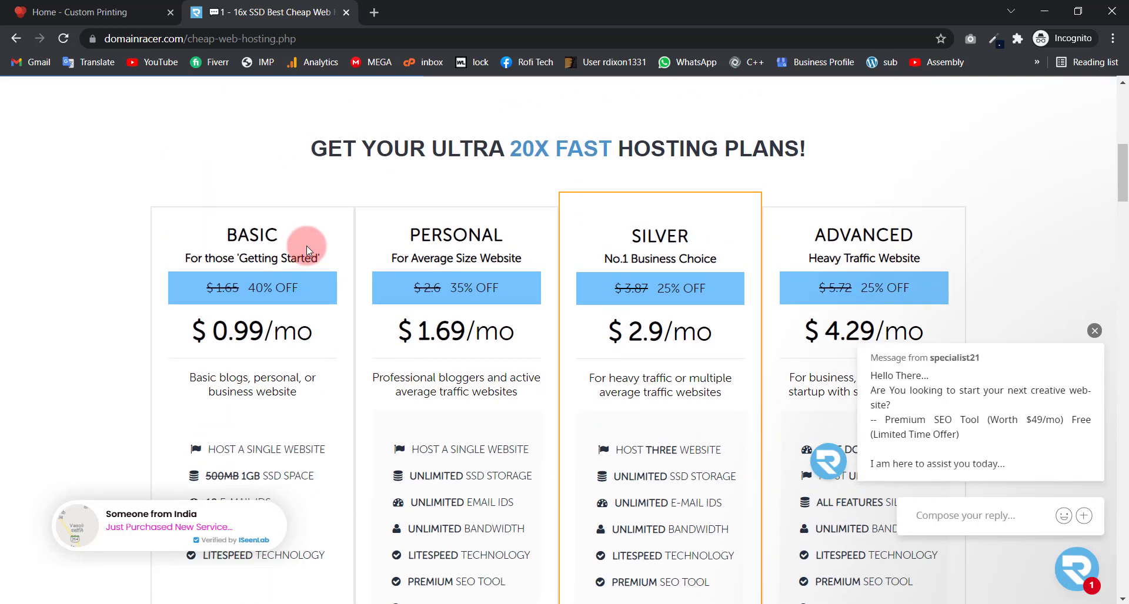
pyautogui.scroll(-2, 594, 270)
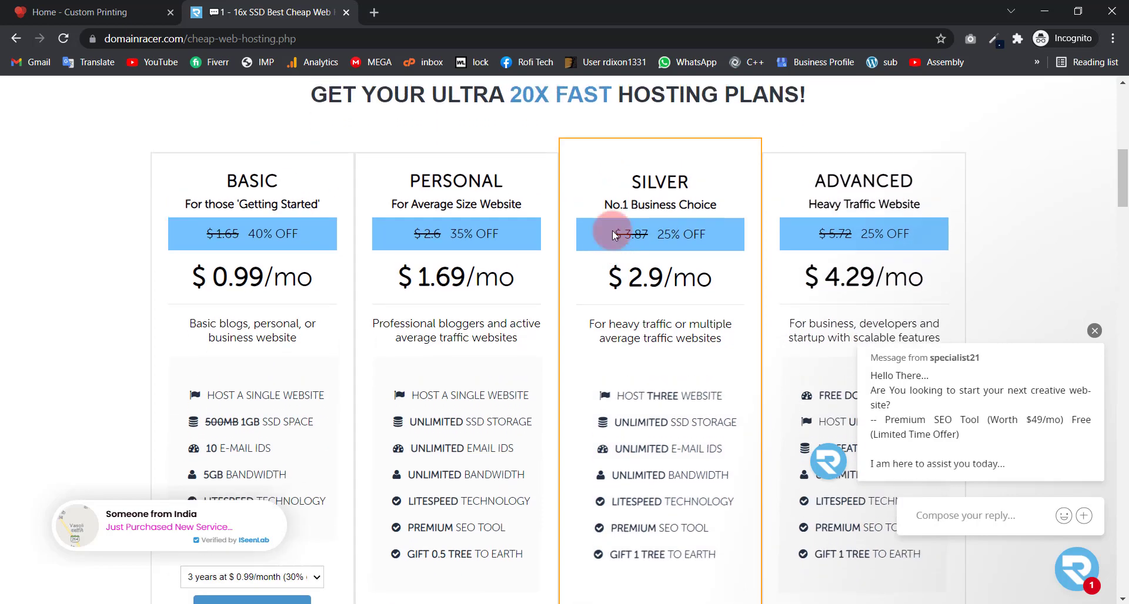
pyautogui.moveTo(628, 224); pyautogui.dragTo(715, 225)
pyautogui.click(710, 274)
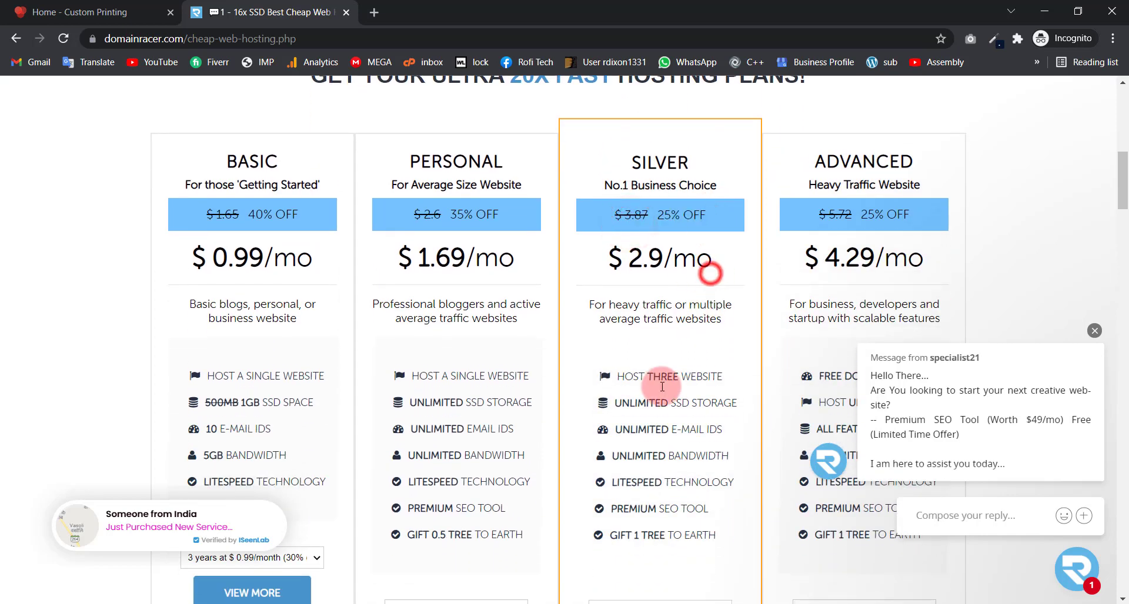
# Step: Highlight the Silver plan's features and the Advanced plan's free domain and unlimited websites
pyautogui.scroll(-1, 653, 365)
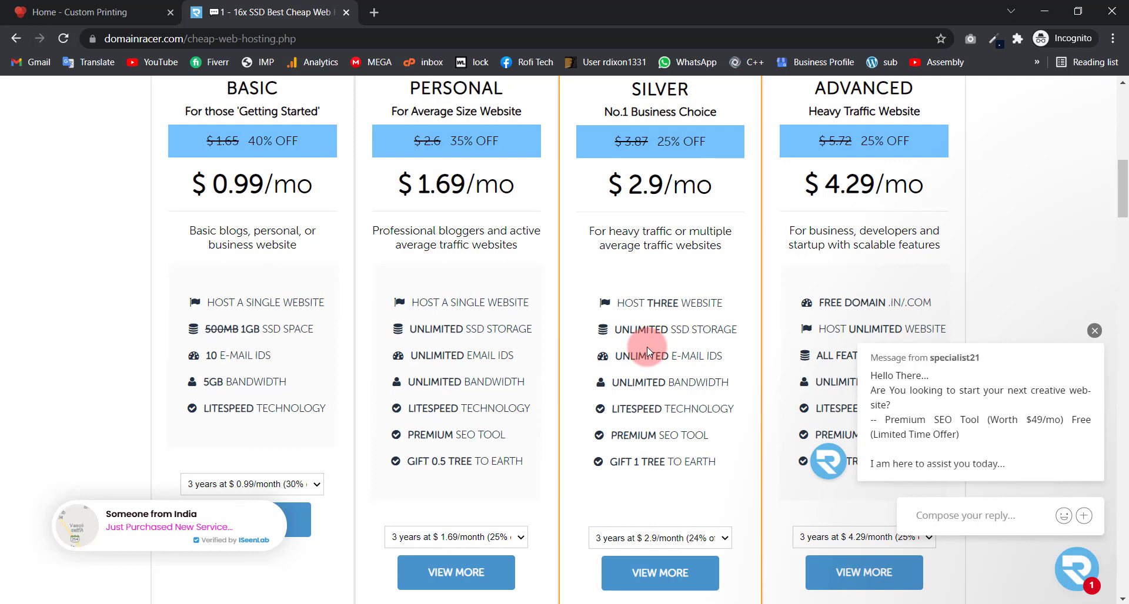
pyautogui.moveTo(622, 299); pyautogui.dragTo(724, 302)
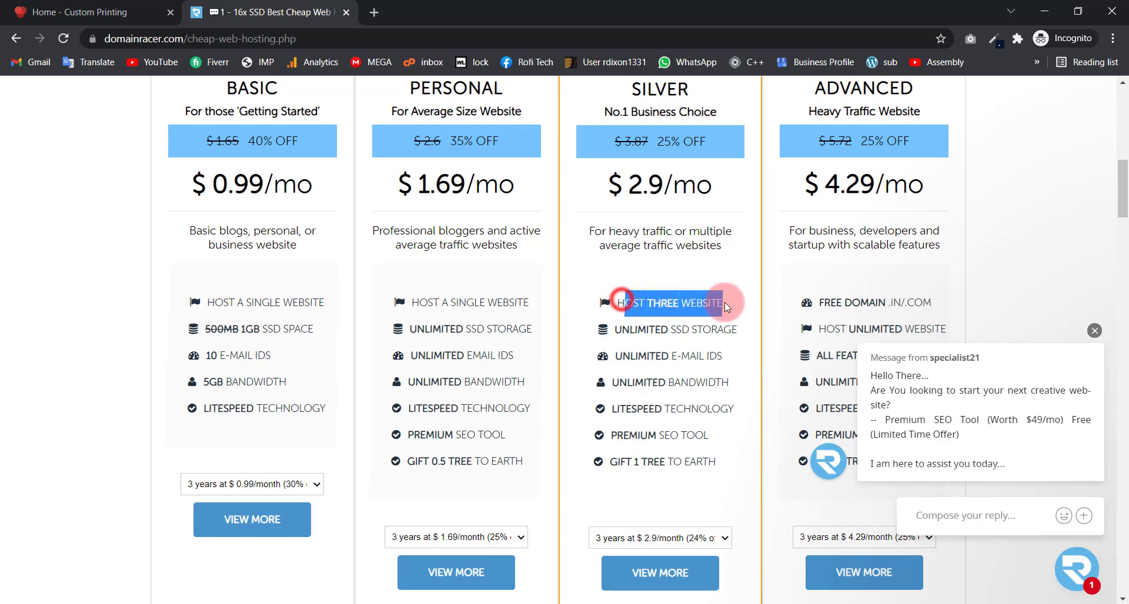
pyautogui.click(720, 304)
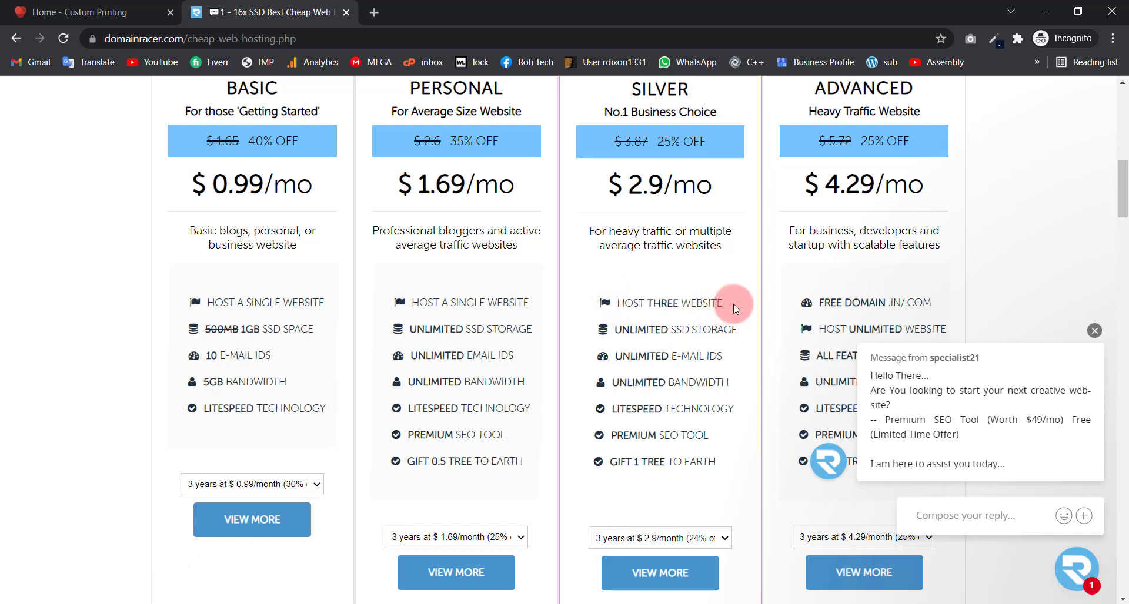
pyautogui.moveTo(732, 305); pyautogui.dragTo(634, 305)
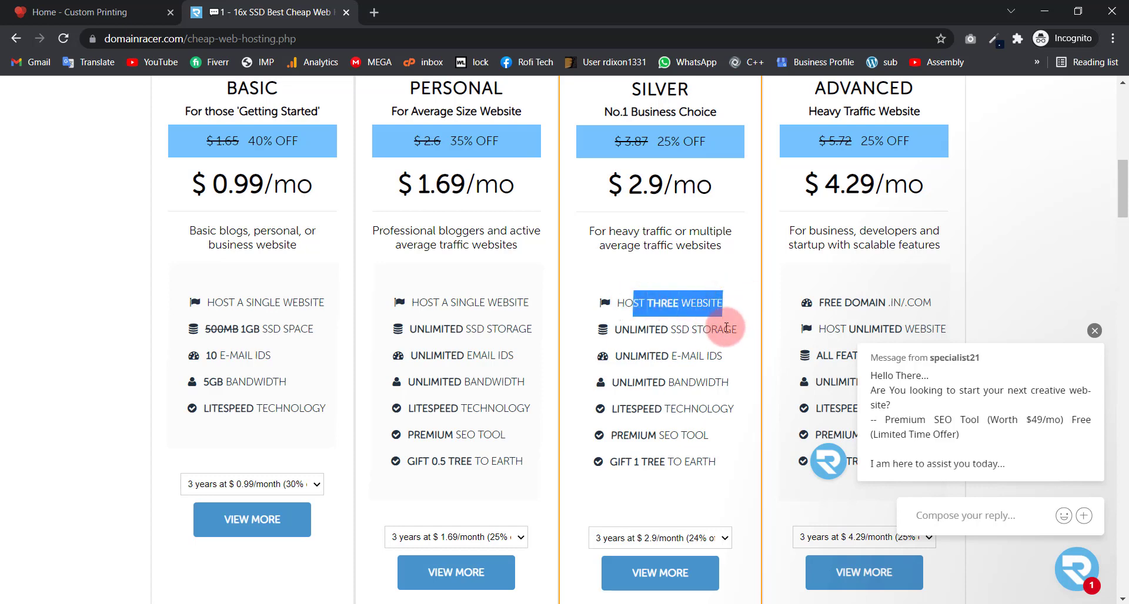
pyautogui.moveTo(737, 329); pyautogui.dragTo(654, 325)
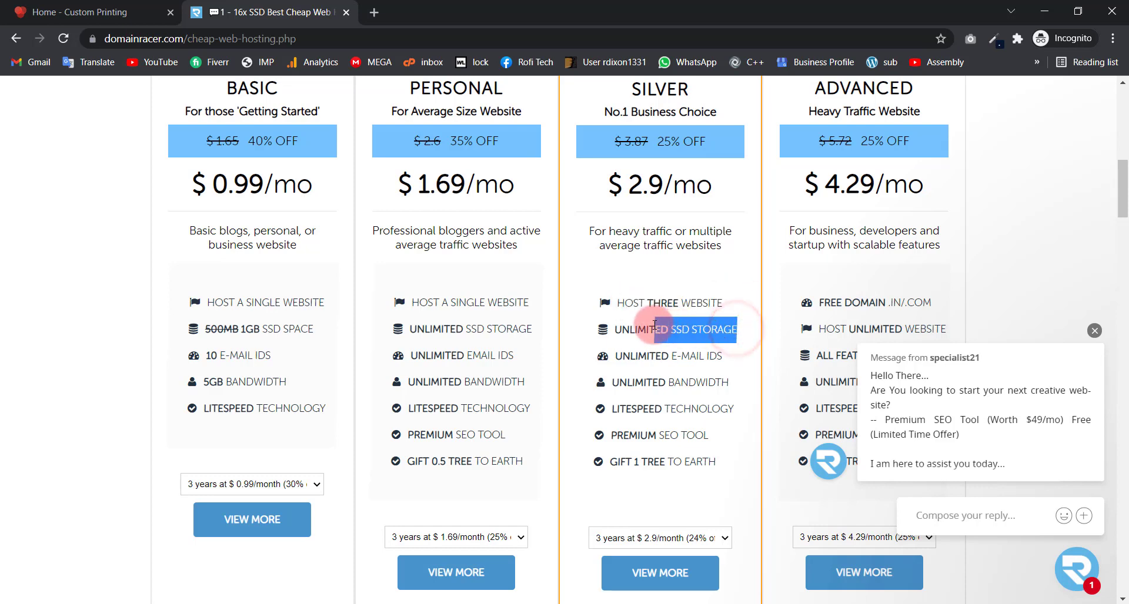
pyautogui.moveTo(724, 355); pyautogui.dragTo(647, 355)
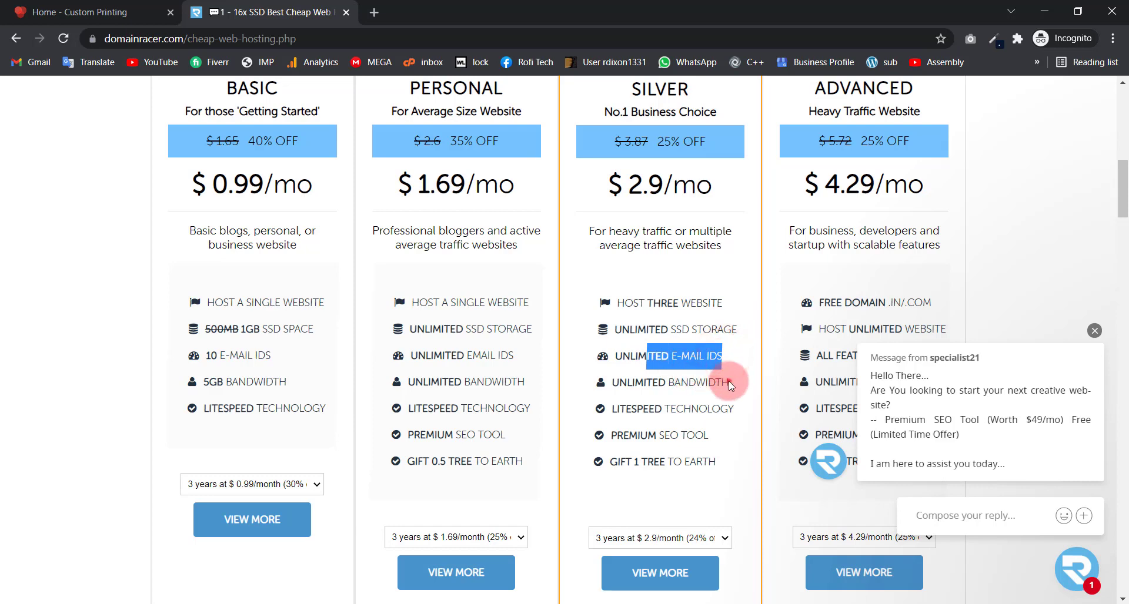
pyautogui.moveTo(730, 383); pyautogui.dragTo(613, 383)
pyautogui.moveTo(737, 410); pyautogui.dragTo(658, 411)
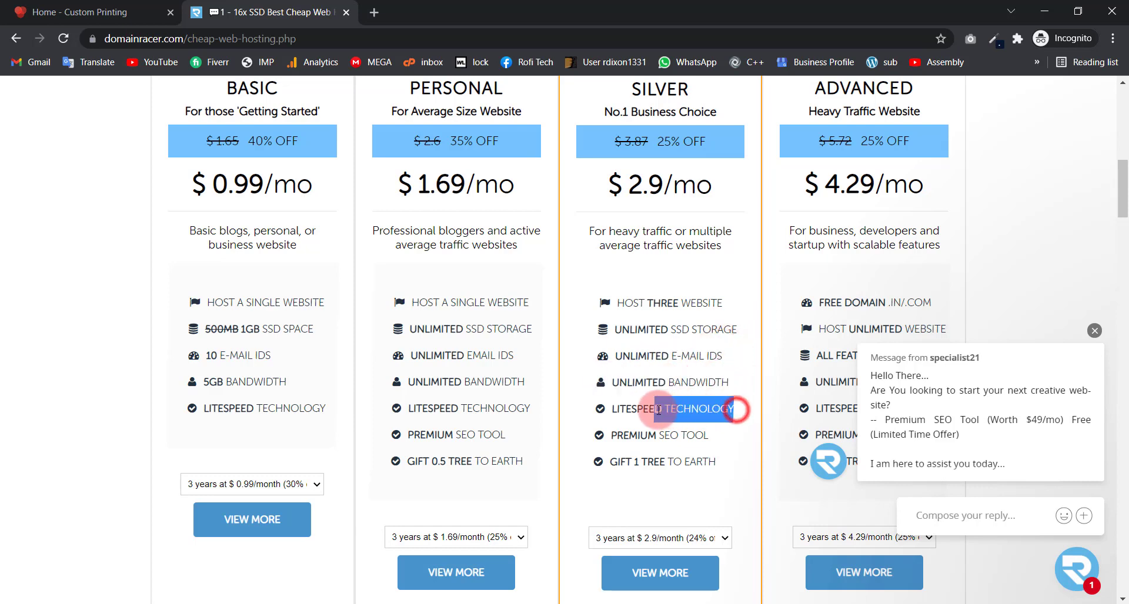
pyautogui.moveTo(722, 440); pyautogui.dragTo(619, 440)
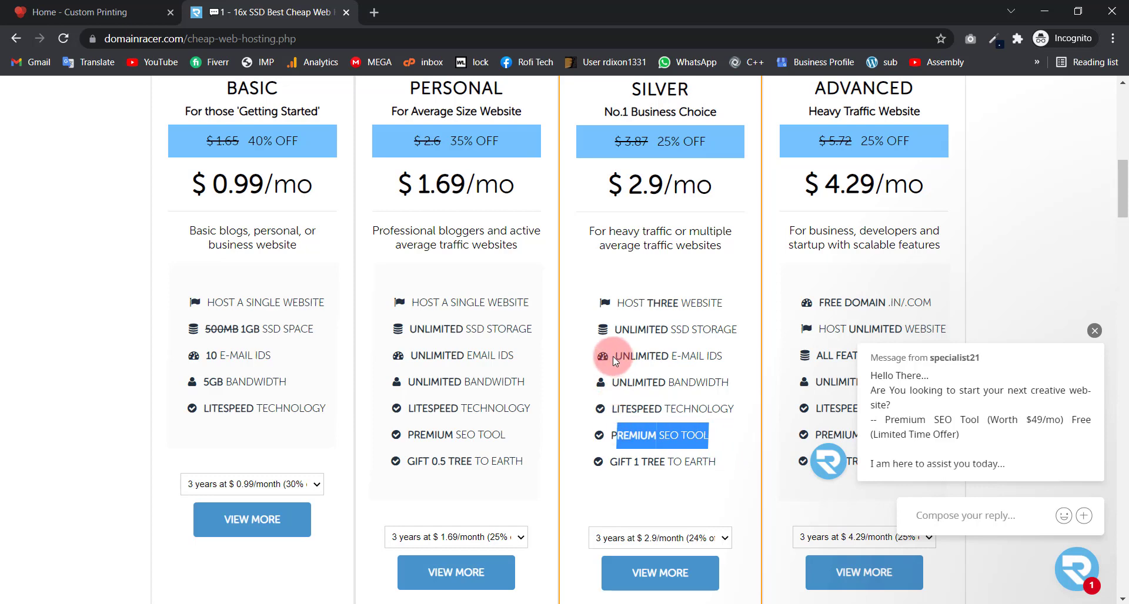
pyautogui.click(1094, 332)
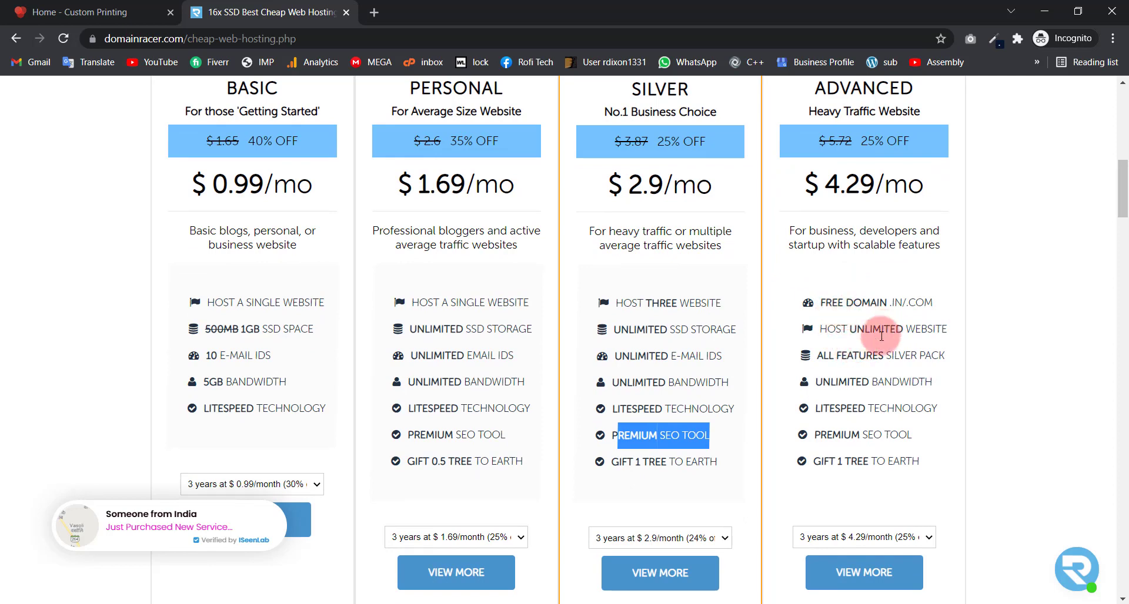
pyautogui.moveTo(838, 333); pyautogui.dragTo(915, 330)
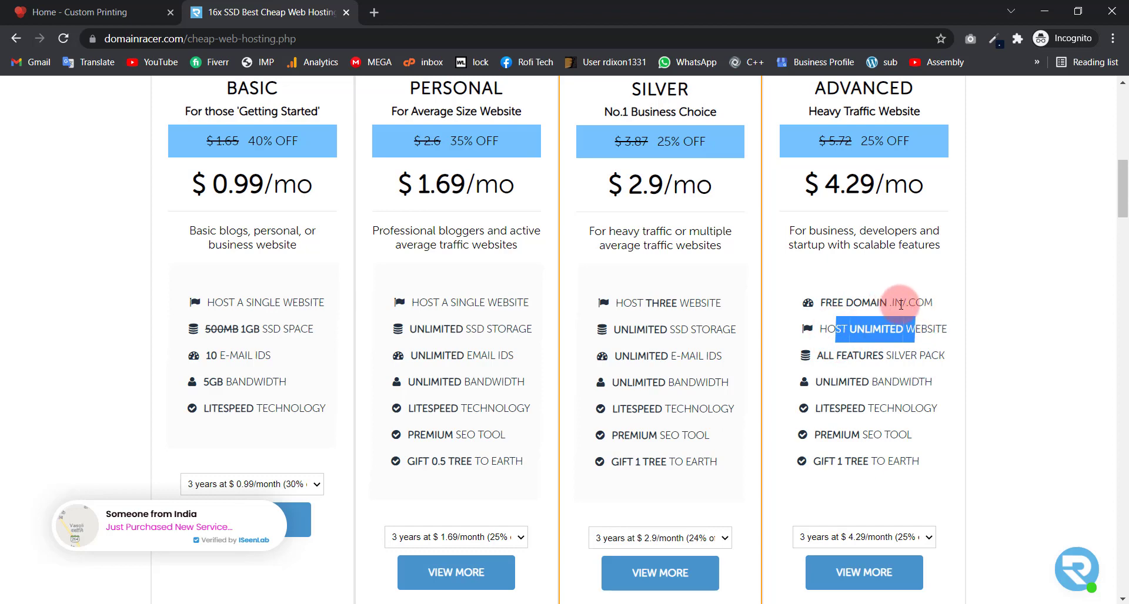
pyautogui.moveTo(941, 303); pyautogui.dragTo(841, 302)
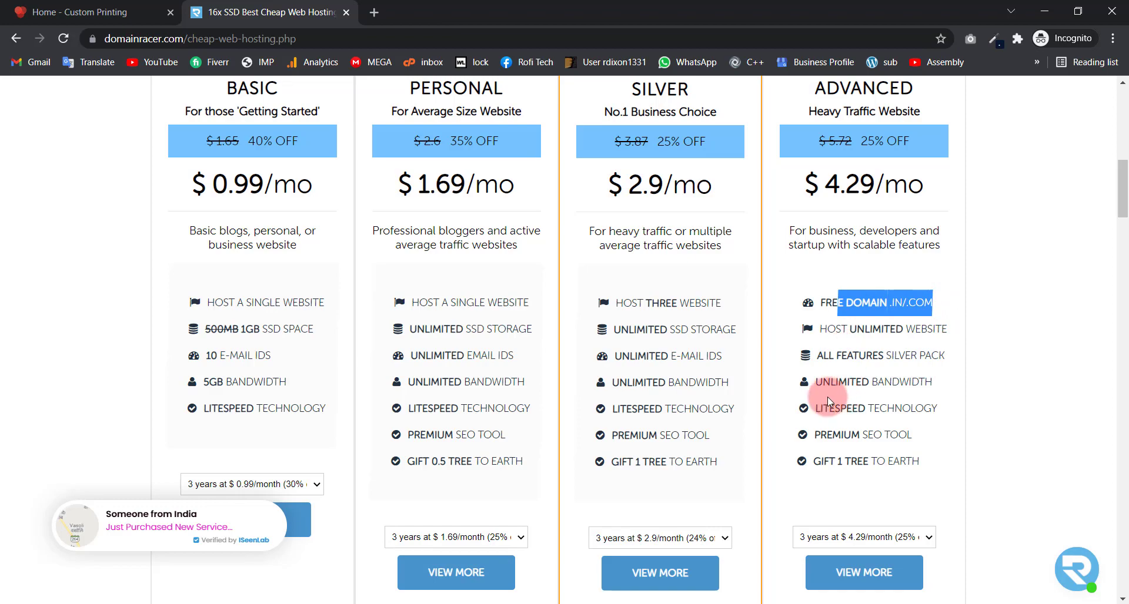
# Step: Set the Silver plan to 1 year at $ 3.29/month and proceed to order it
pyautogui.scroll(2, 666, 315)
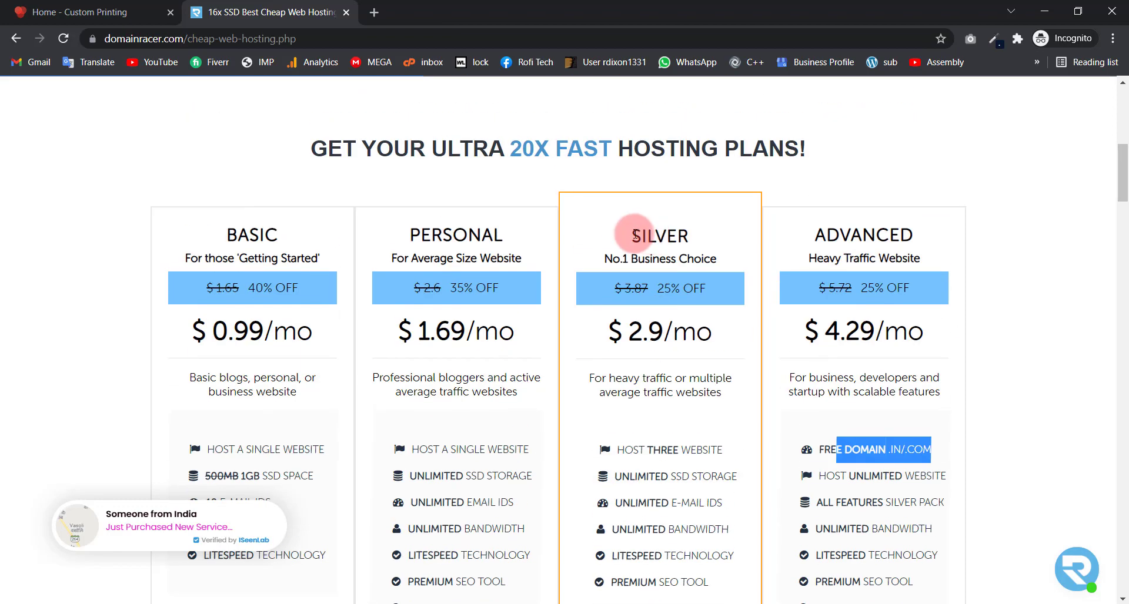
pyautogui.moveTo(625, 233); pyautogui.dragTo(708, 228)
pyautogui.scroll(-5, 646, 298)
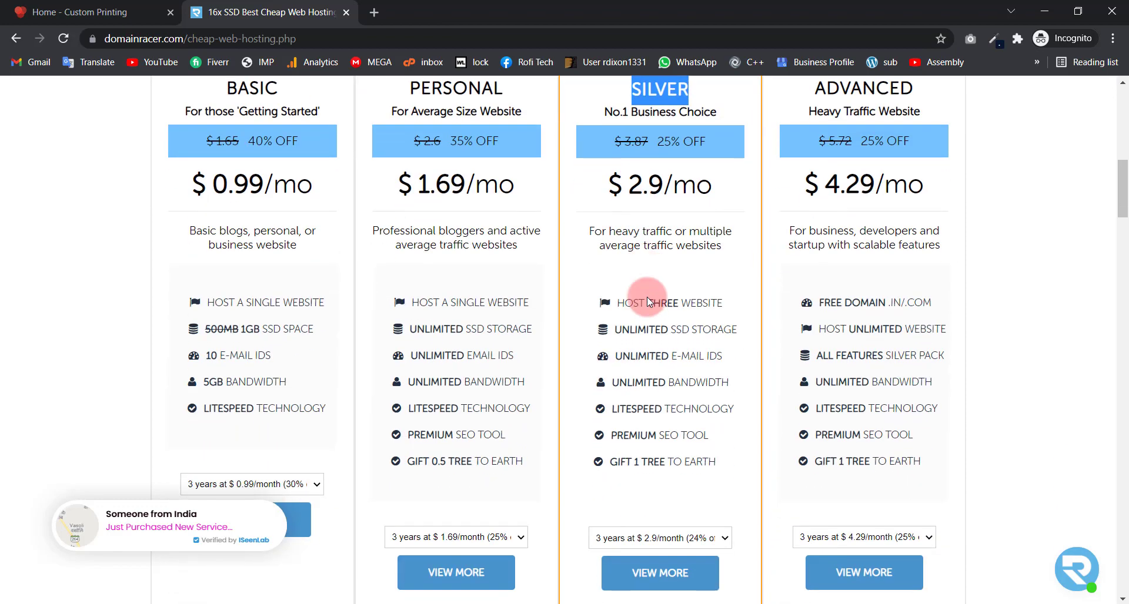
pyautogui.scroll(-2, 648, 323)
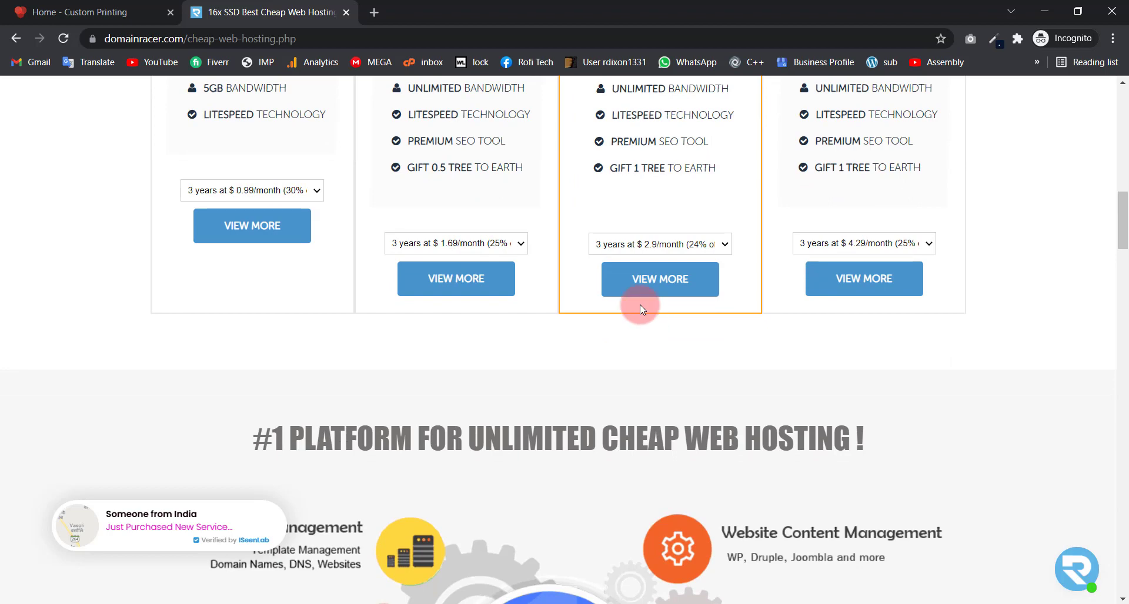
pyautogui.click(631, 245)
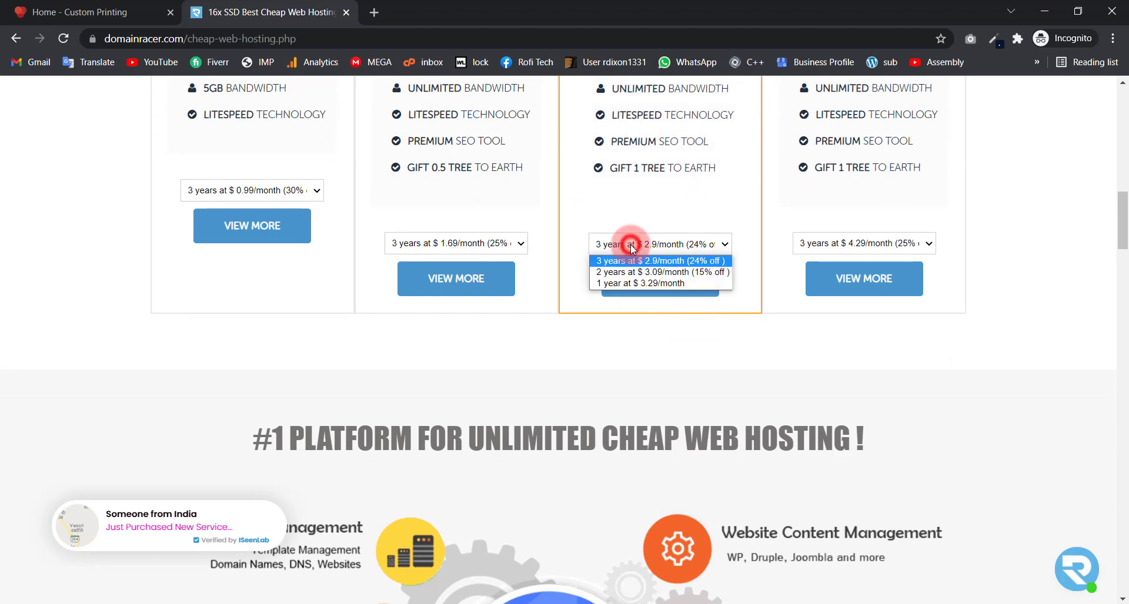
pyautogui.click(629, 285)
pyautogui.click(630, 285)
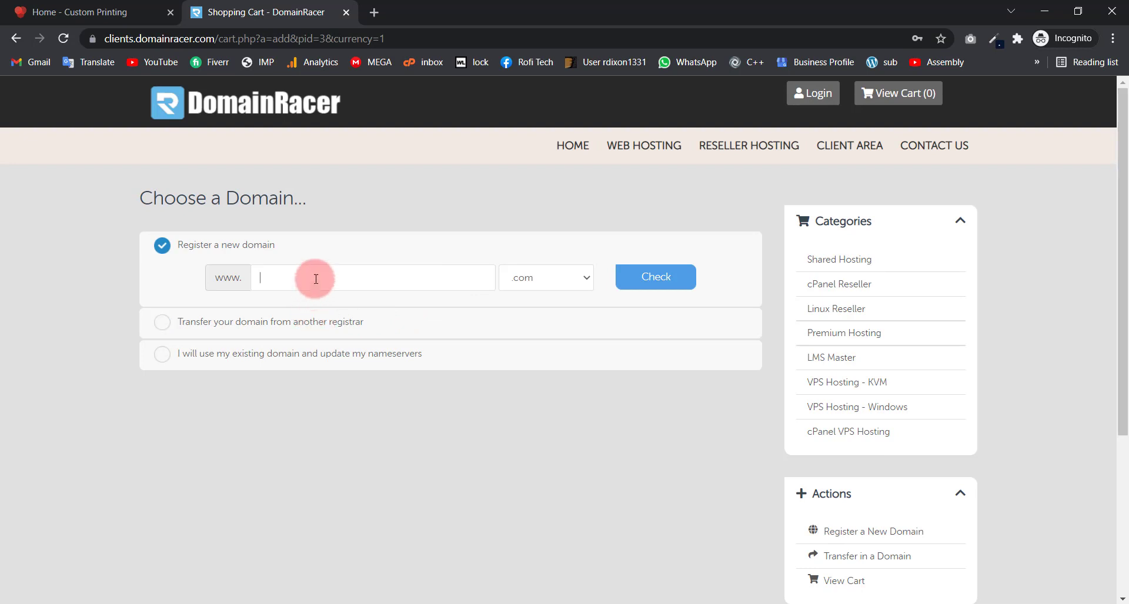
# Step: Search for rofi-tech.com as a new domain registration and check its availability
pyautogui.click(316, 279)
pyautogui.click(313, 310)
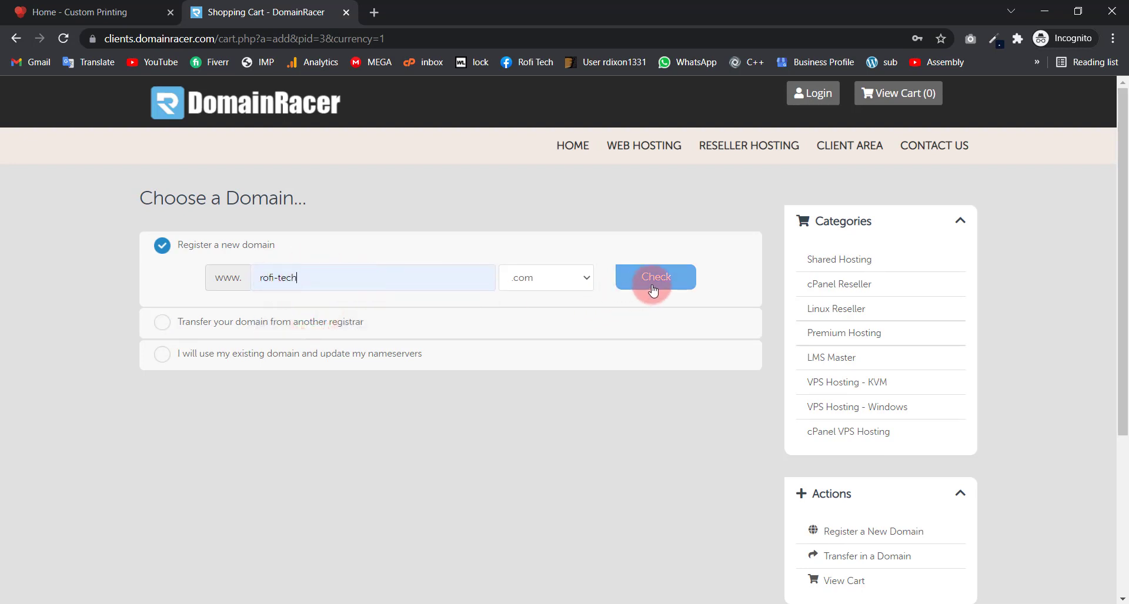
pyautogui.click(167, 325)
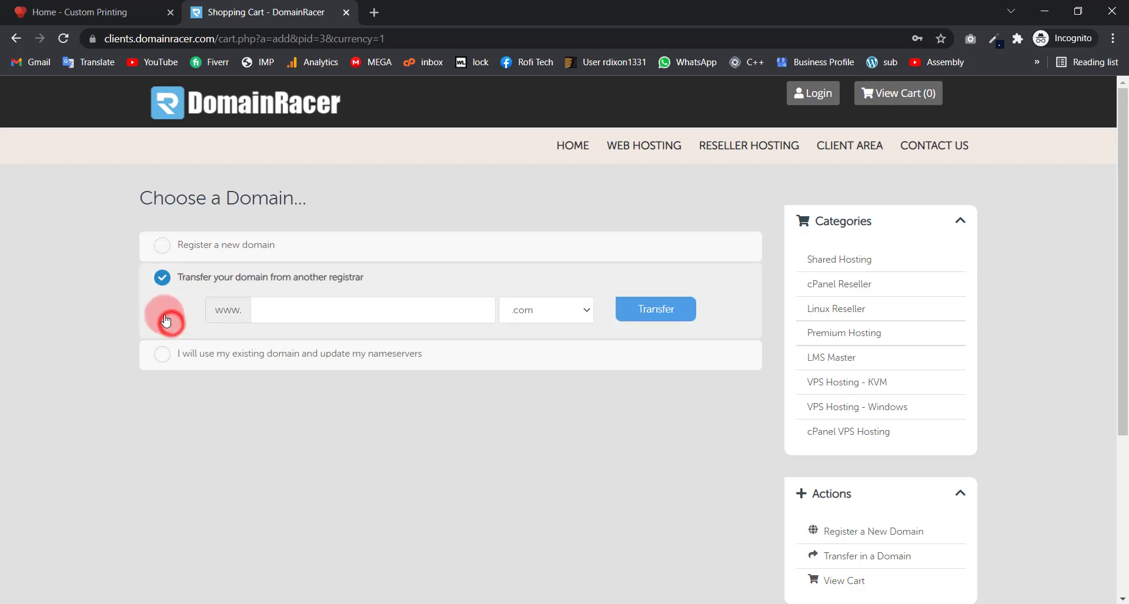
pyautogui.click(299, 314)
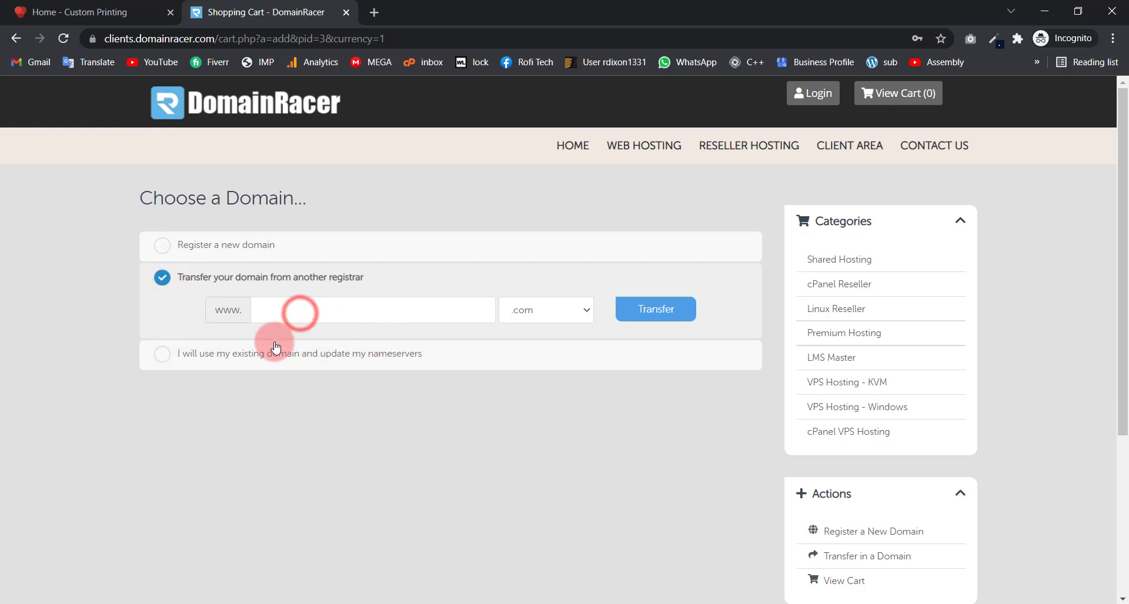
pyautogui.click(163, 245)
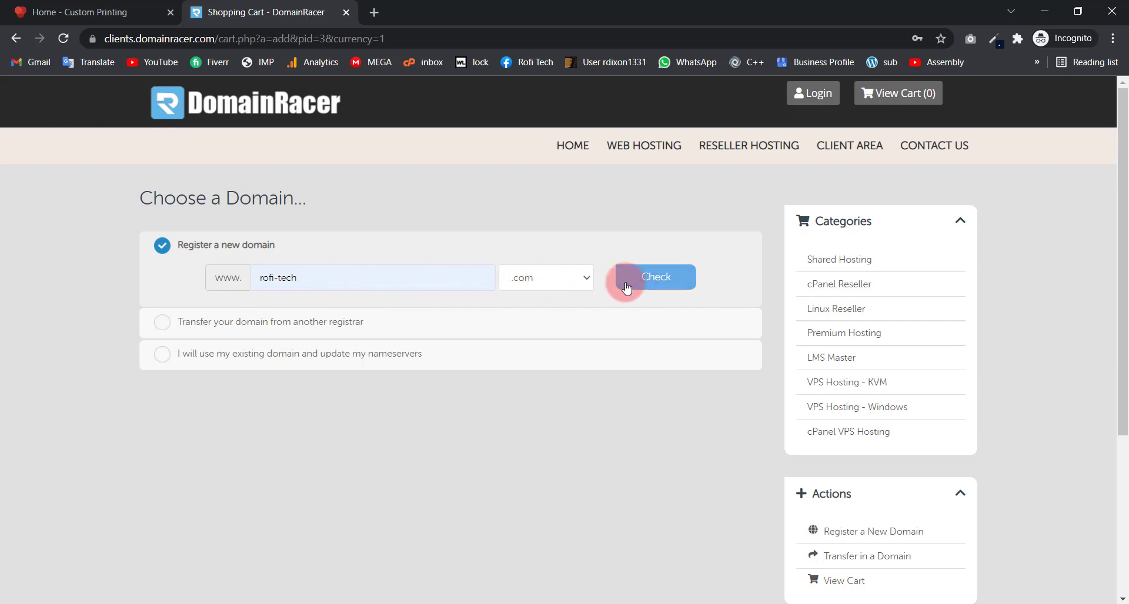
pyautogui.click(649, 286)
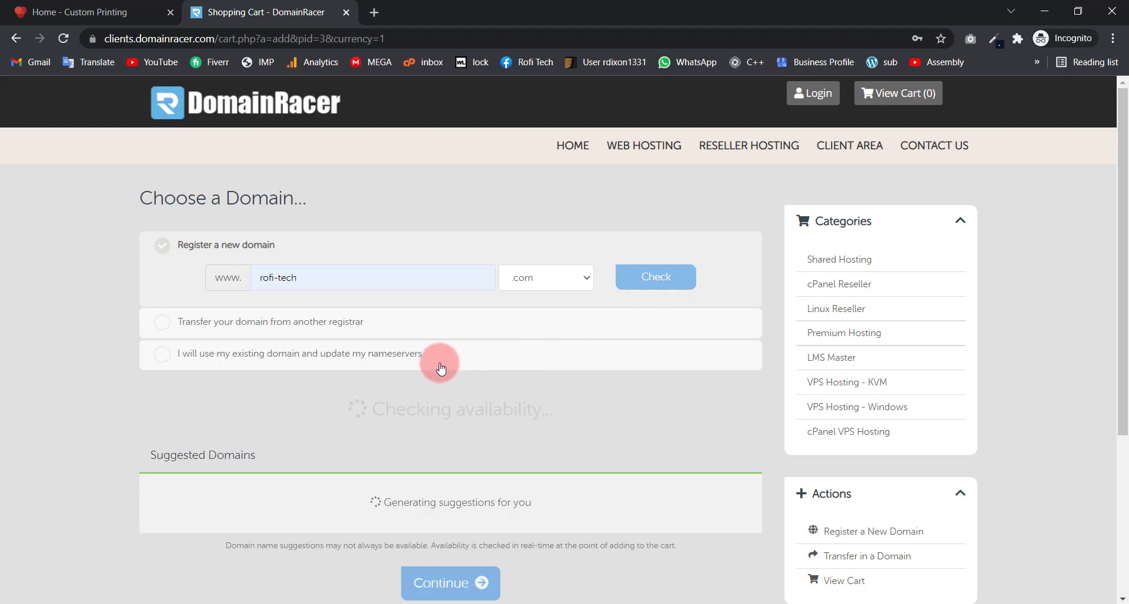
# Step: Proceed to register the available rofi-tech.com
pyautogui.scroll(-4, 267, 220)
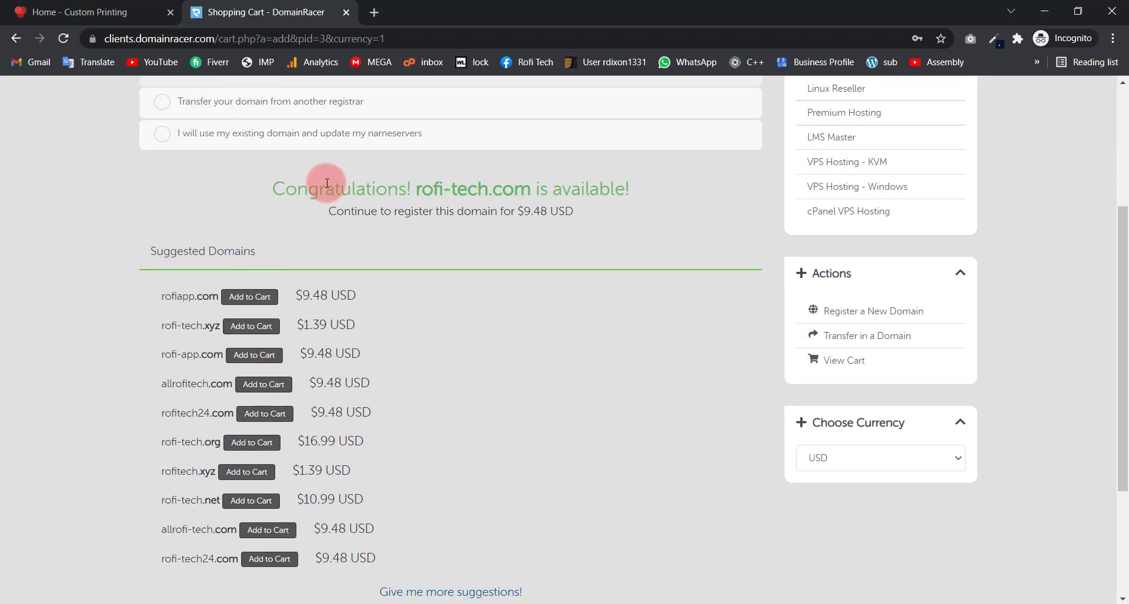
pyautogui.moveTo(300, 189); pyautogui.dragTo(545, 189)
pyautogui.scroll(-3, 611, 256)
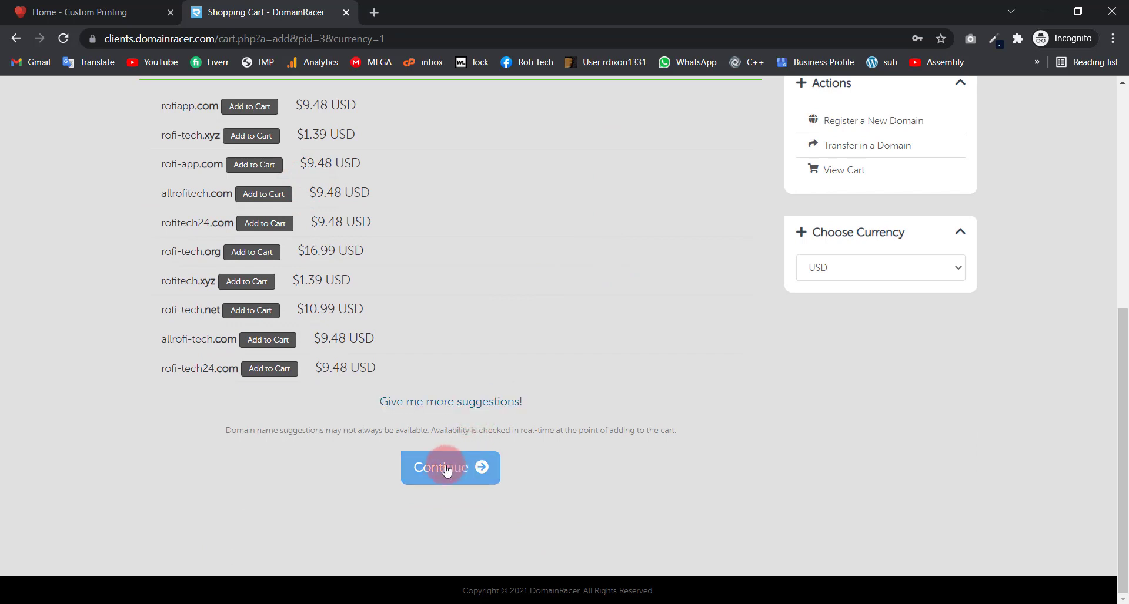
pyautogui.click(454, 477)
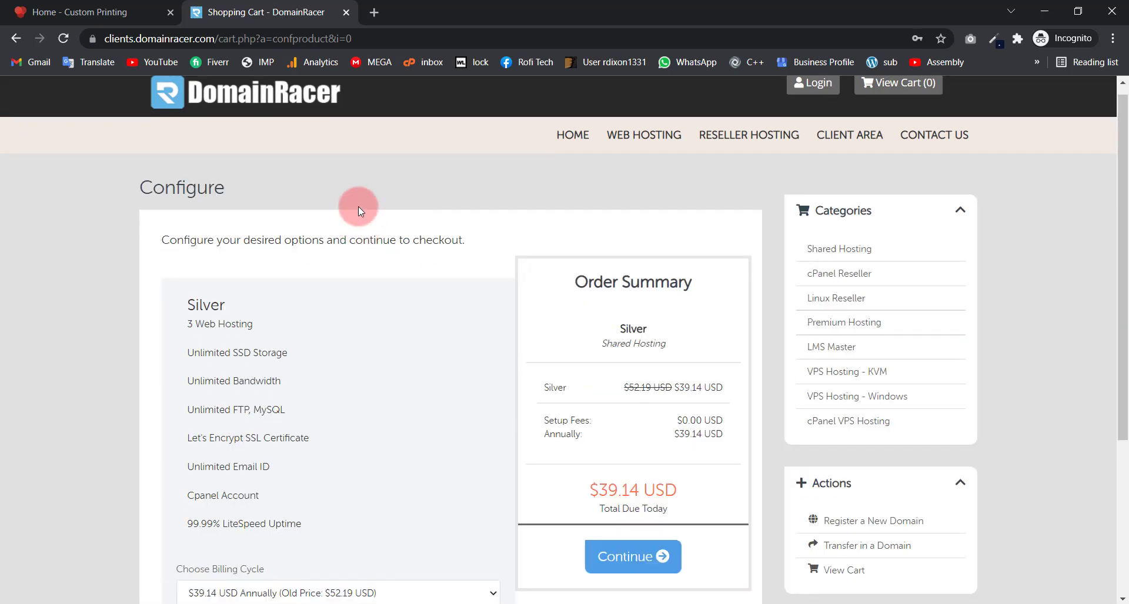
# Step: Review the Silver plan order summary at $39.14 USD annually and continue
pyautogui.scroll(-1, 358, 206)
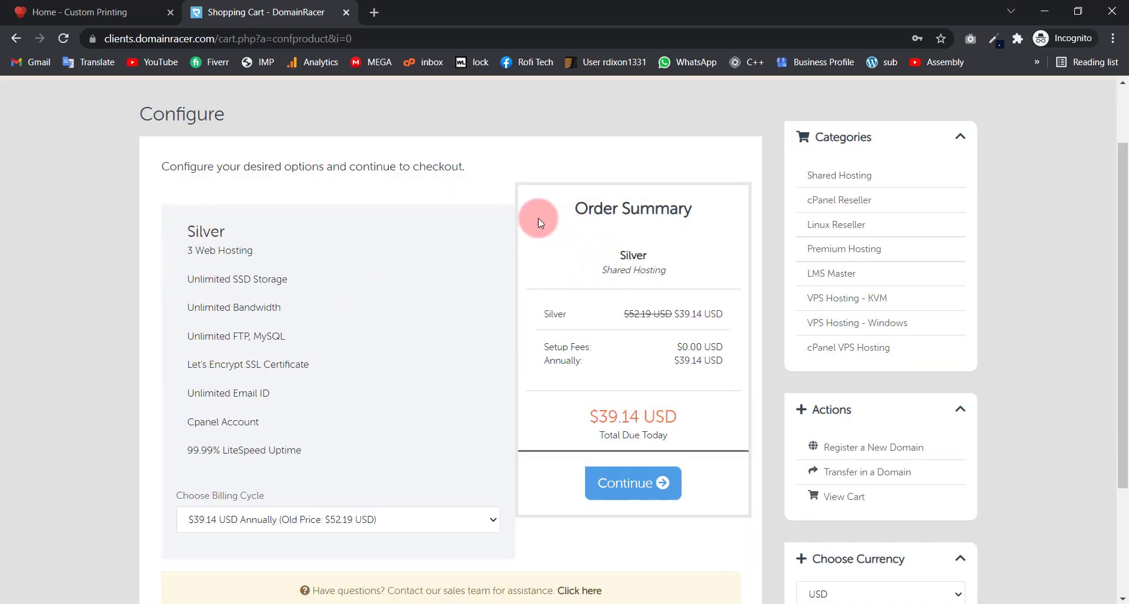
pyautogui.moveTo(211, 232); pyautogui.dragTo(270, 247)
pyautogui.click(581, 225)
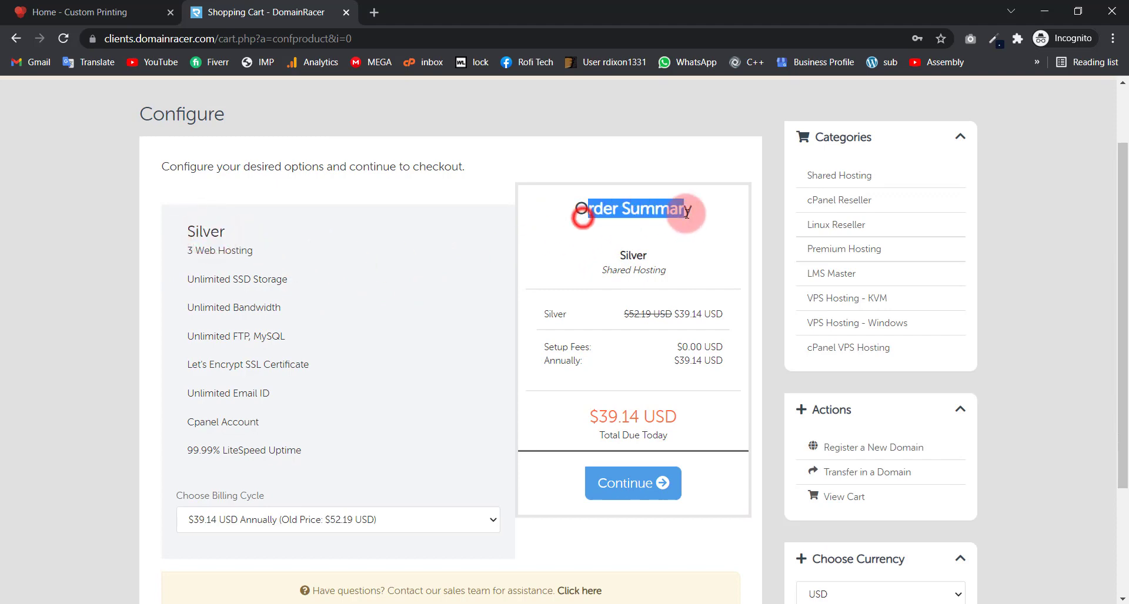
pyautogui.click(612, 255)
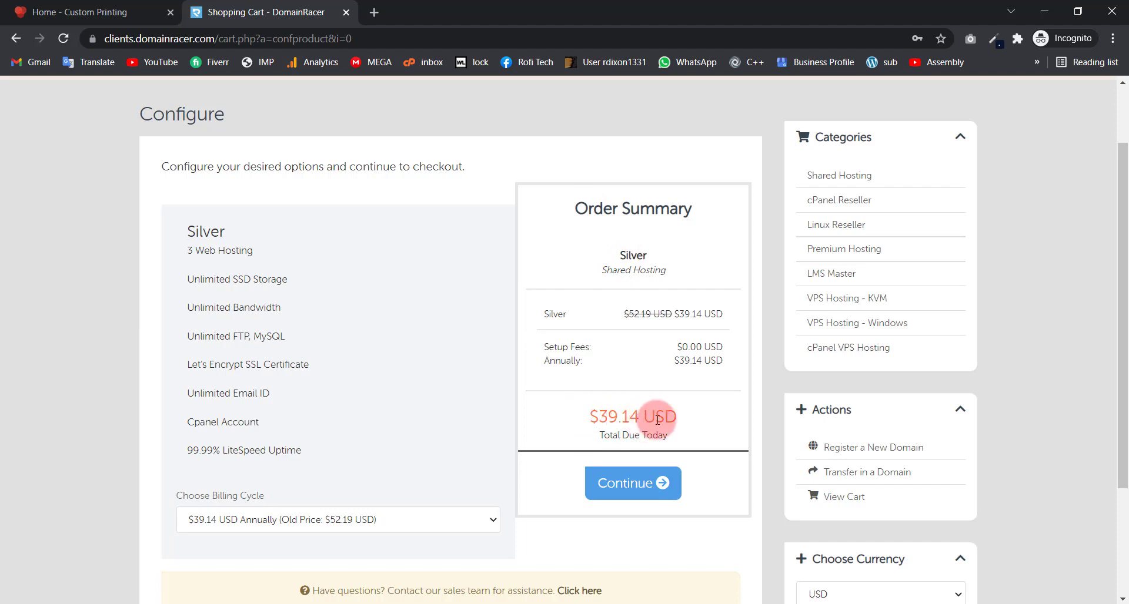
pyautogui.scroll(-3, 599, 384)
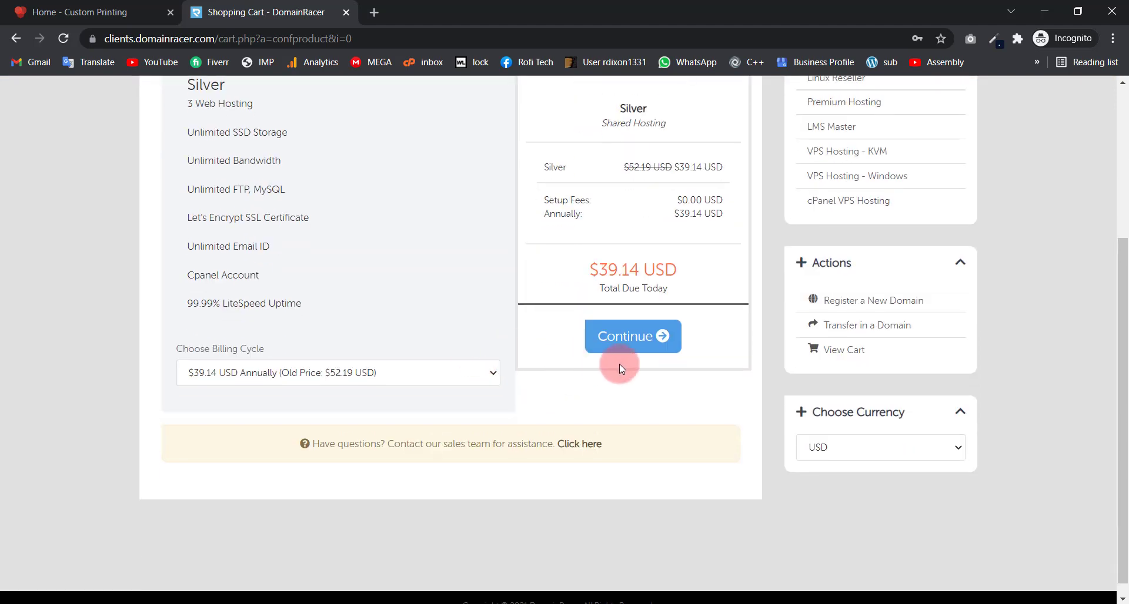
pyautogui.click(628, 345)
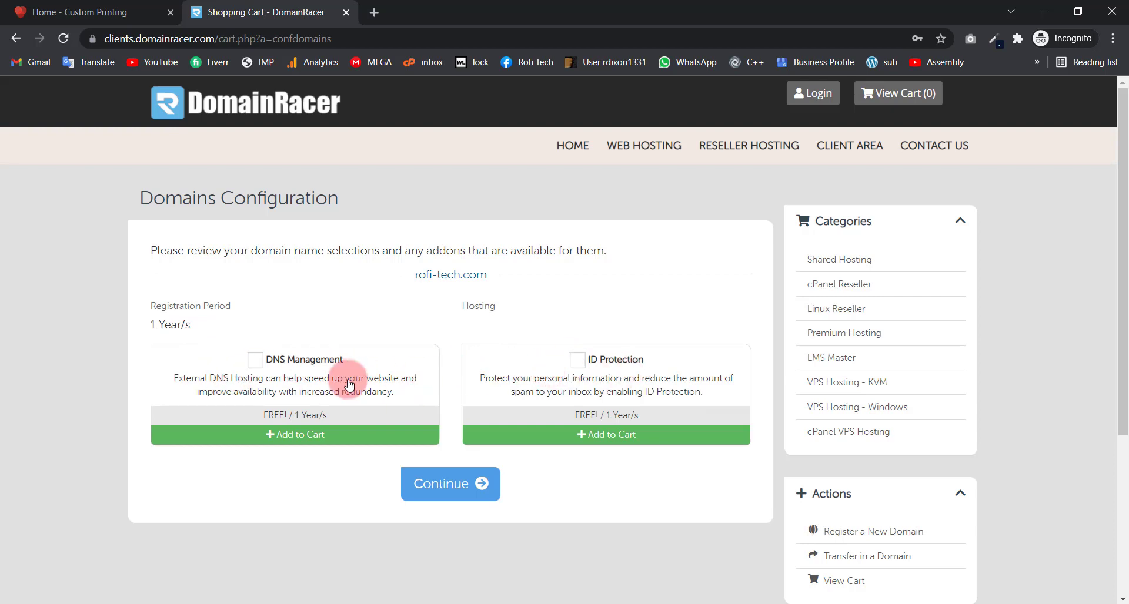
# Step: Leave DNS Management and ID Protection off for rofi-tech.com and continue to checkout
pyautogui.click(572, 362)
pyautogui.click(248, 362)
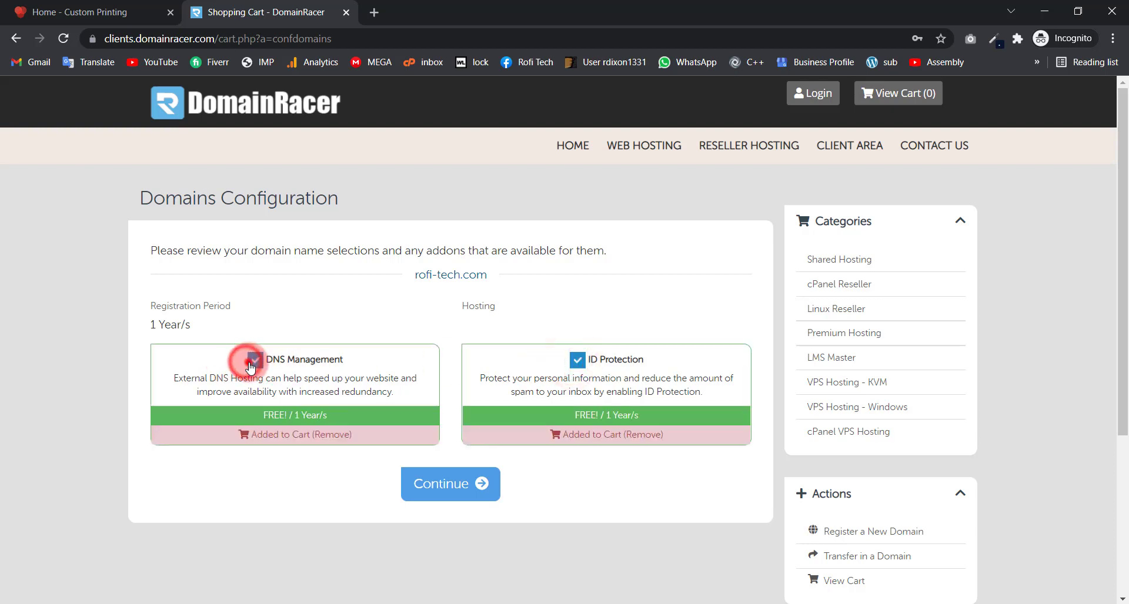
pyautogui.click(248, 362)
pyautogui.click(570, 365)
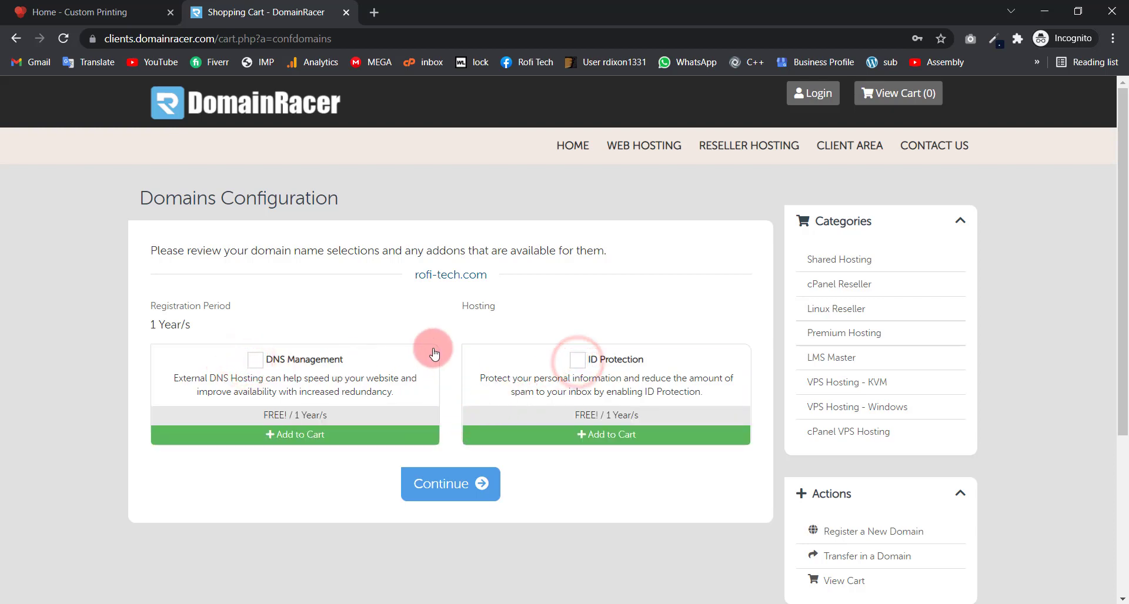
pyautogui.click(468, 487)
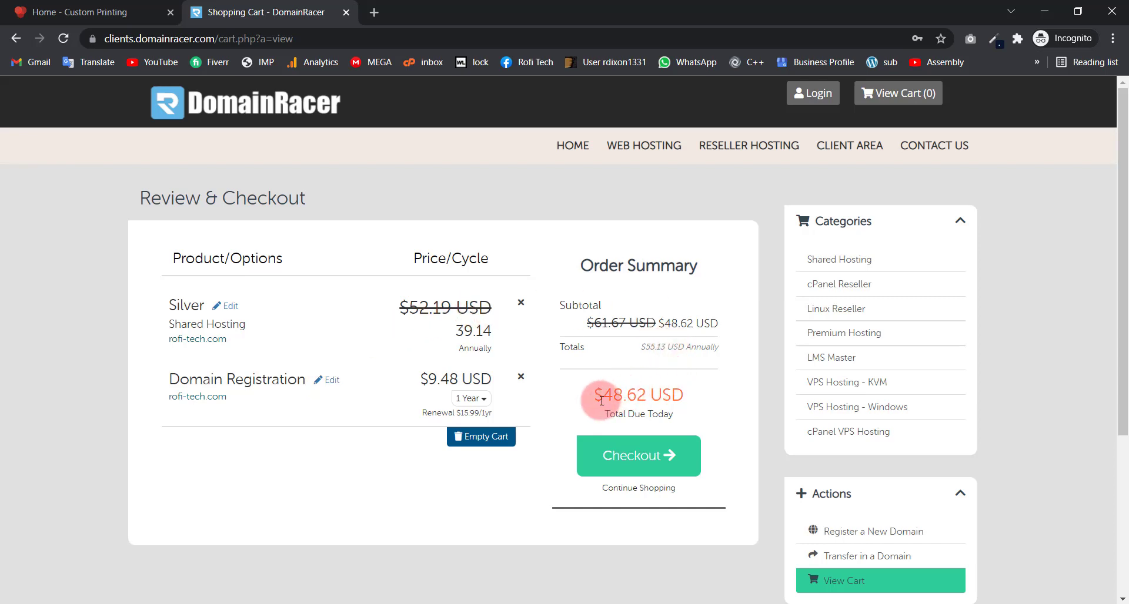
# Step: Confirm the $48.62 USD total and domain pricing, then proceed to Checkout
pyautogui.moveTo(593, 394); pyautogui.dragTo(696, 395)
pyautogui.click(686, 396)
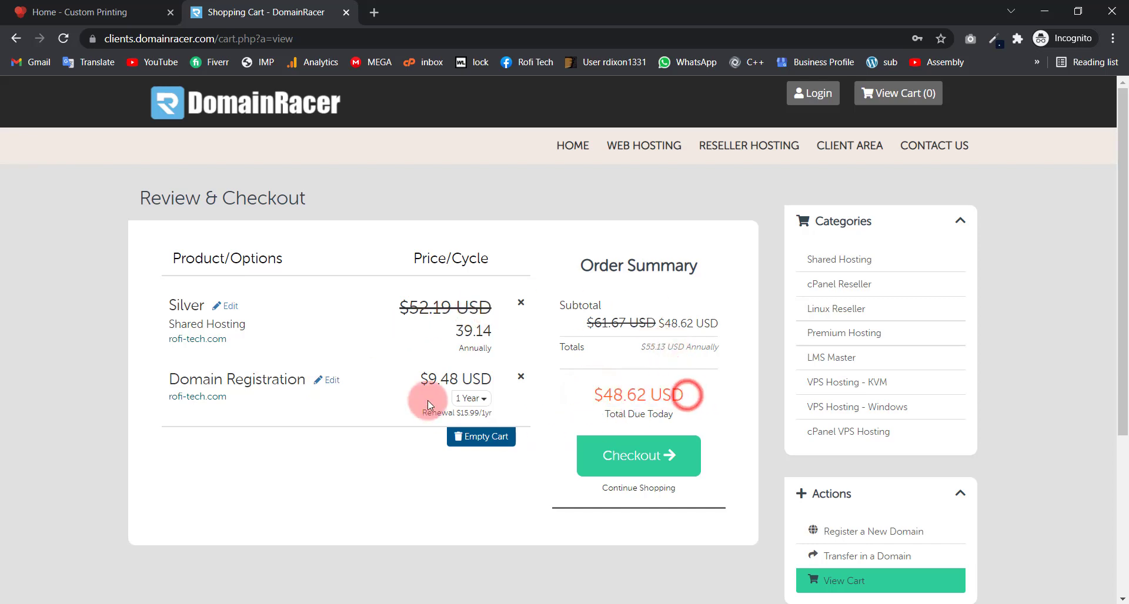
pyautogui.moveTo(418, 376); pyautogui.dragTo(387, 510)
pyautogui.click(387, 511)
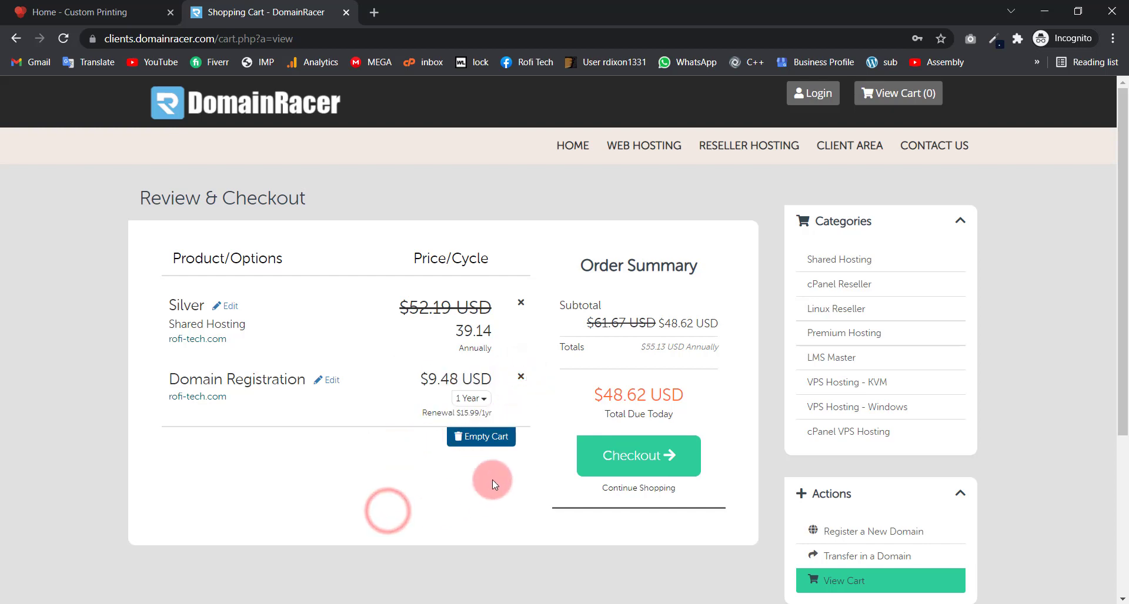
pyautogui.click(654, 465)
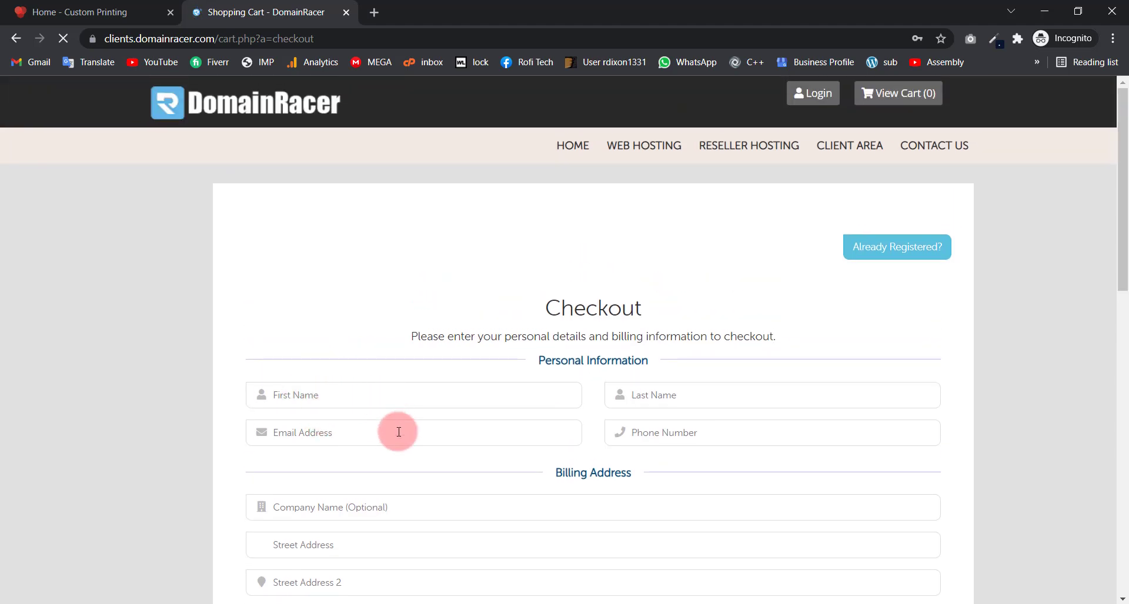
# Step: Scroll through the checkout form and select PayPal as the payment method
pyautogui.scroll(-3, 478, 386)
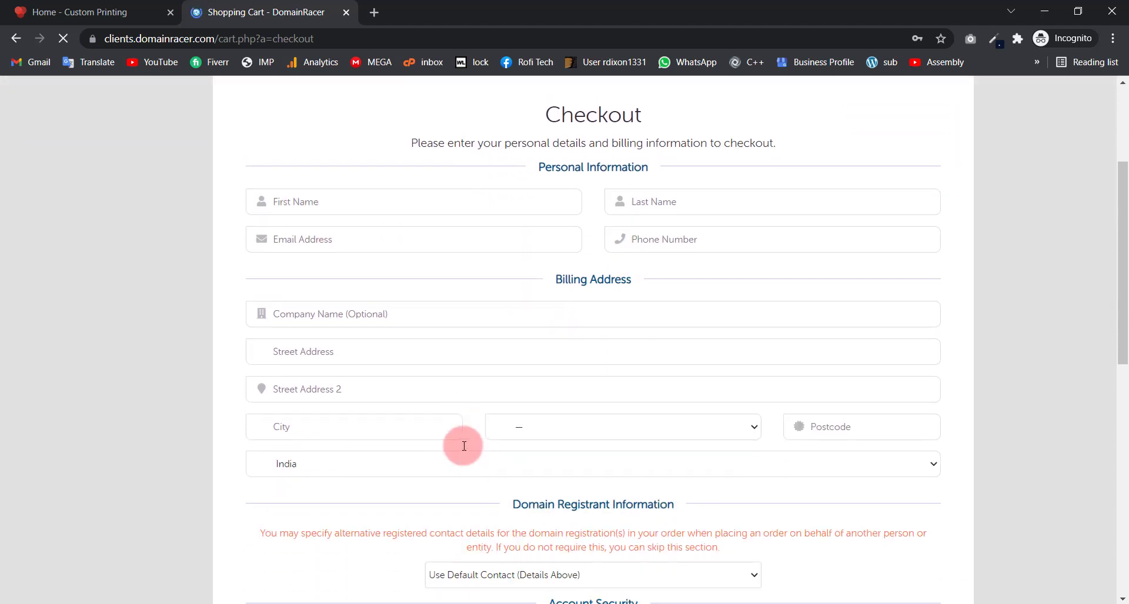
pyautogui.scroll(-3, 348, 499)
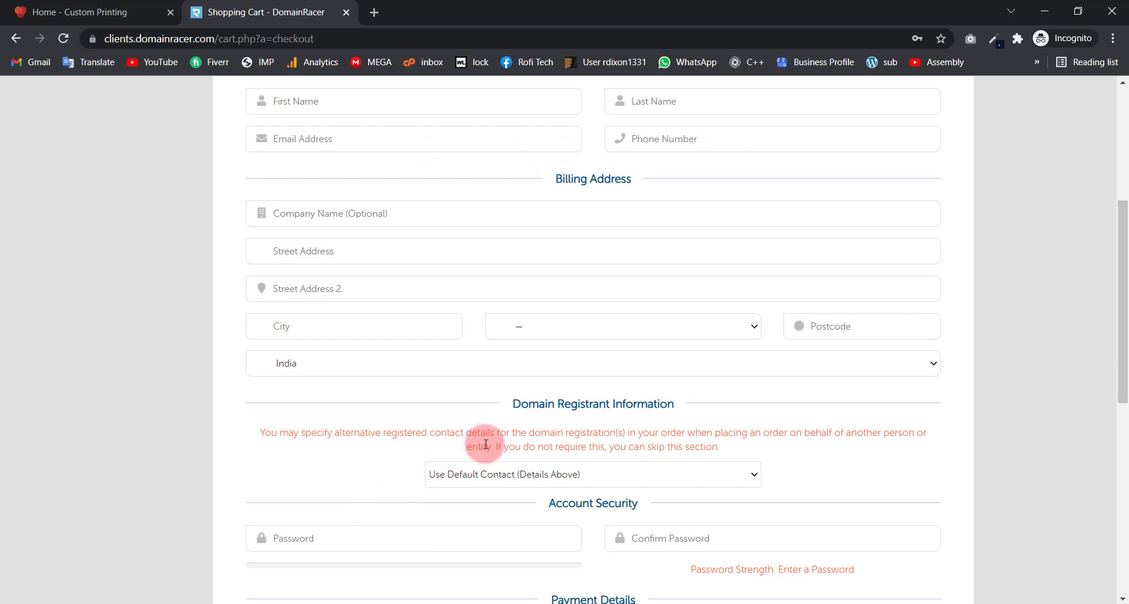
pyautogui.scroll(4, 485, 444)
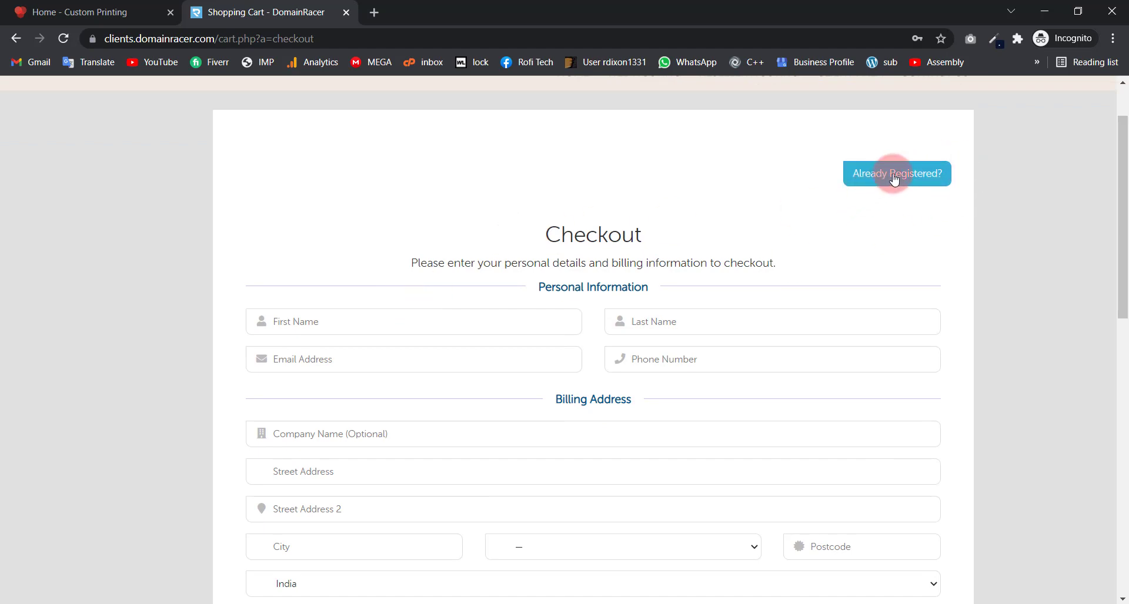
pyautogui.scroll(-1, 715, 240)
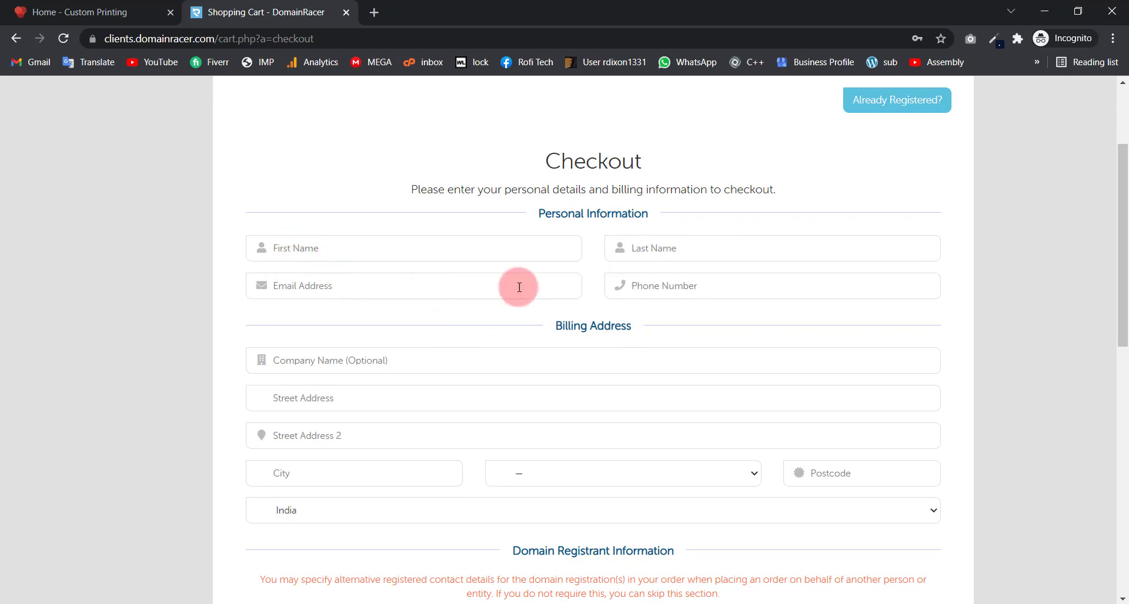
pyautogui.scroll(-7, 552, 365)
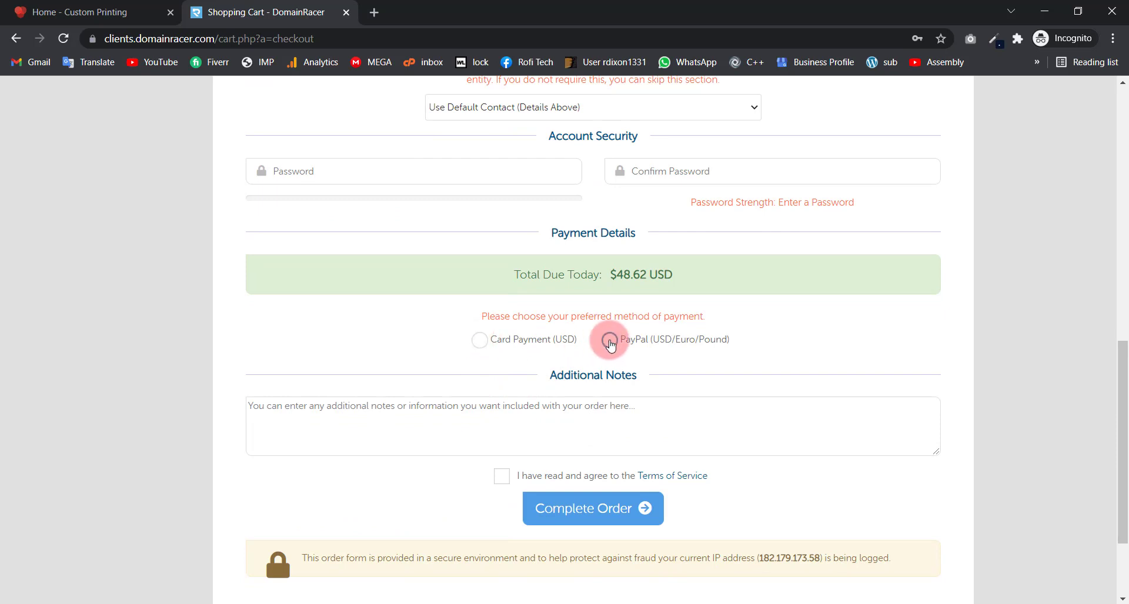
pyautogui.click(481, 341)
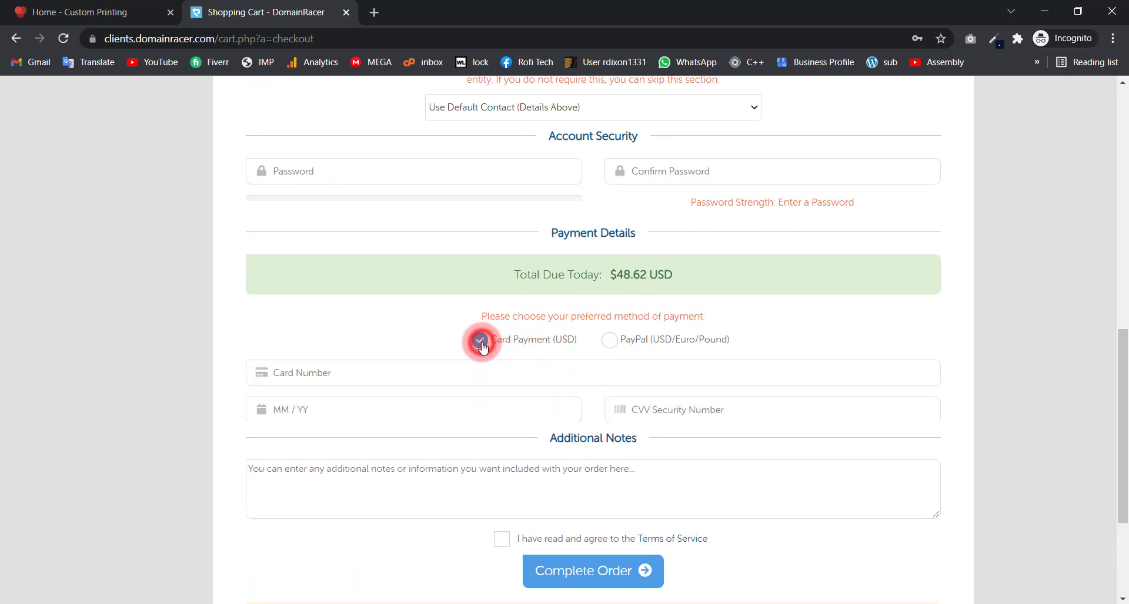
pyautogui.click(610, 341)
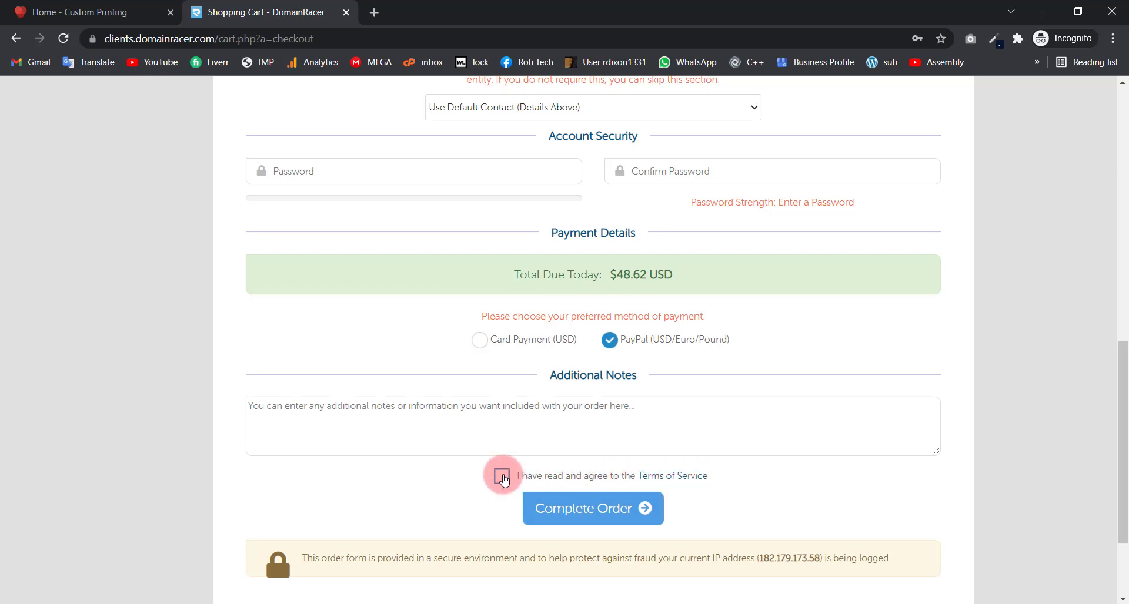
# Step: Accept the Terms of Service and attempt to complete the order
pyautogui.click(503, 477)
pyautogui.click(584, 508)
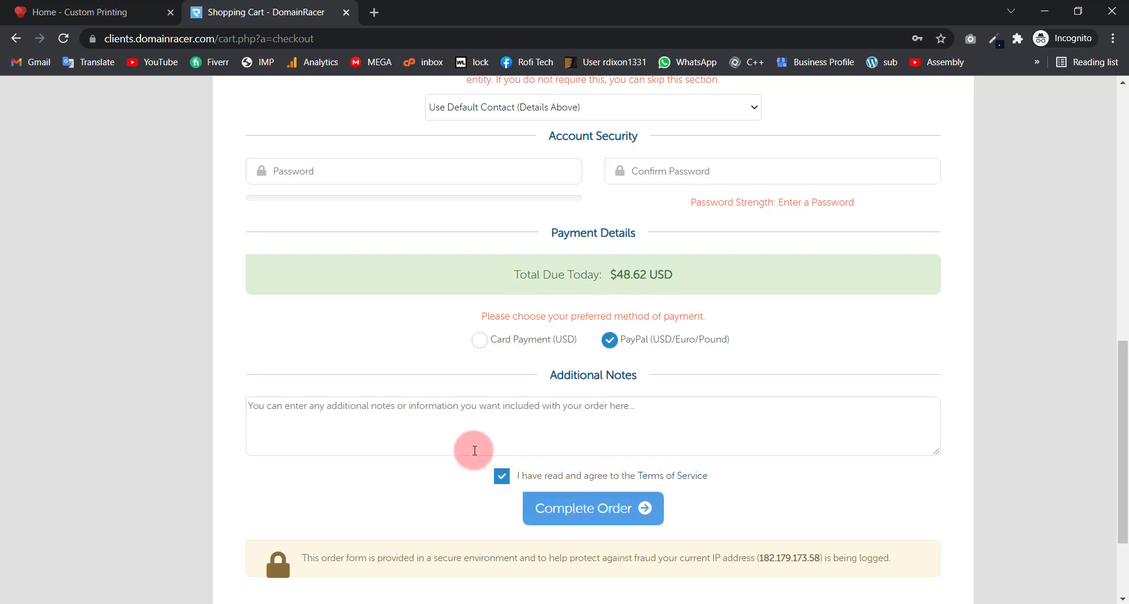
pyautogui.scroll(-13, 485, 450)
pyautogui.scroll(7, 488, 438)
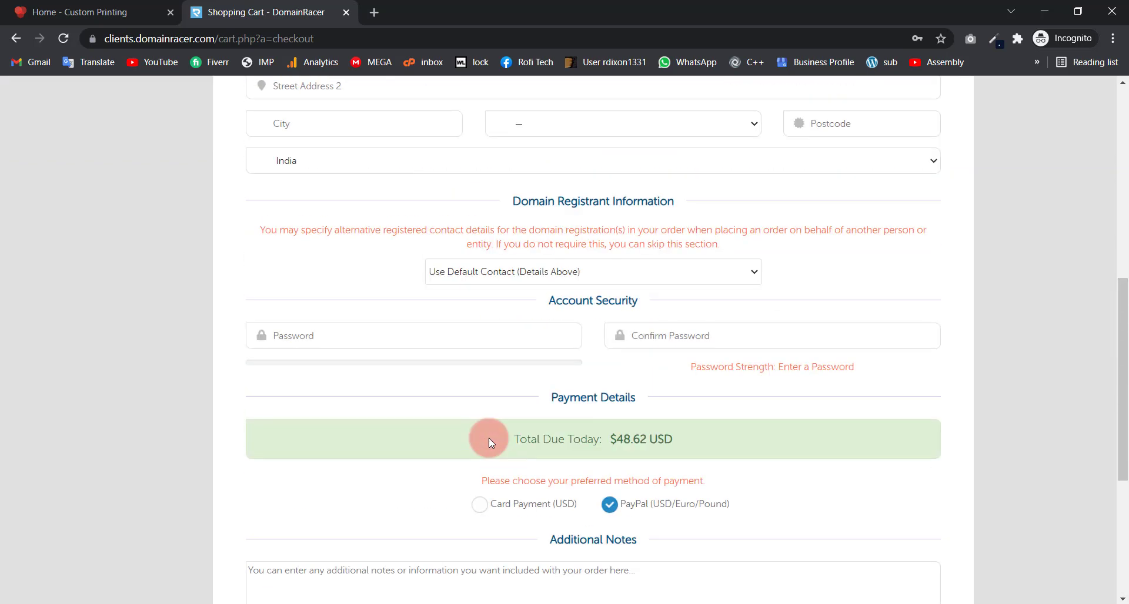
pyautogui.scroll(6, 488, 438)
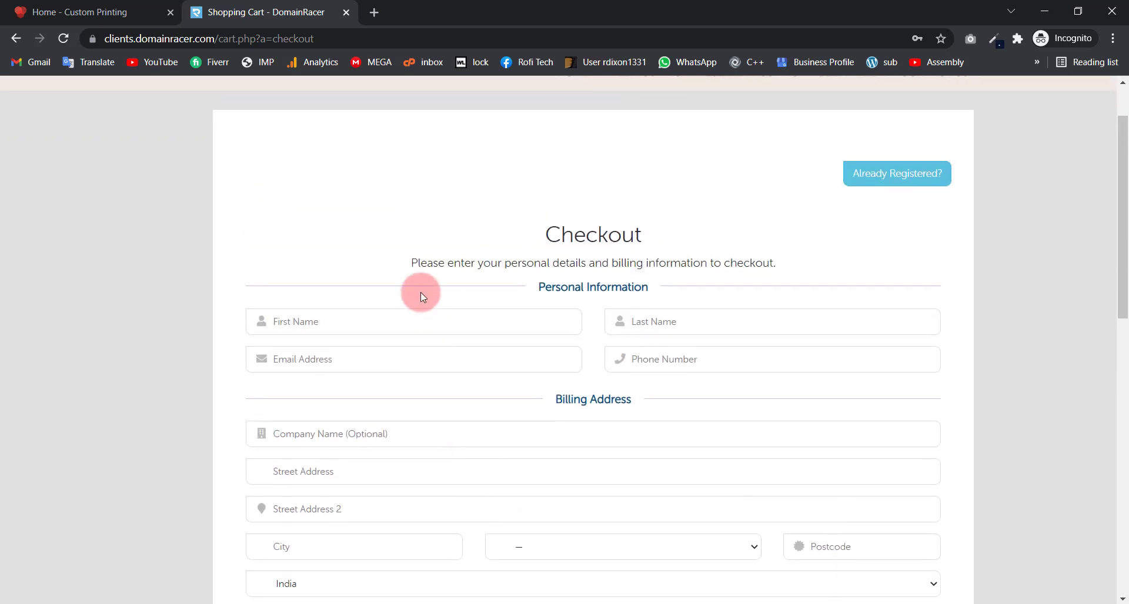
pyautogui.scroll(-1, 419, 267)
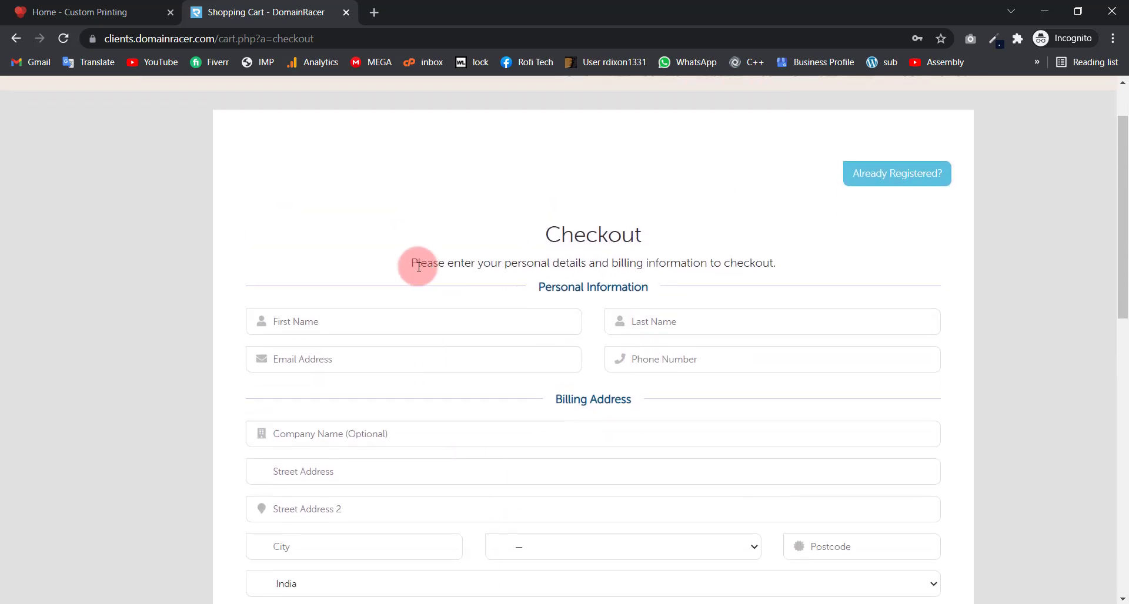
pyautogui.scroll(1, 418, 267)
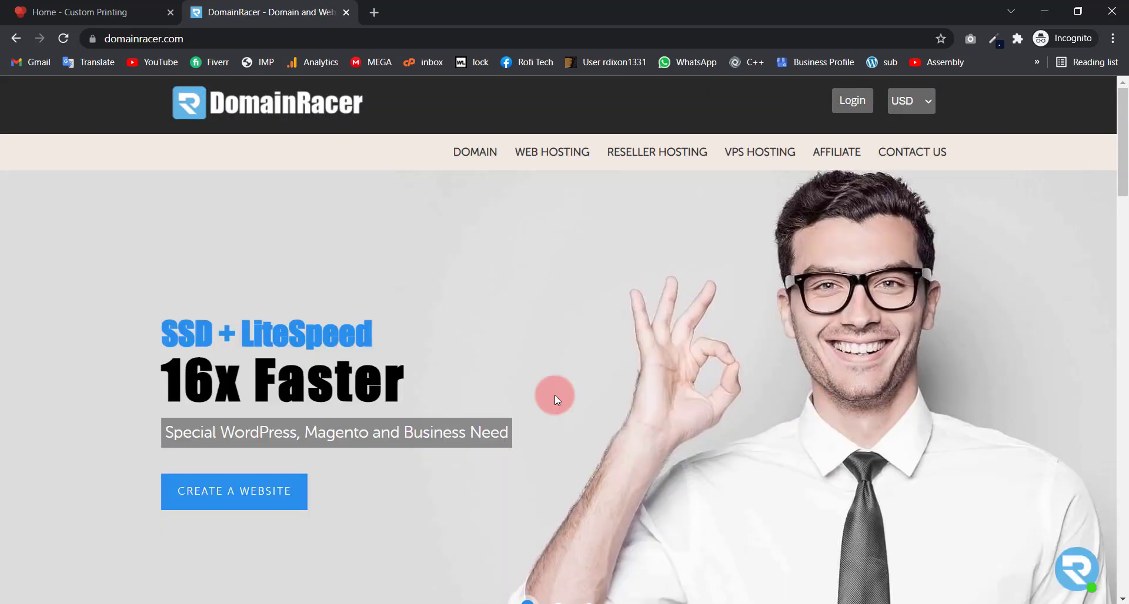
# Step: Log in to the DomainRacer client area with the browser's saved email and password
pyautogui.click(869, 105)
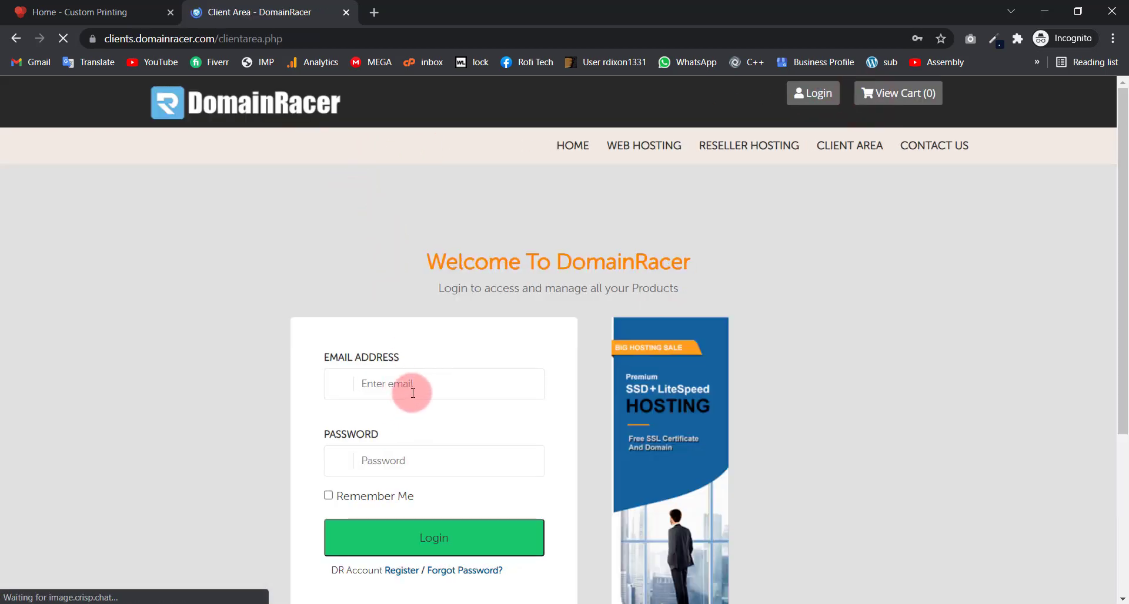
pyautogui.click(415, 381)
pyautogui.click(404, 420)
pyautogui.scroll(-4, 405, 420)
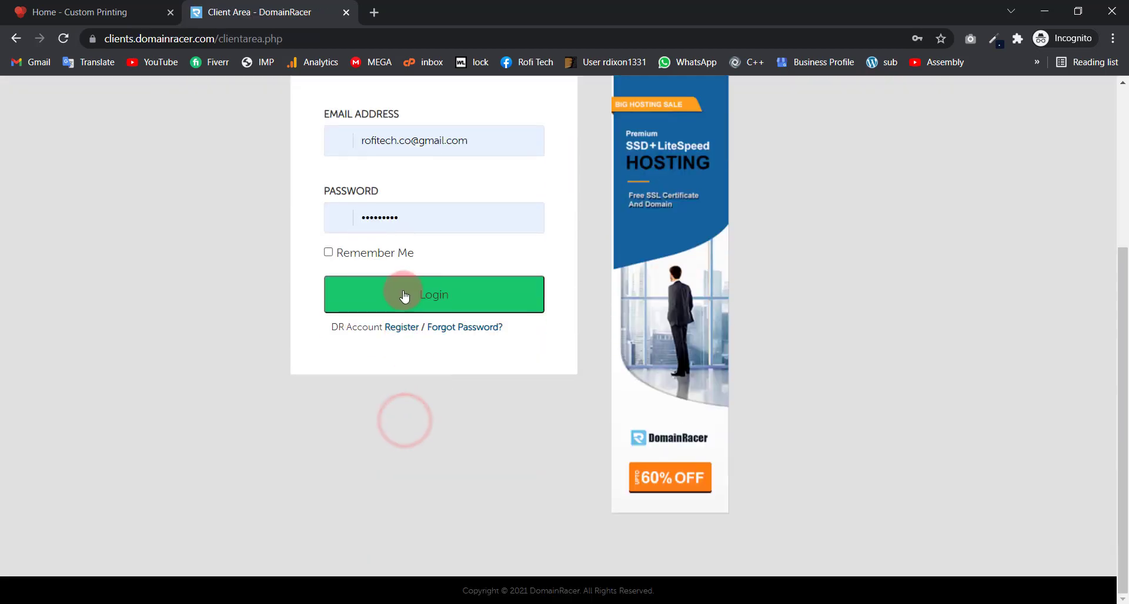
pyautogui.click(403, 291)
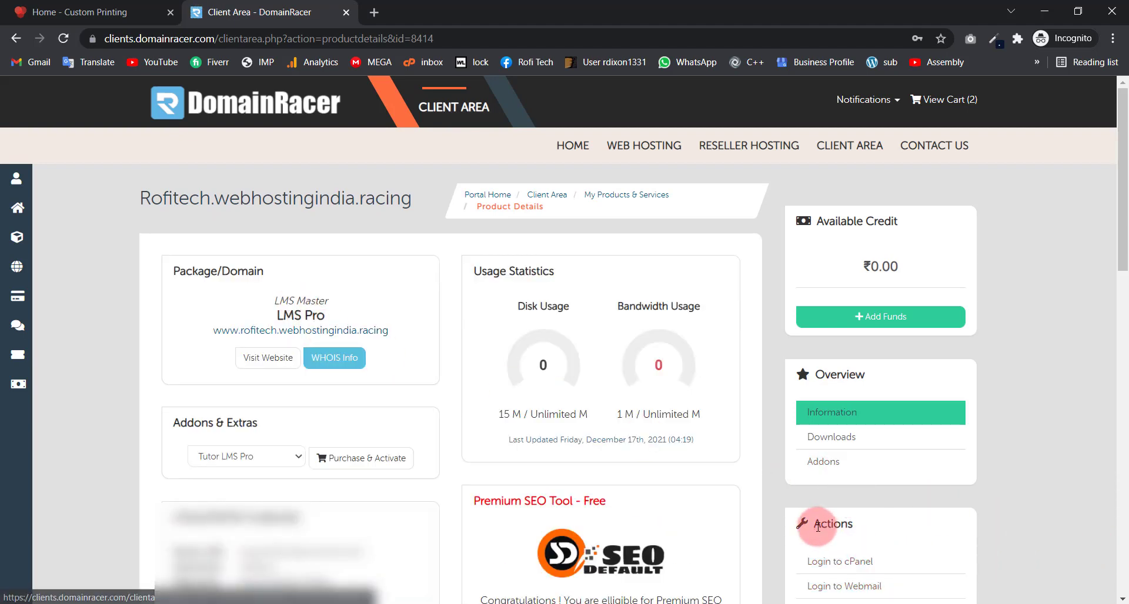
# Step: Open cPanel for the LMS Pro hosting account from the Actions panel
pyautogui.moveTo(844, 521); pyautogui.dragTo(799, 524)
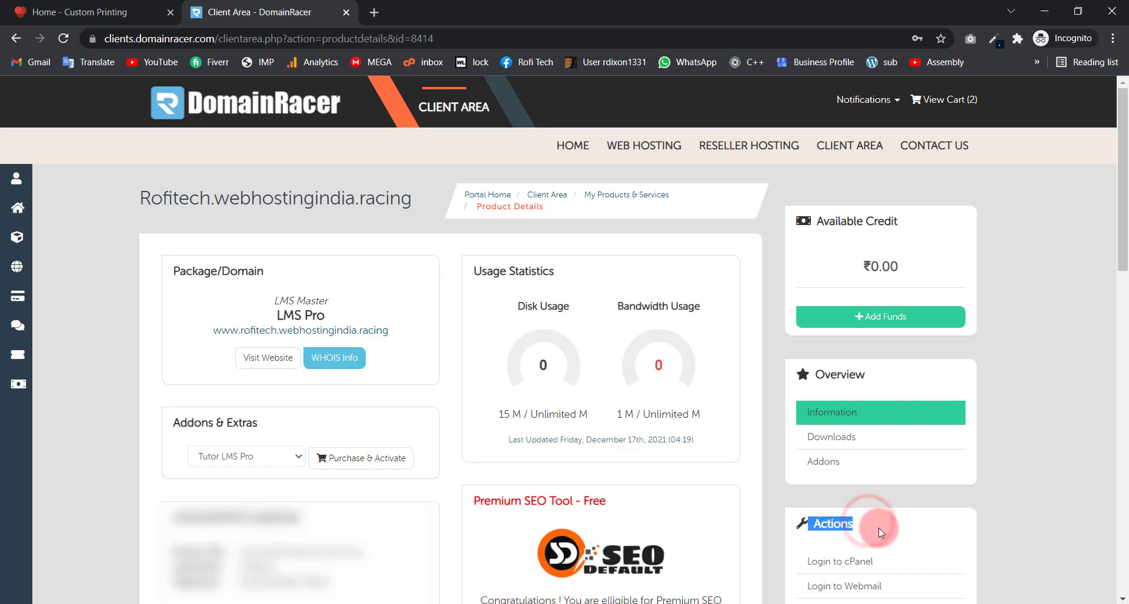
pyautogui.click(878, 528)
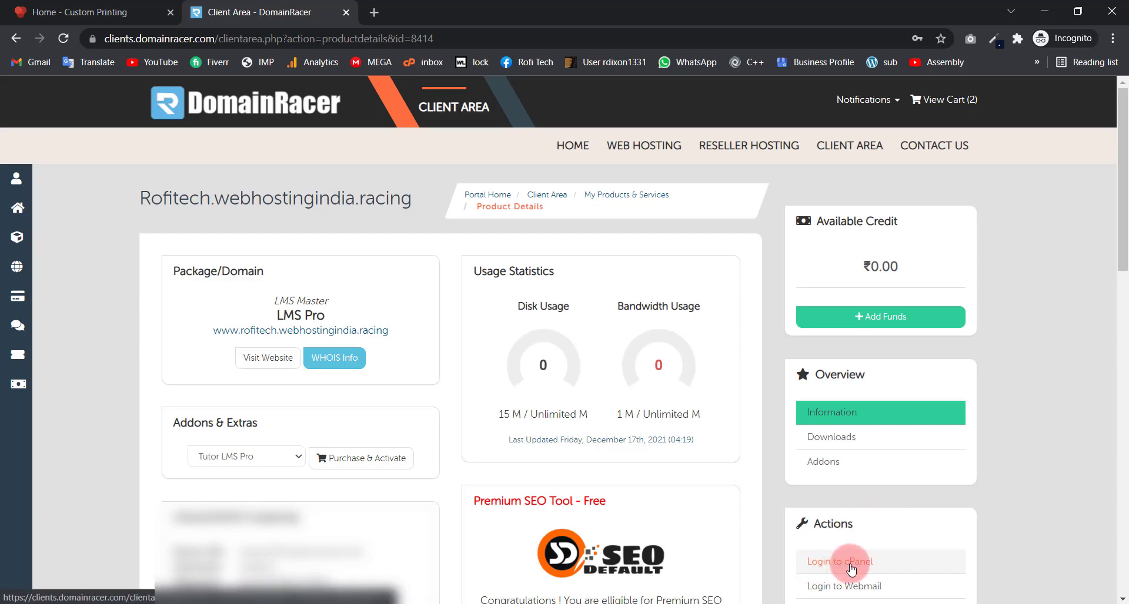
pyautogui.click(850, 564)
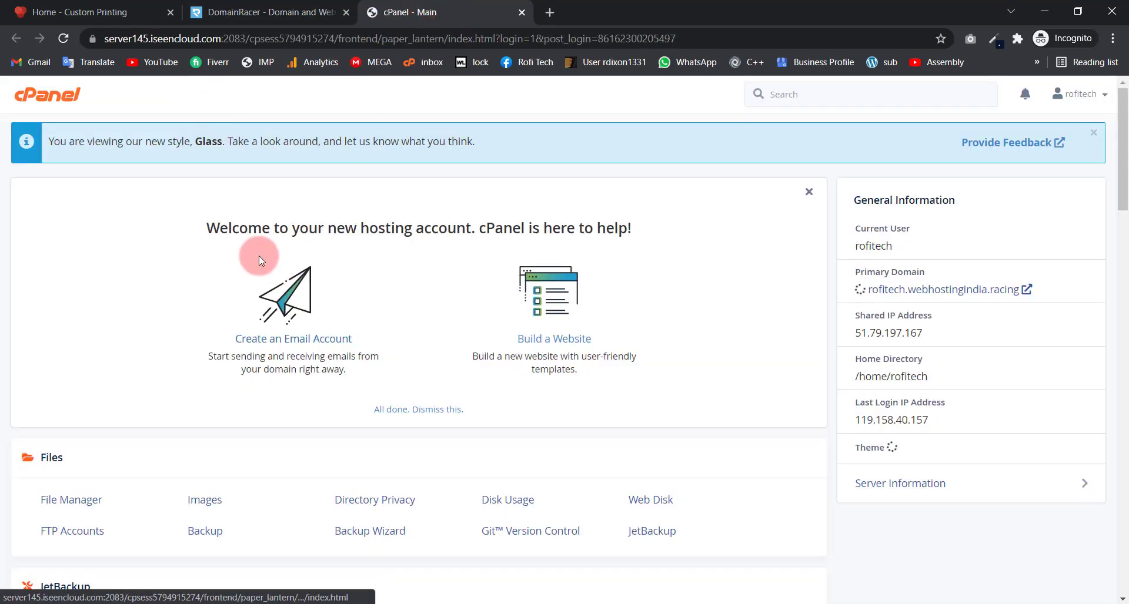
# Step: Scroll down cPanel to the Software section to reach Softaculous WordPress
pyautogui.scroll(-3, 224, 270)
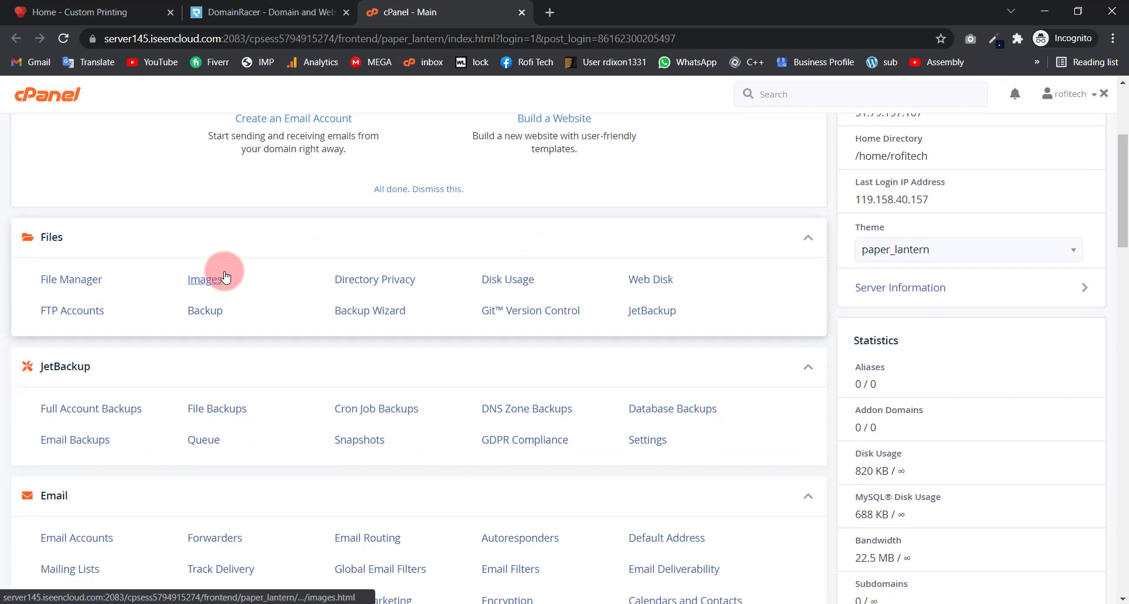
pyautogui.scroll(3, 225, 276)
pyautogui.scroll(-4, 225, 276)
pyautogui.scroll(3, 114, 214)
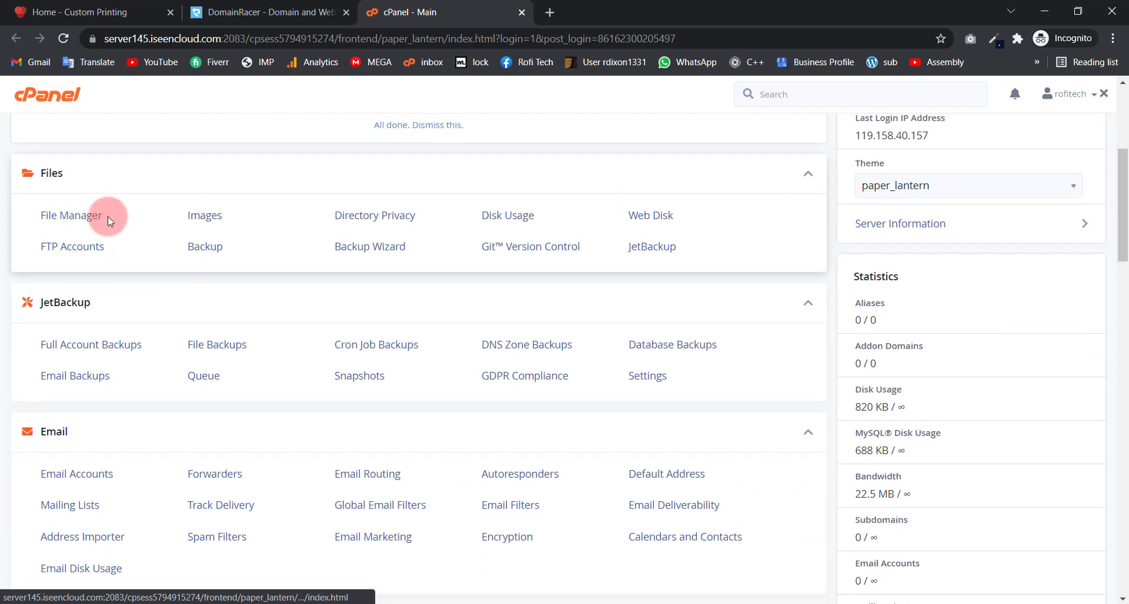
pyautogui.scroll(-2, 88, 322)
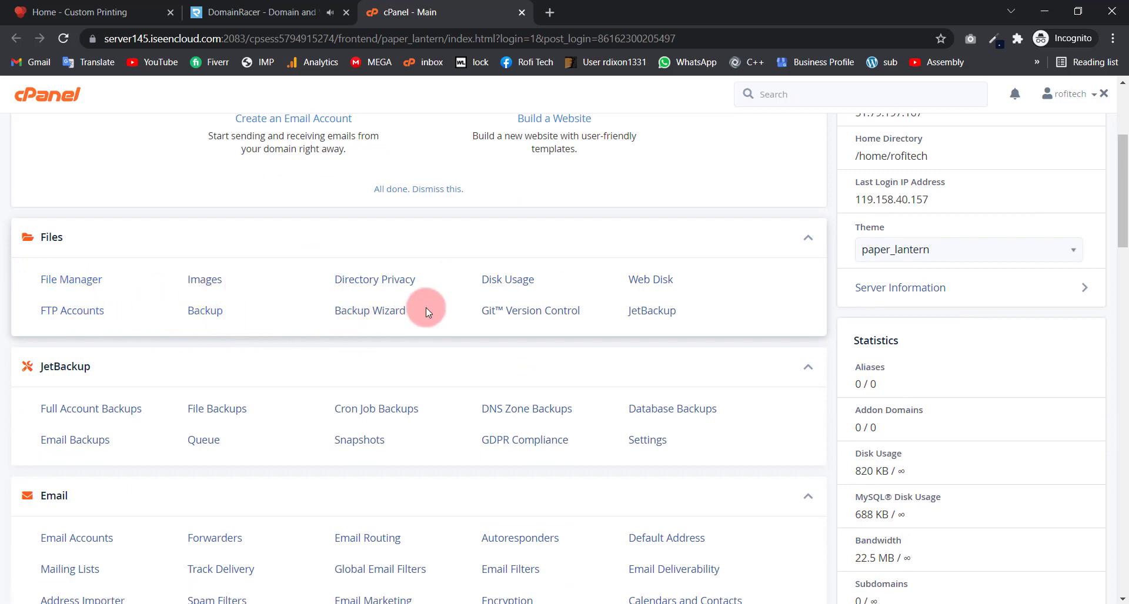
pyautogui.scroll(-2, 150, 397)
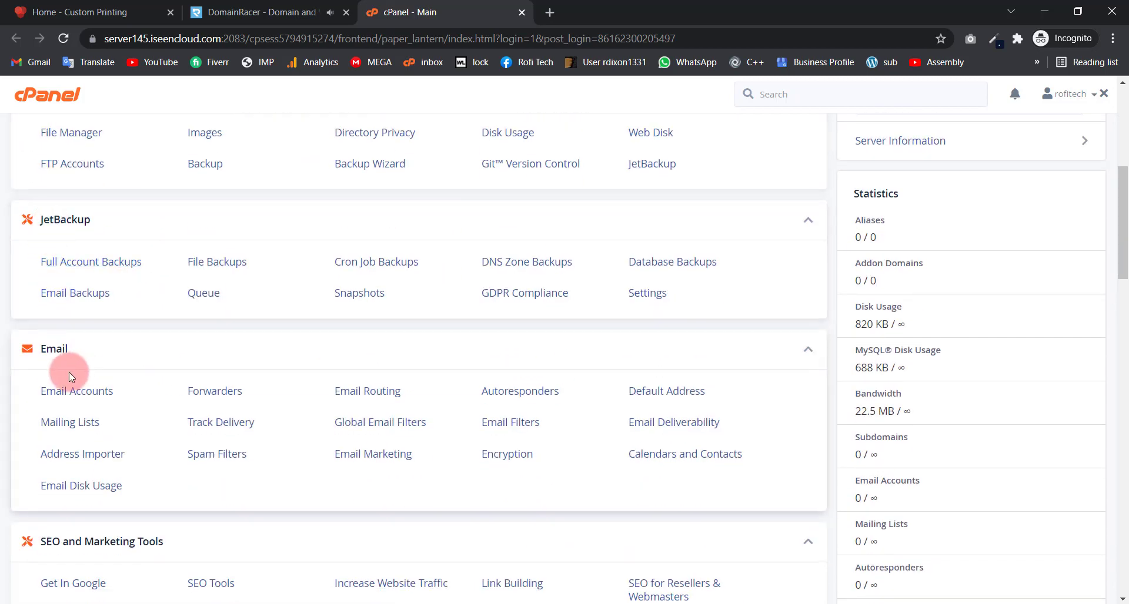
pyautogui.scroll(-2, 51, 428)
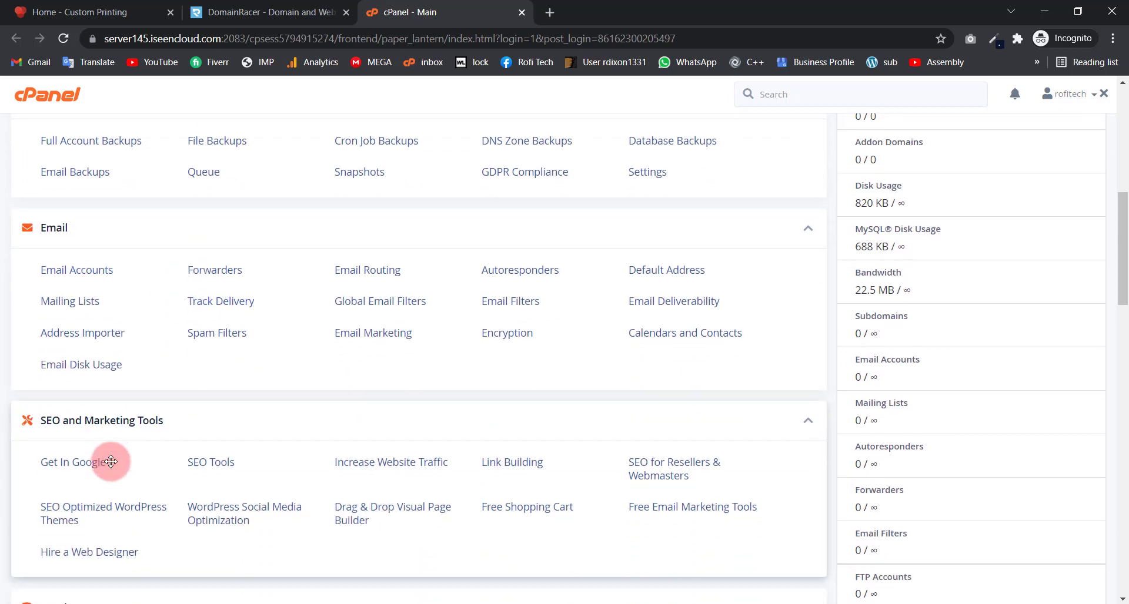
pyautogui.scroll(-8, 111, 462)
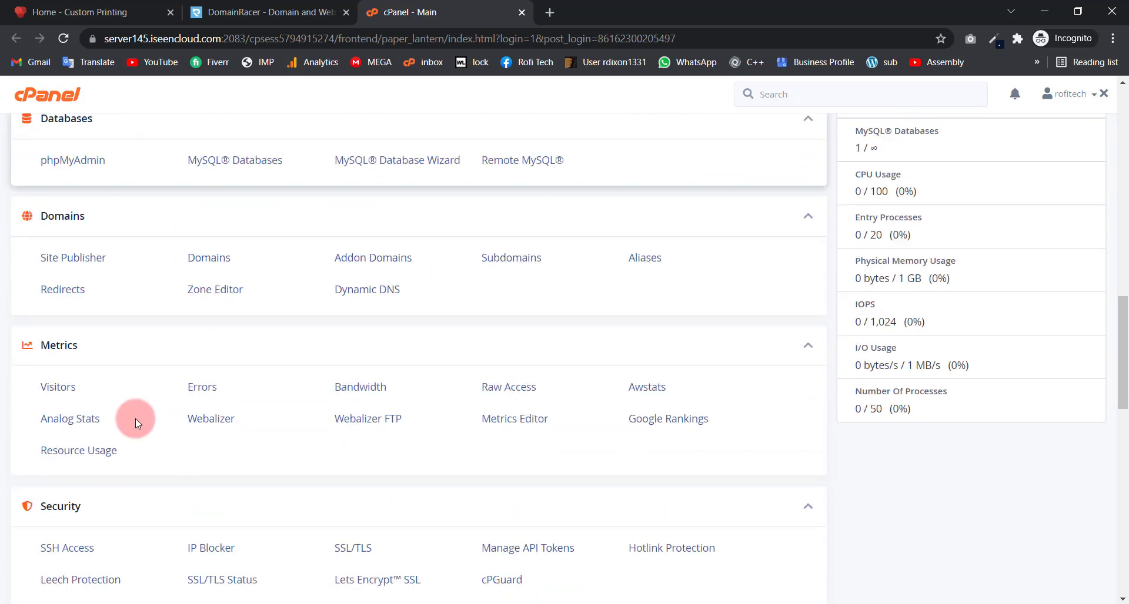
pyautogui.scroll(-6, 136, 418)
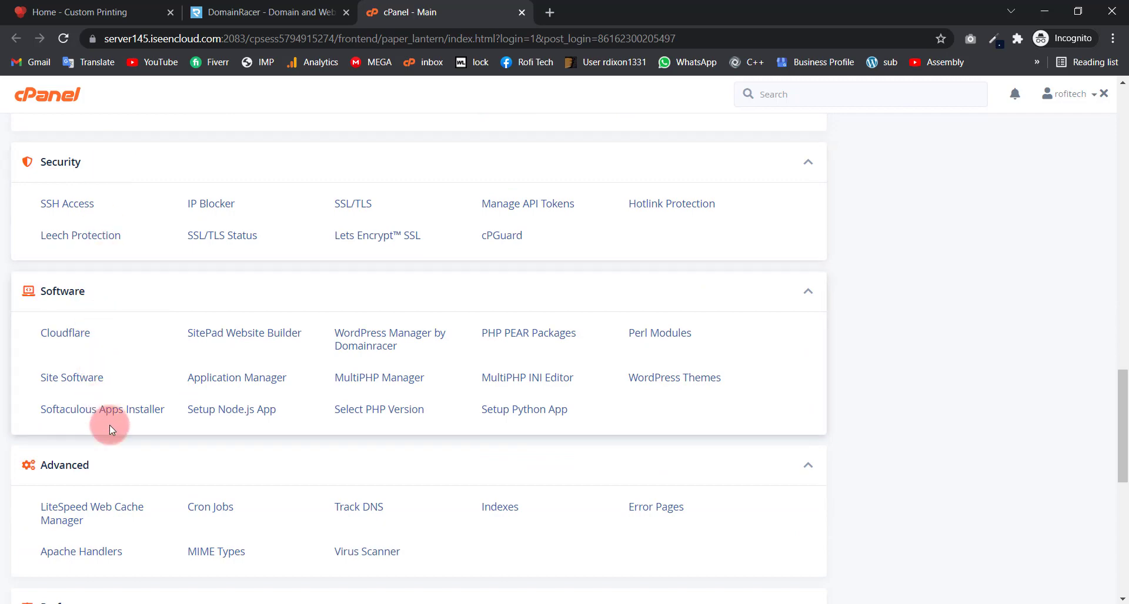
pyautogui.scroll(-5, 121, 394)
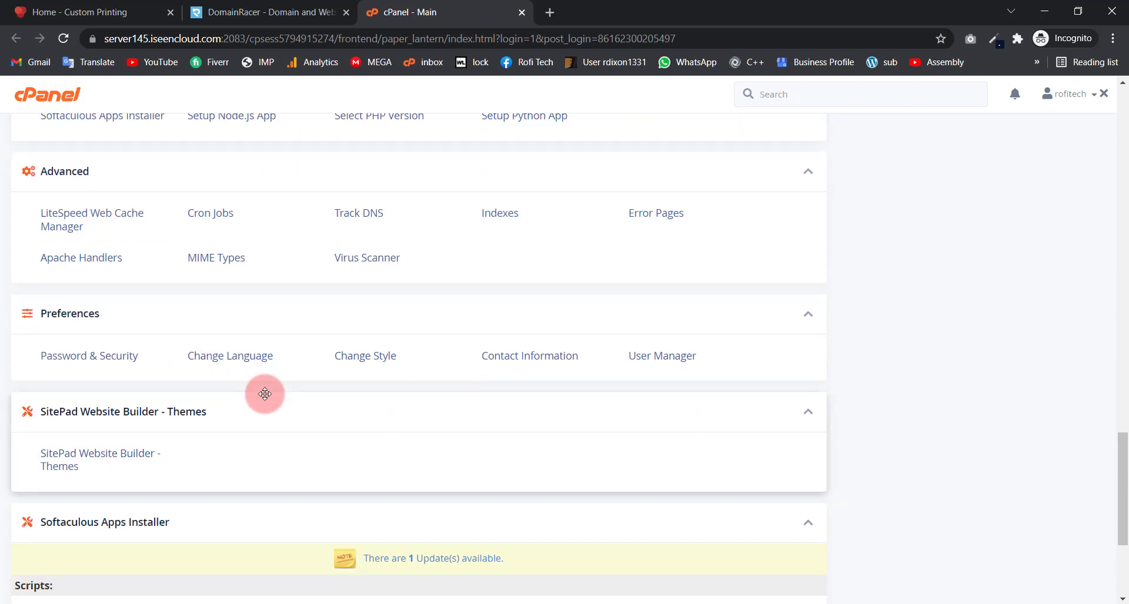
pyautogui.scroll(4, 265, 394)
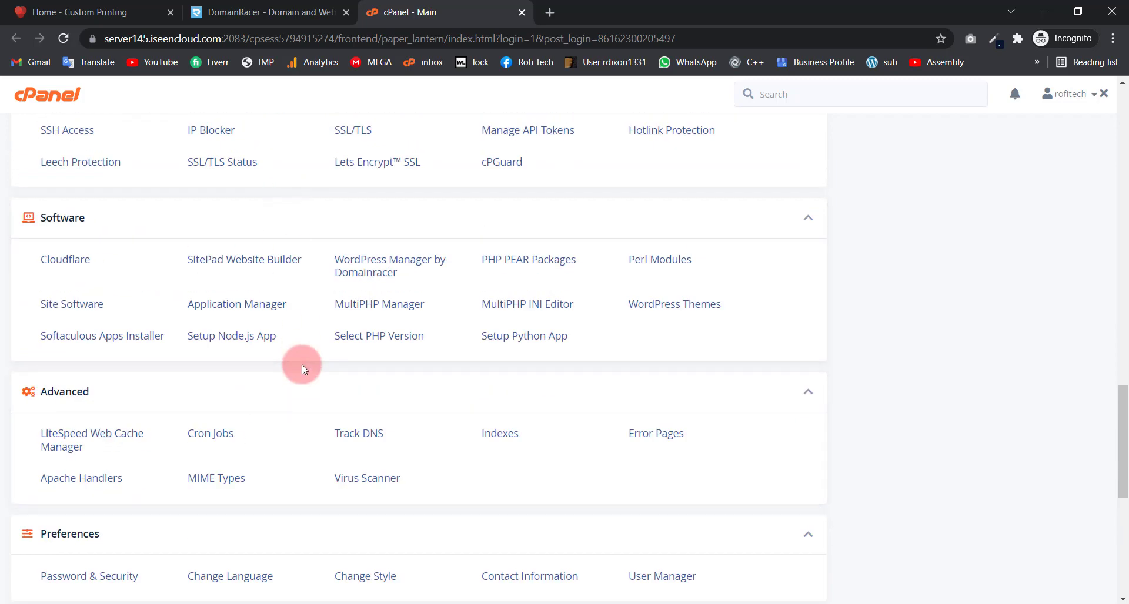
pyautogui.scroll(-6, 300, 368)
pyautogui.scroll(-2, 221, 382)
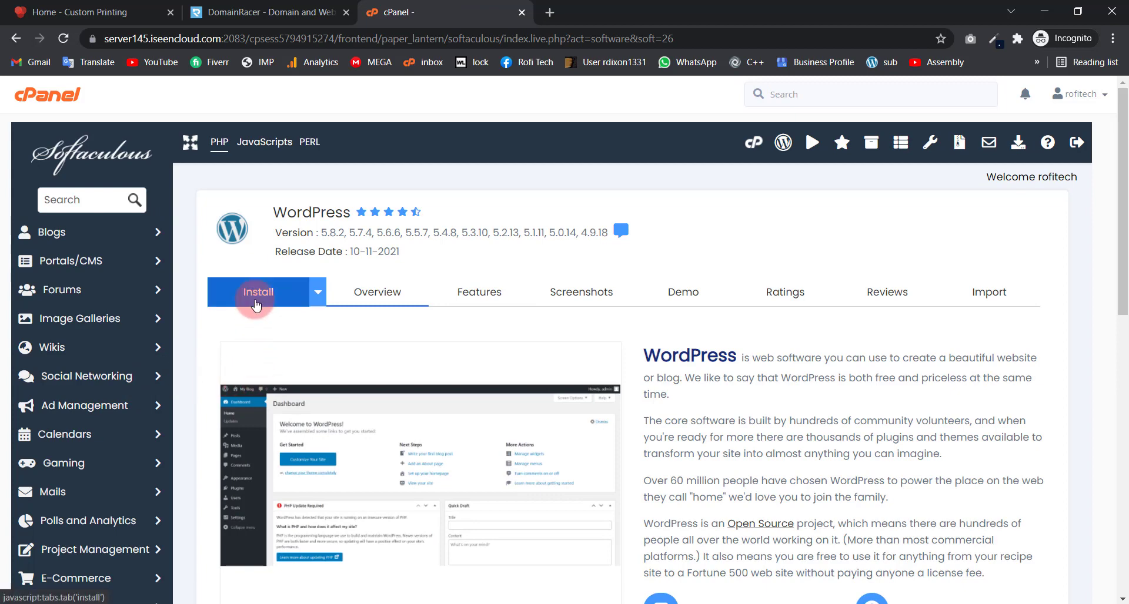
pyautogui.click(256, 303)
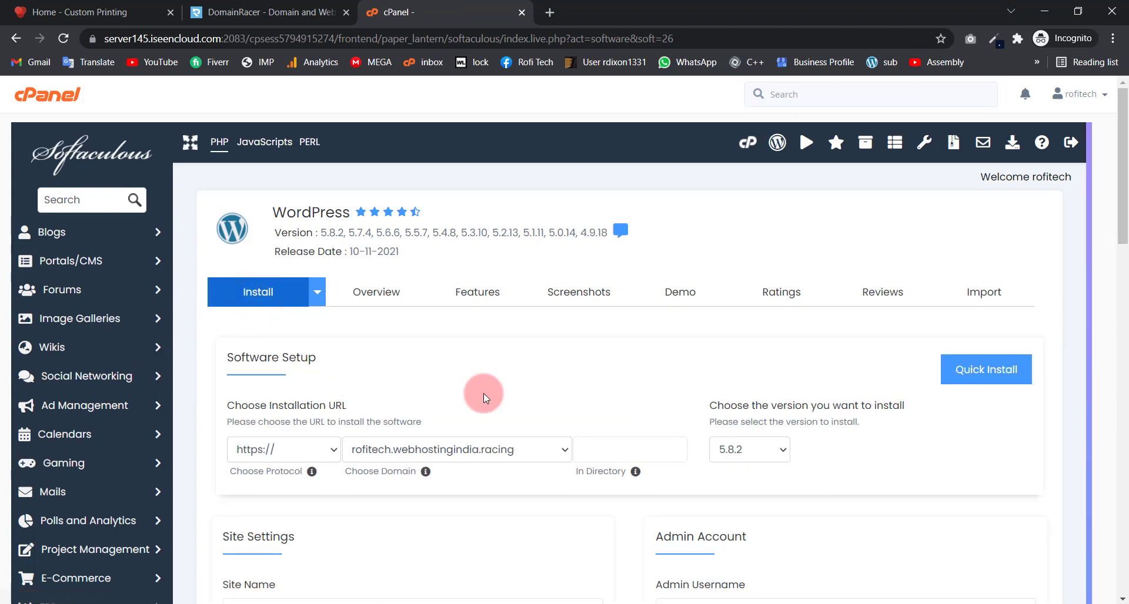
pyautogui.click(484, 450)
pyautogui.click(487, 449)
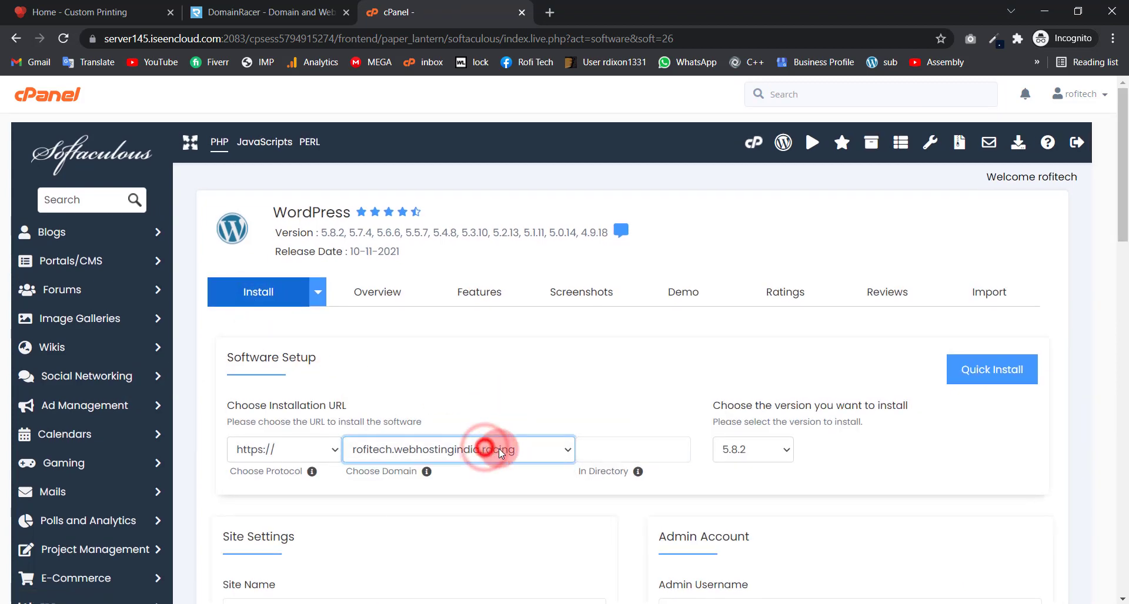
pyautogui.click(274, 454)
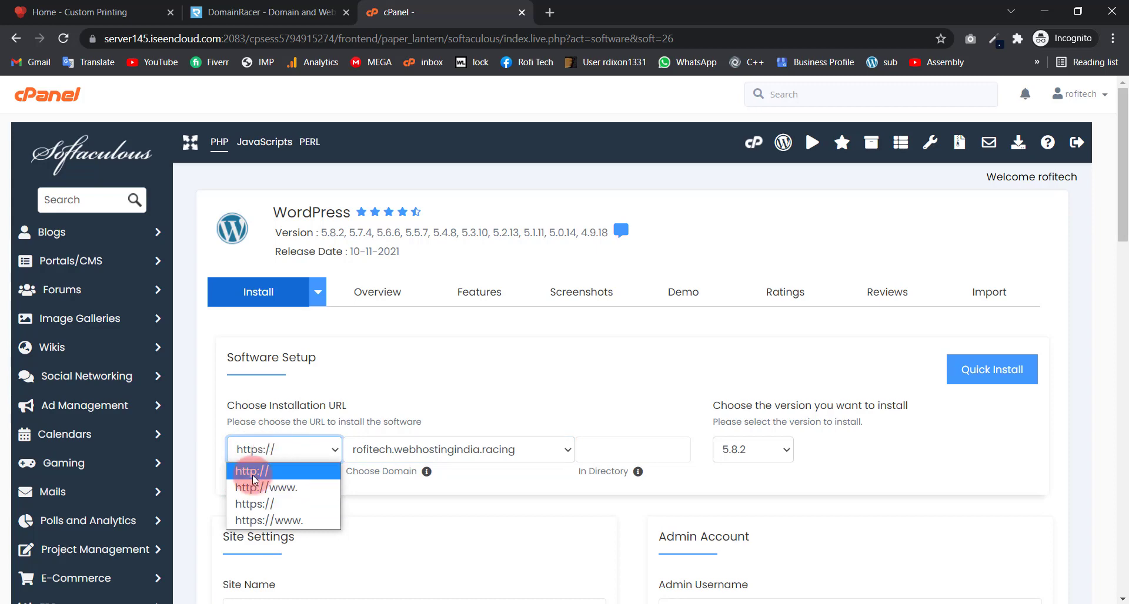
pyautogui.click(259, 508)
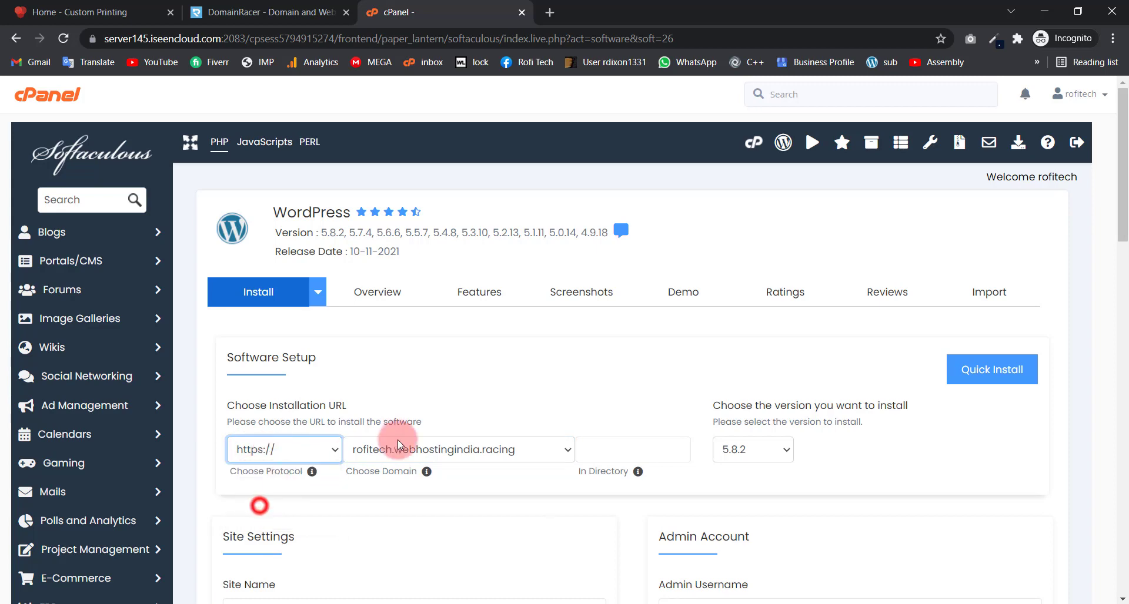
pyautogui.scroll(-4, 459, 417)
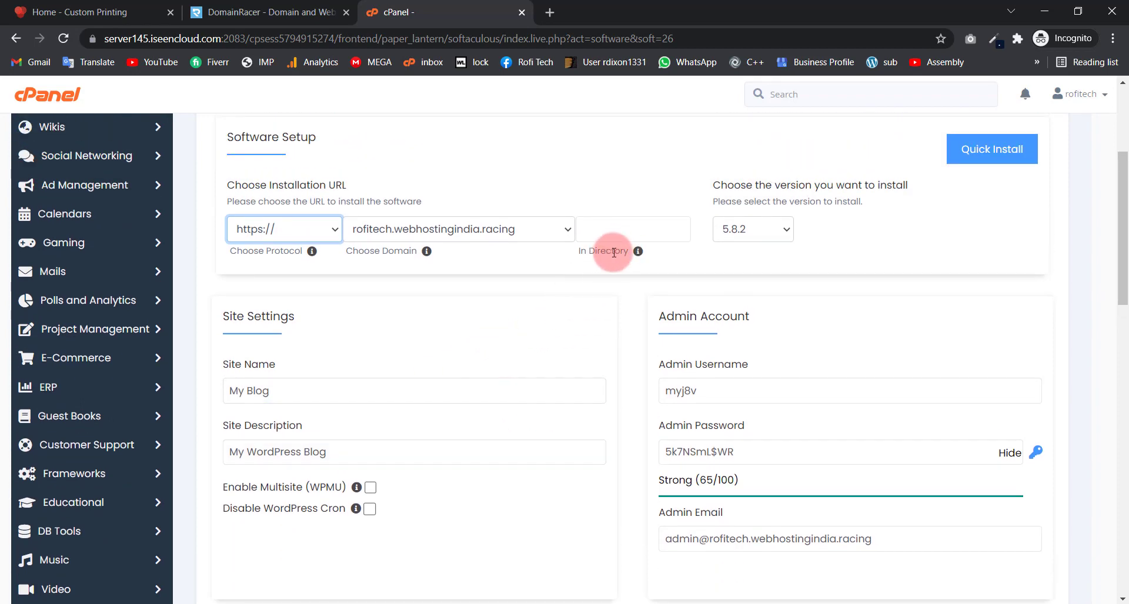
pyautogui.click(593, 231)
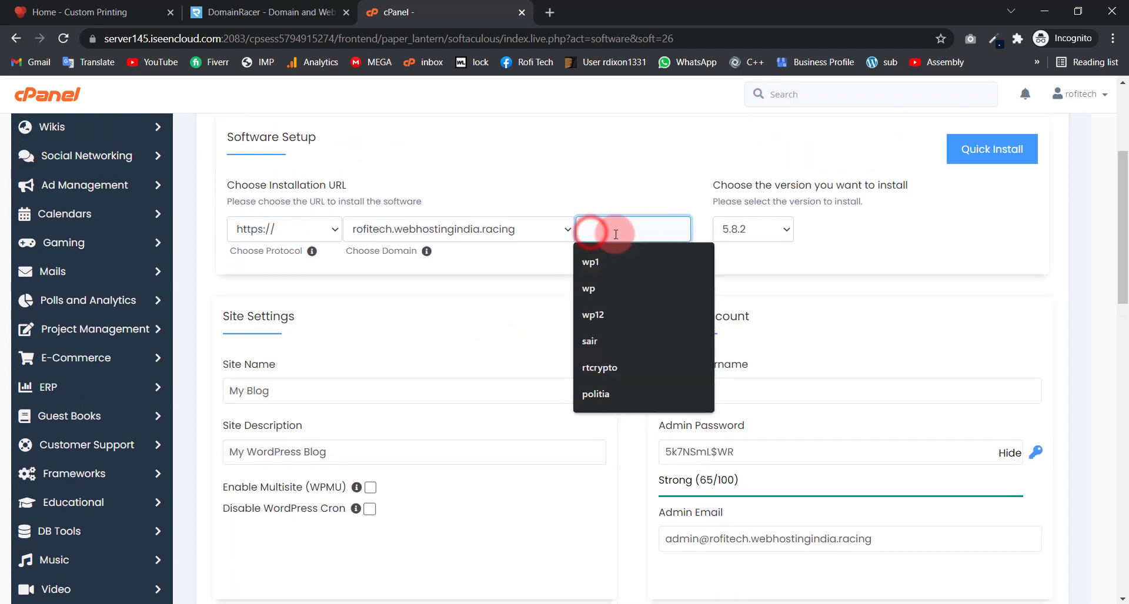
pyautogui.click(541, 264)
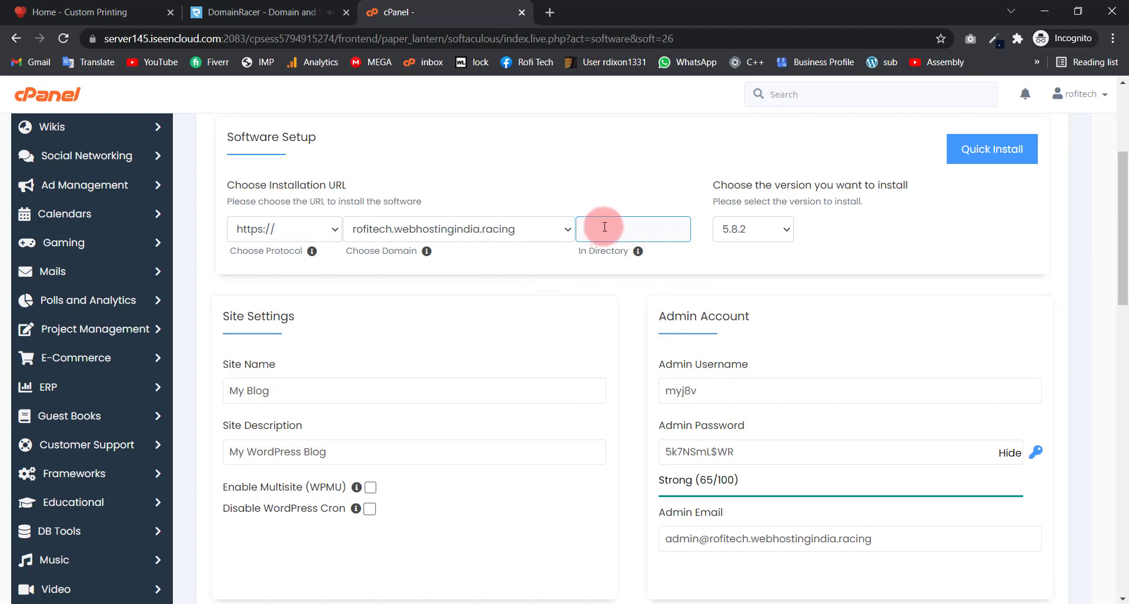
pyautogui.click(605, 227)
pyautogui.click(573, 178)
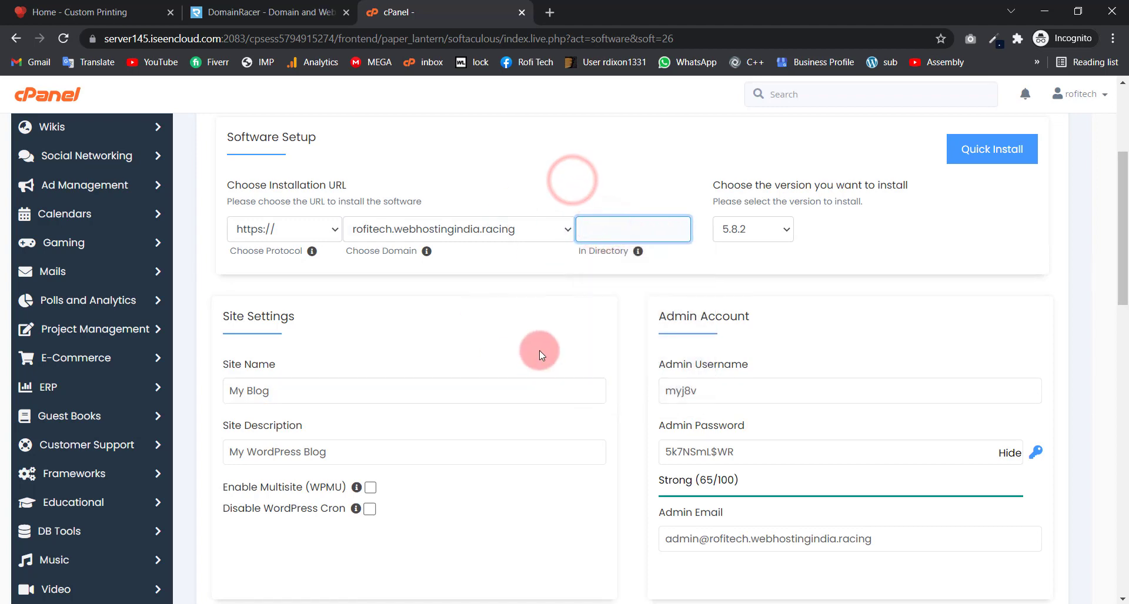
# Step: Change the admin username to 'admin' and replace the generated password with a new one
pyautogui.click(713, 387)
pyautogui.moveTo(732, 391); pyautogui.dragTo(658, 396)
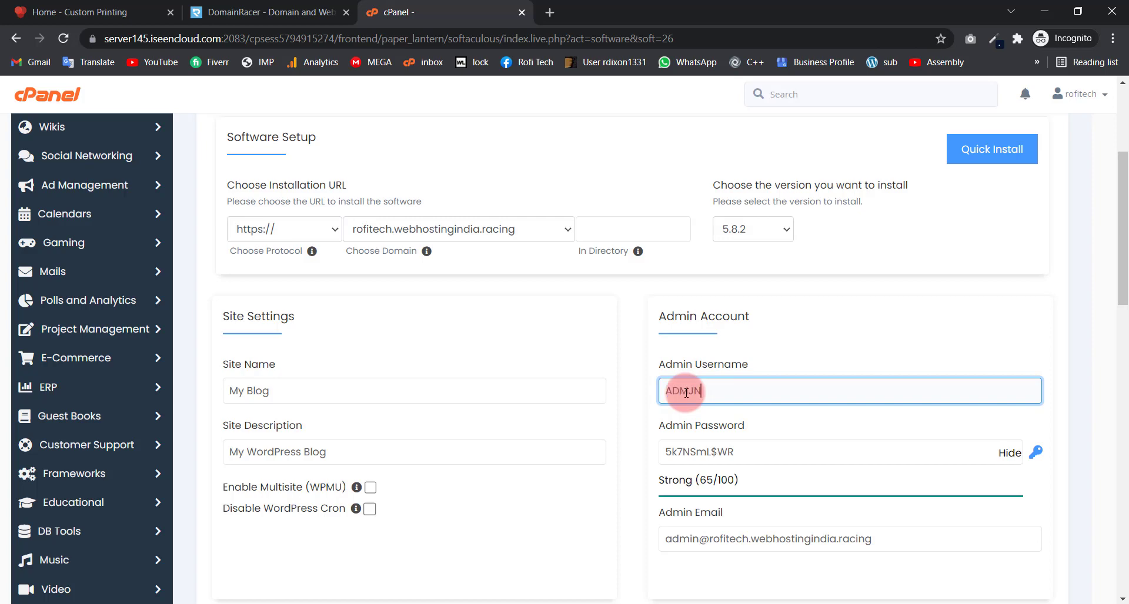
pyautogui.write('admin')
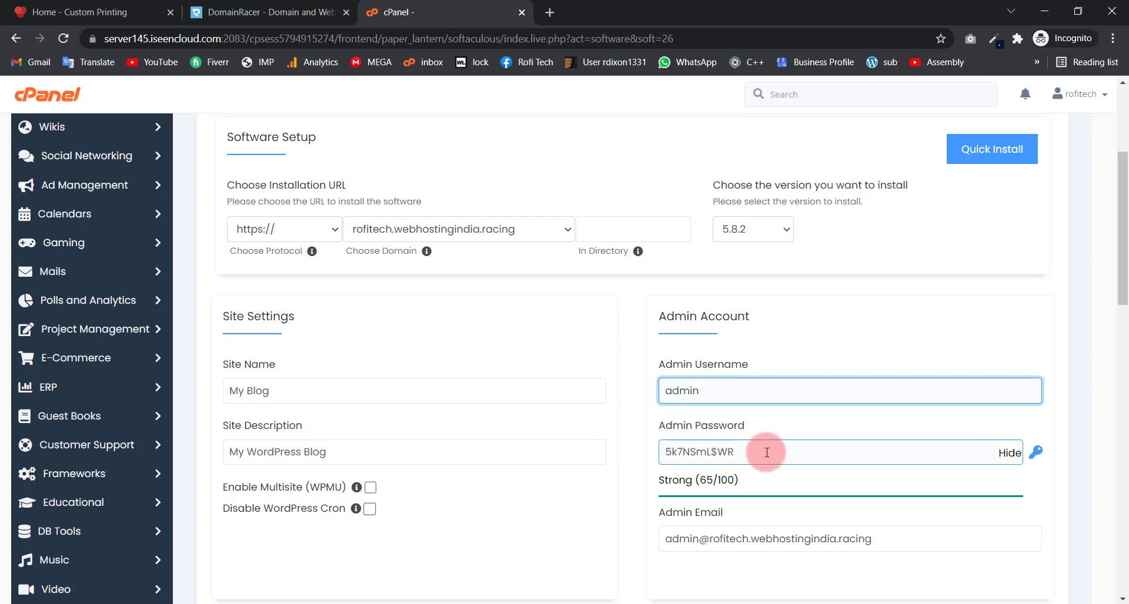
pyautogui.click(767, 453)
pyautogui.scroll(-2, 776, 456)
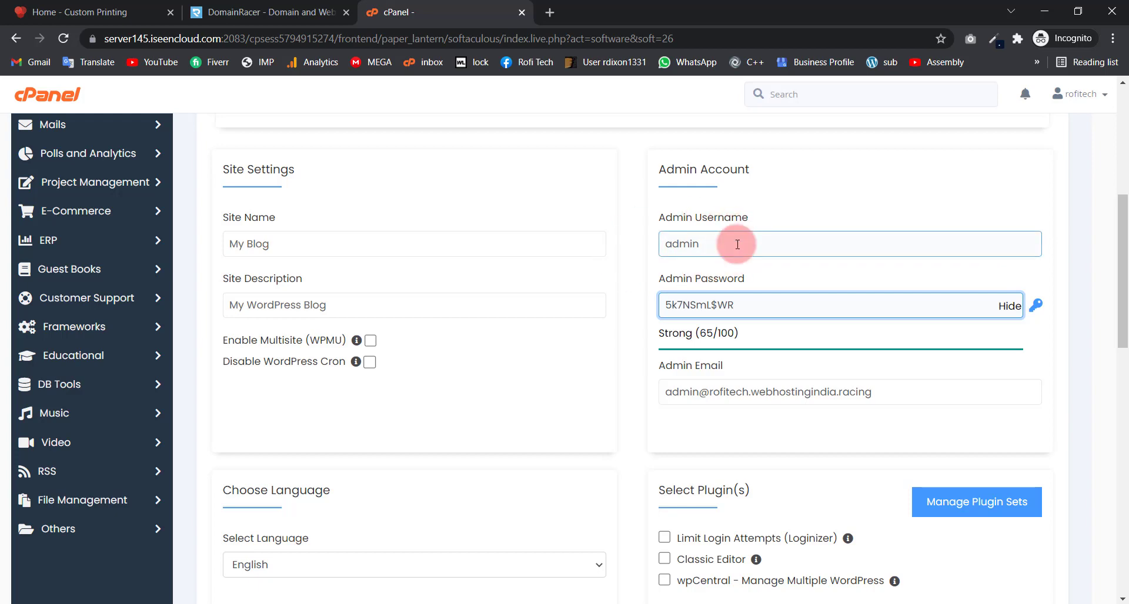
pyautogui.click(1010, 307)
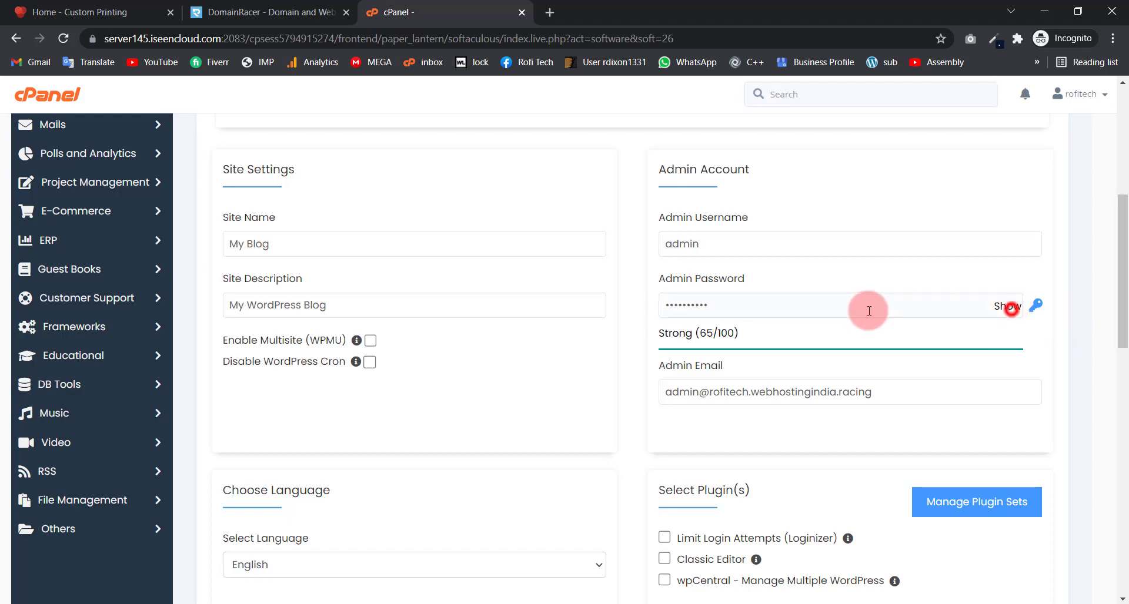
pyautogui.doubleClick(827, 307)
pyautogui.press('BackSpace')
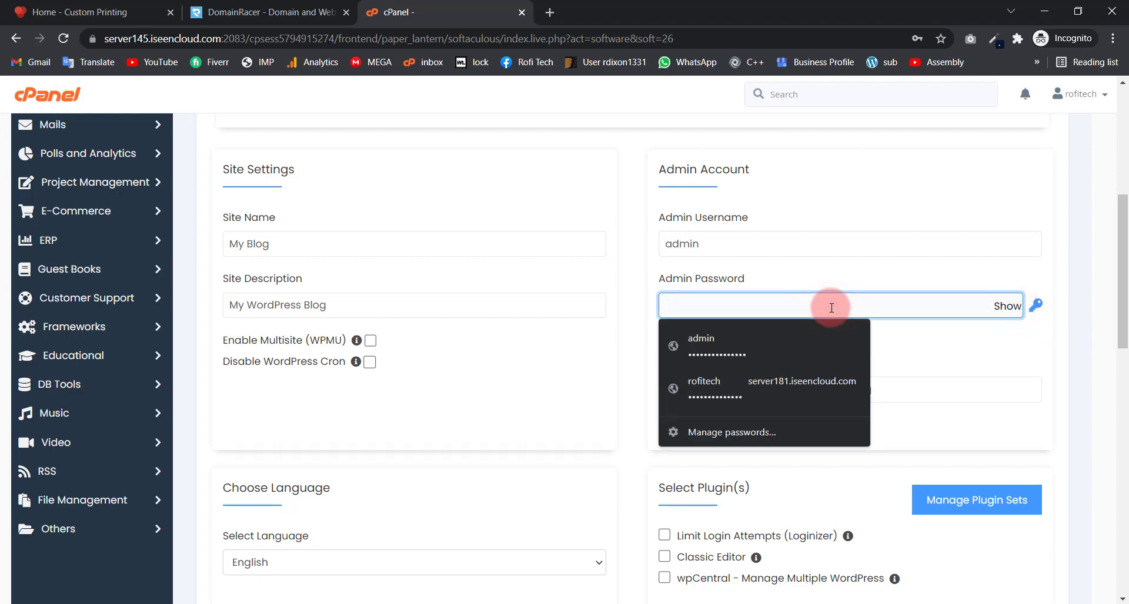
pyautogui.write('•••••••••••••••')
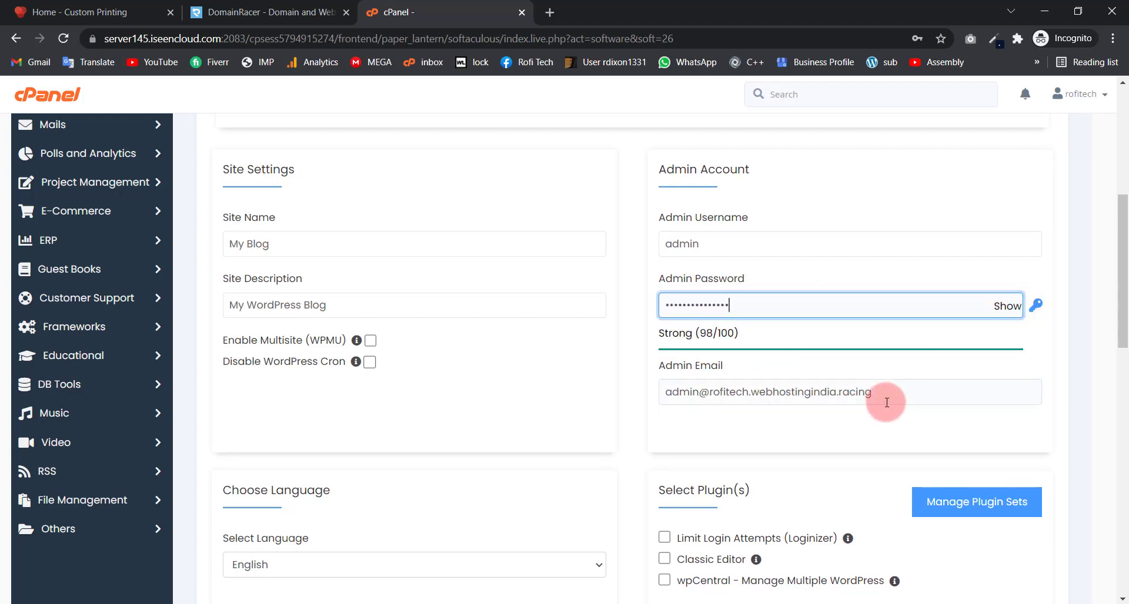
# Step: Leave the admin e-mail and default site description unchanged
pyautogui.moveTo(919, 392); pyautogui.dragTo(669, 394)
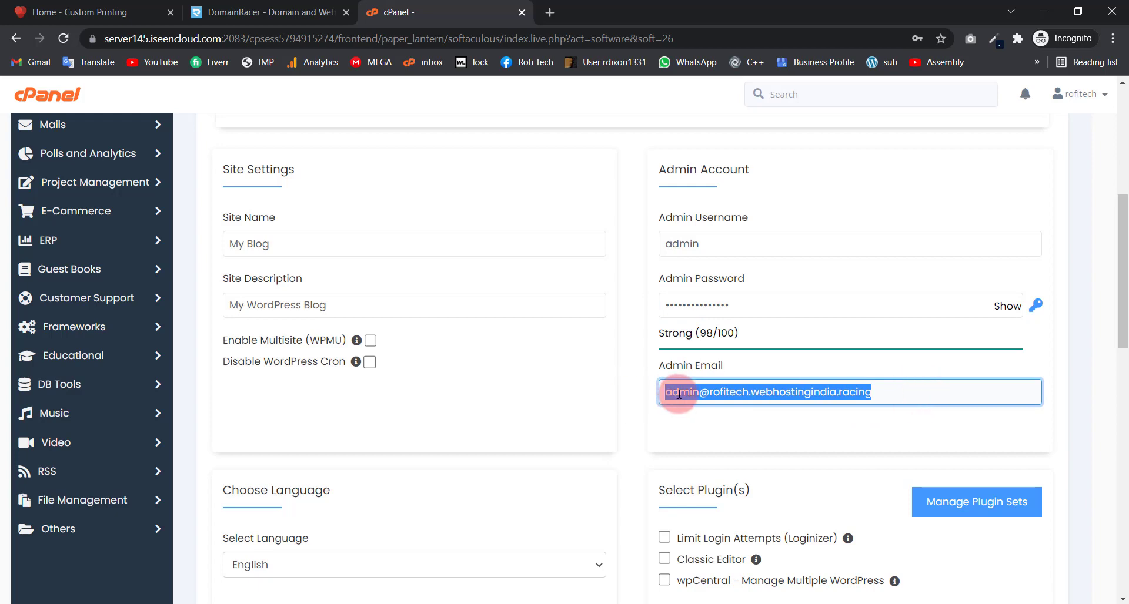
pyautogui.click(688, 393)
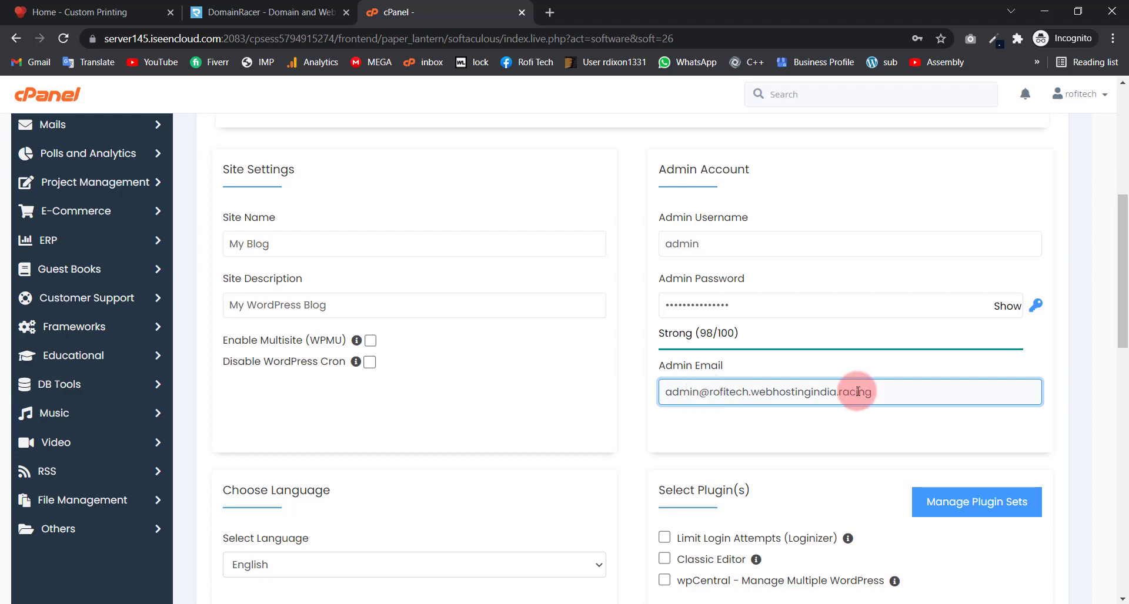
pyautogui.moveTo(894, 391); pyautogui.dragTo(575, 398)
pyautogui.click(558, 398)
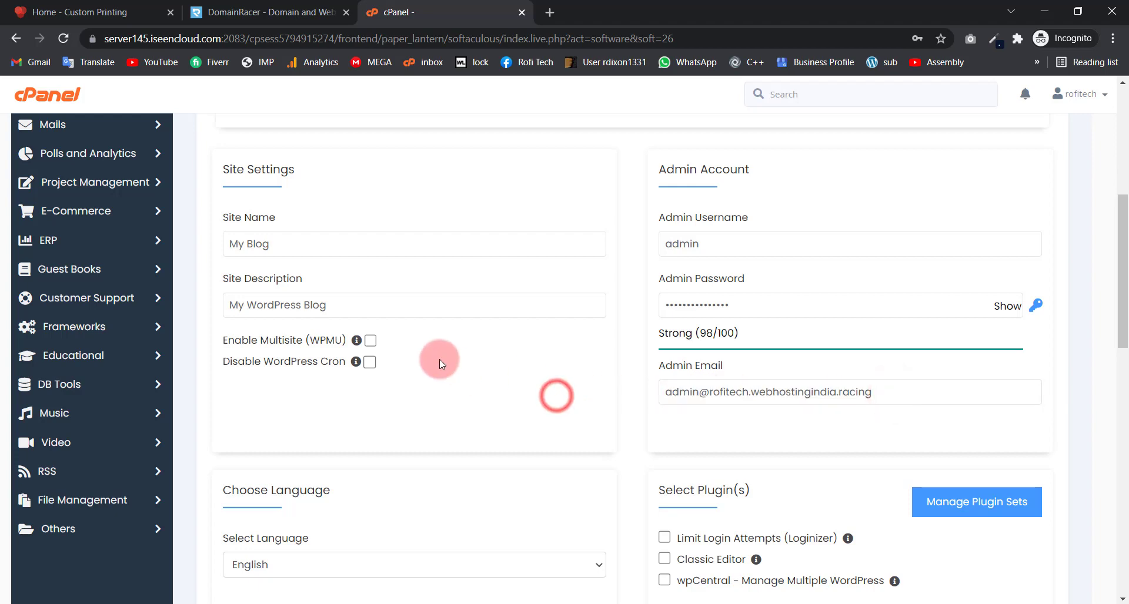
pyautogui.click(282, 300)
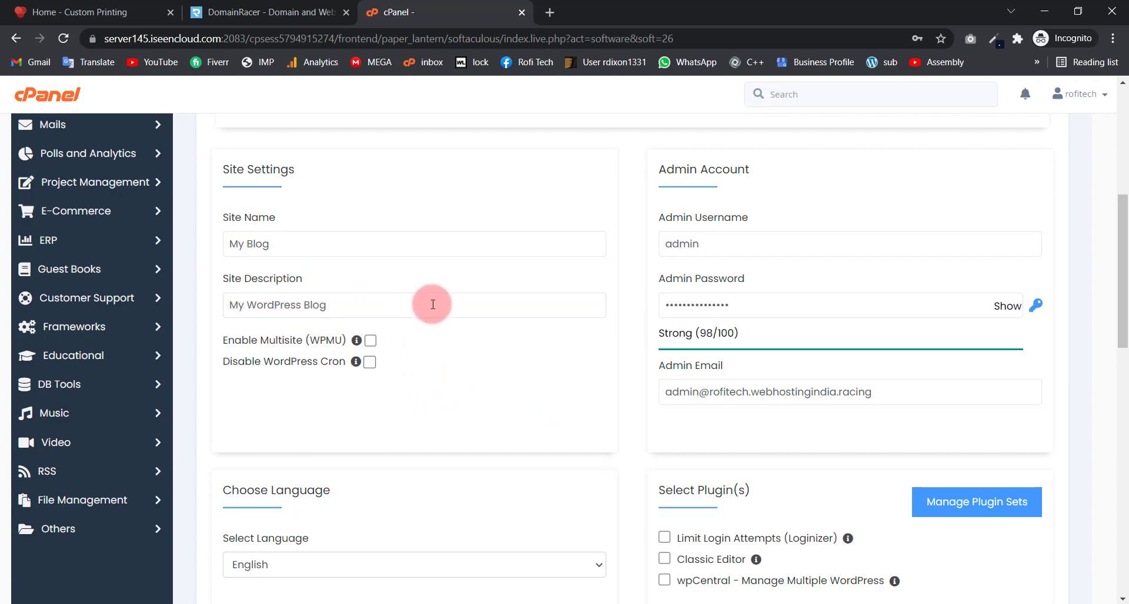
pyautogui.scroll(-10, 586, 352)
pyautogui.scroll(-4, 584, 341)
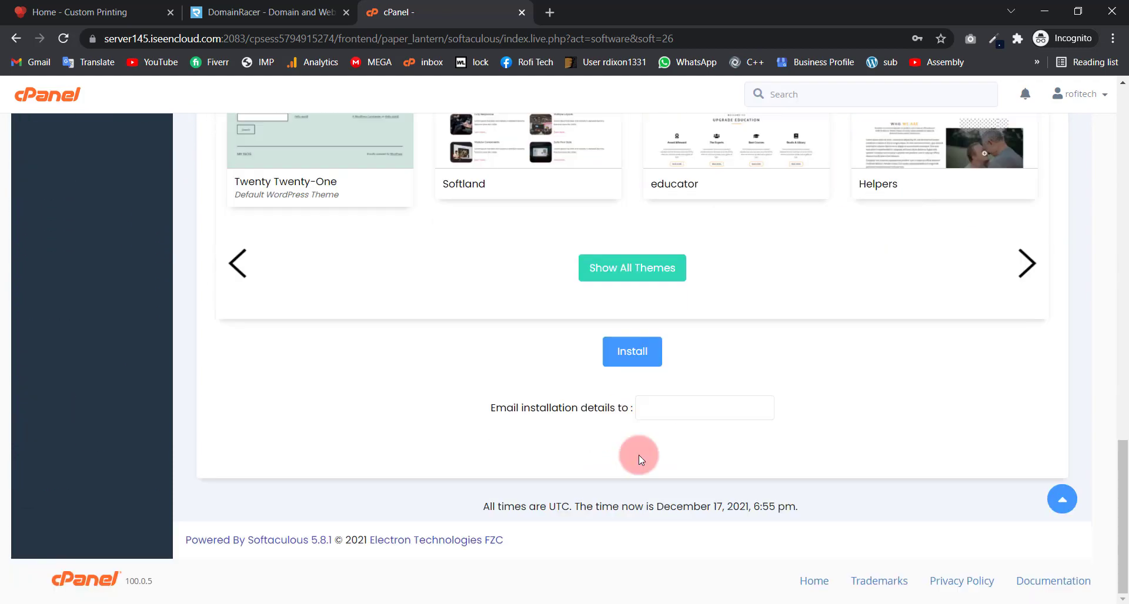
# Step: Install WordPress, open the new site at rofitech.webhostingindia.racing, and close cPanel
pyautogui.click(633, 352)
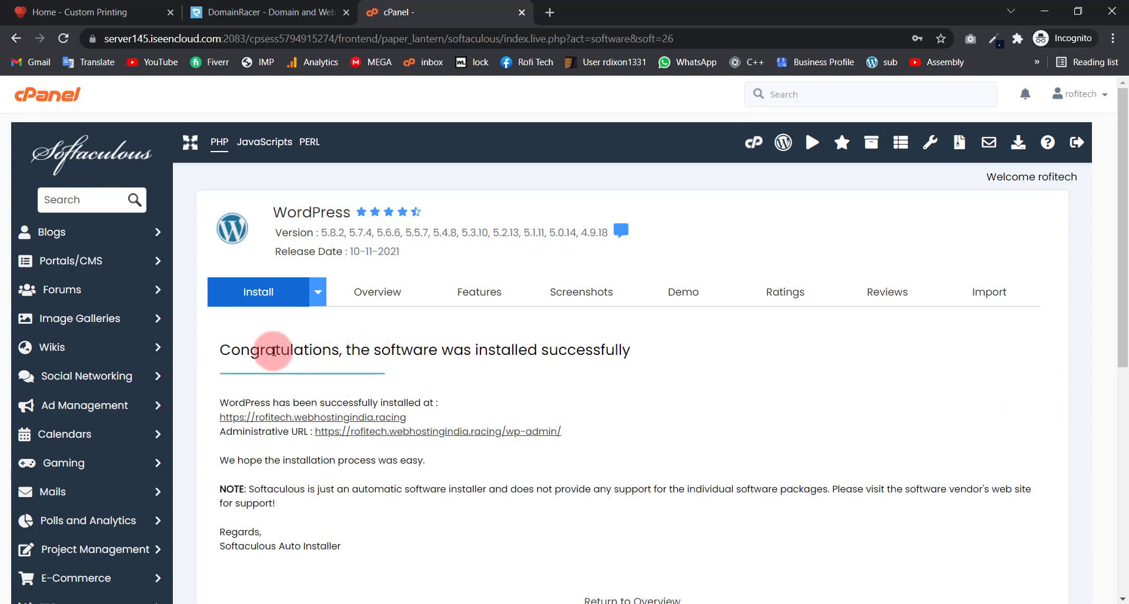
pyautogui.moveTo(259, 351); pyautogui.dragTo(496, 351)
pyautogui.click(496, 351)
pyautogui.click(363, 417)
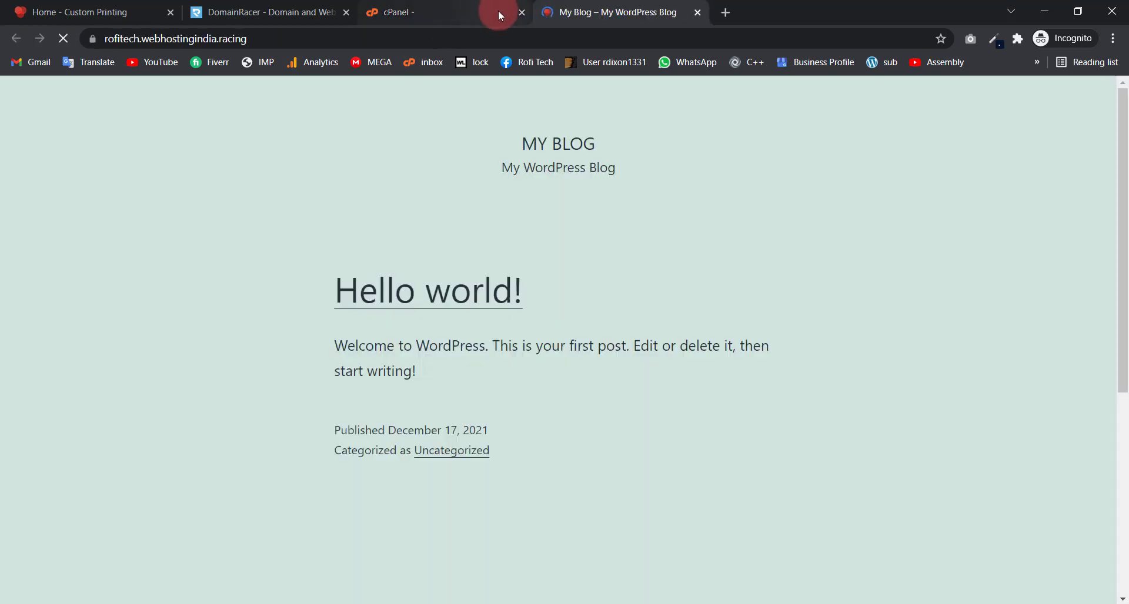
pyautogui.click(499, 11)
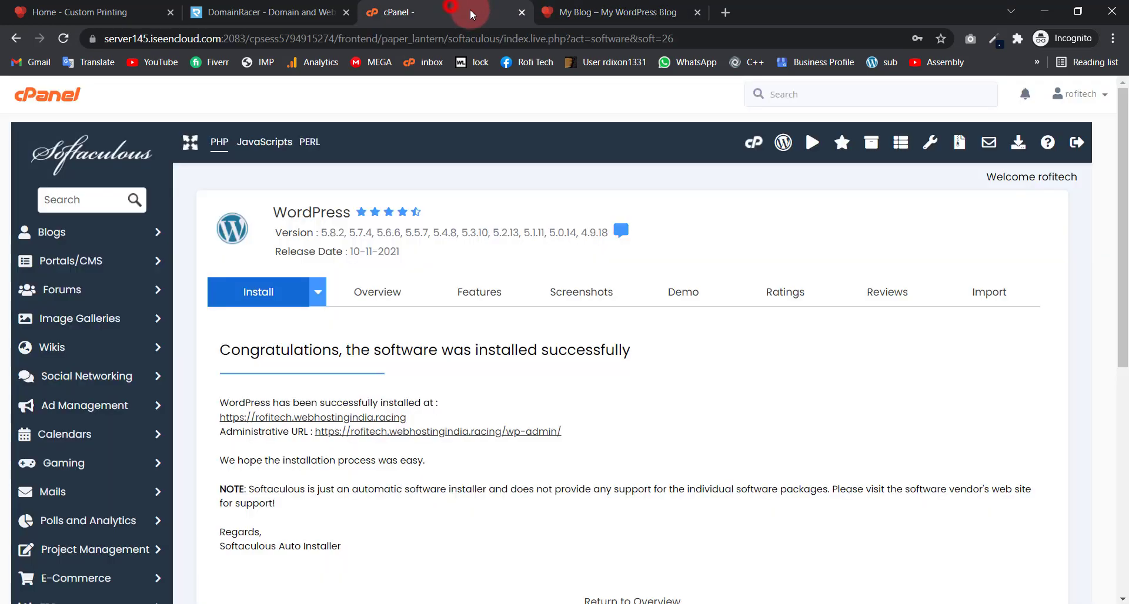
pyautogui.click(522, 12)
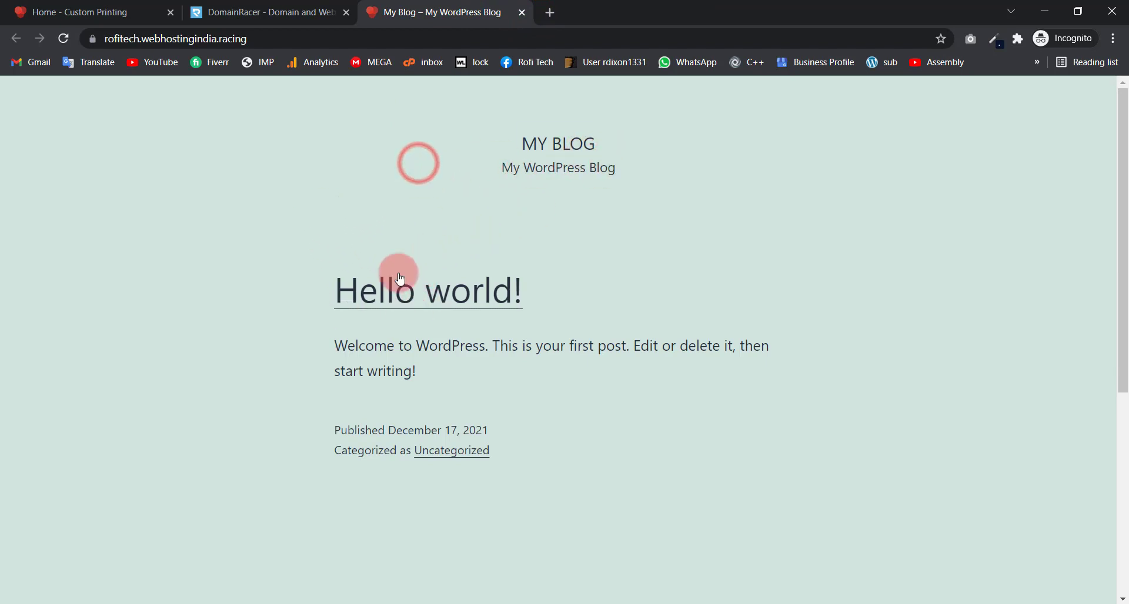
# Step: Return to the new blog's tab and place the cursor at the end of its address
pyautogui.moveTo(327, 285); pyautogui.dragTo(577, 347)
pyautogui.click(622, 385)
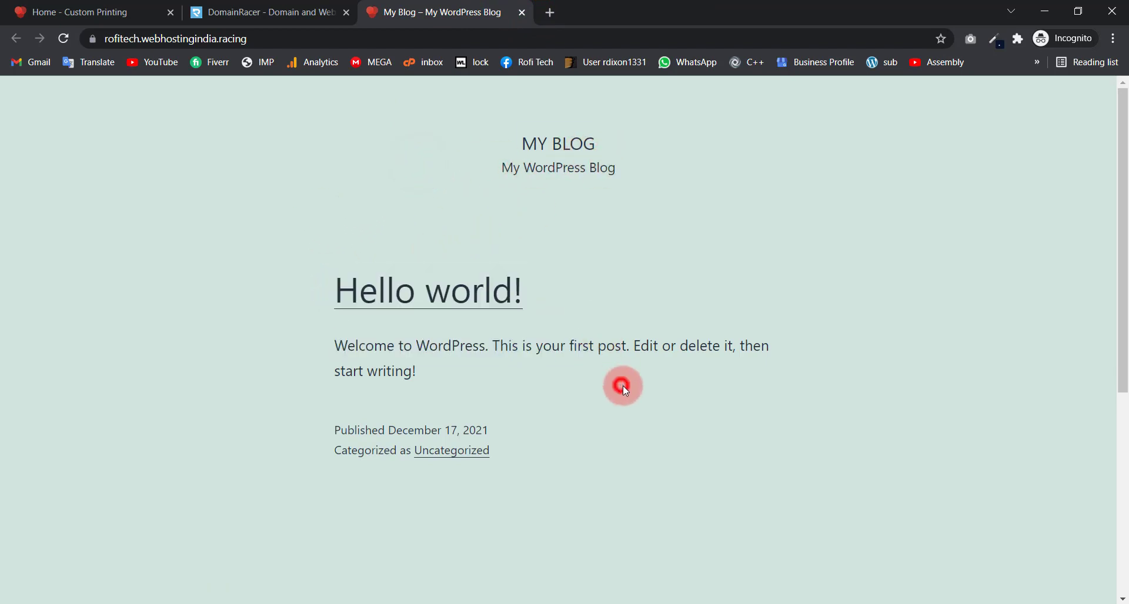
pyautogui.click(288, 37)
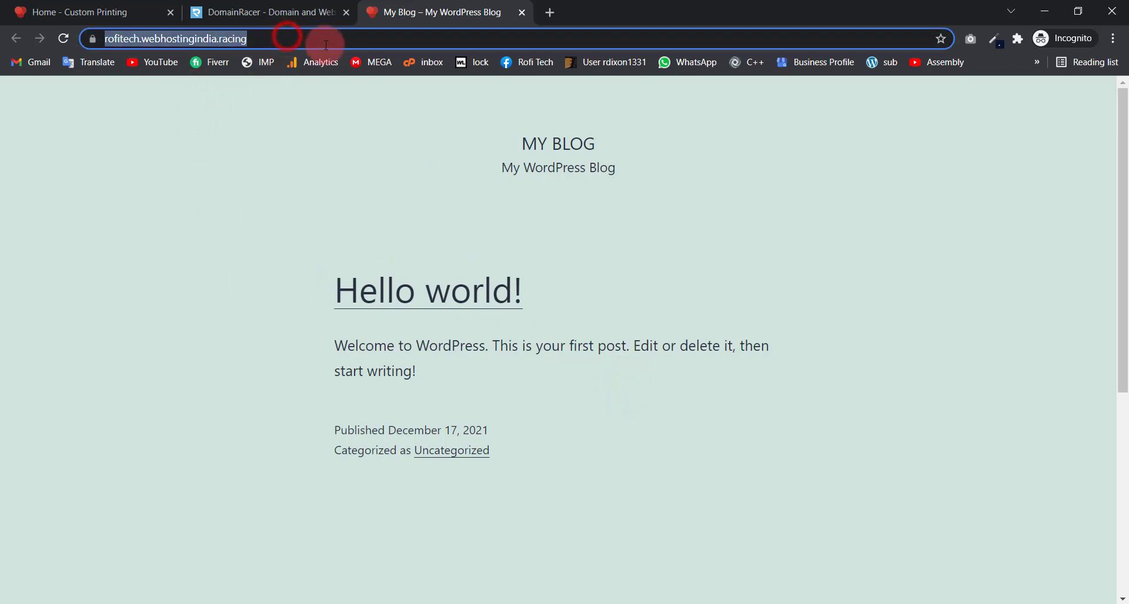
pyautogui.click(88, 101)
pyautogui.click(59, 12)
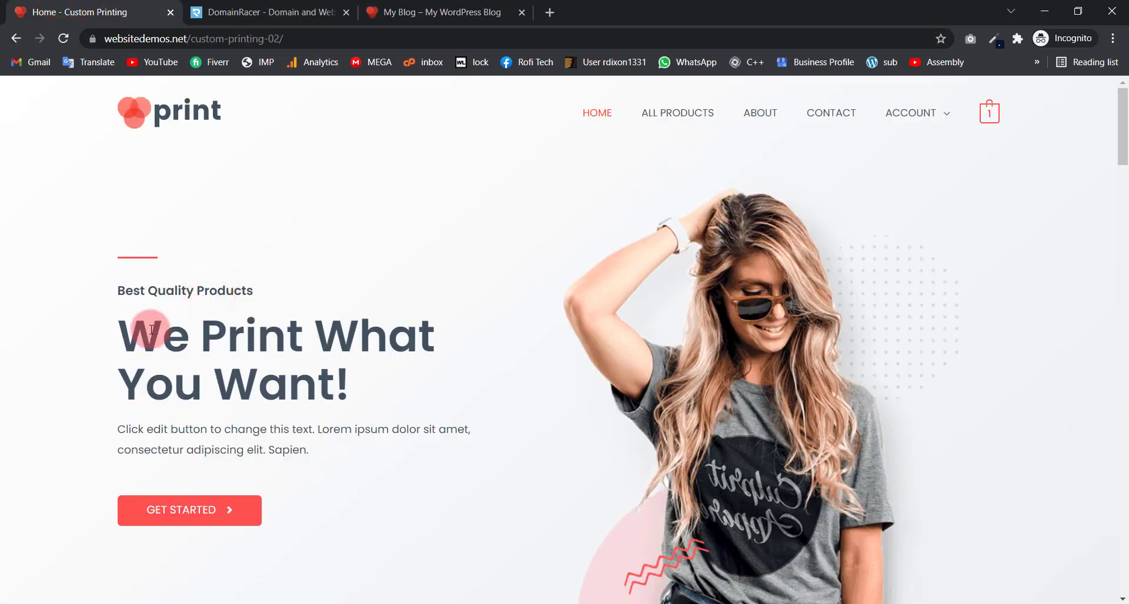
pyautogui.click(385, 12)
pyautogui.click(301, 37)
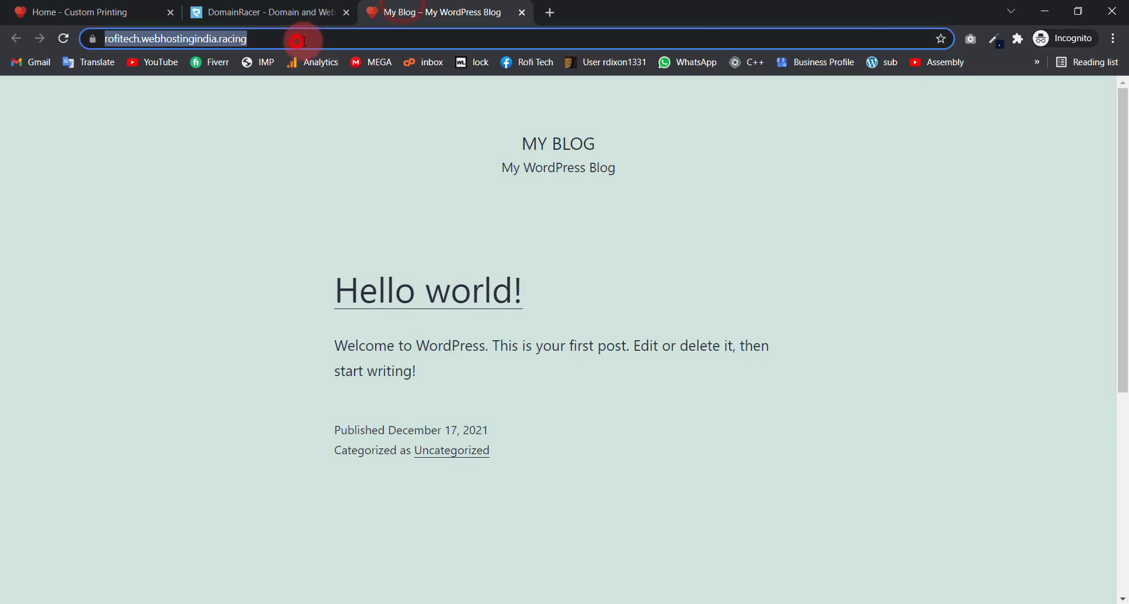
pyautogui.click(318, 41)
# Step: Load the site's /wp-admin page and log in with the saved administrator username and password
pyautogui.write('/w')
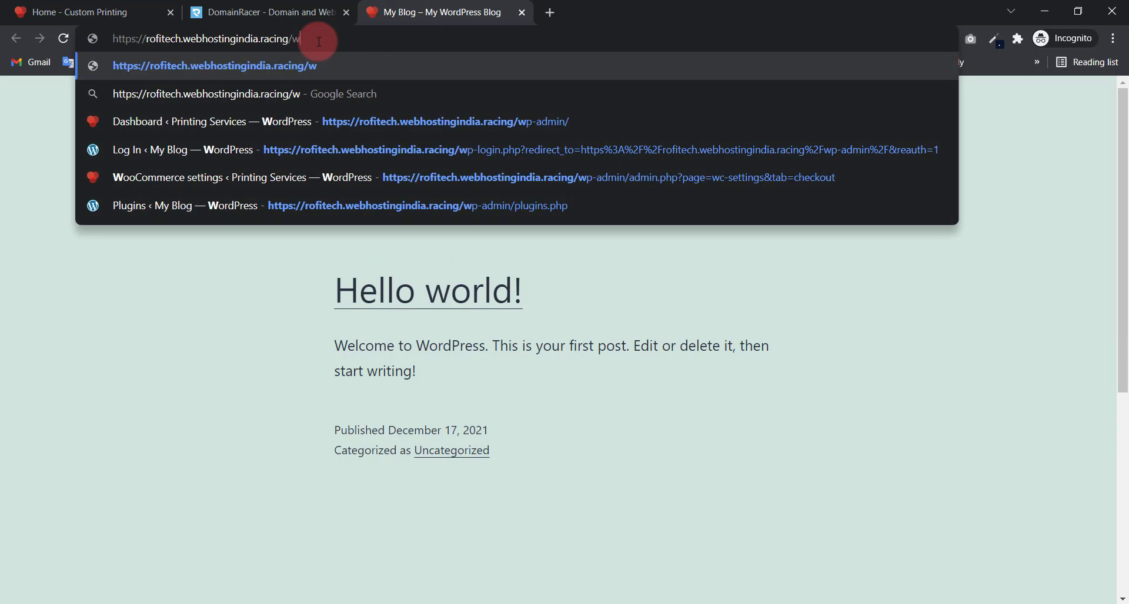
pyautogui.write('p-admin')
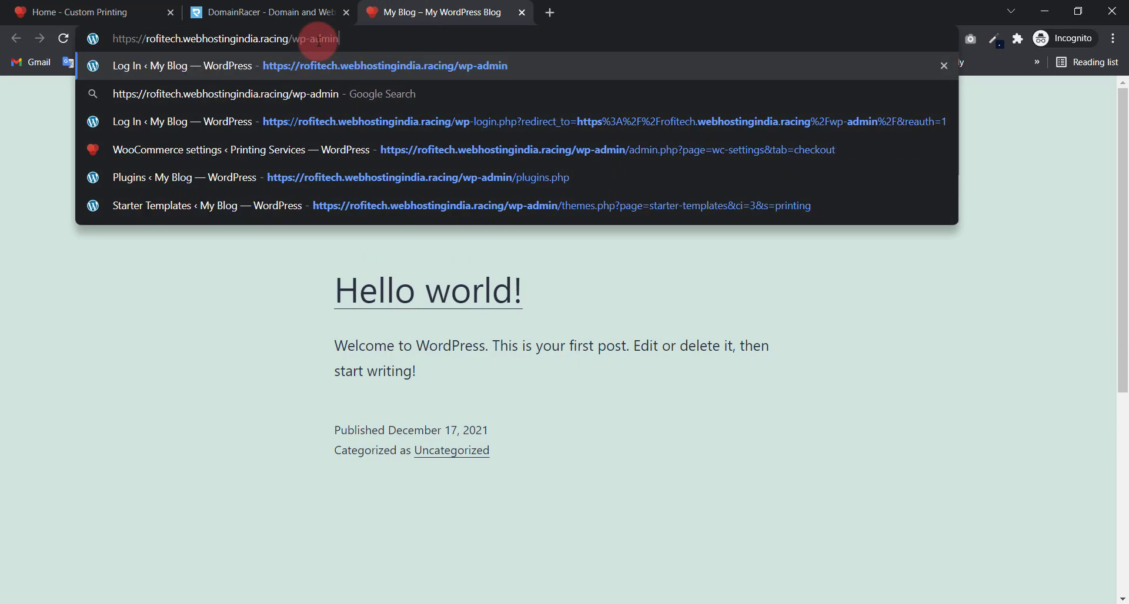
pyautogui.press('Return')
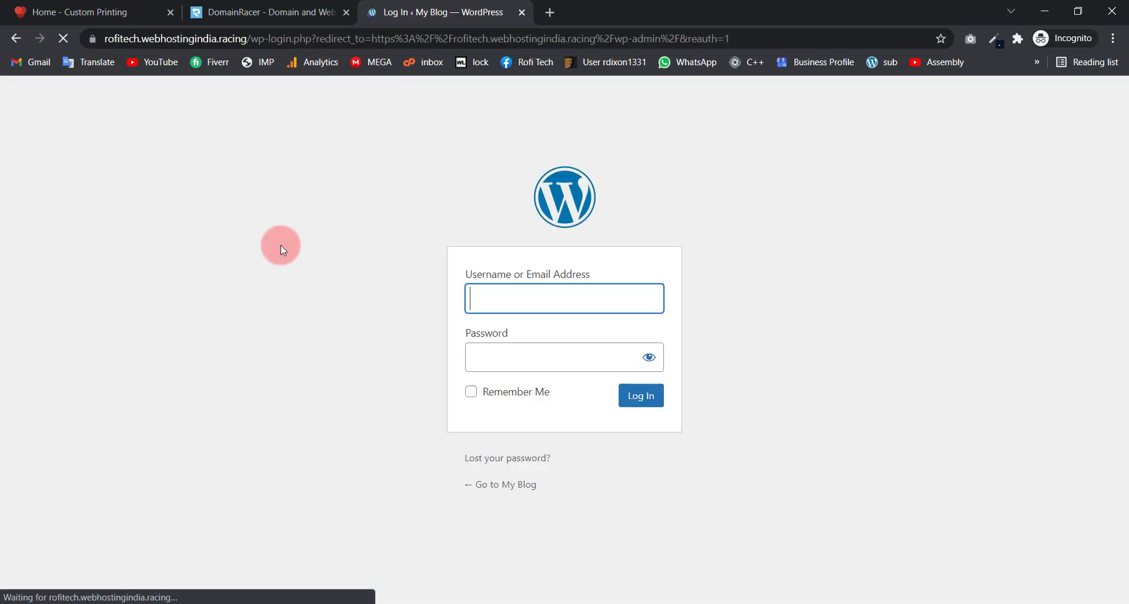
pyautogui.click(487, 298)
pyautogui.click(505, 335)
pyautogui.click(540, 357)
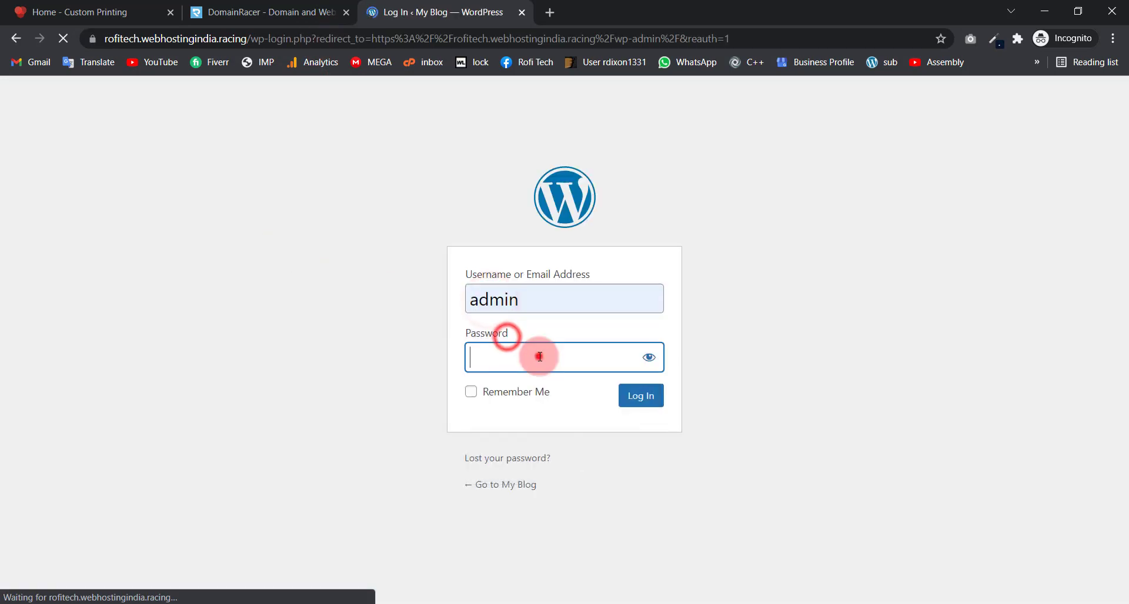
pyautogui.write('••••')
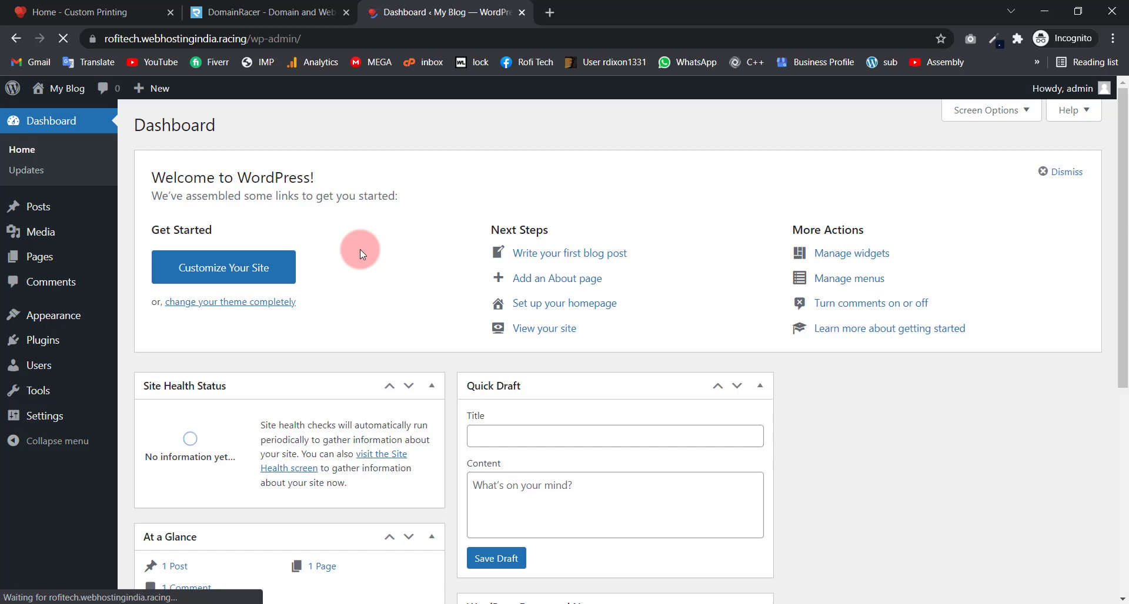
# Step: Bulk-delete both default plugins, Akismet Anti-Spam and Hello Dolly, from the Plugins list
pyautogui.click(54, 345)
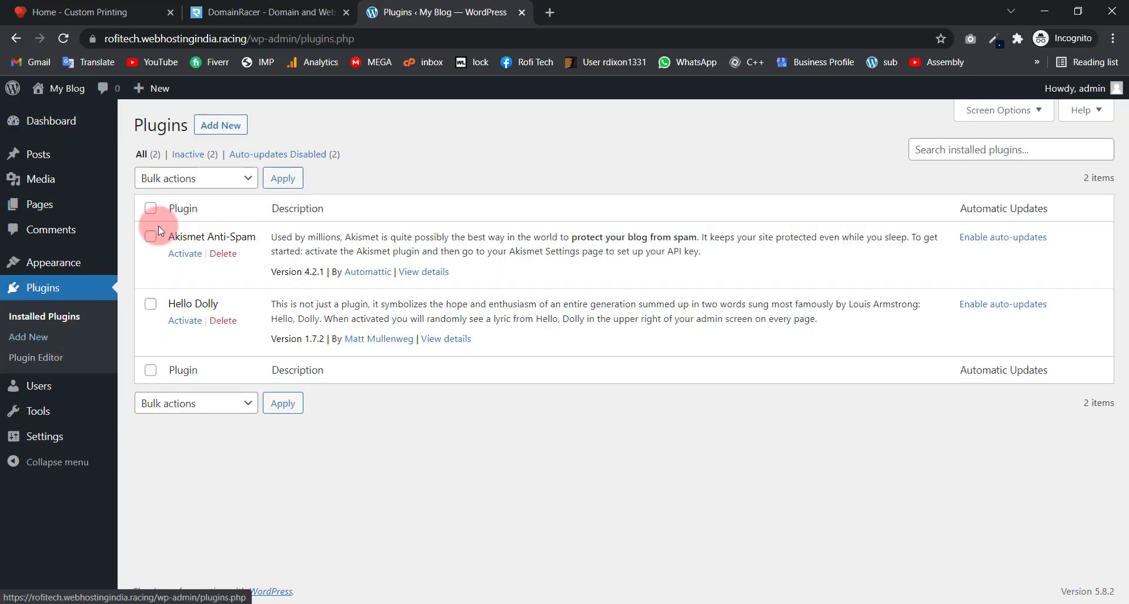
pyautogui.click(150, 208)
pyautogui.click(164, 178)
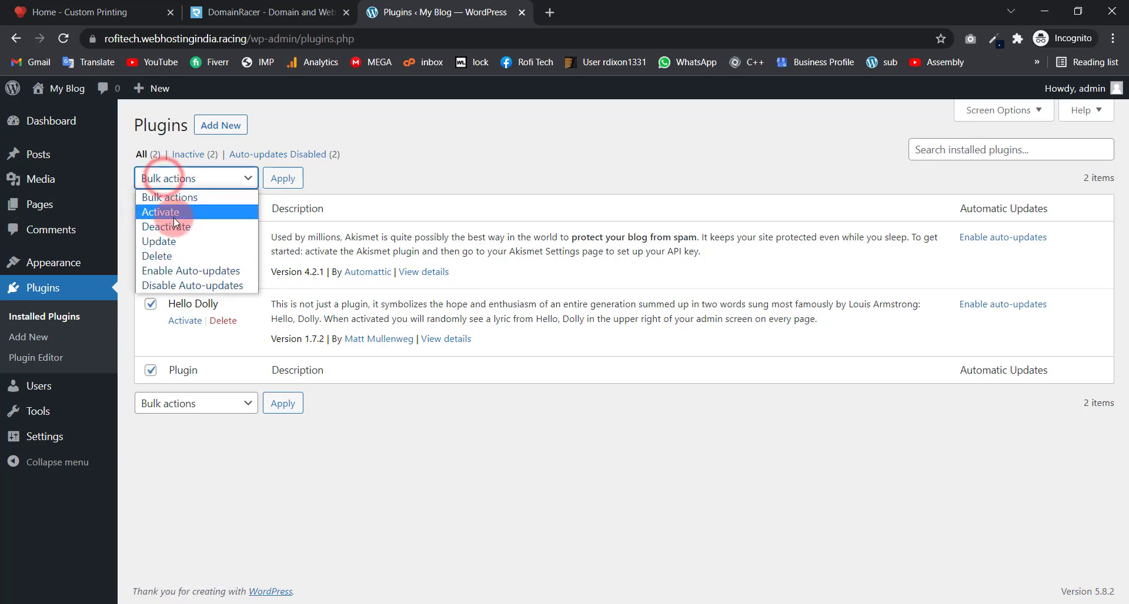
pyautogui.click(167, 255)
pyautogui.click(282, 179)
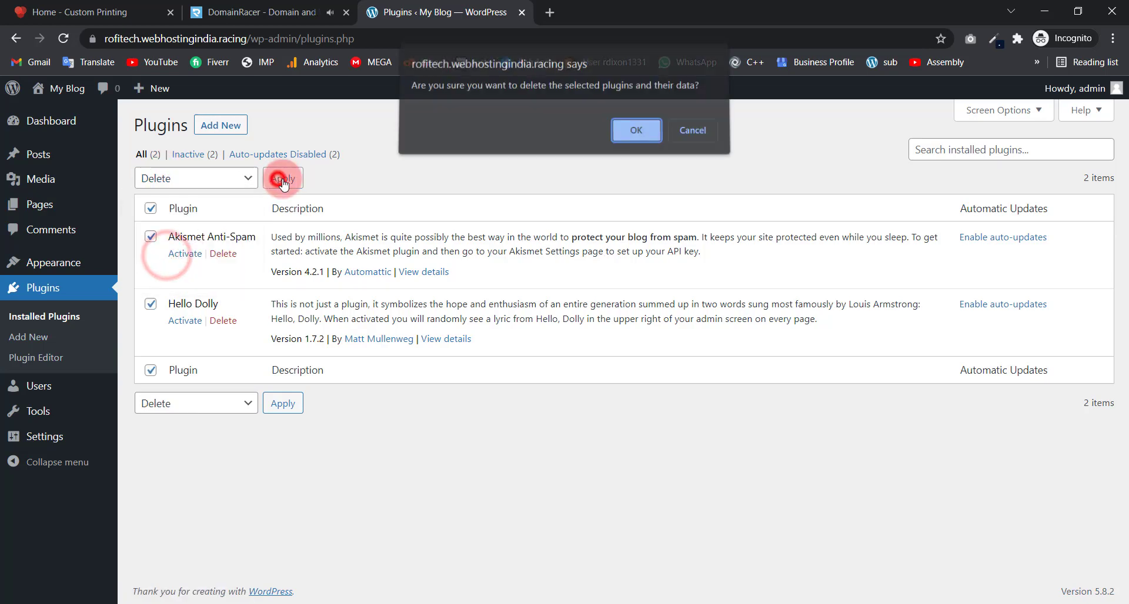
pyautogui.click(631, 133)
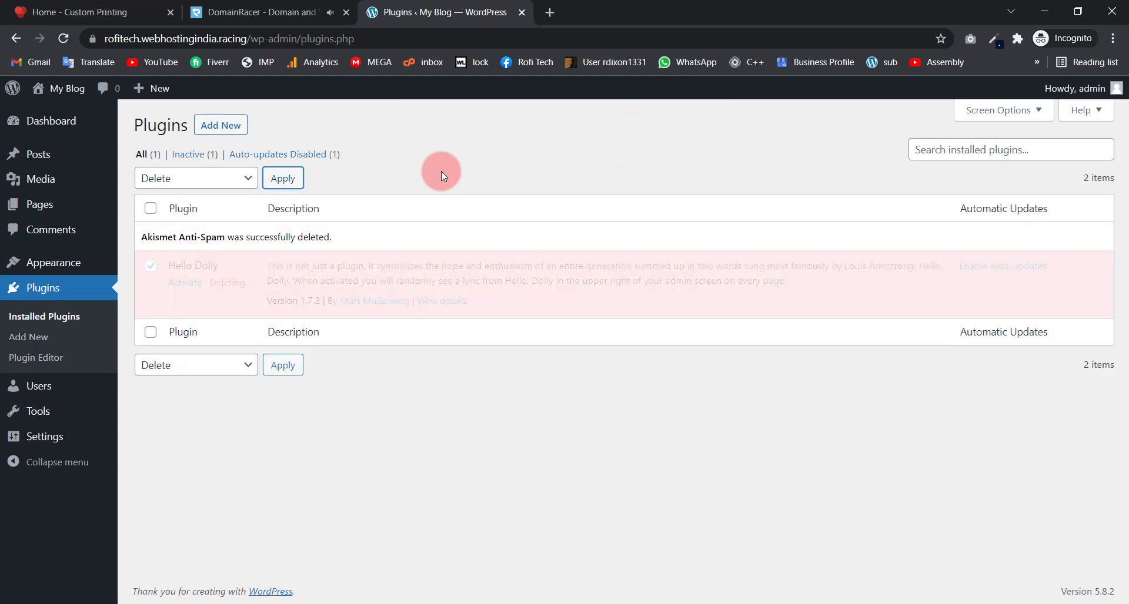
# Step: Search for Elementor under Add New, then install and activate the Elementor Website Builder plugin
pyautogui.click(221, 125)
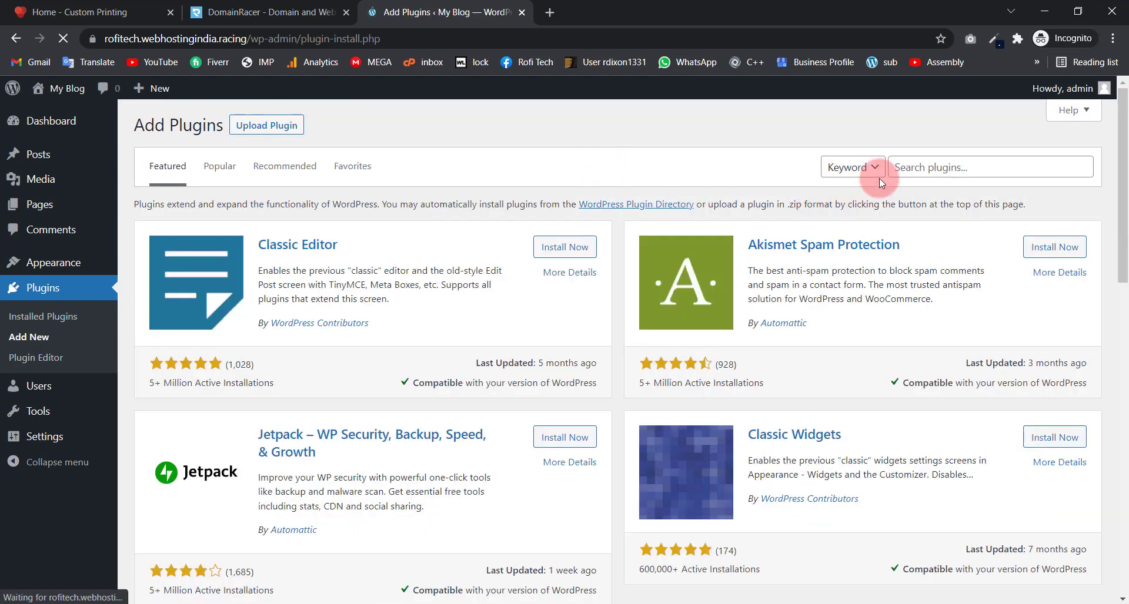
pyautogui.click(925, 167)
pyautogui.write('Ele')
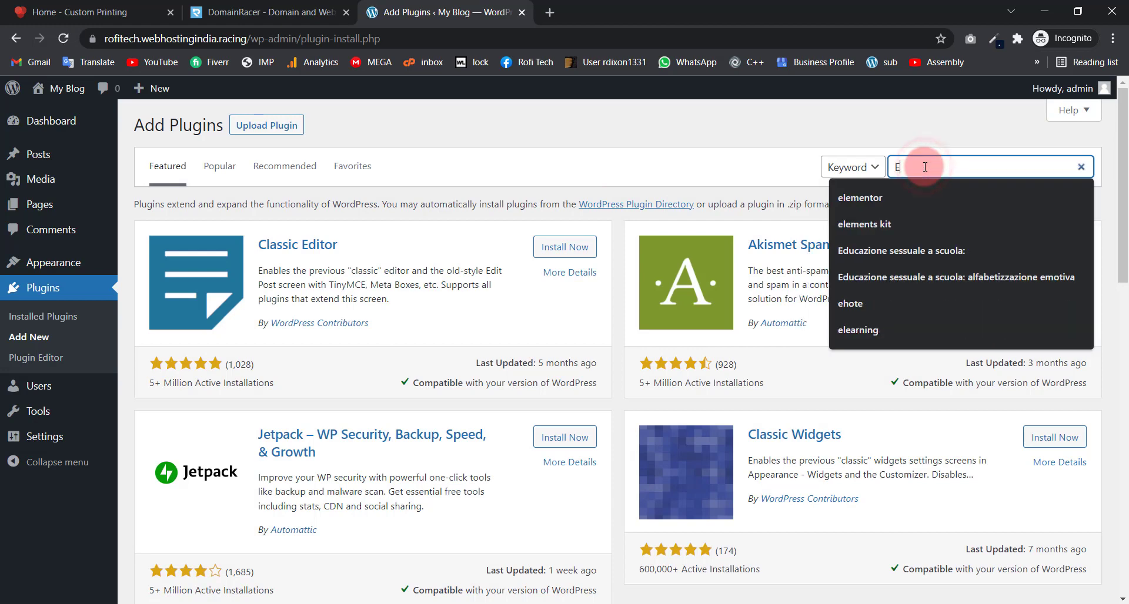
pyautogui.write('mentor')
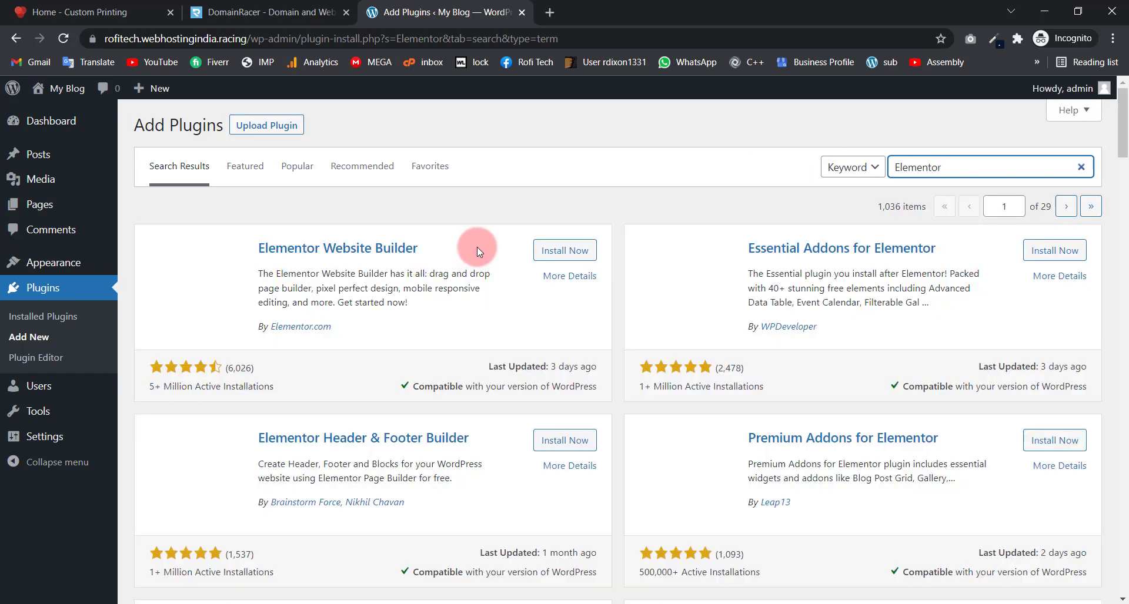
pyautogui.click(566, 252)
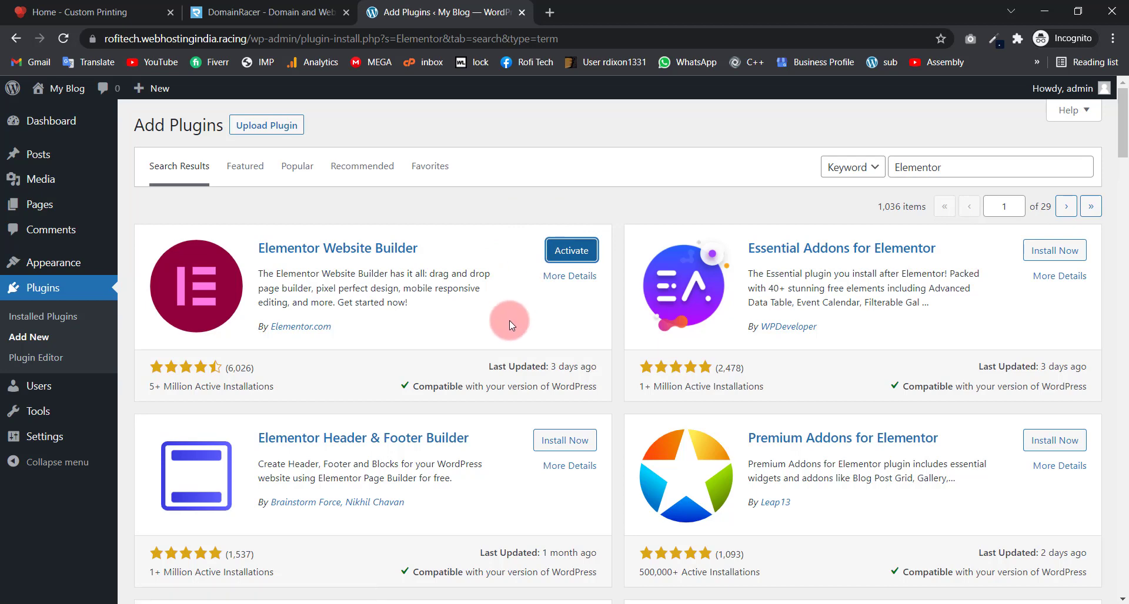
pyautogui.click(570, 253)
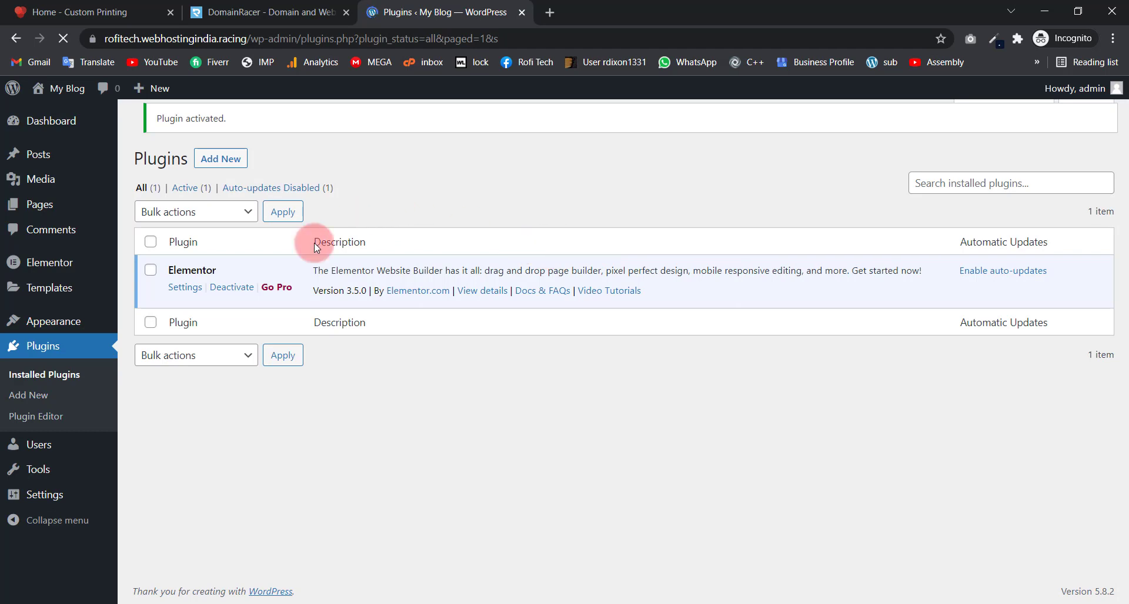
pyautogui.moveTo(63, 324)
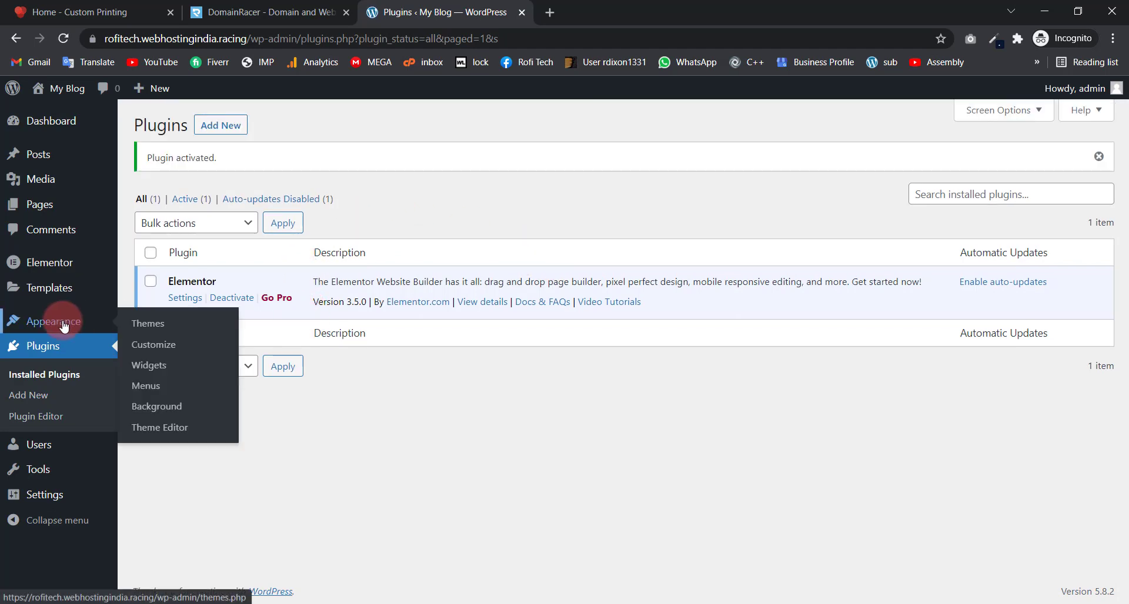
# Step: Find Astra in the Add Themes search, install it, and activate it in place of Twenty Twenty-One
pyautogui.click(140, 327)
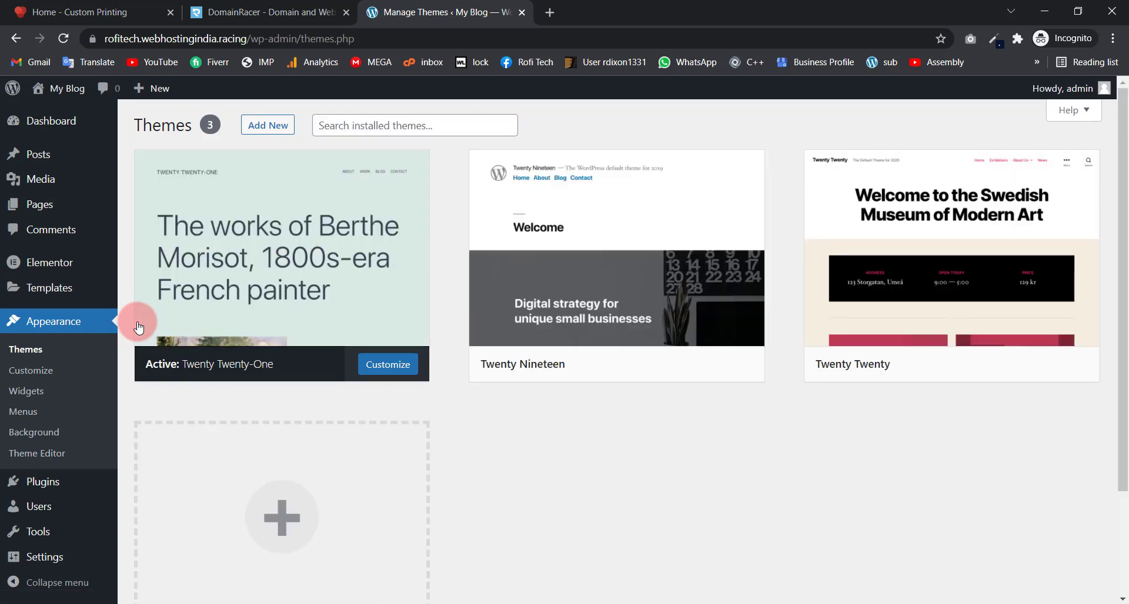
pyautogui.click(259, 135)
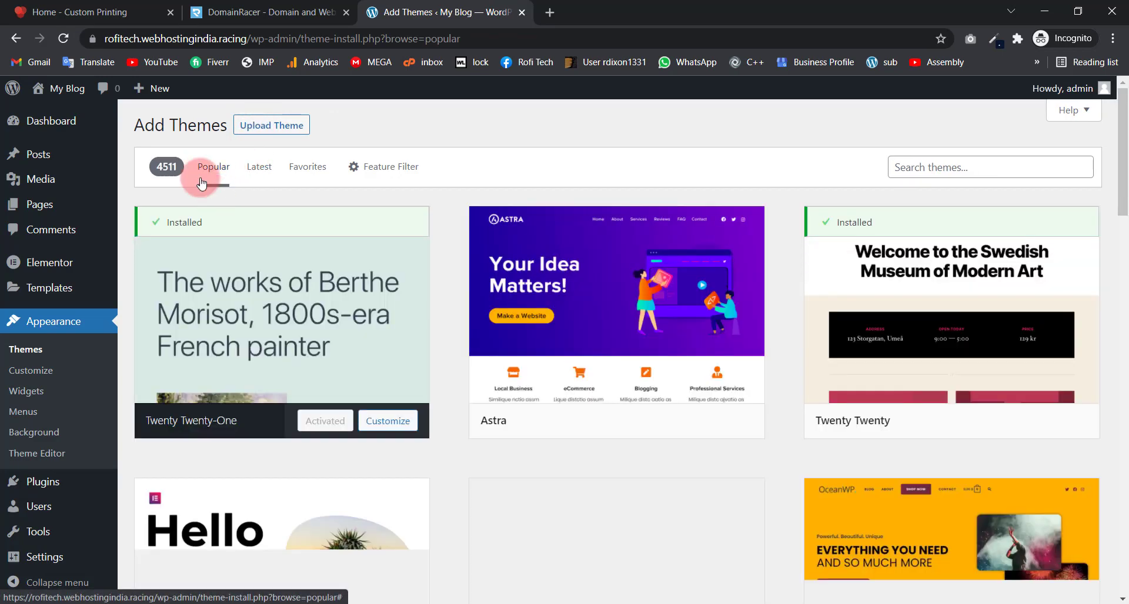
pyautogui.moveTo(432, 311)
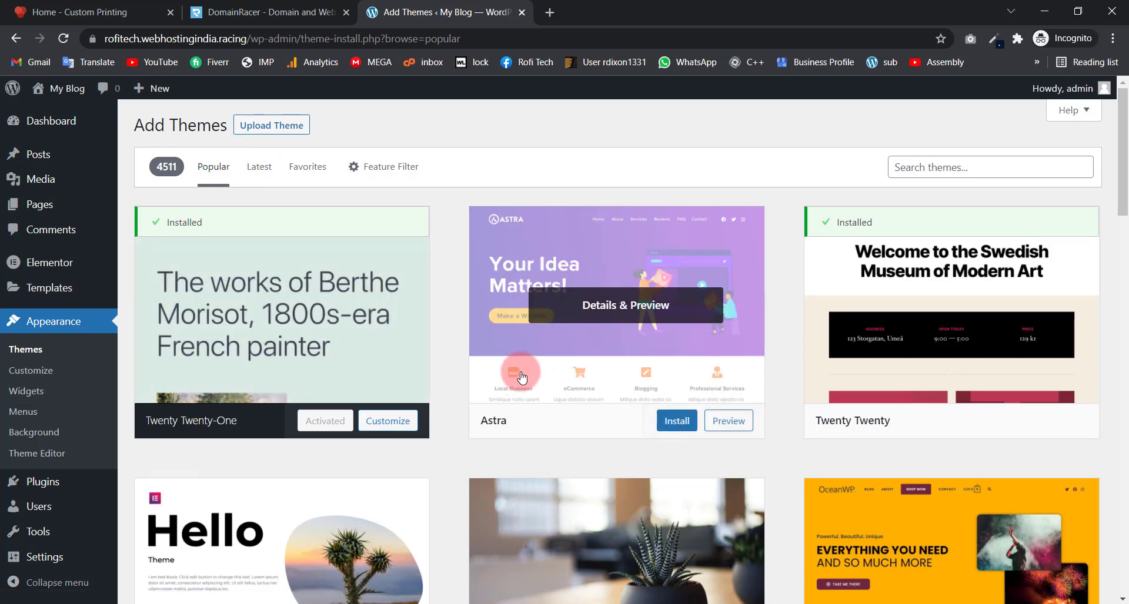
pyautogui.click(930, 167)
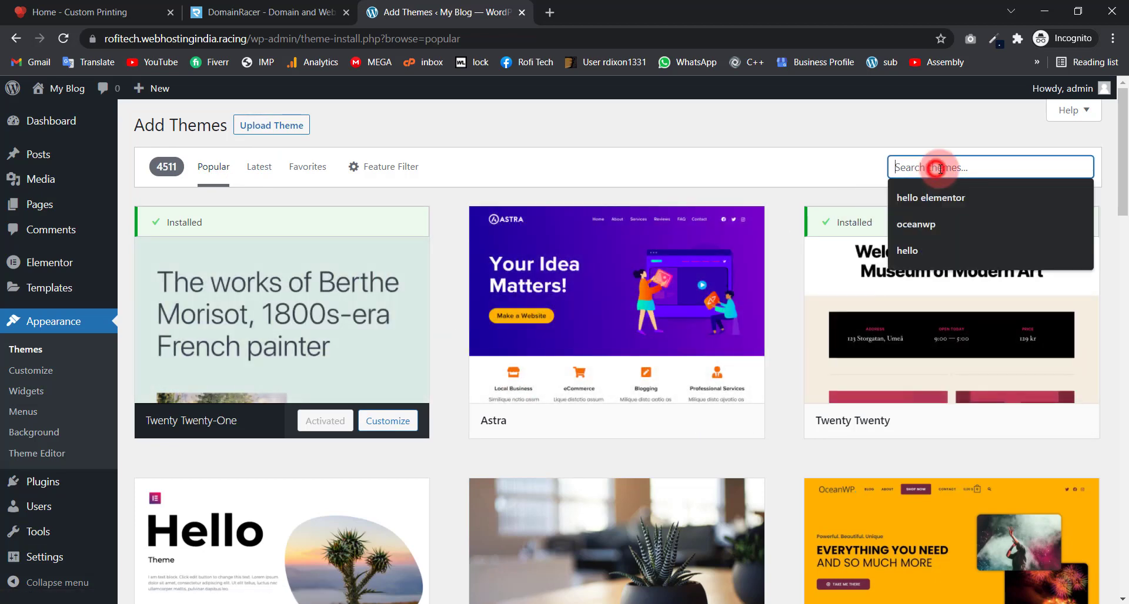
pyautogui.press('Down')
pyautogui.press('Down')
pyautogui.write('a')
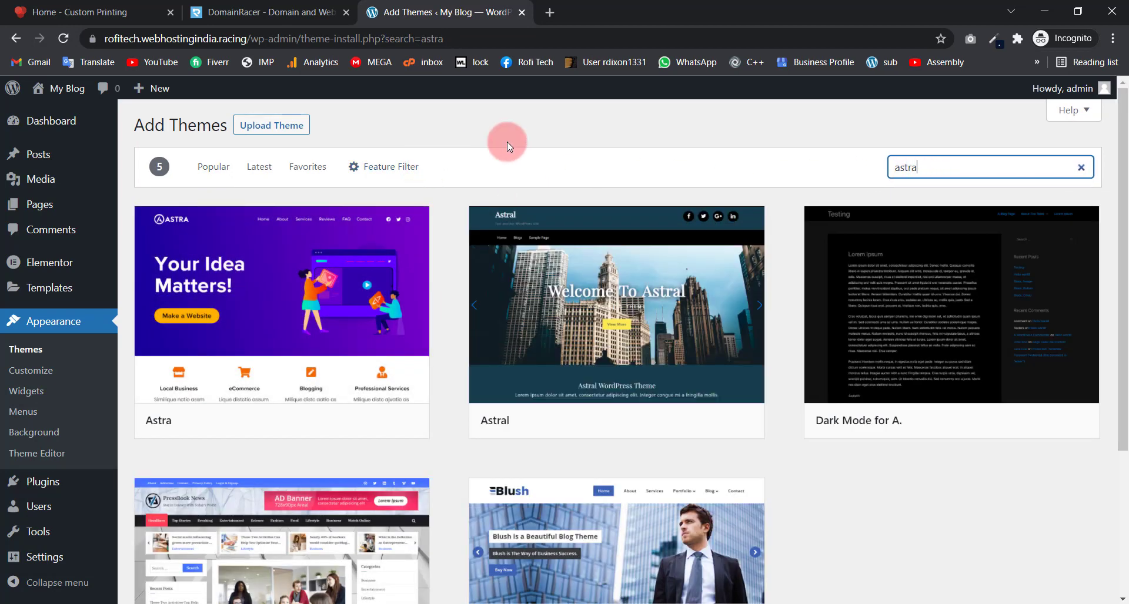
pyautogui.moveTo(229, 411)
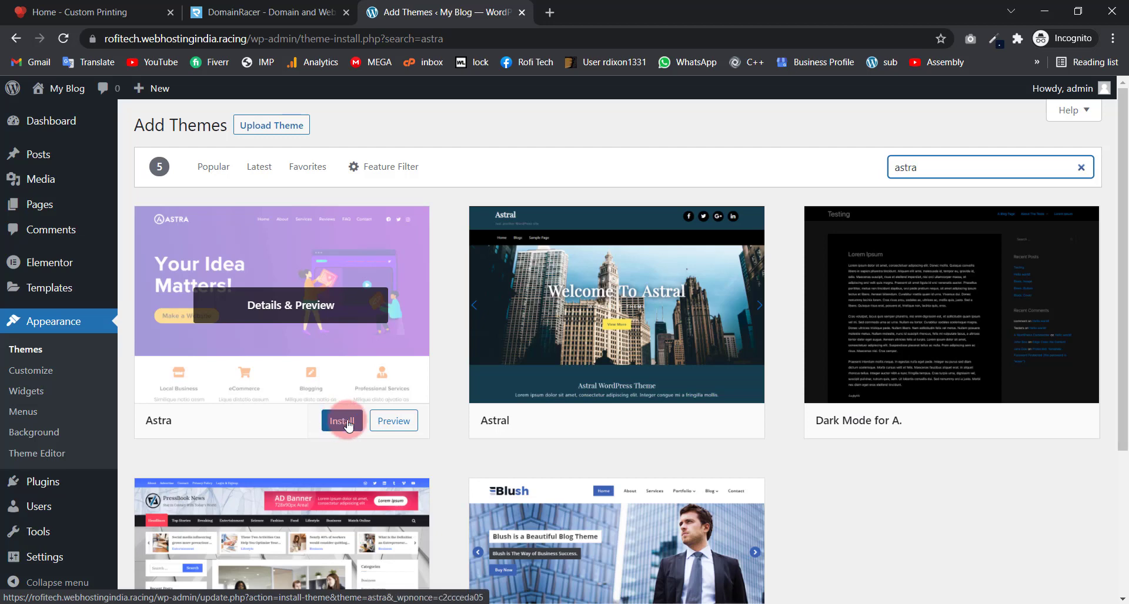
pyautogui.click(346, 424)
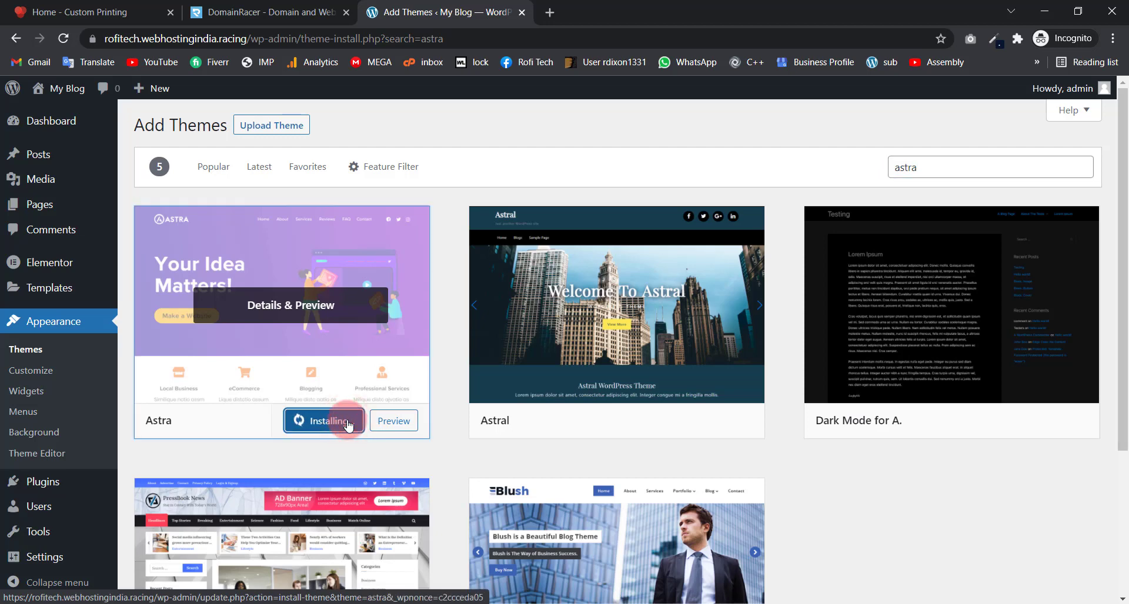
pyautogui.click(468, 141)
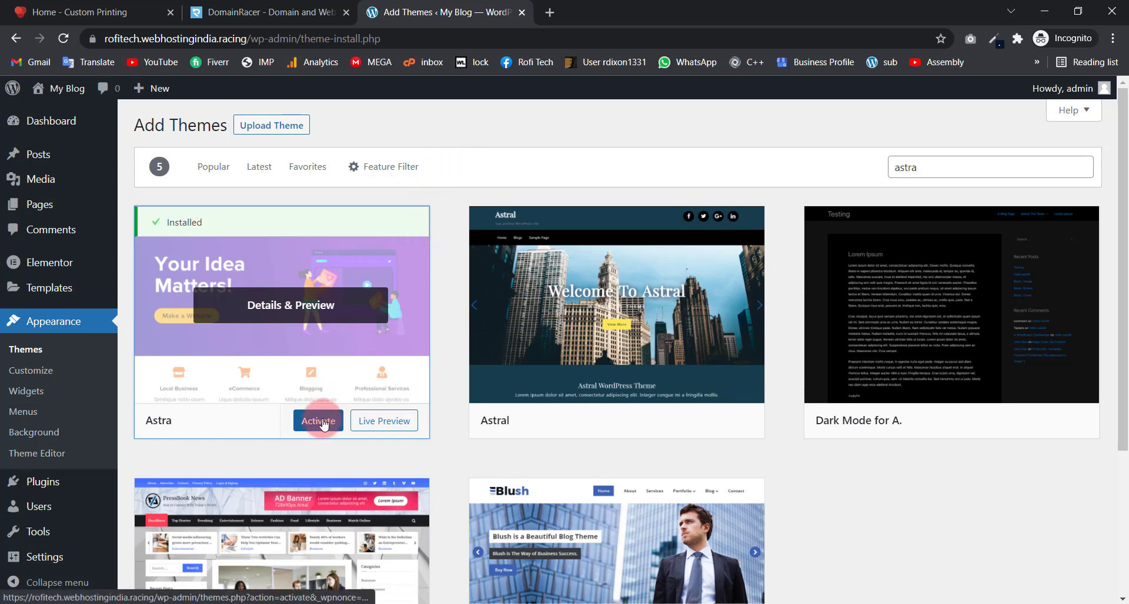
pyautogui.click(323, 423)
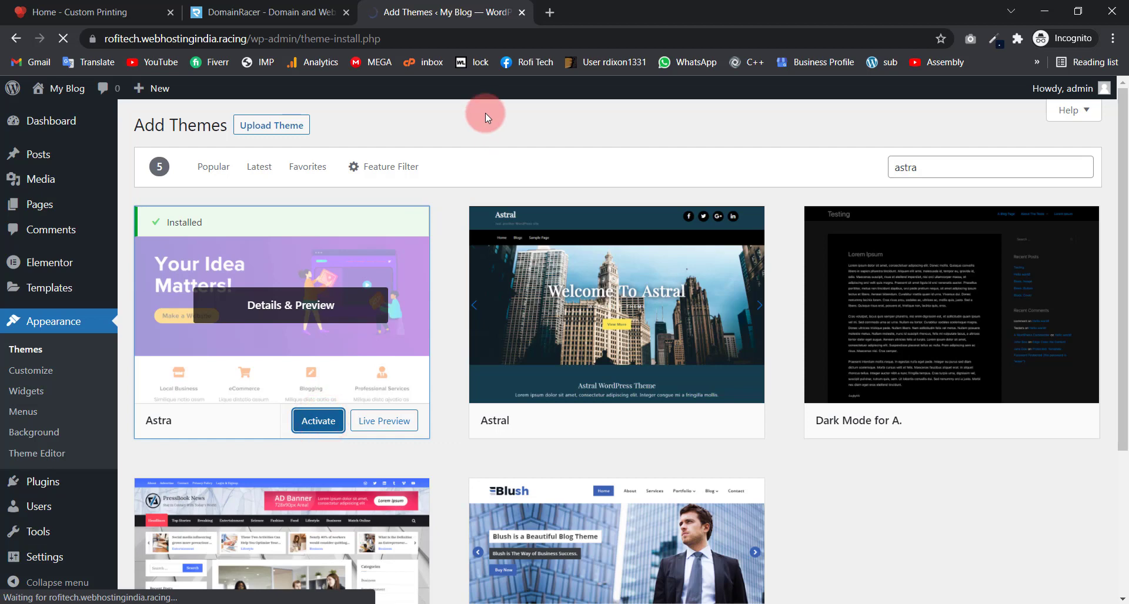
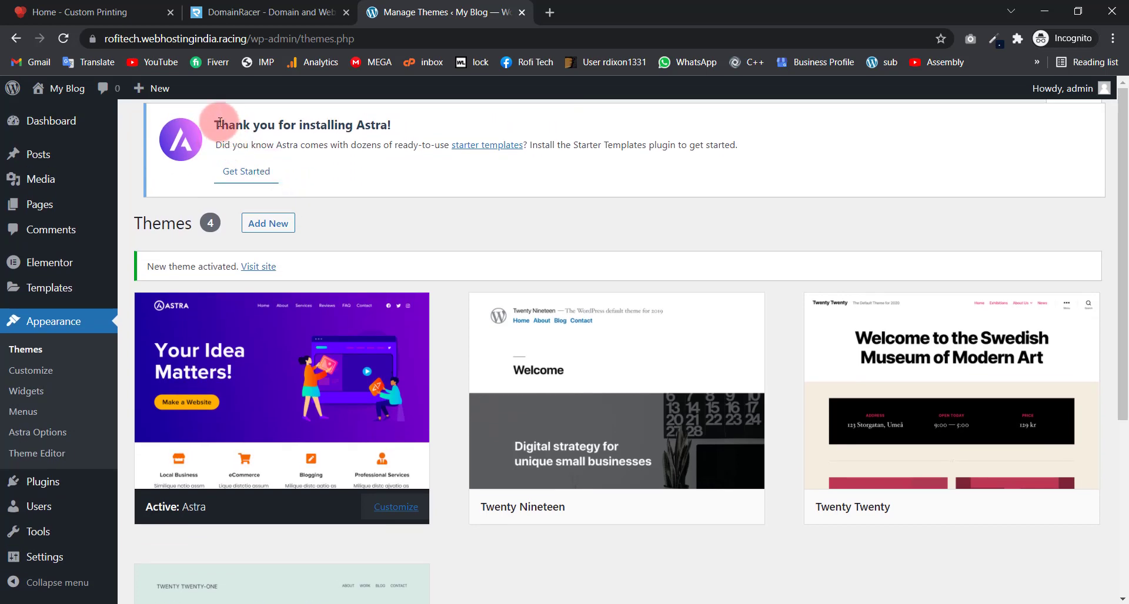
# Step: Use Get Started in the Astra thank-you notice to reach the Astra Options page
pyautogui.moveTo(220, 124); pyautogui.dragTo(381, 125)
pyautogui.click(364, 148)
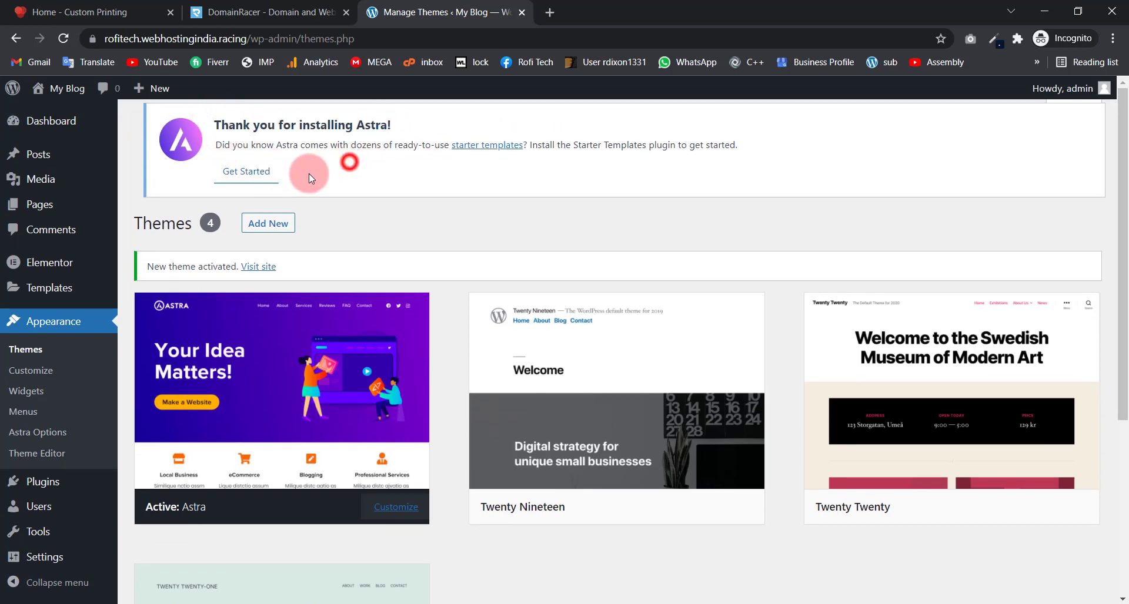
pyautogui.click(246, 175)
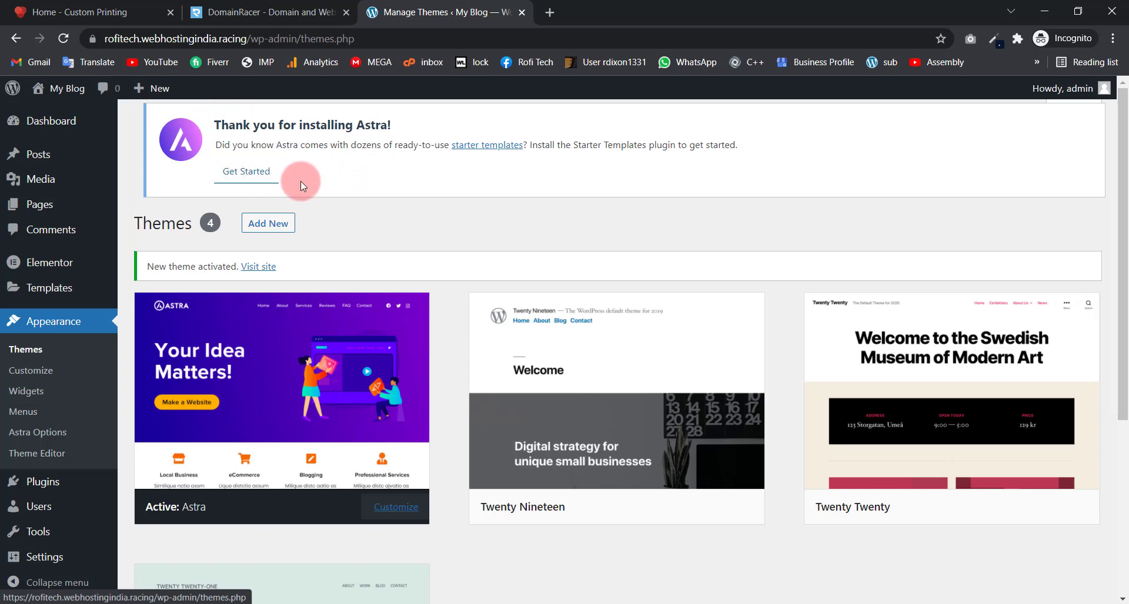
pyautogui.click(238, 181)
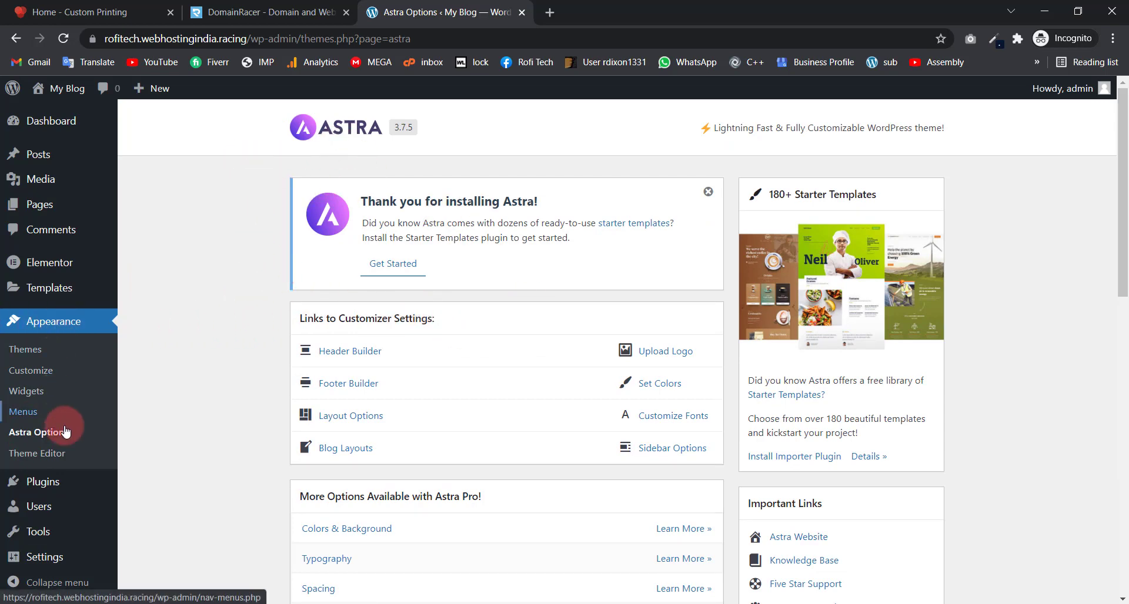
# Step: Install the Starter Templates importer, pick Elementor as page builder, then exit to the Dashboard
pyautogui.click(37, 441)
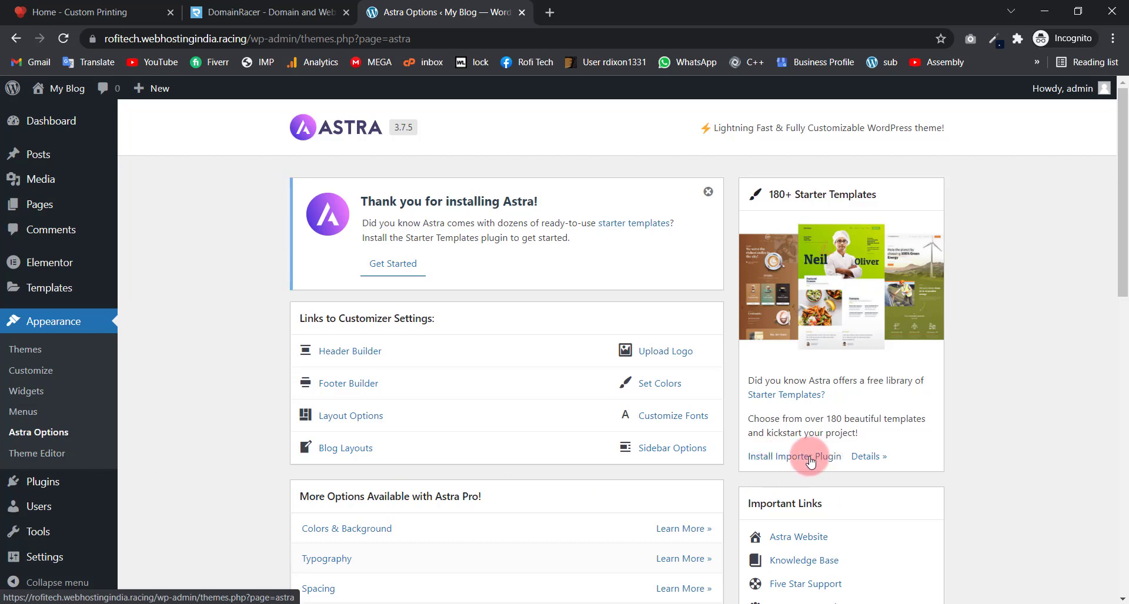
pyautogui.click(792, 460)
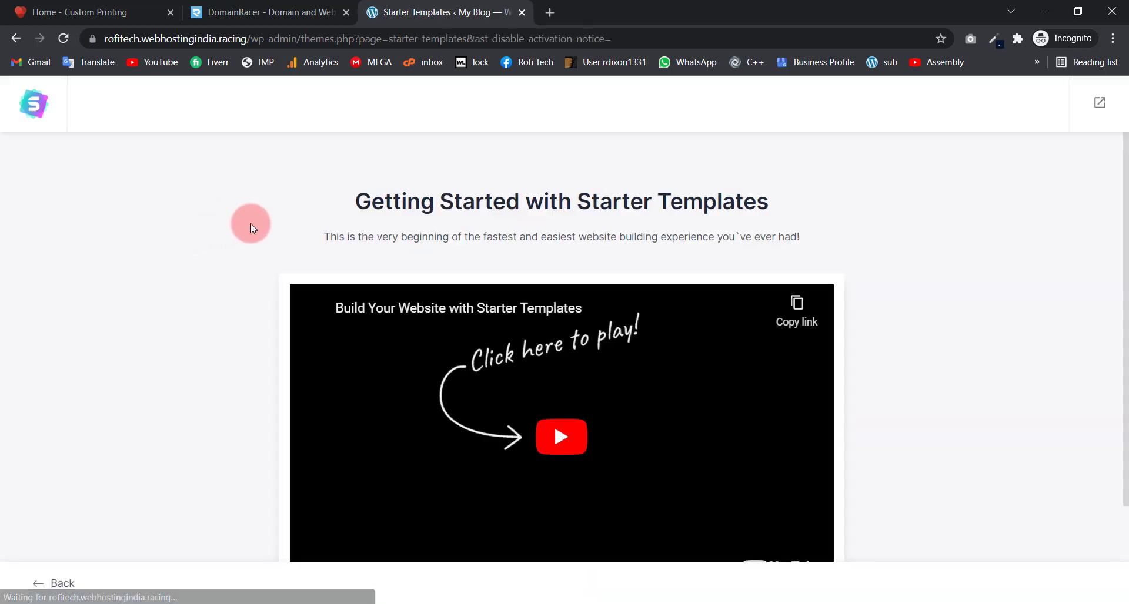
pyautogui.scroll(-1, 213, 257)
pyautogui.scroll(-2, 212, 253)
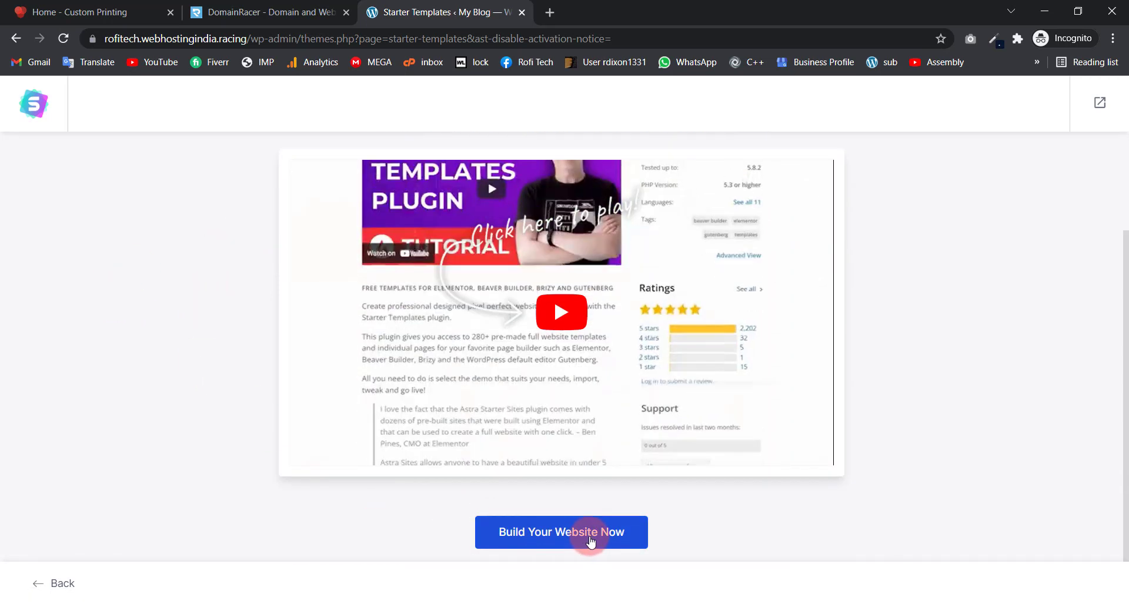
pyautogui.click(591, 540)
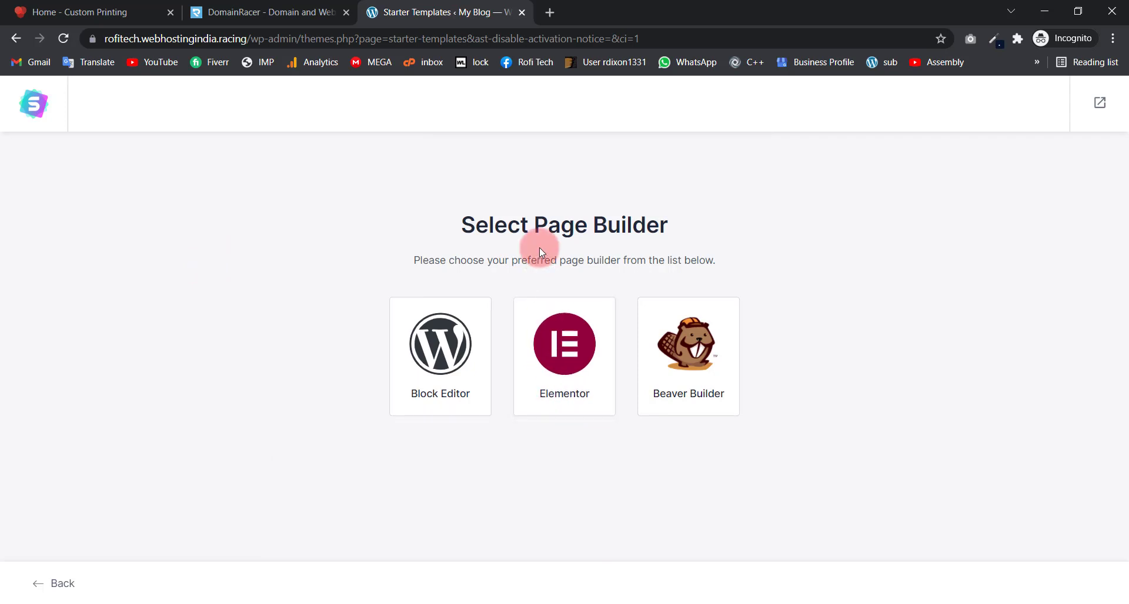
pyautogui.click(573, 344)
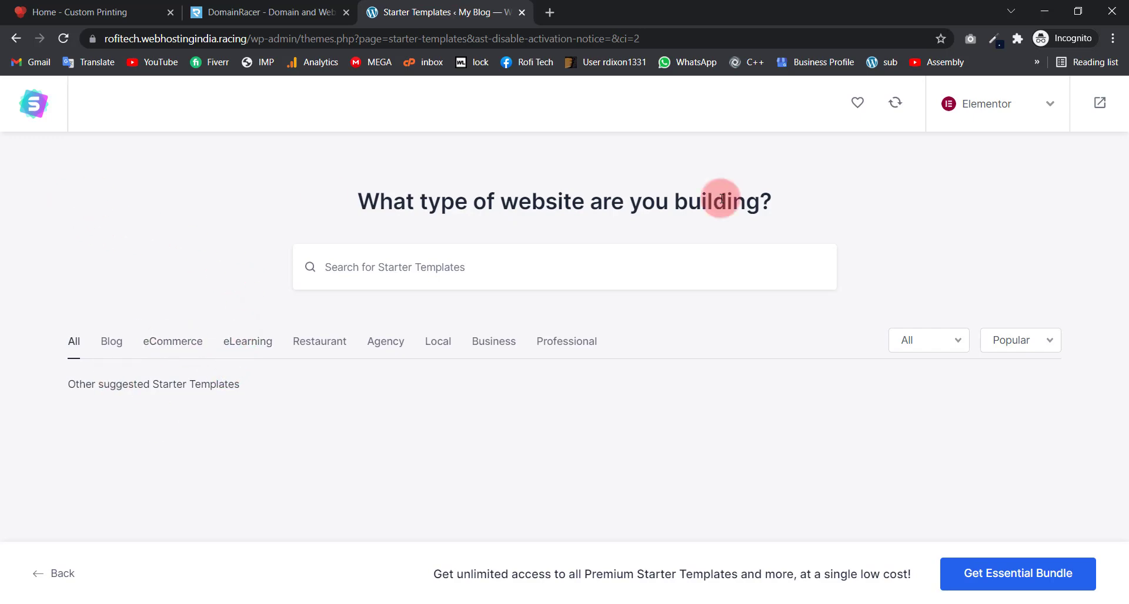
pyautogui.click(1098, 101)
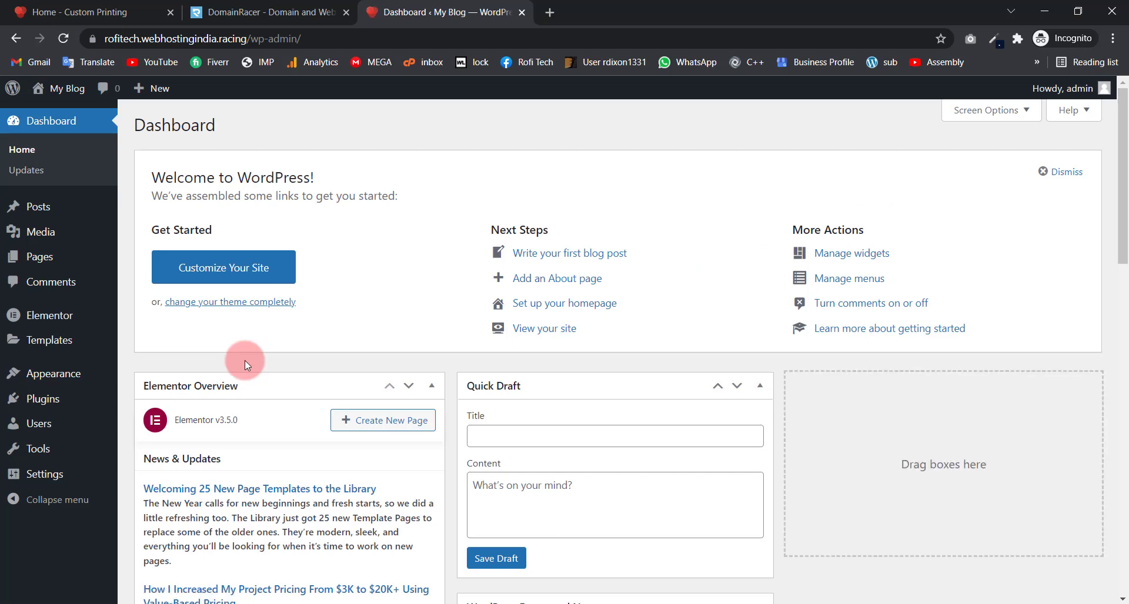
# Step: Open Appearance > Starter Templates, search 'printin', and browse the matching template cards
pyautogui.click(64, 374)
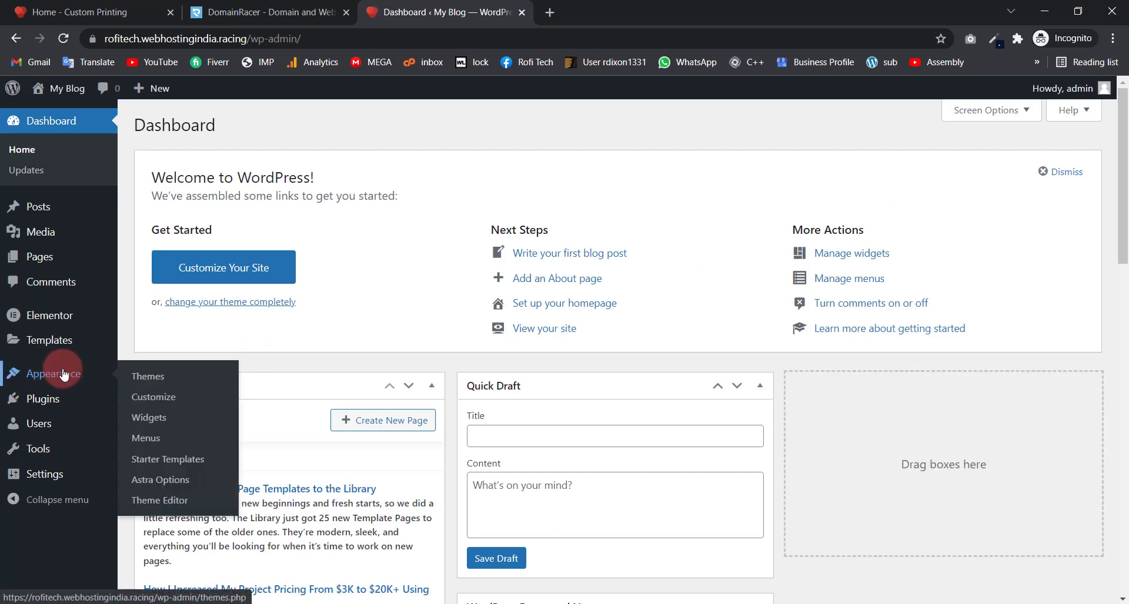
pyautogui.click(164, 461)
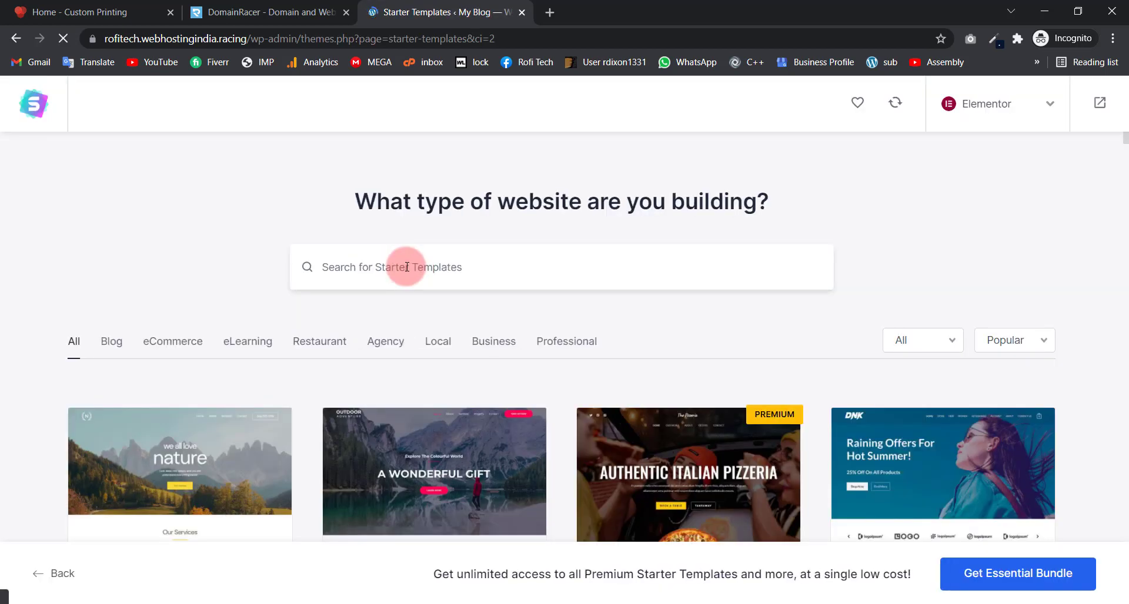
pyautogui.click(407, 267)
pyautogui.write('printing')
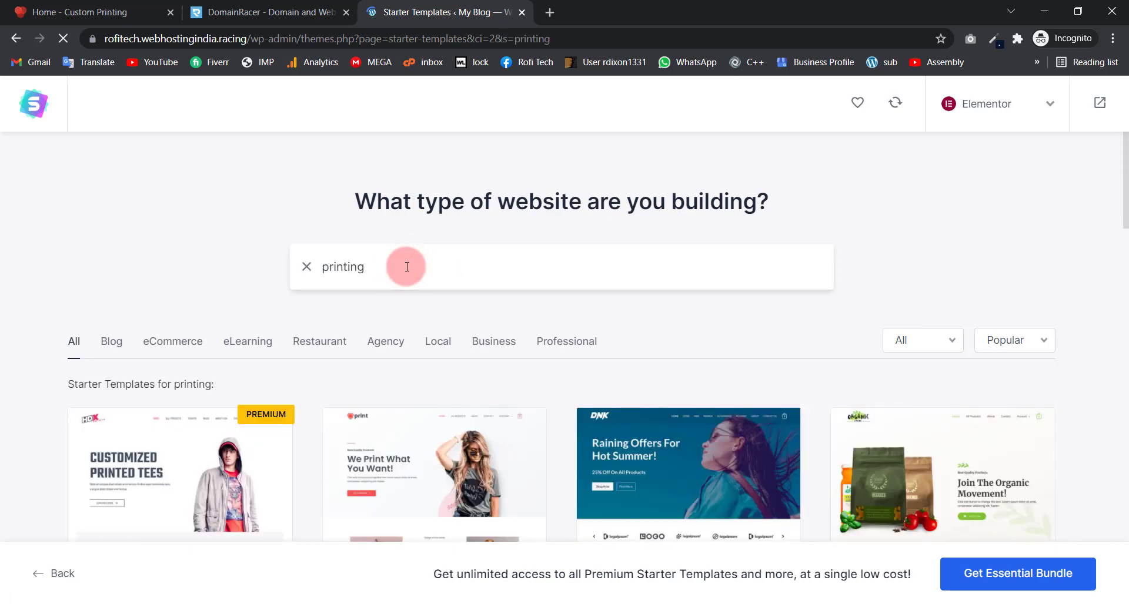
pyautogui.scroll(-5, 433, 306)
pyautogui.scroll(5, 379, 333)
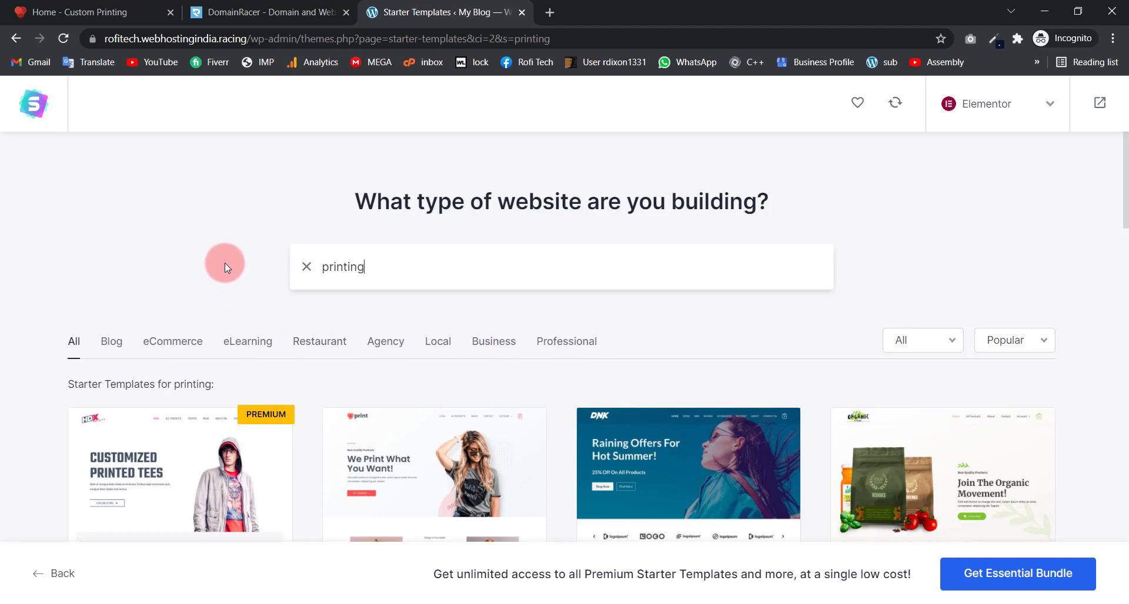
pyautogui.scroll(-1, 221, 280)
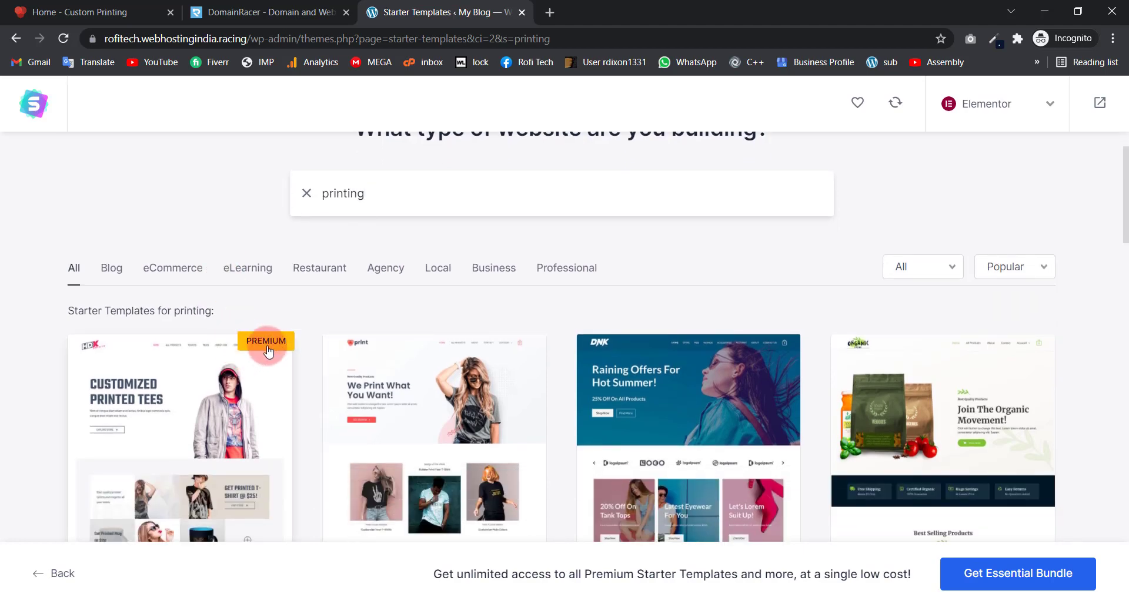
pyautogui.scroll(1, 229, 304)
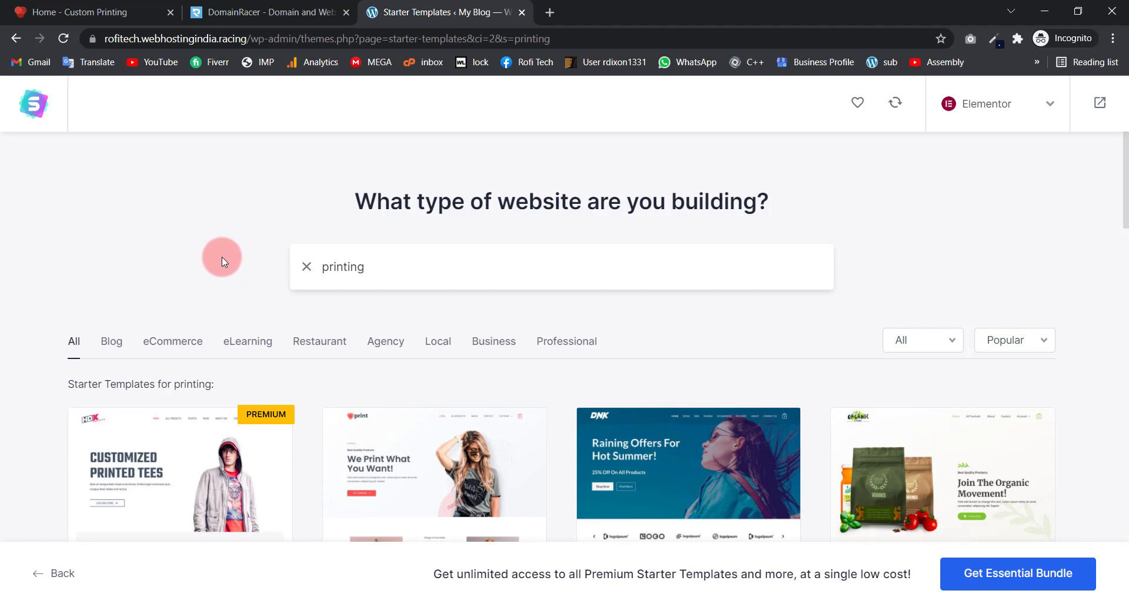
pyautogui.scroll(-4, 222, 259)
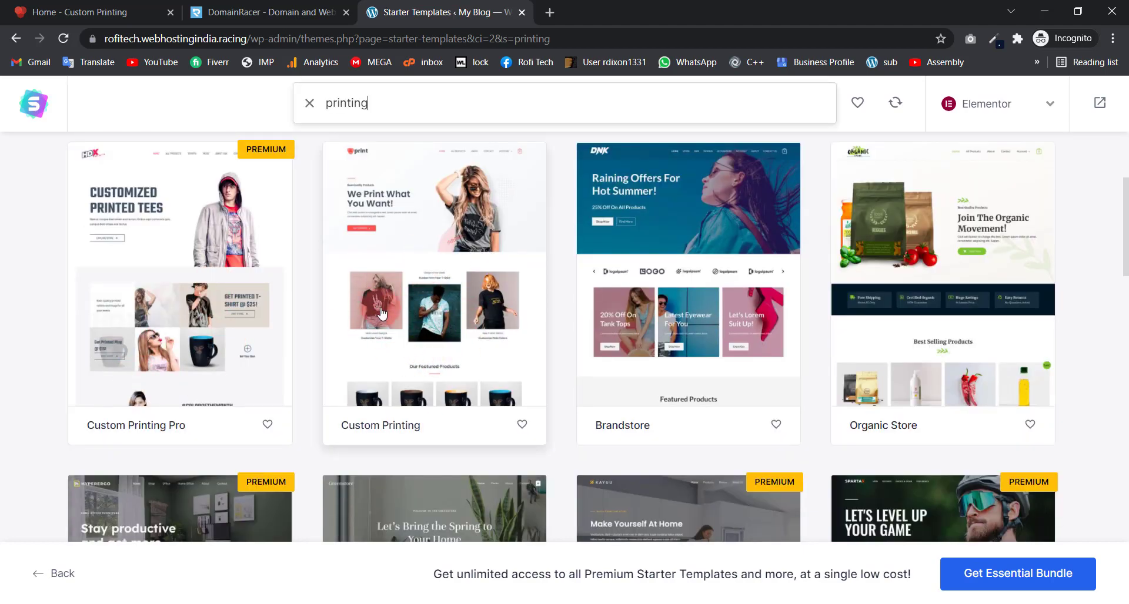
# Step: Choose the Custom Printing template and skip uploading a logo
pyautogui.click(427, 313)
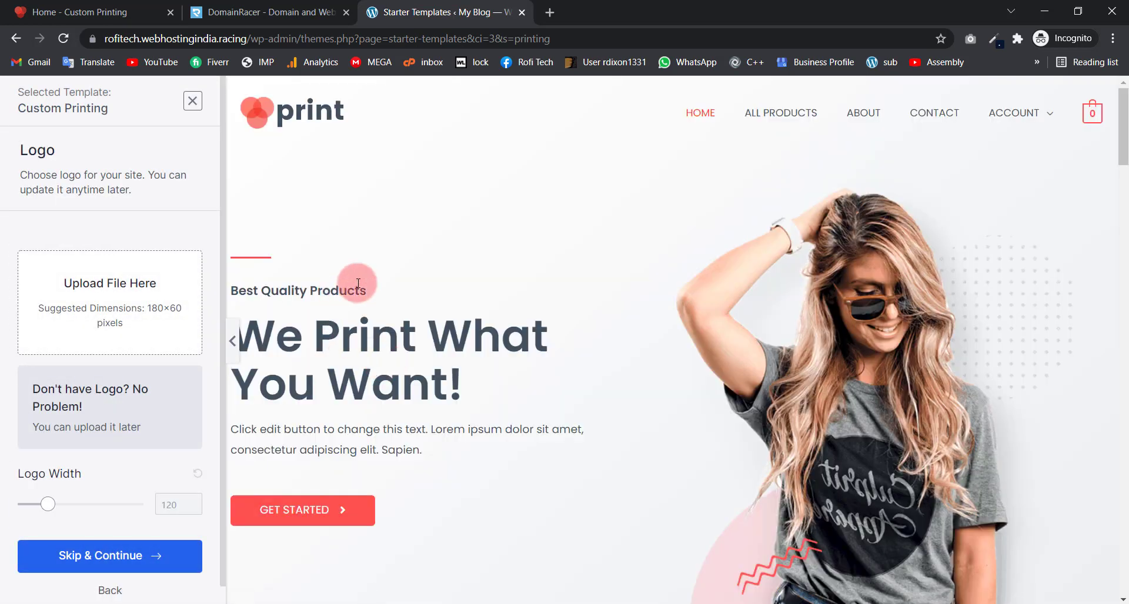
pyautogui.click(93, 296)
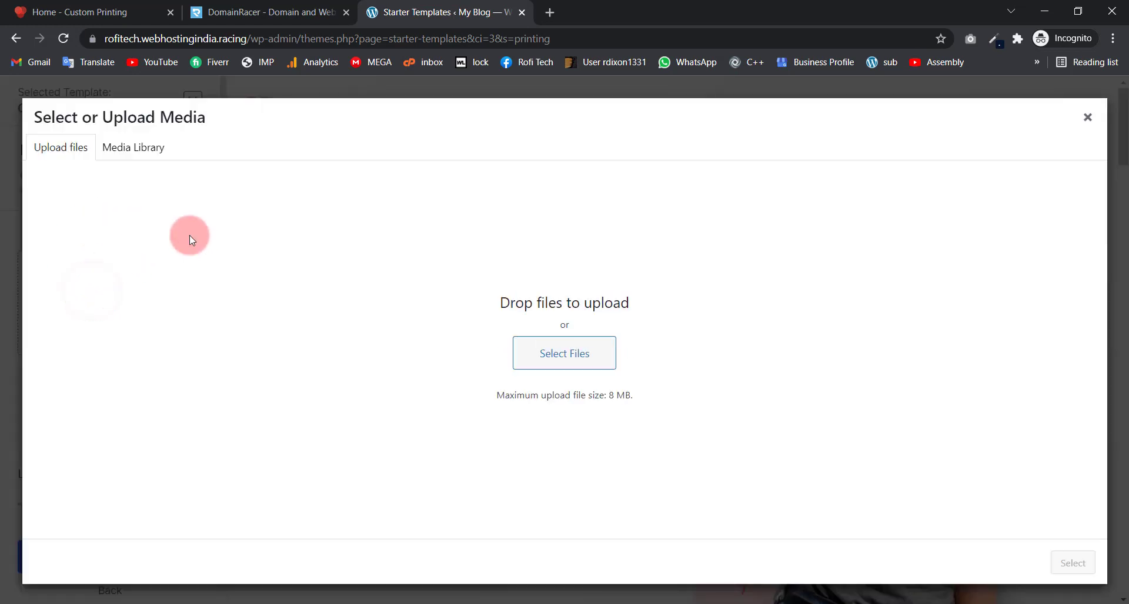
pyautogui.click(1087, 120)
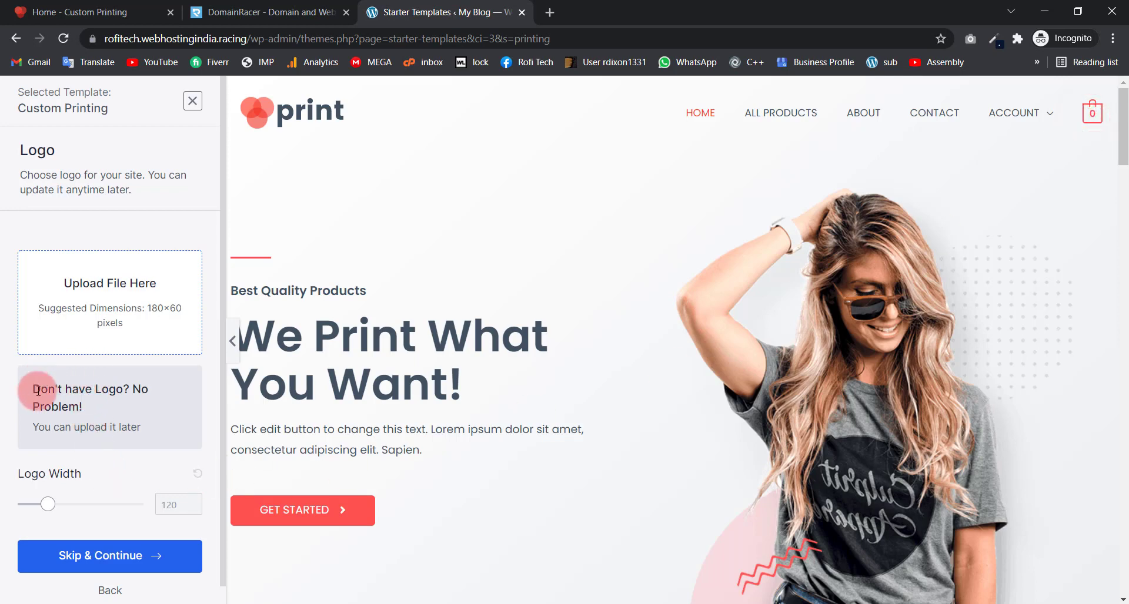
pyautogui.click(90, 559)
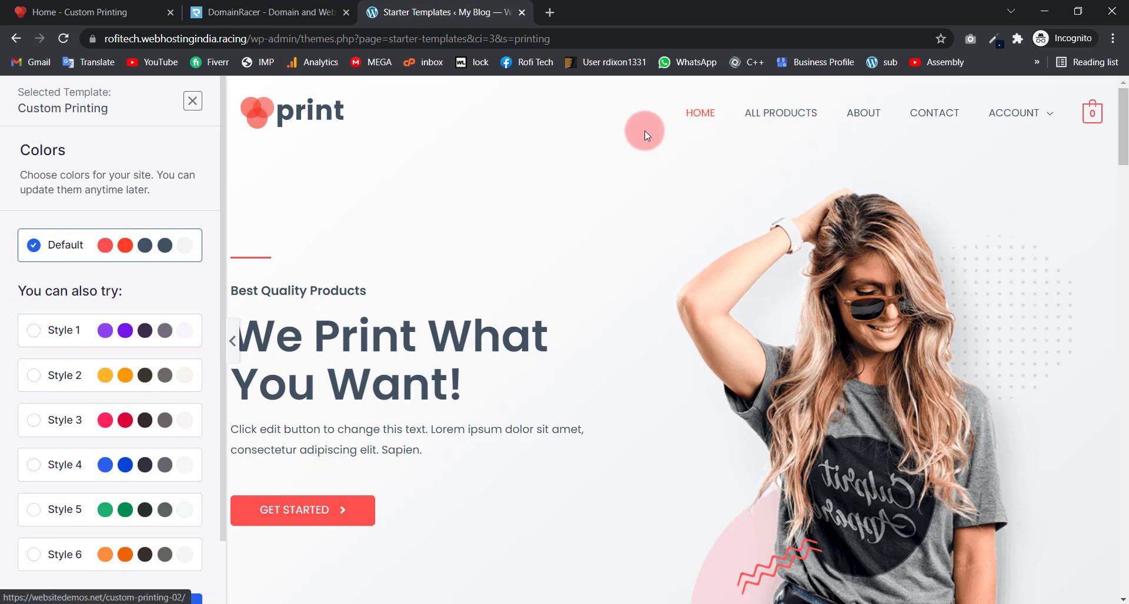
# Step: Preview colour palettes Style 1 through 6, then keep the Default red palette
pyautogui.click(34, 333)
pyautogui.click(33, 375)
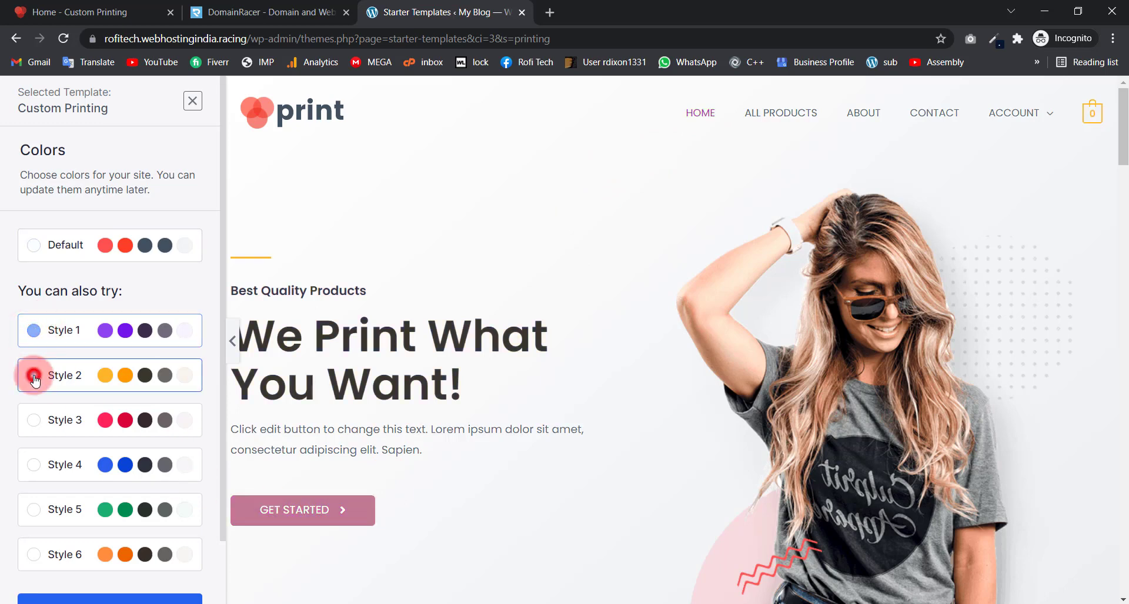
pyautogui.click(34, 421)
pyautogui.click(33, 465)
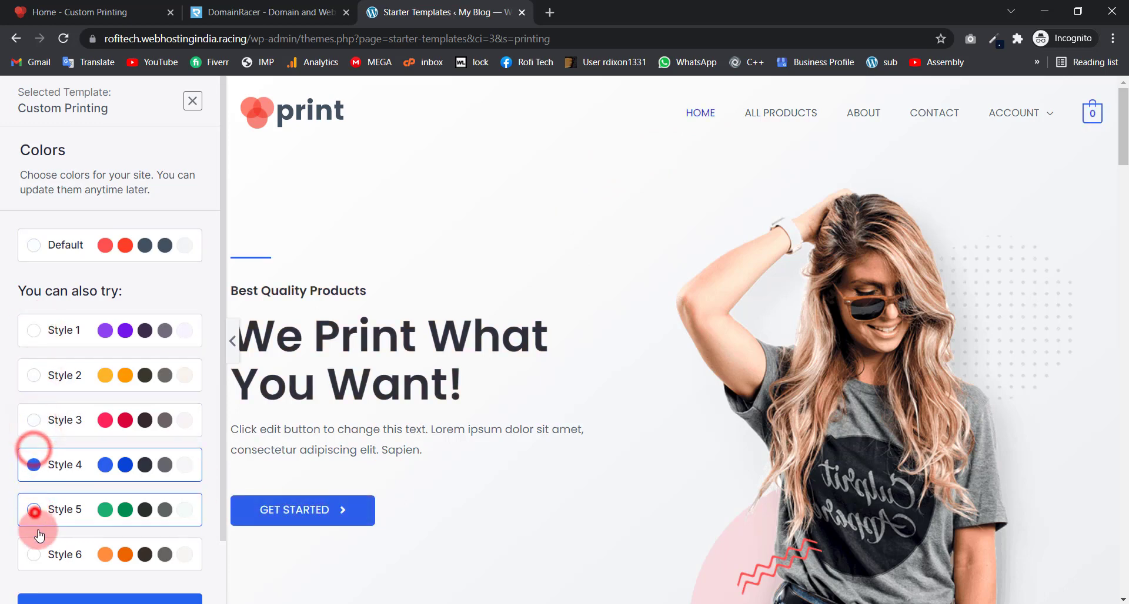
pyautogui.click(33, 510)
pyautogui.click(37, 544)
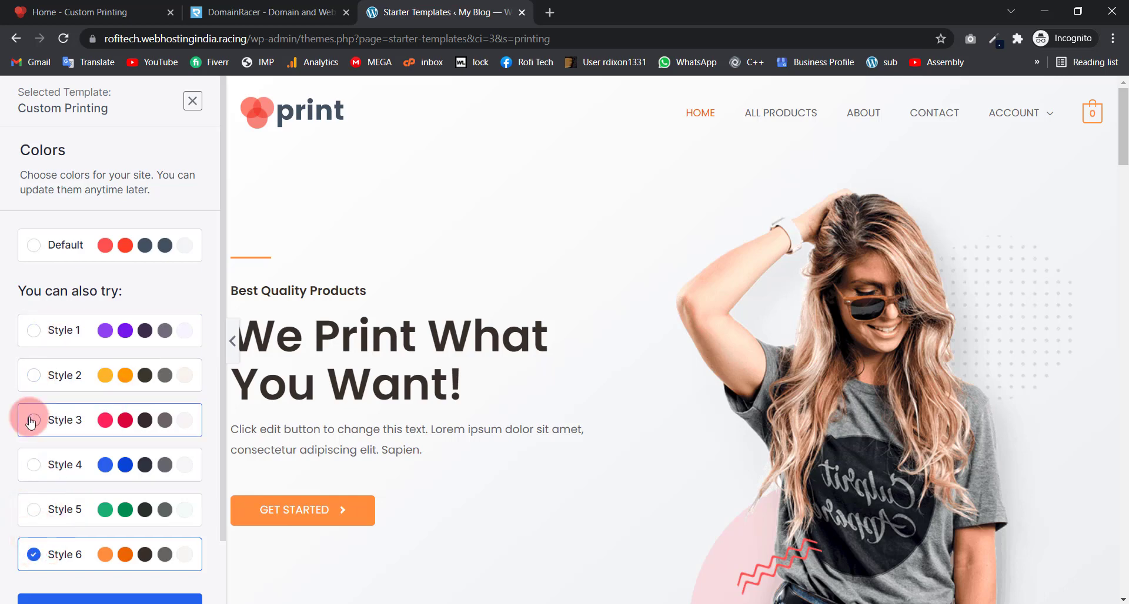
pyautogui.click(34, 333)
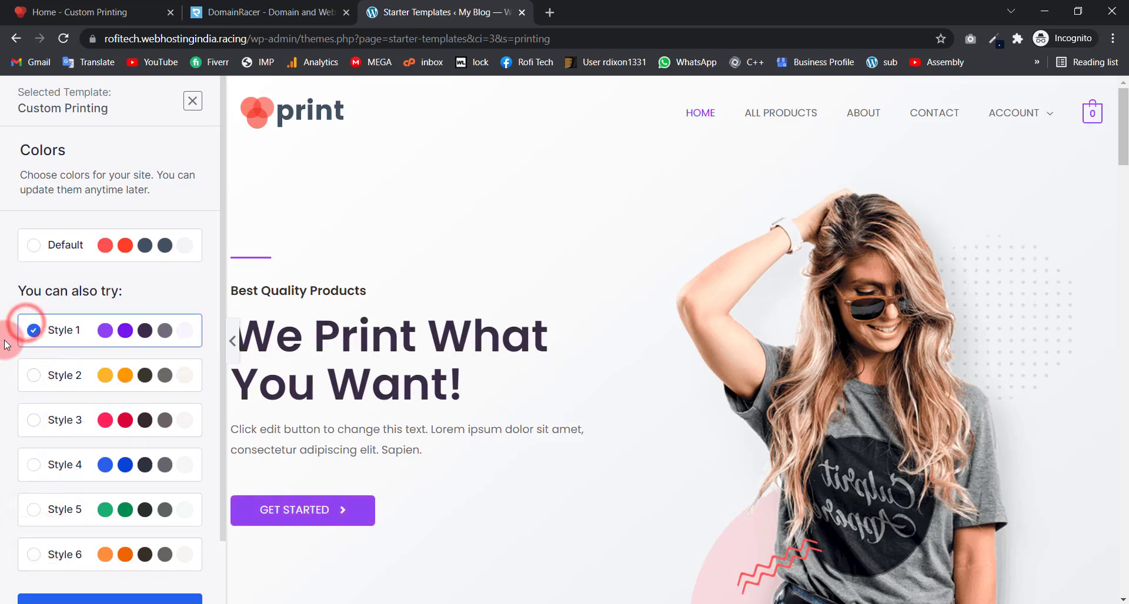
pyautogui.click(34, 247)
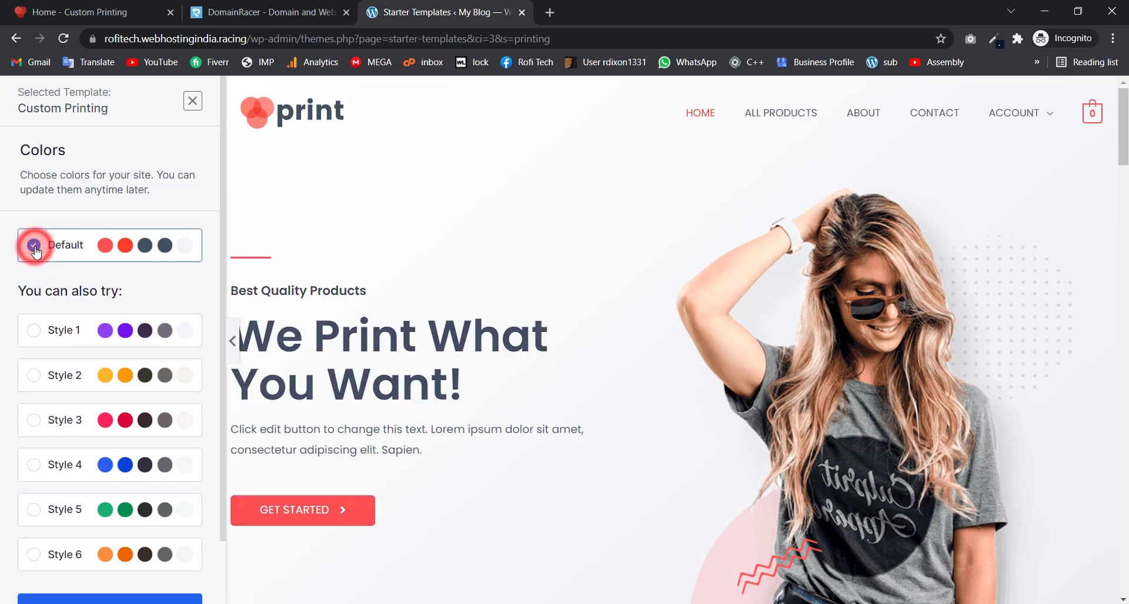
pyautogui.scroll(-1, 93, 436)
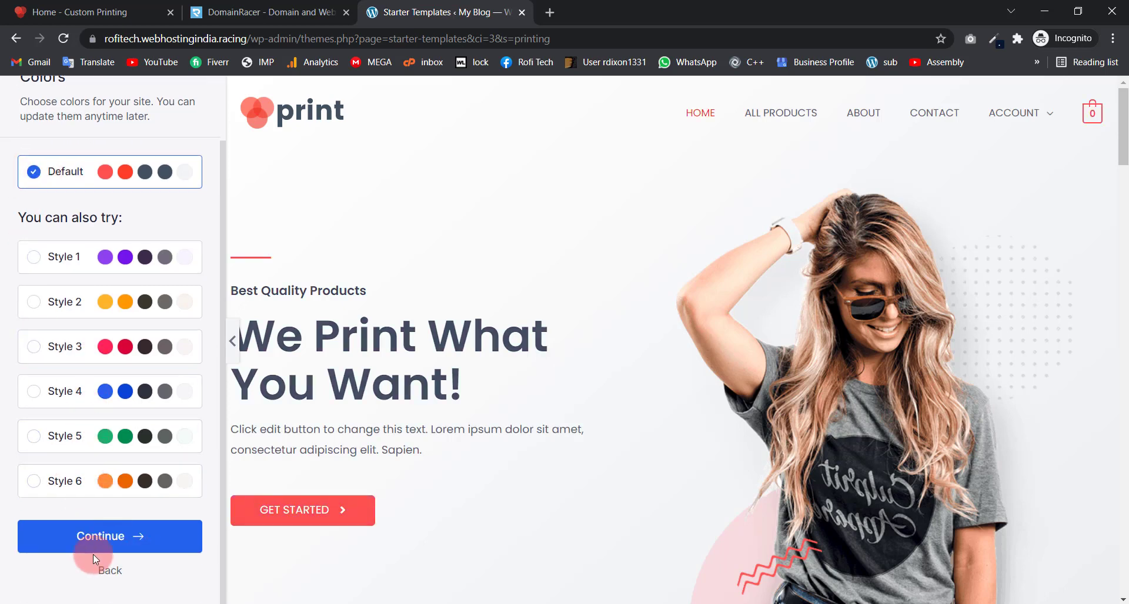
pyautogui.click(99, 538)
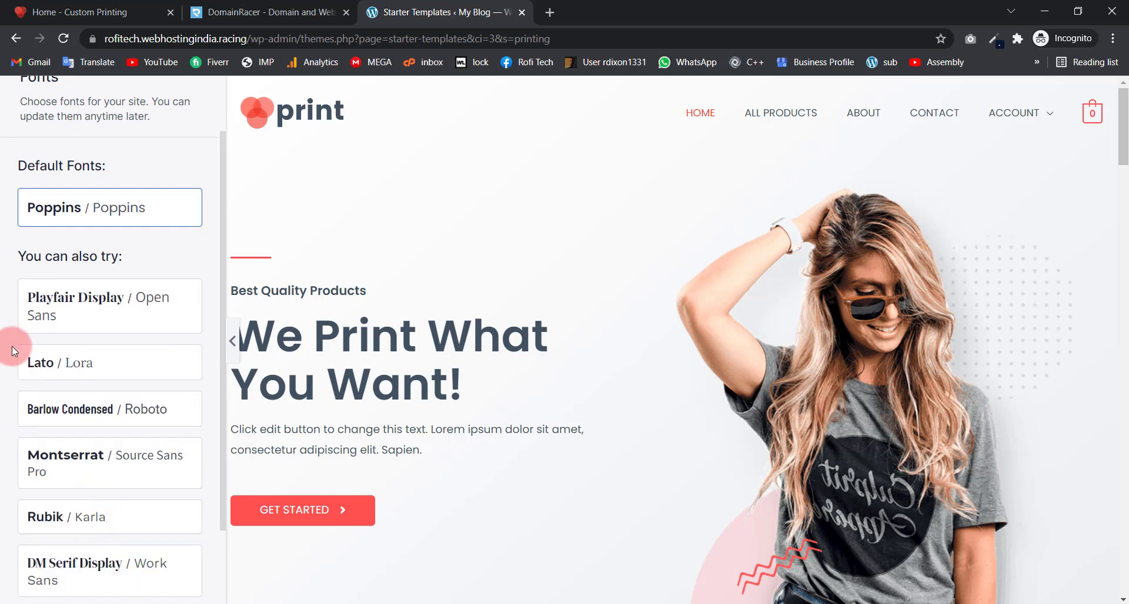
# Step: Keep Poppins as the default font and continue to the final form
pyautogui.scroll(-2, 73, 406)
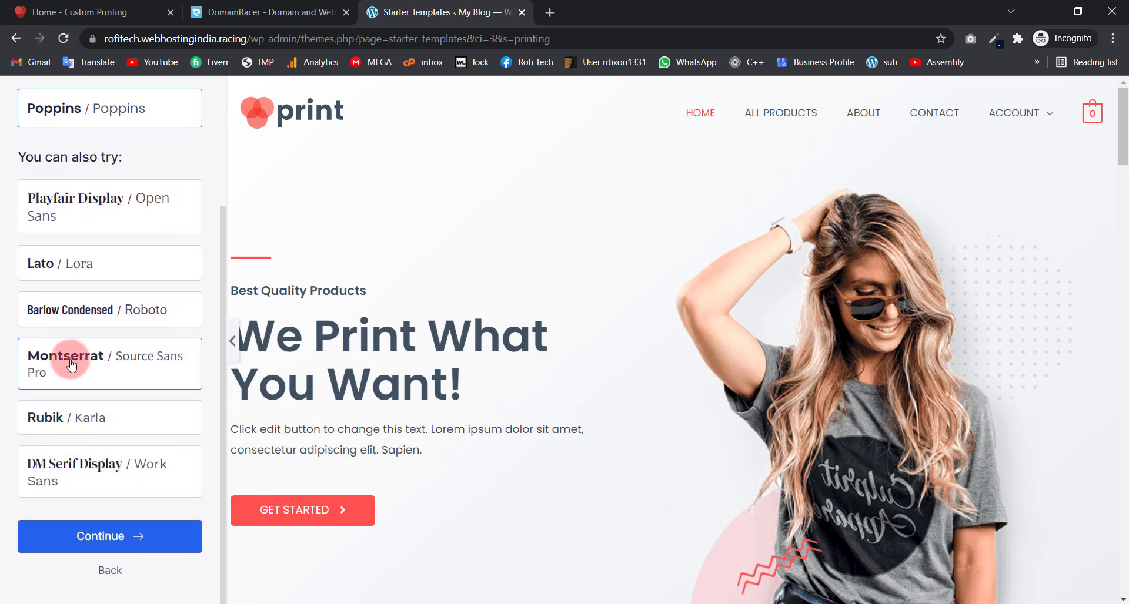
pyautogui.scroll(3, 89, 365)
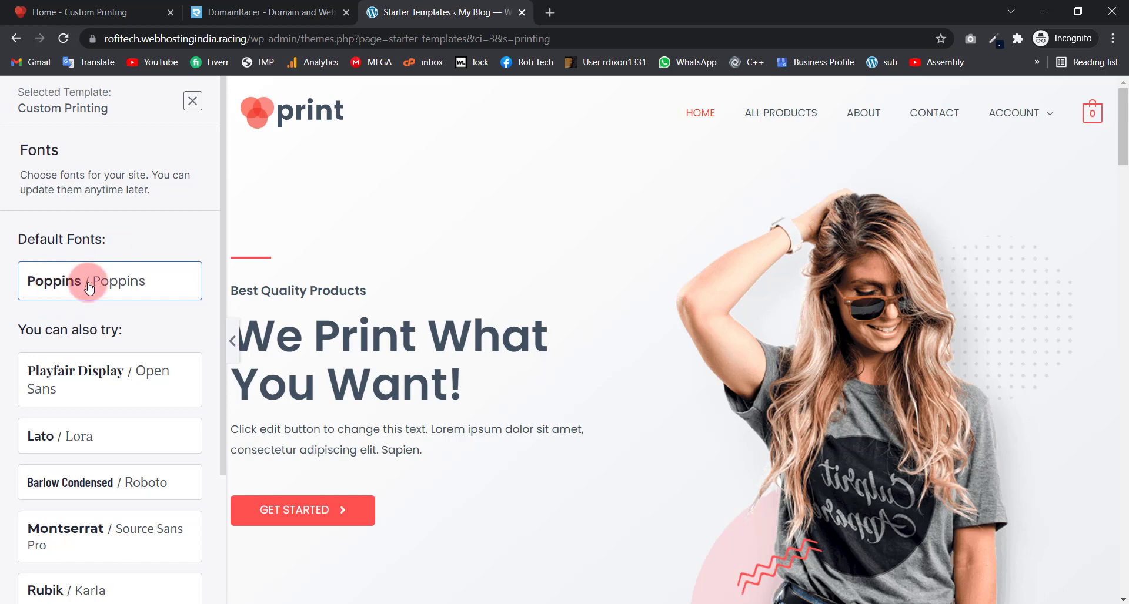
pyautogui.scroll(-3, 64, 500)
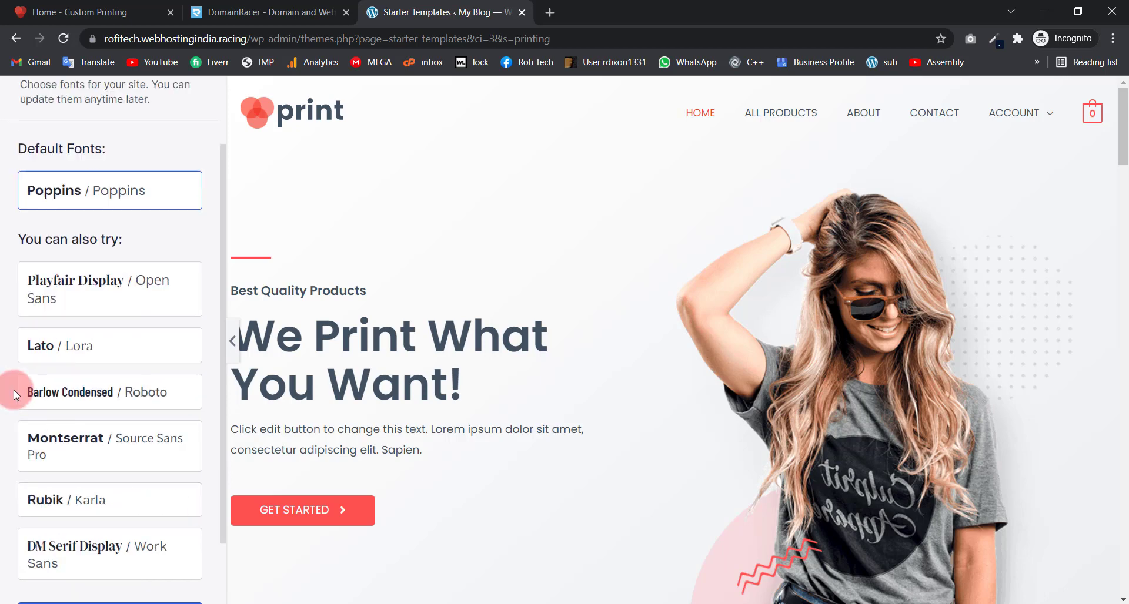
pyautogui.click(94, 547)
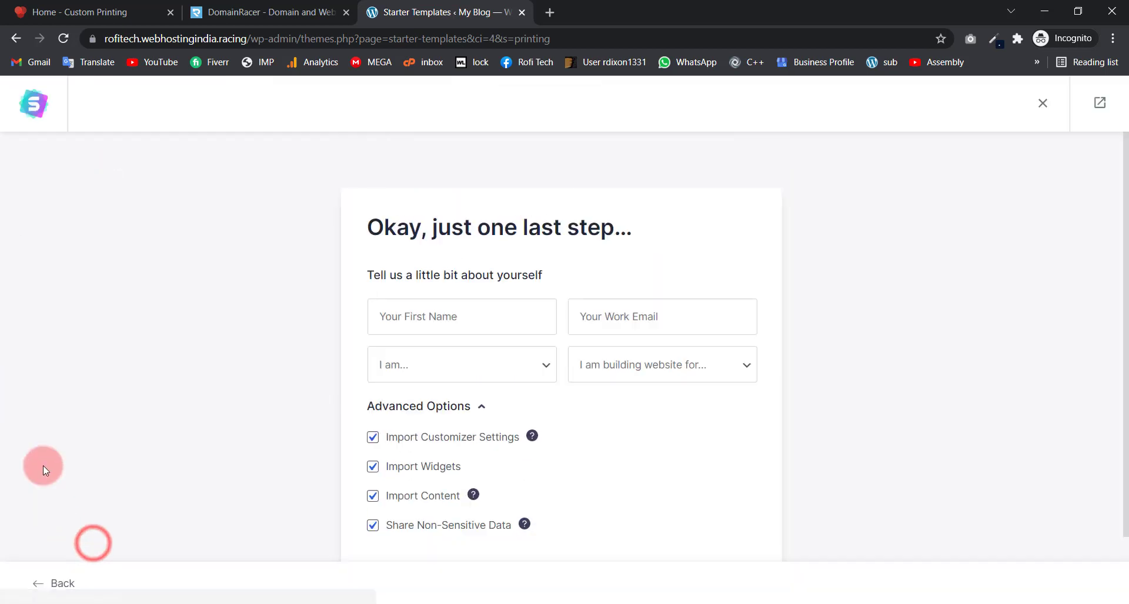
# Step: Fill in the first name and work email fields, trimming the email address
pyautogui.click(420, 322)
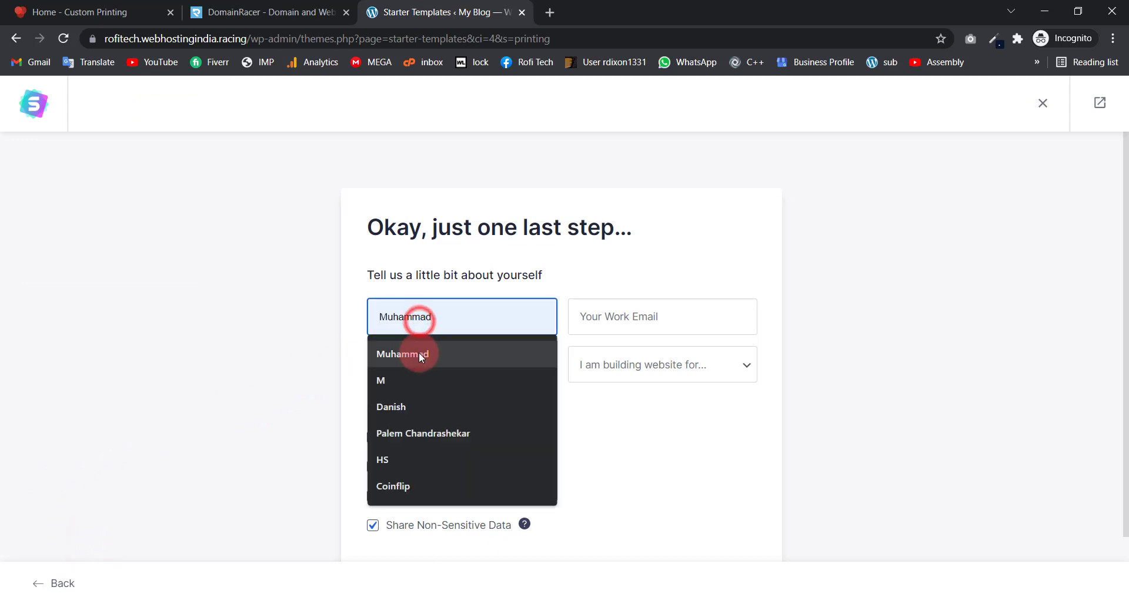
pyautogui.click(418, 351)
pyautogui.click(628, 307)
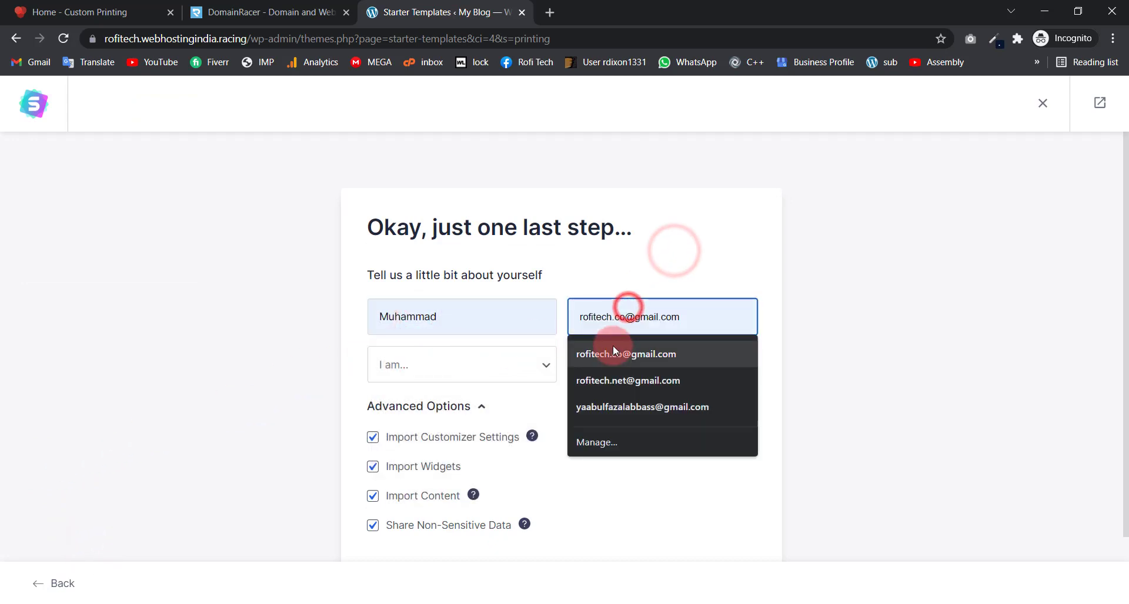
pyautogui.click(614, 344)
pyautogui.click(628, 318)
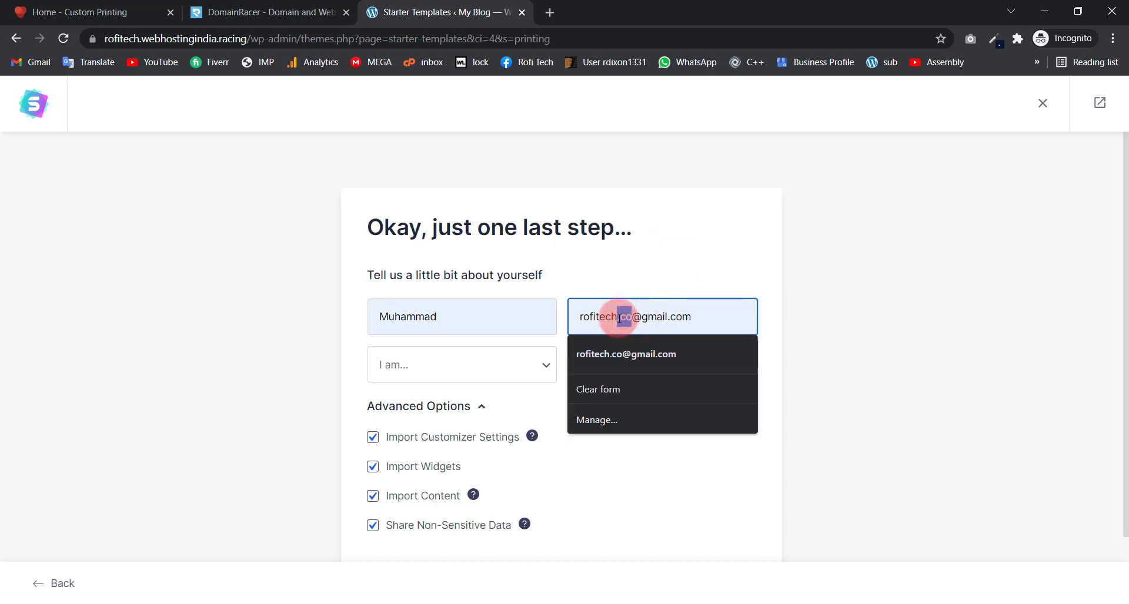
pyautogui.press('BackSpace')
pyautogui.click(637, 274)
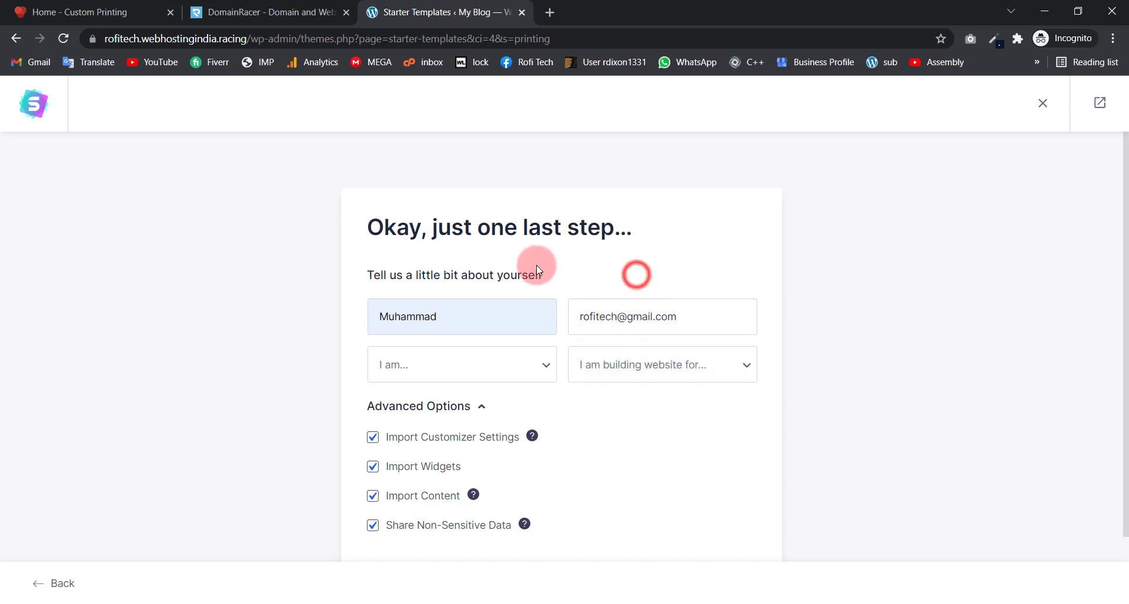
pyautogui.scroll(-2, 542, 281)
# Step: Set experience level to Beginner, building for Myself/My Company, and submit to build the website
pyautogui.click(421, 288)
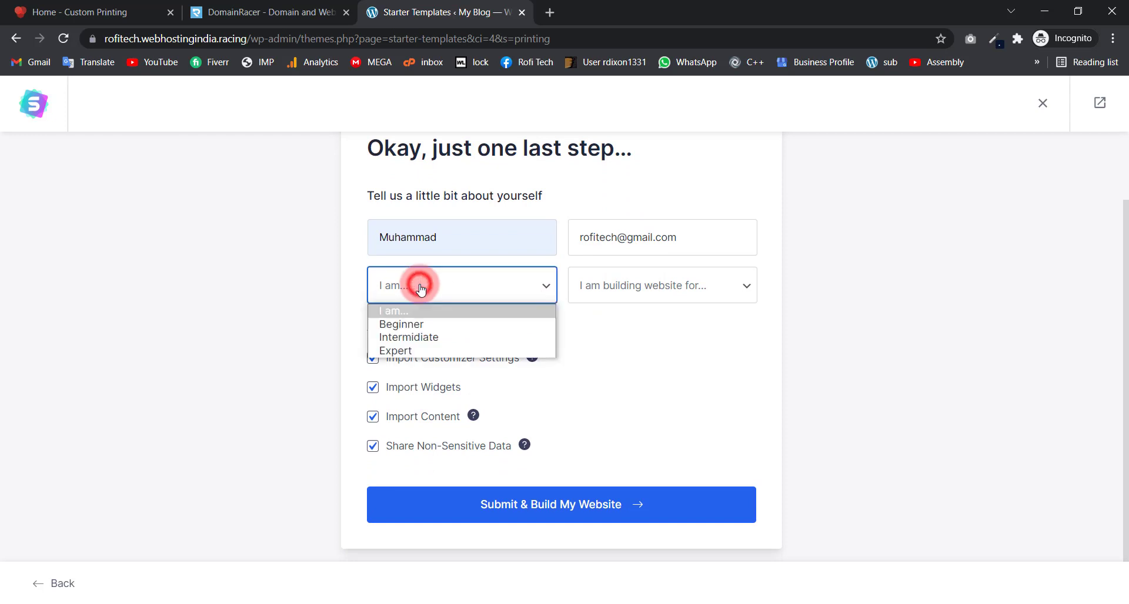
pyautogui.click(407, 325)
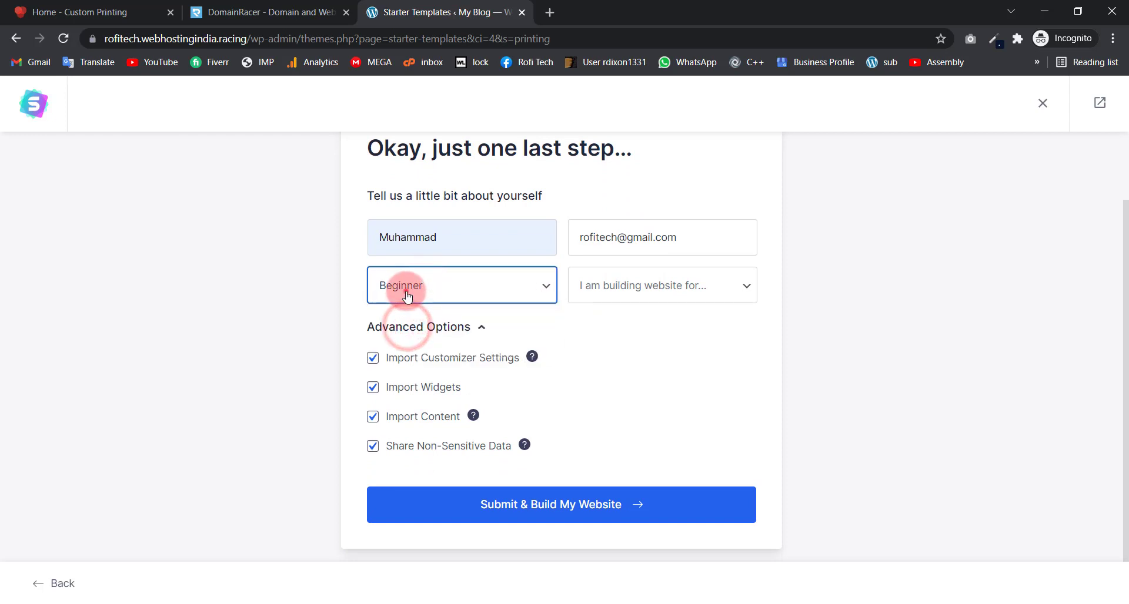
pyautogui.click(407, 294)
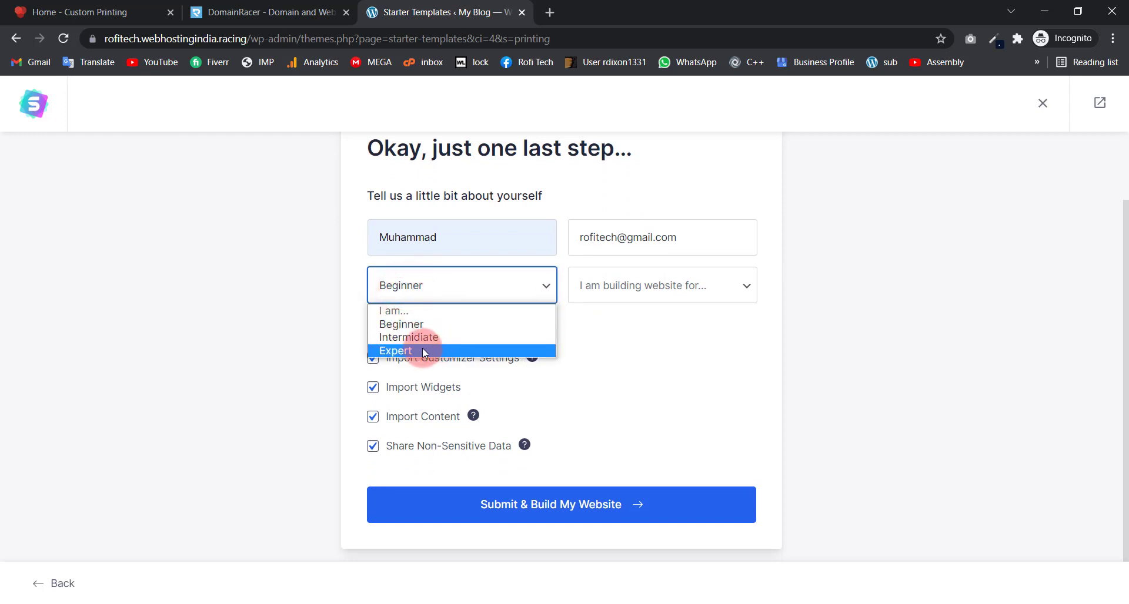
pyautogui.click(413, 329)
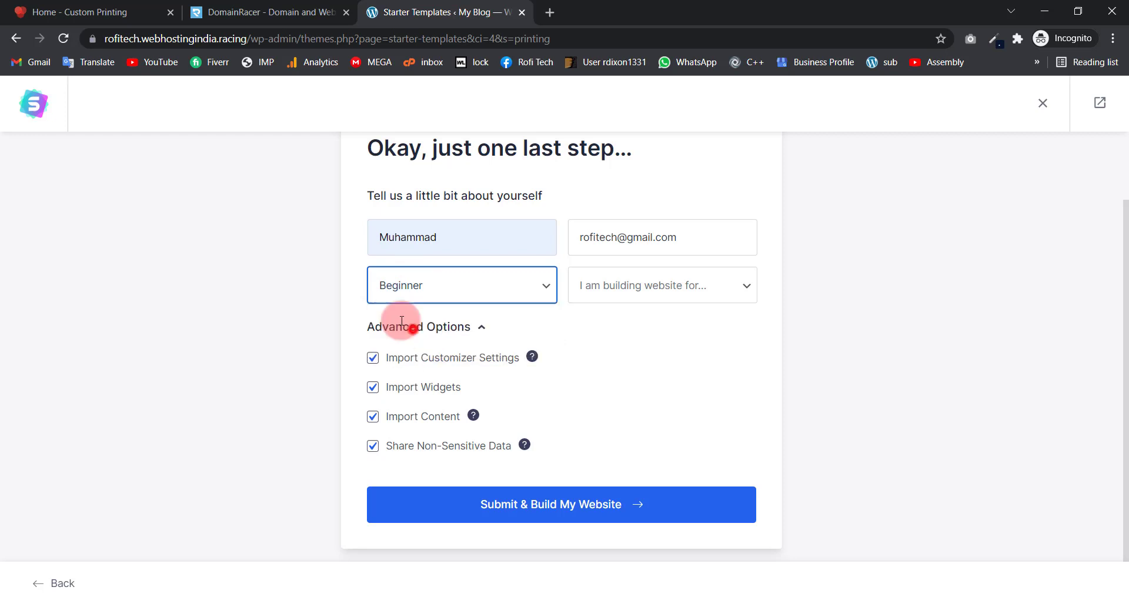
pyautogui.click(616, 288)
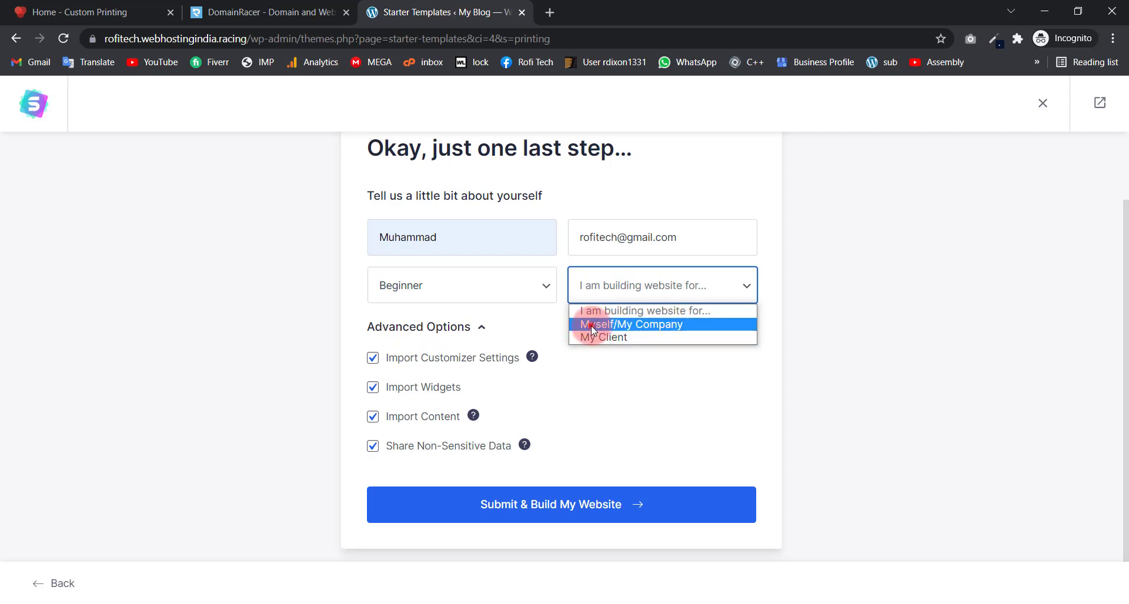
pyautogui.click(593, 325)
pyautogui.click(602, 280)
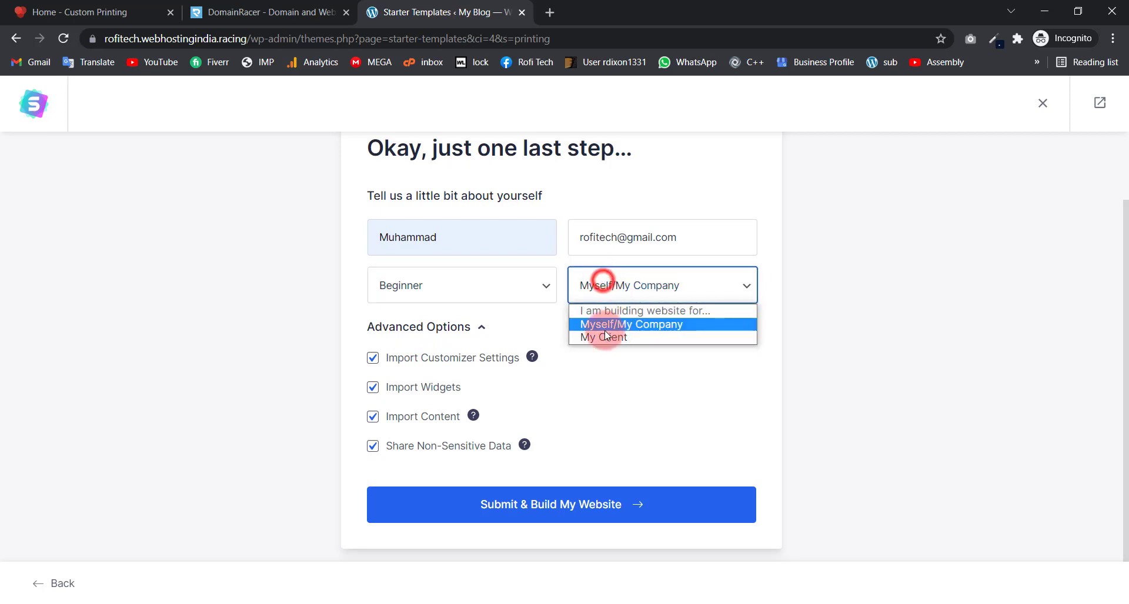
pyautogui.click(610, 326)
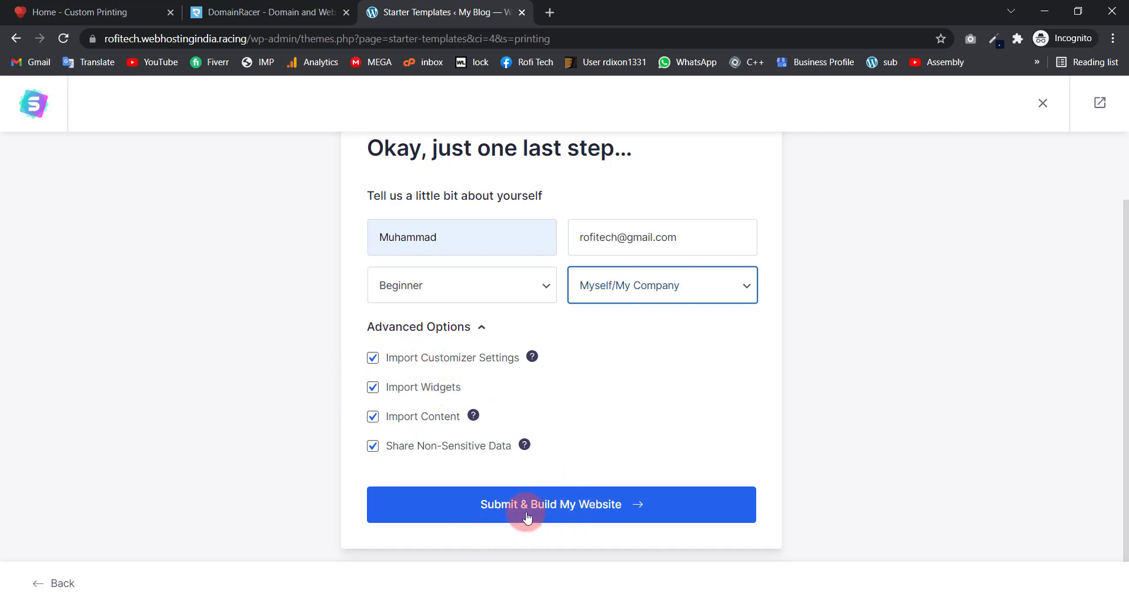
pyautogui.click(626, 510)
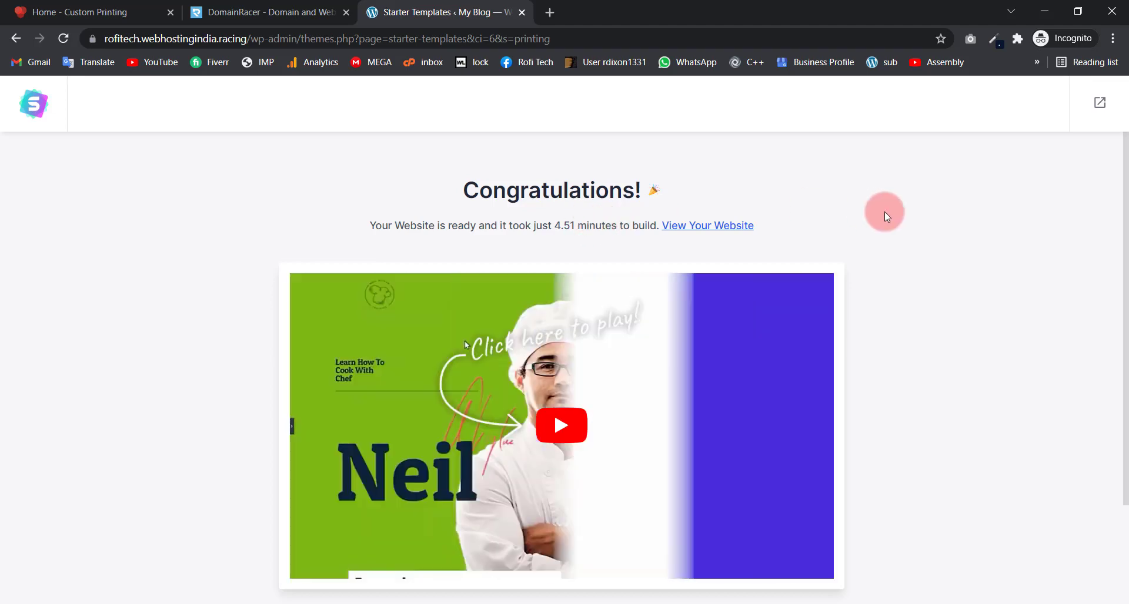
# Step: Scroll the Congratulations page confirming the site was built in 4.51 minutes
pyautogui.scroll(-1, 886, 216)
pyautogui.scroll(-2, 857, 379)
pyautogui.scroll(3, 880, 357)
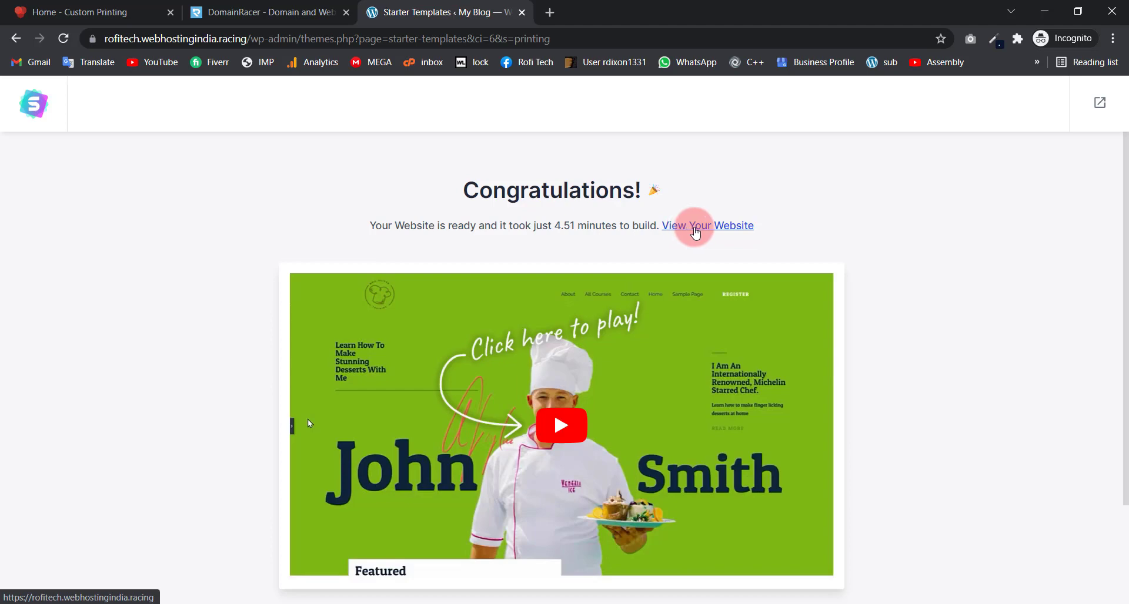
# Step: Open the finished website and close the Starter Templates tab, choosing Leave
pyautogui.click(698, 232)
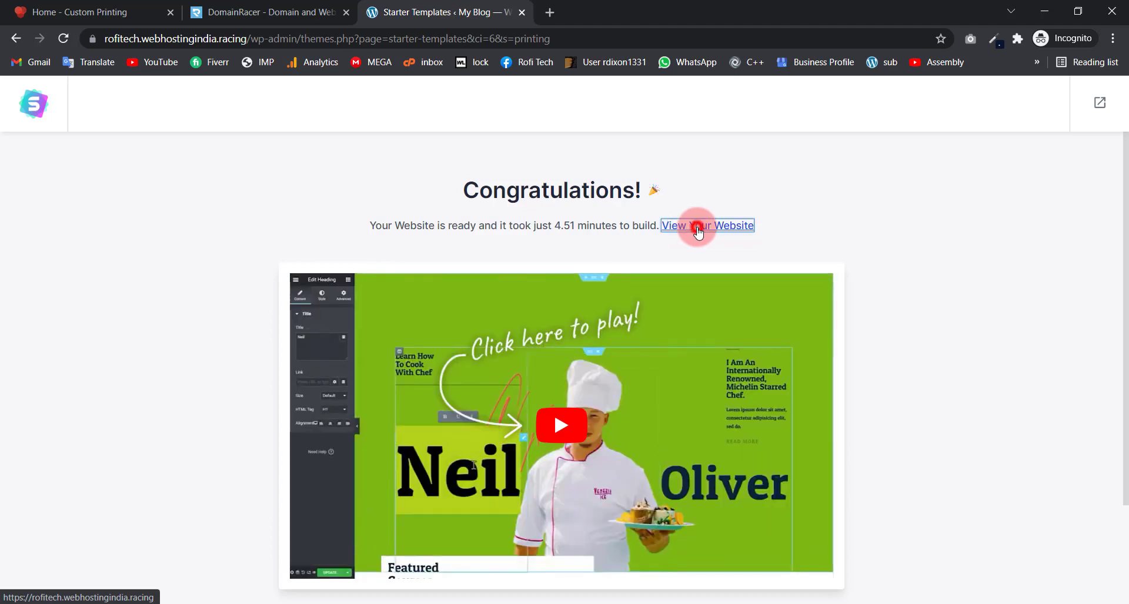
pyautogui.click(521, 13)
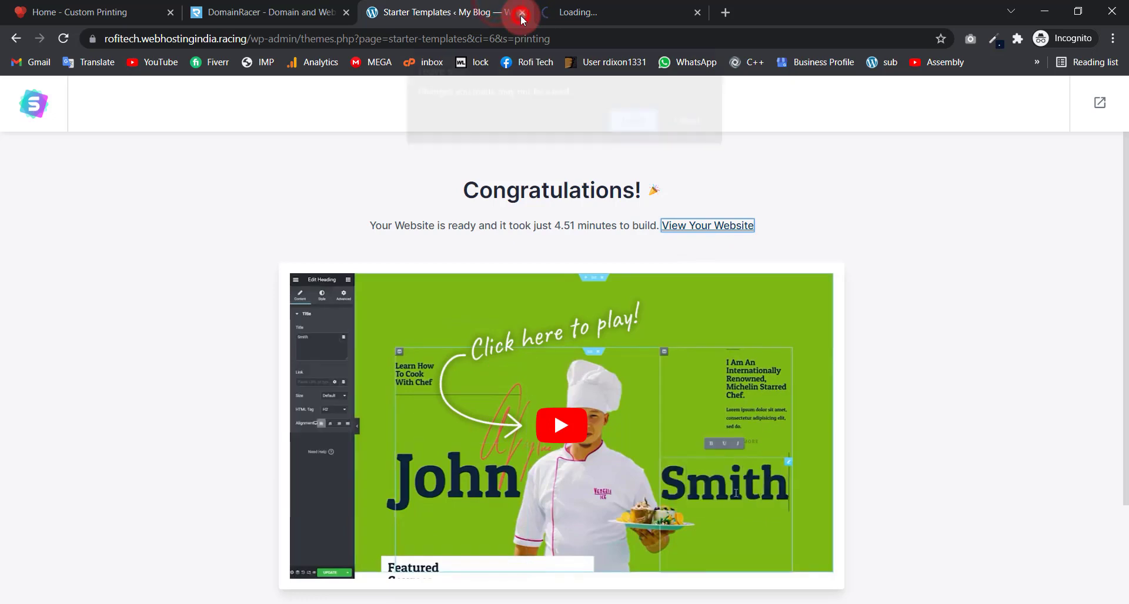
pyautogui.click(643, 118)
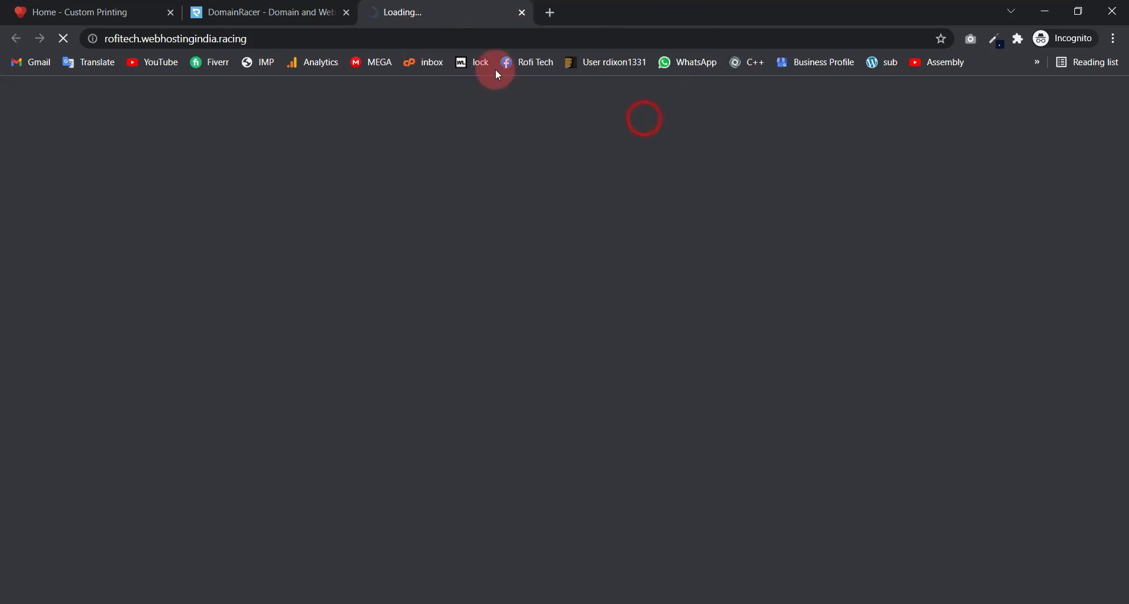
# Step: Scroll through the new homepage's hero, Most Loved Products and Happy Clients sections
pyautogui.scroll(-7, 410, 274)
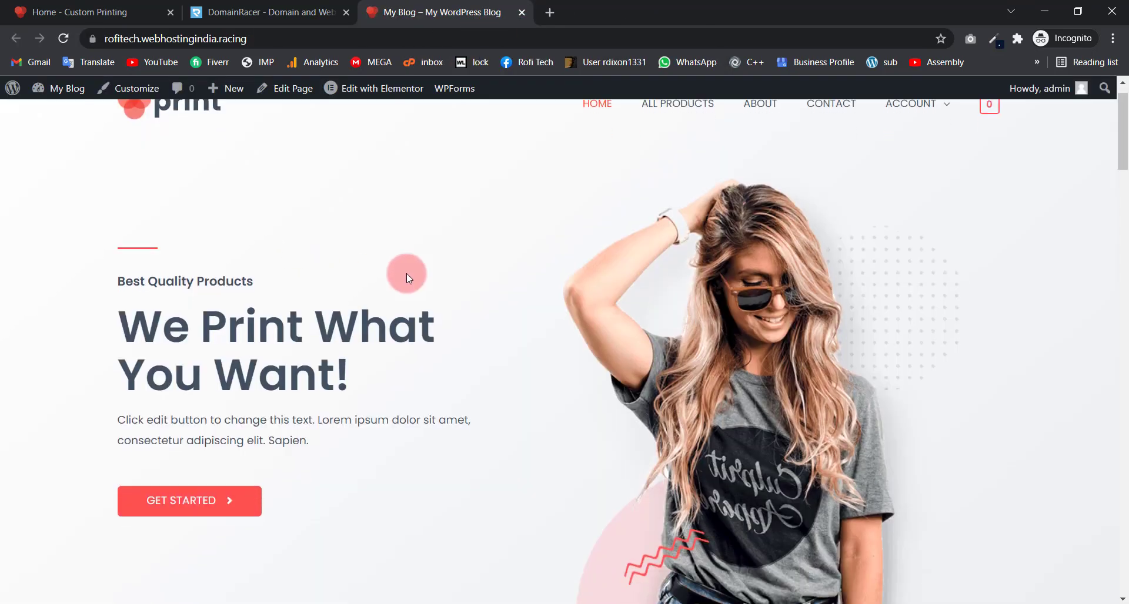
pyautogui.scroll(4, 355, 261)
pyautogui.scroll(4, 355, 261)
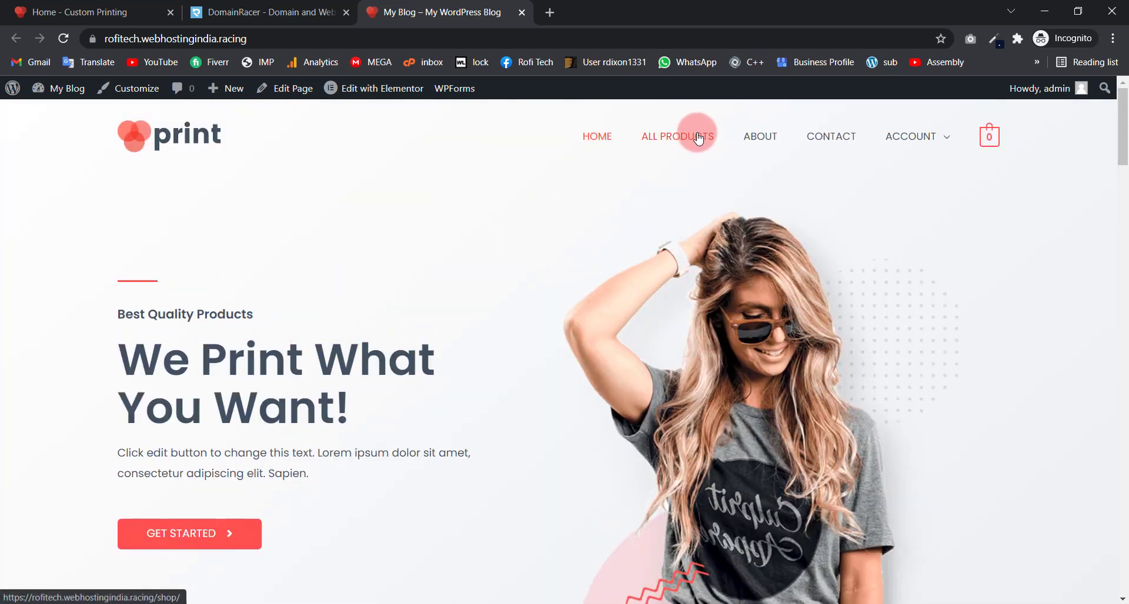
pyautogui.moveTo(885, 144)
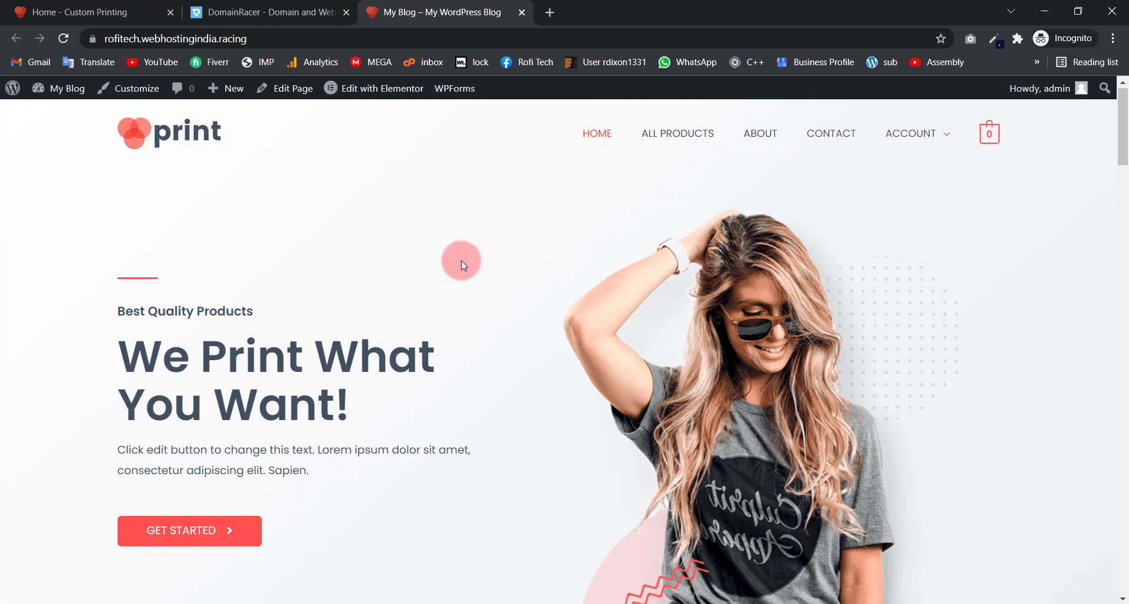
pyautogui.scroll(-15, 461, 260)
pyautogui.scroll(-15, 465, 263)
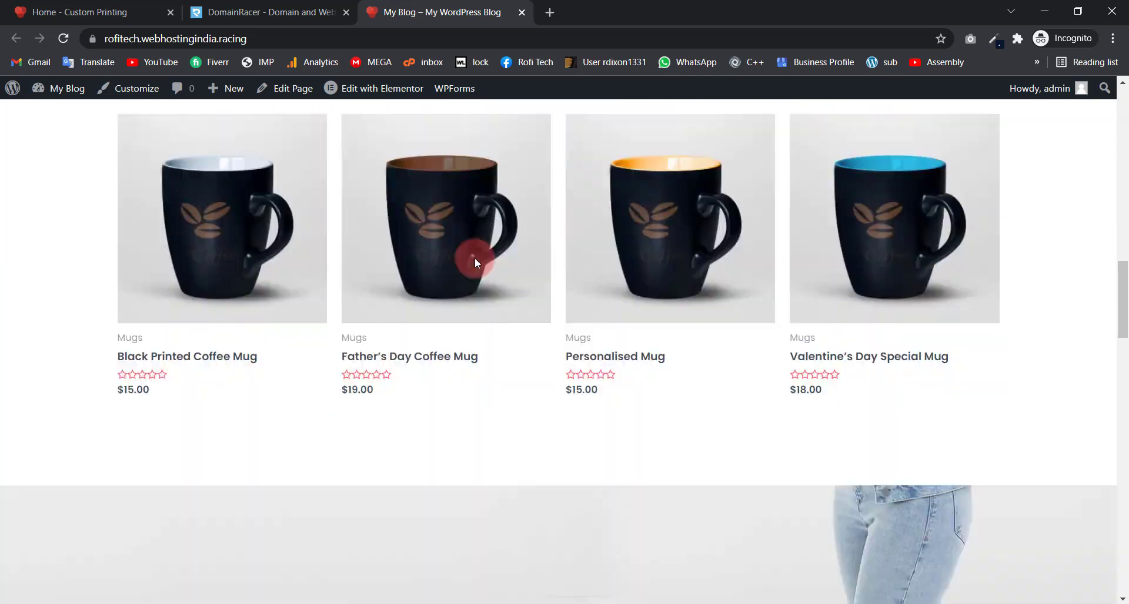
pyautogui.scroll(-10, 472, 262)
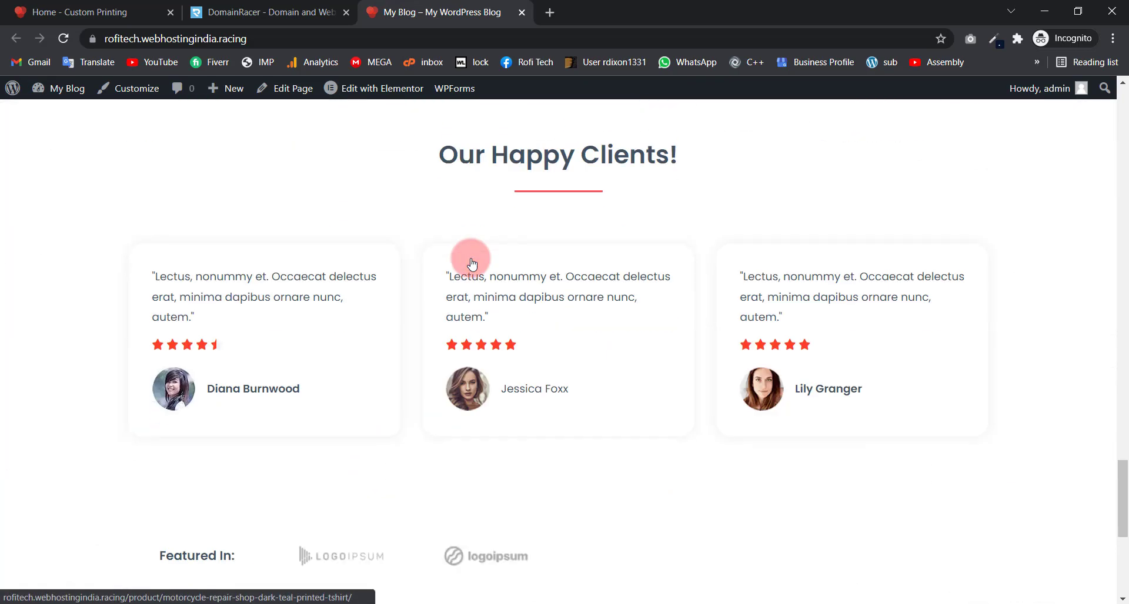
pyautogui.scroll(5, 472, 261)
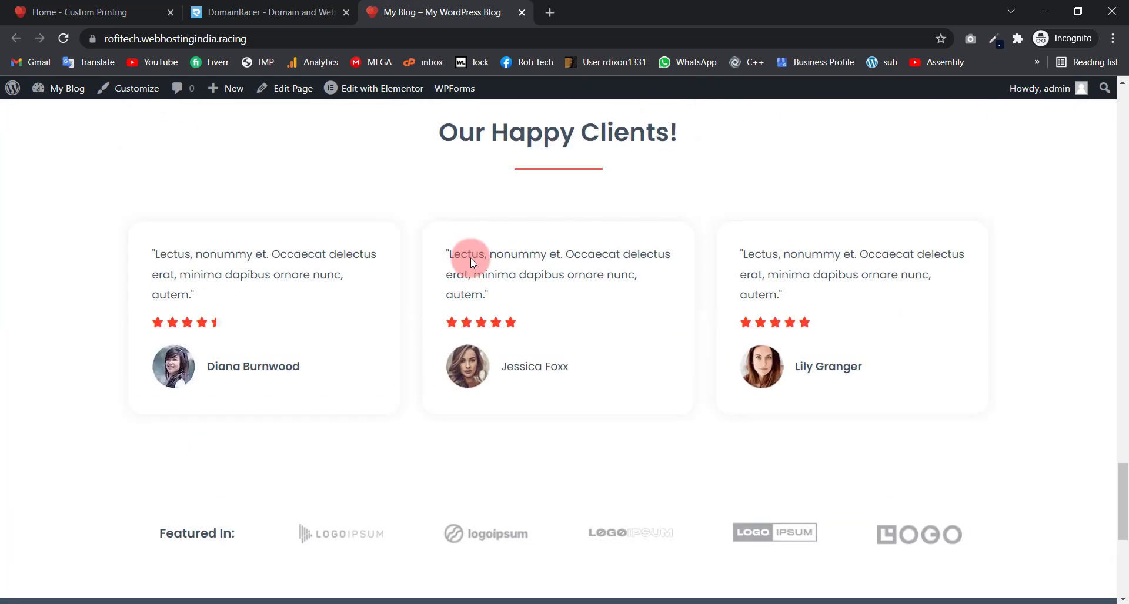
pyautogui.scroll(-5, 471, 259)
pyautogui.scroll(4, 471, 266)
pyautogui.scroll(20, 471, 268)
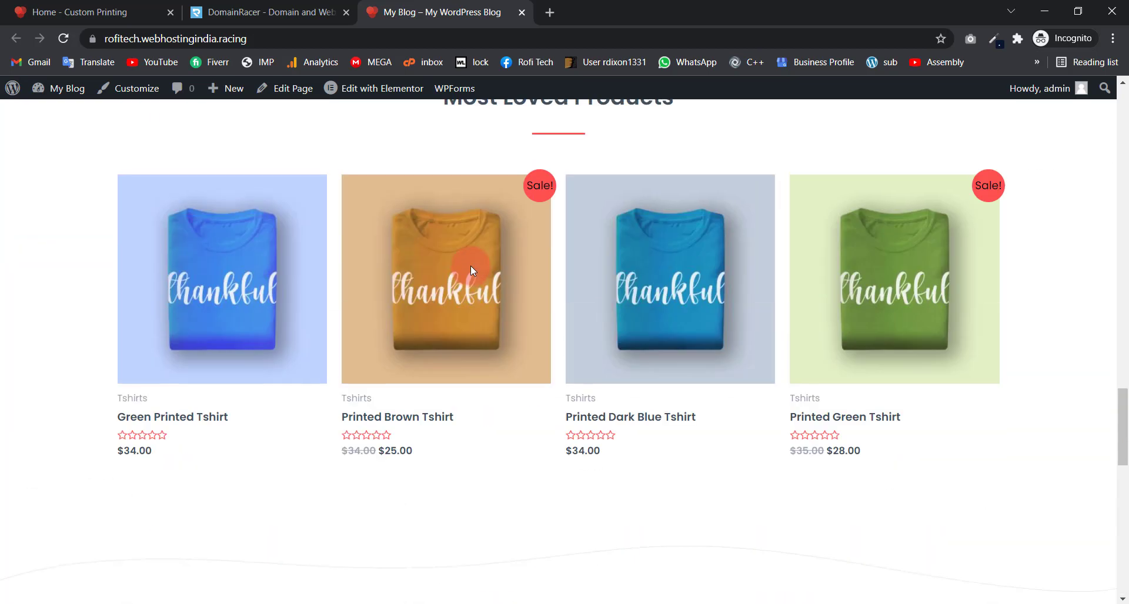
pyautogui.scroll(10, 471, 270)
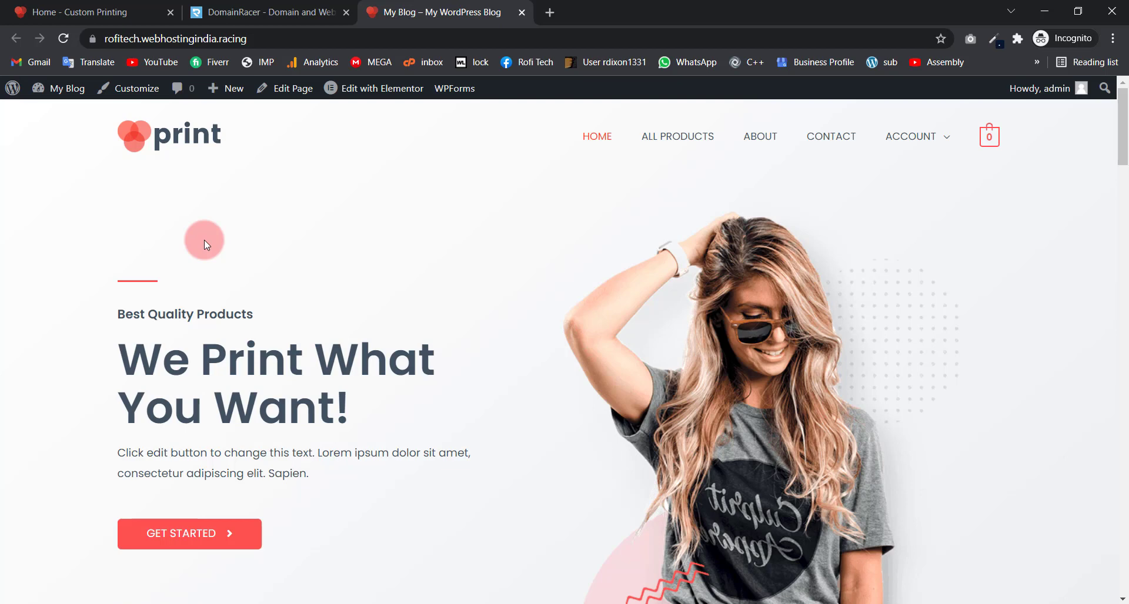
# Step: Open the Dashboard in a new tab and move it before the site tab
pyautogui.moveTo(47, 87)
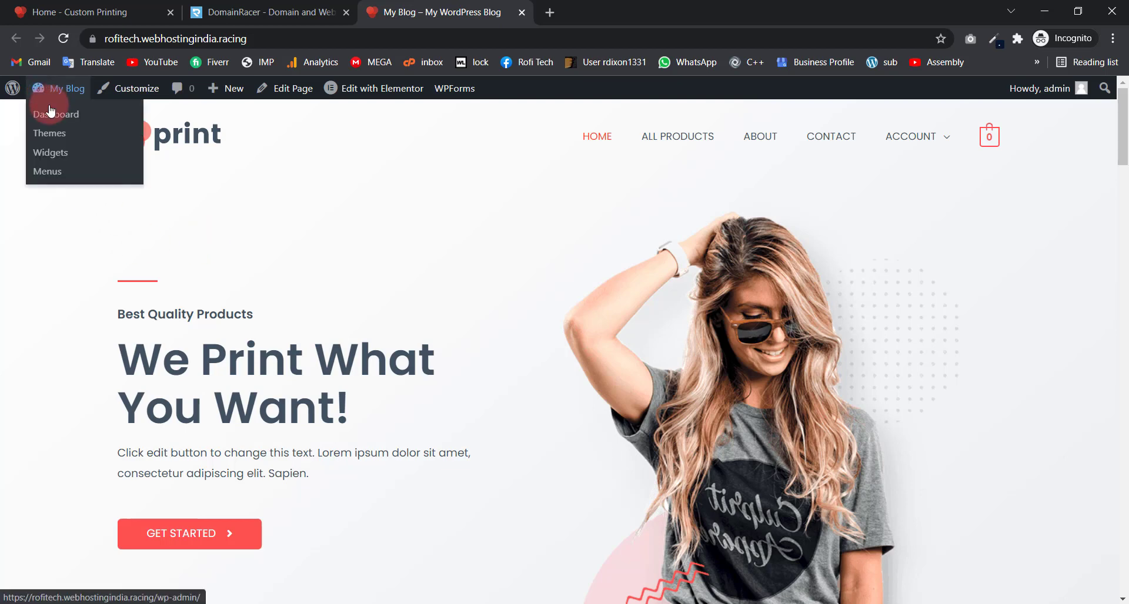
pyautogui.rightClick(52, 120)
pyautogui.click(94, 125)
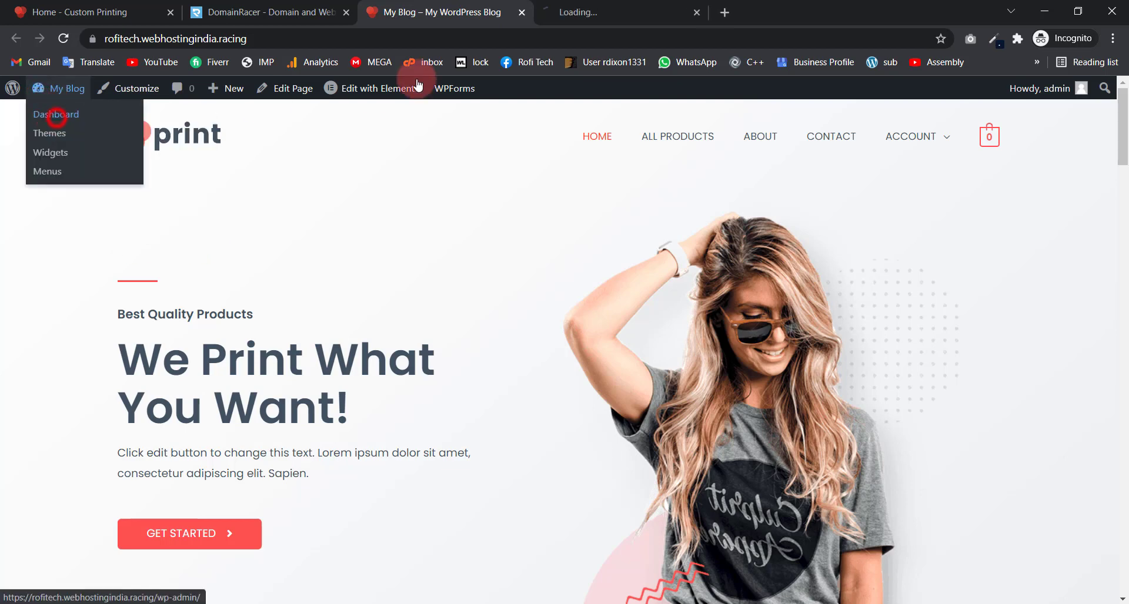
pyautogui.click(579, 8)
pyautogui.moveTo(580, 5); pyautogui.dragTo(427, 7)
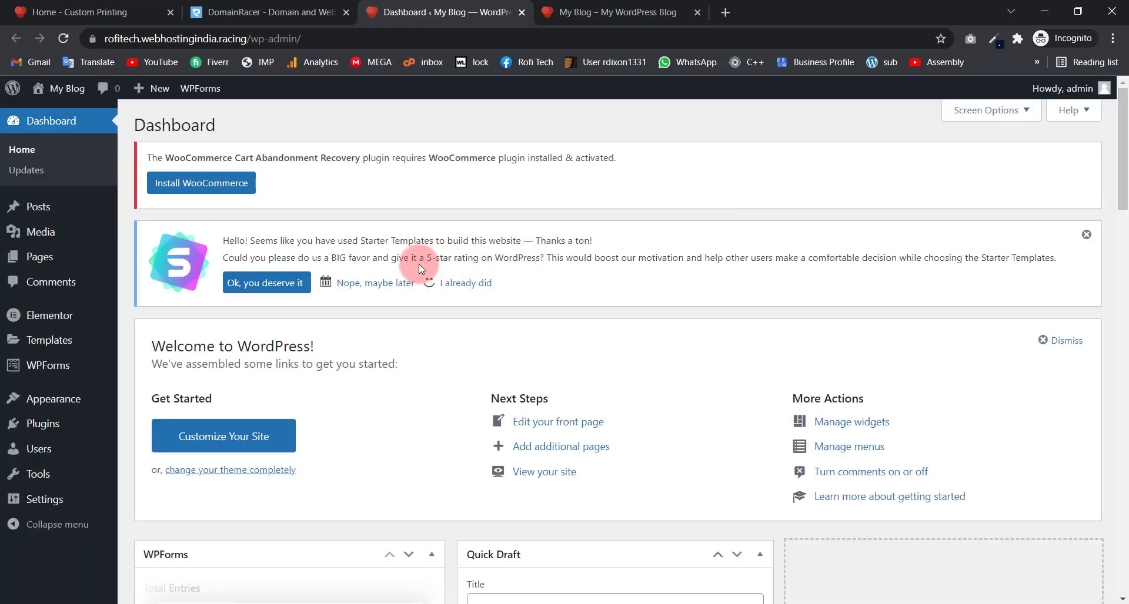
# Step: Go to Settings > General from the admin sidebar
pyautogui.scroll(-4, 330, 238)
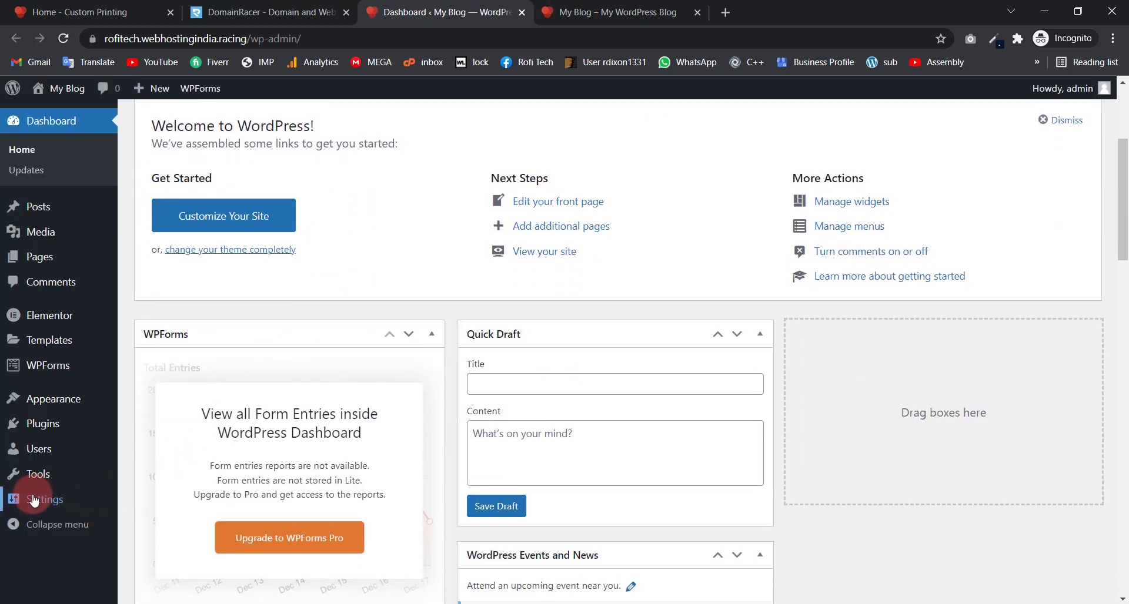
pyautogui.moveTo(18, 507)
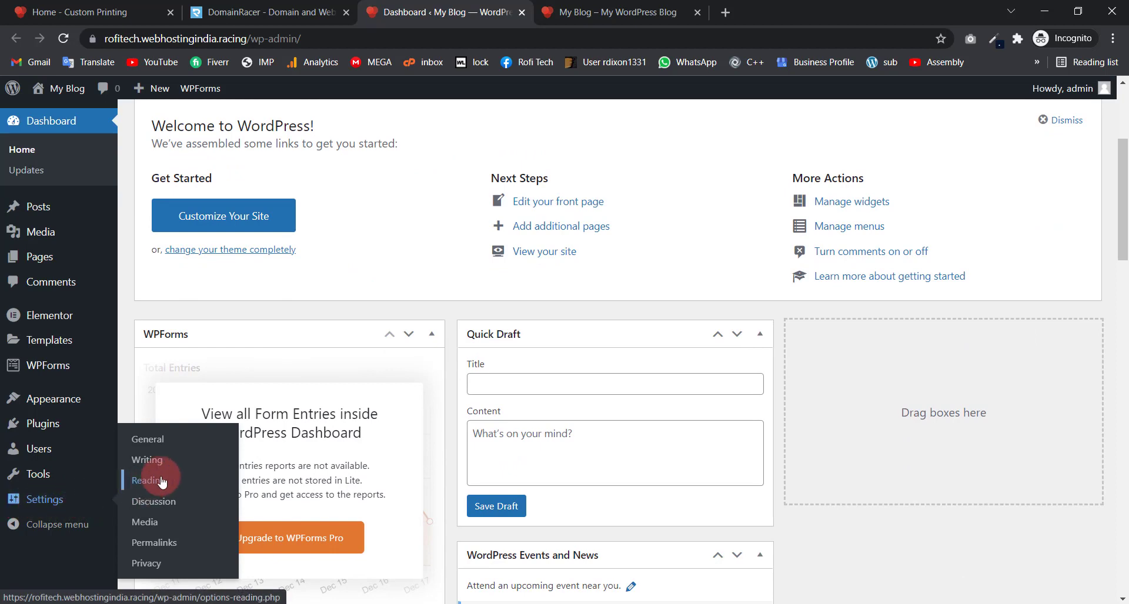
pyautogui.click(144, 445)
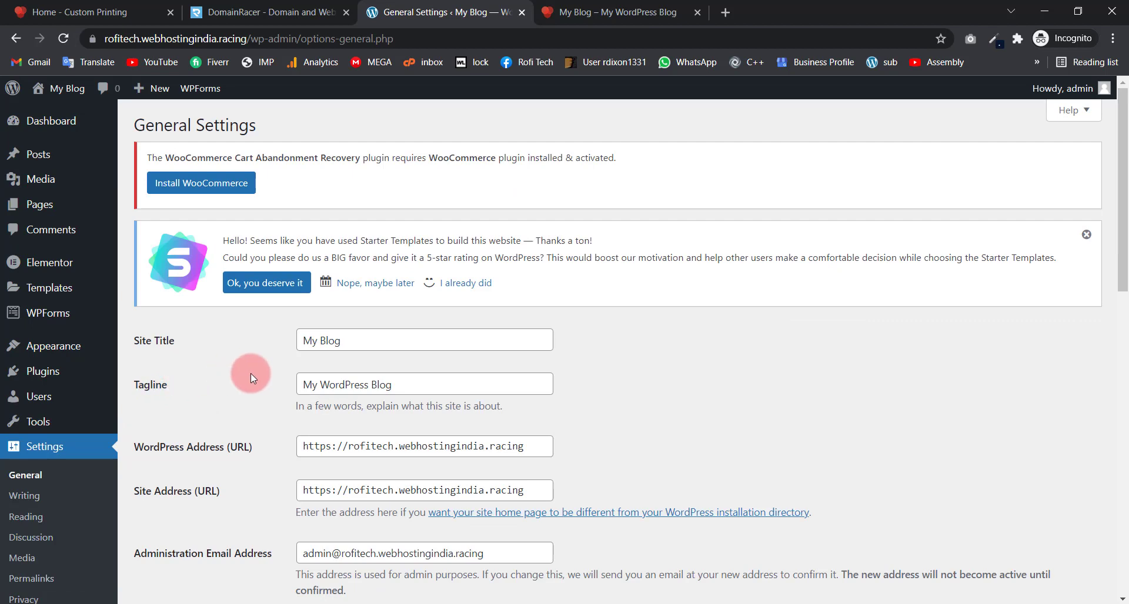
# Step: Replace the Site Title 'My Blog' with 'Rofi Printing Services'
pyautogui.moveTo(382, 335); pyautogui.dragTo(282, 336)
pyautogui.moveTo(429, 386); pyautogui.dragTo(277, 386)
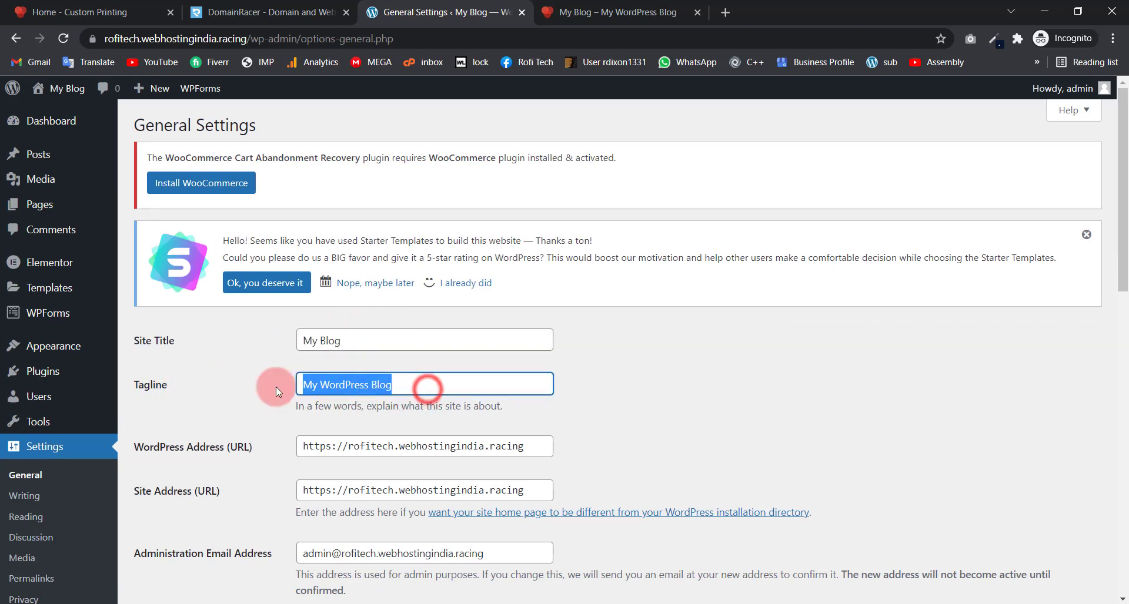
pyautogui.moveTo(351, 343); pyautogui.dragTo(302, 343)
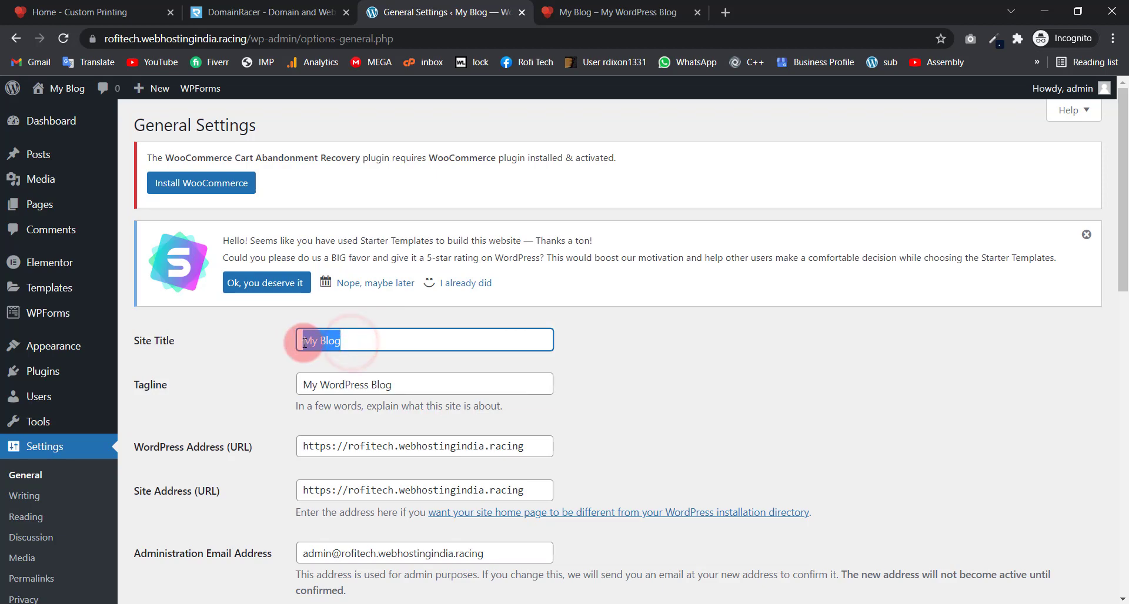
pyautogui.press('BackSpace')
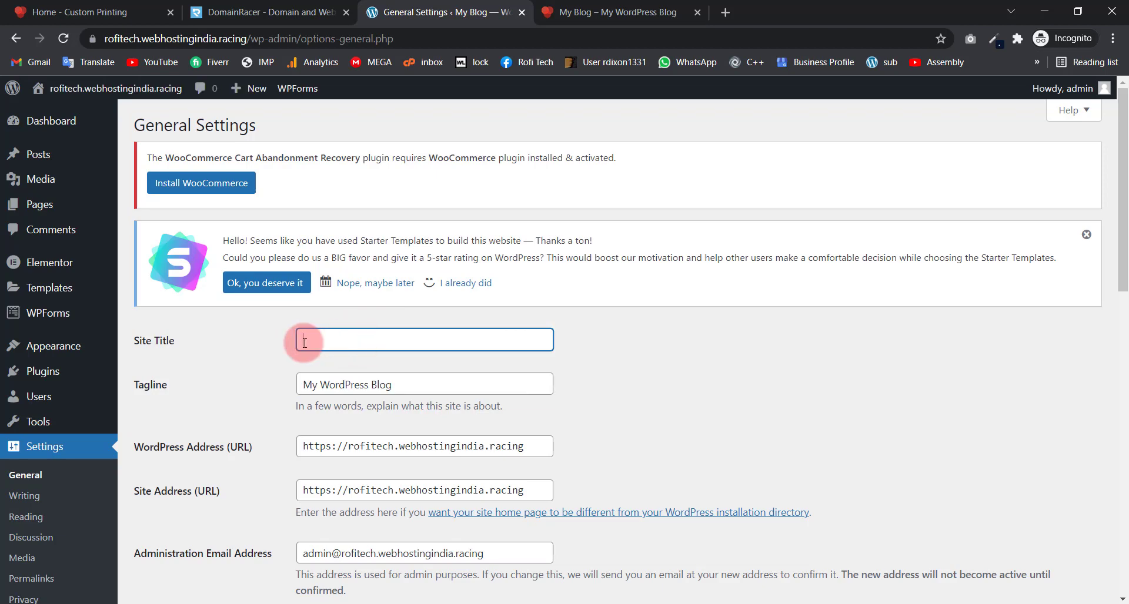
pyautogui.write('Rofi ')
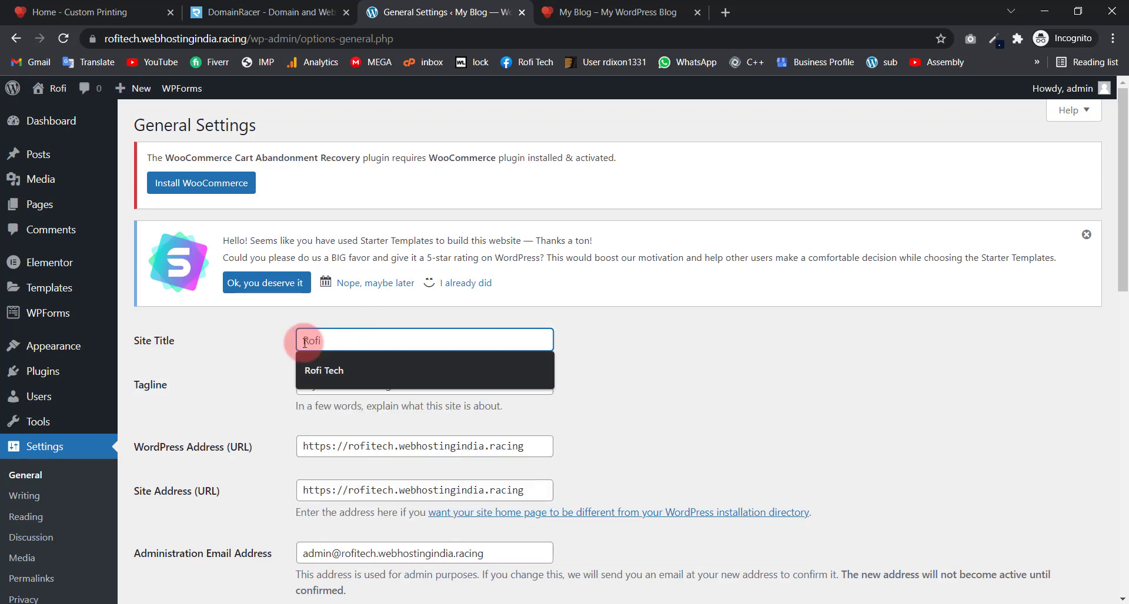
pyautogui.write('Printing ')
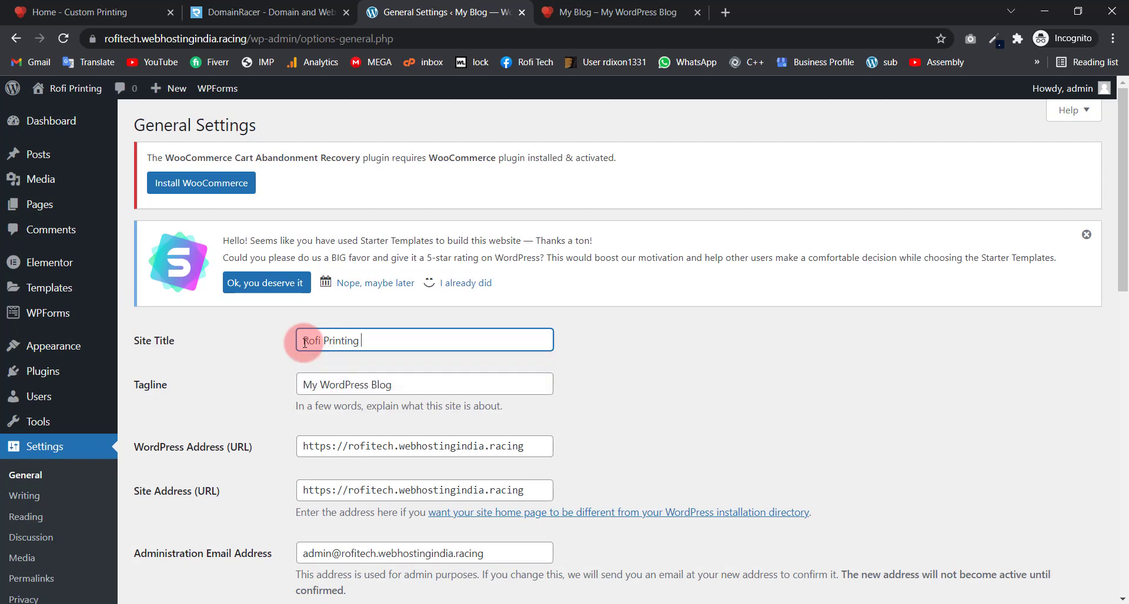
pyautogui.write('Services')
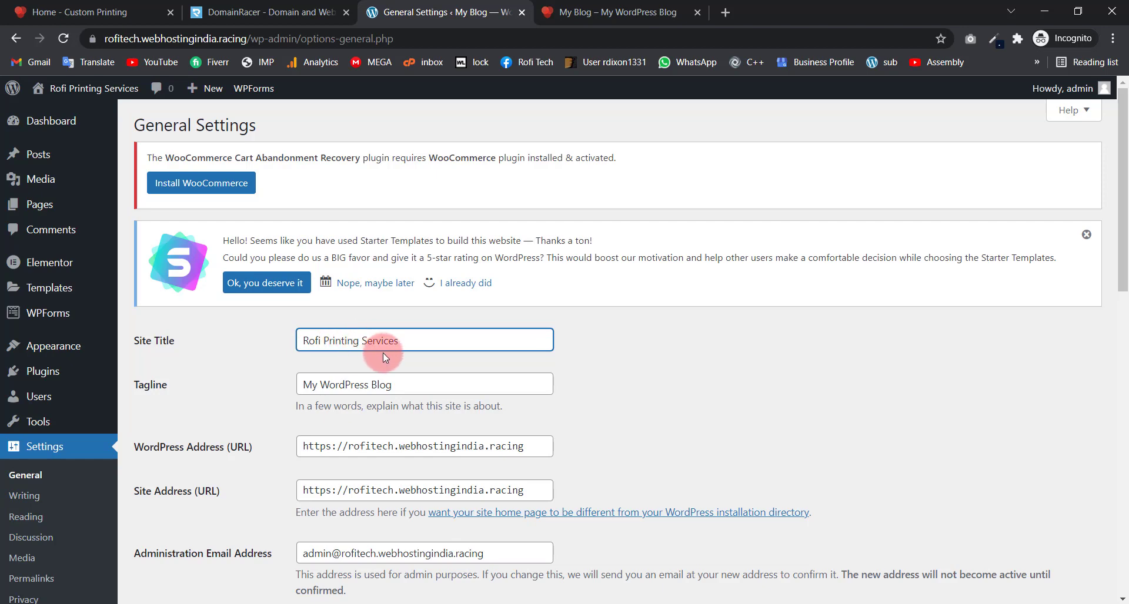
pyautogui.moveTo(423, 336); pyautogui.dragTo(245, 337)
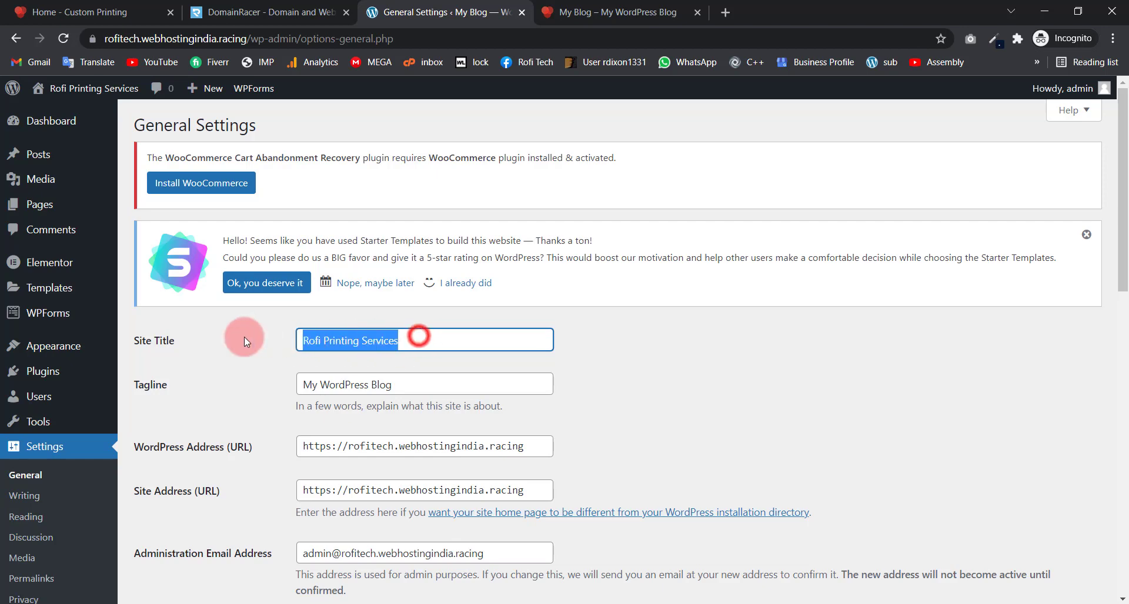
pyautogui.click(346, 343)
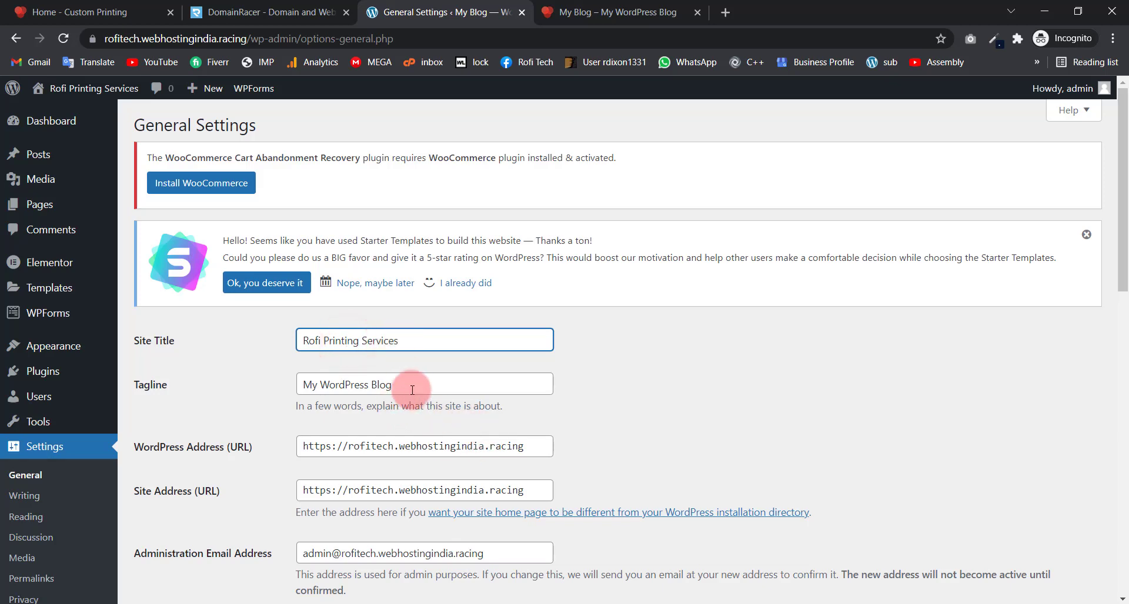
# Step: Clear the 'My WordPress Blog' tagline and save the changes
pyautogui.moveTo(415, 385); pyautogui.dragTo(284, 374)
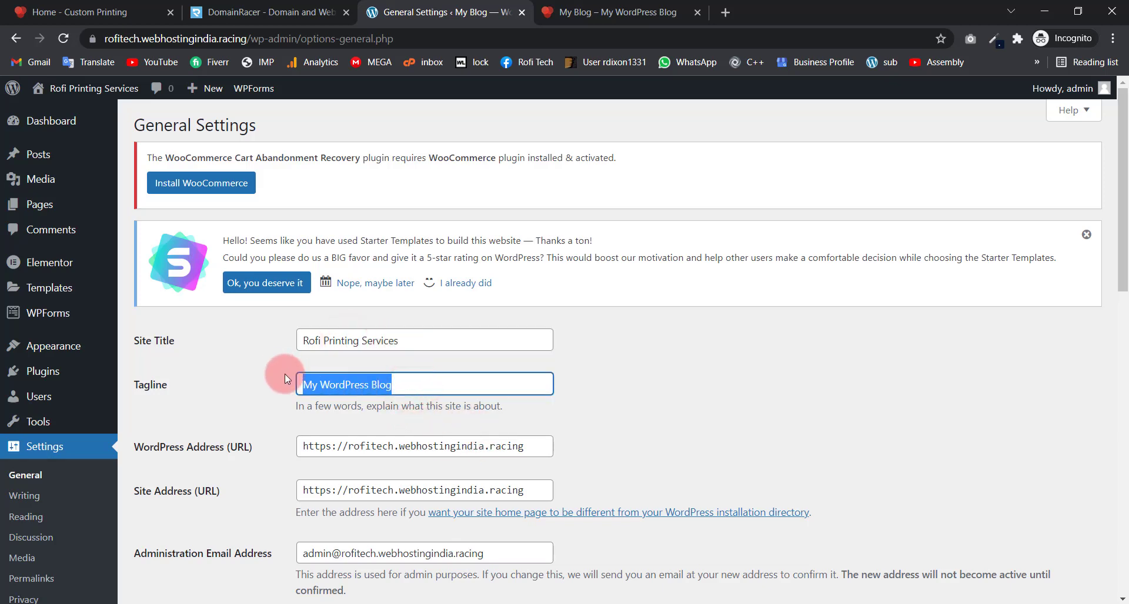
pyautogui.press('BackSpace')
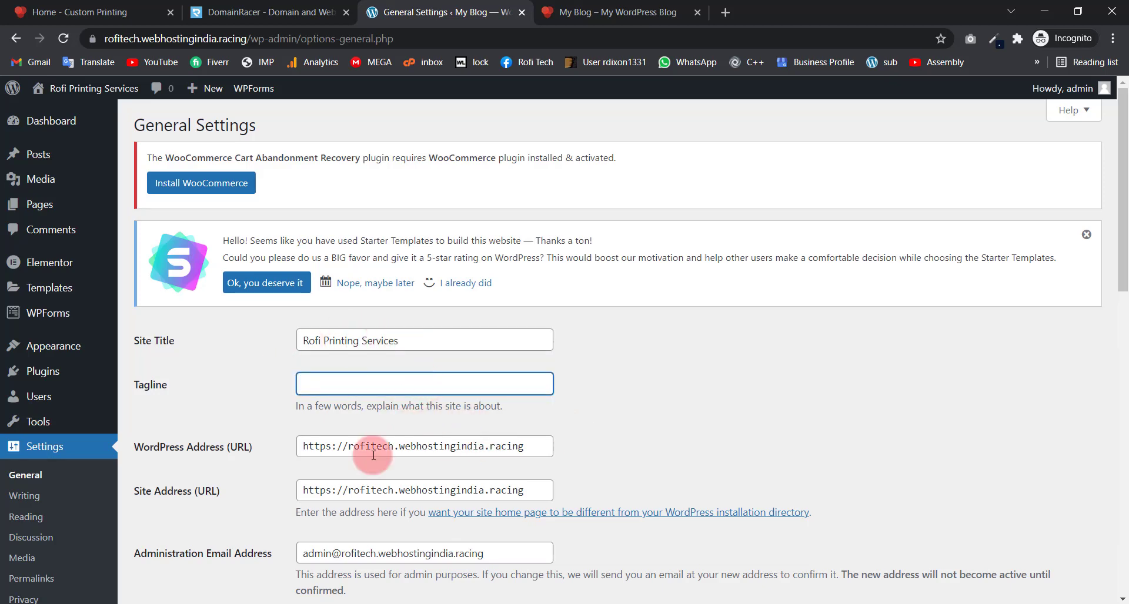
pyautogui.click(236, 407)
pyautogui.scroll(-12, 245, 389)
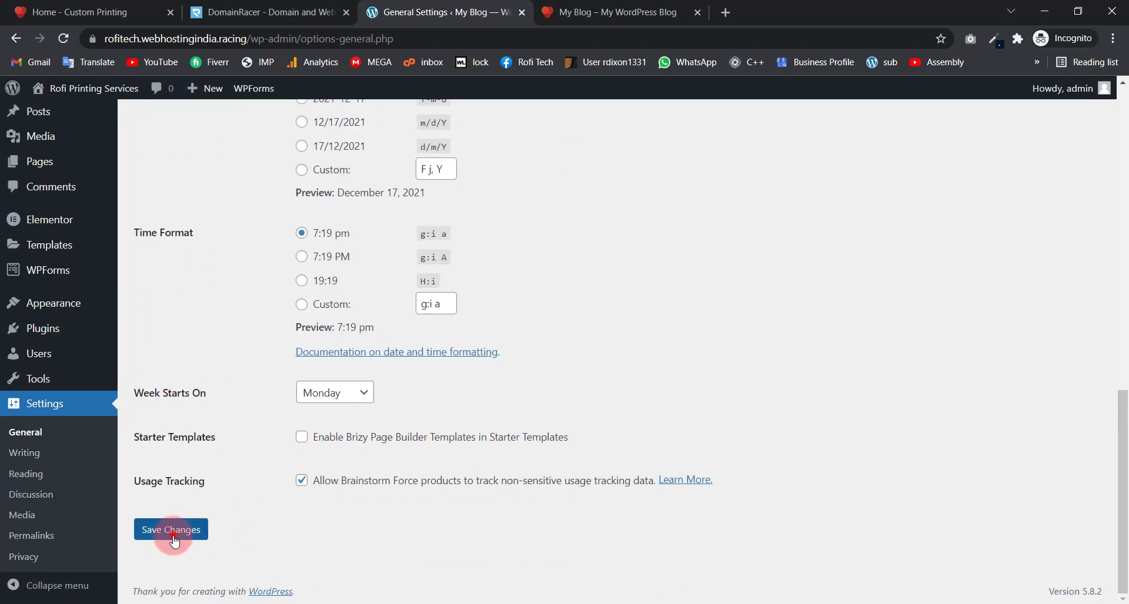
pyautogui.click(174, 542)
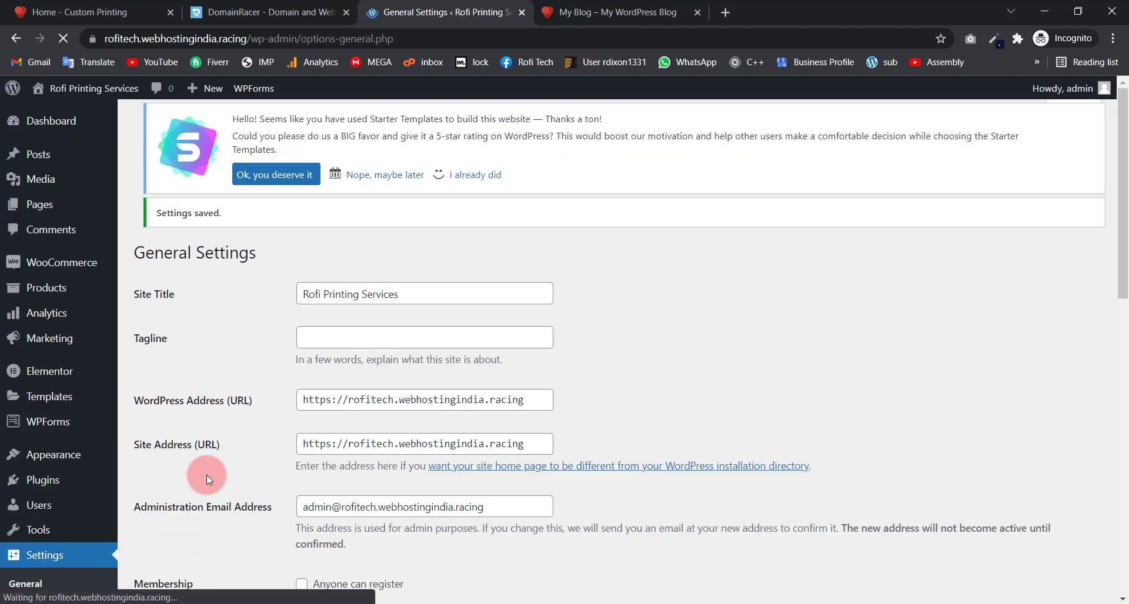
pyautogui.scroll(-7, 233, 408)
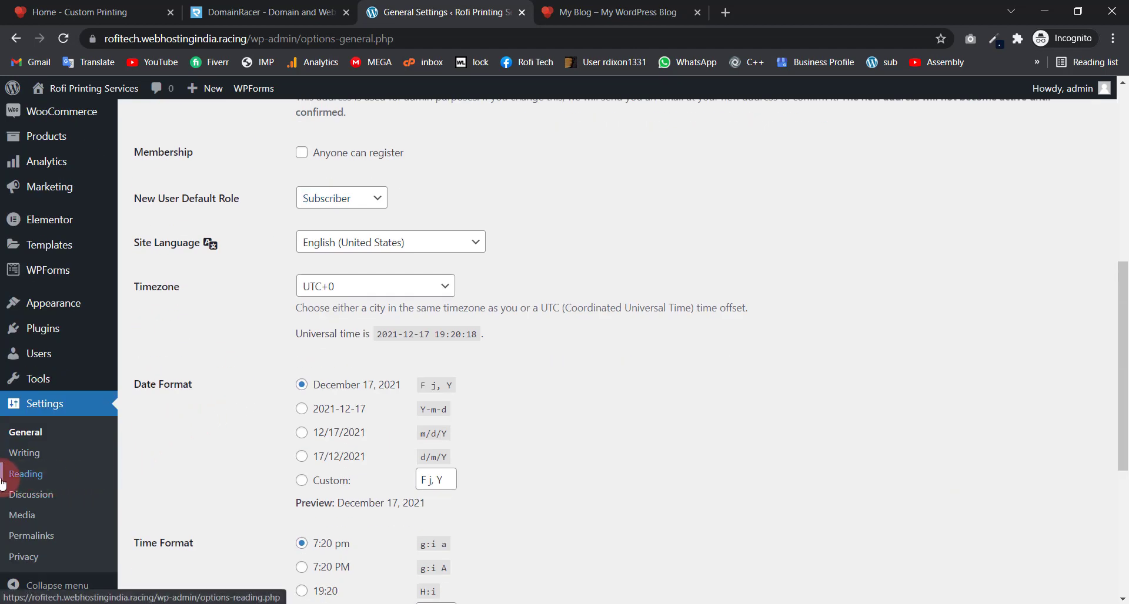
# Step: Switch permalinks to Post name, save, and return to the live homepage tab
pyautogui.click(6, 537)
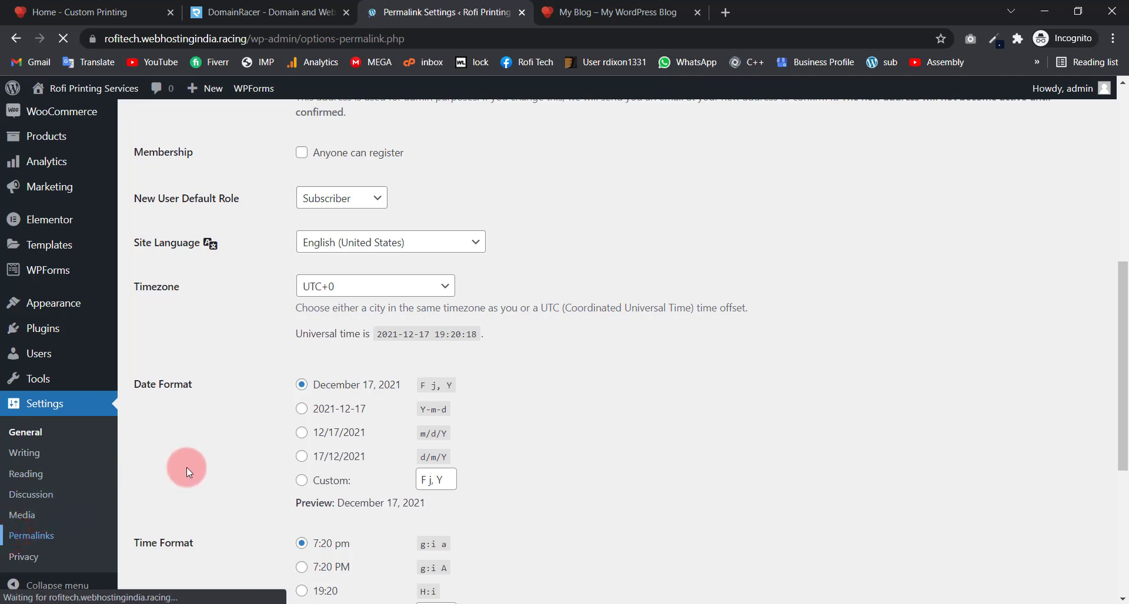
pyautogui.scroll(-1, 229, 394)
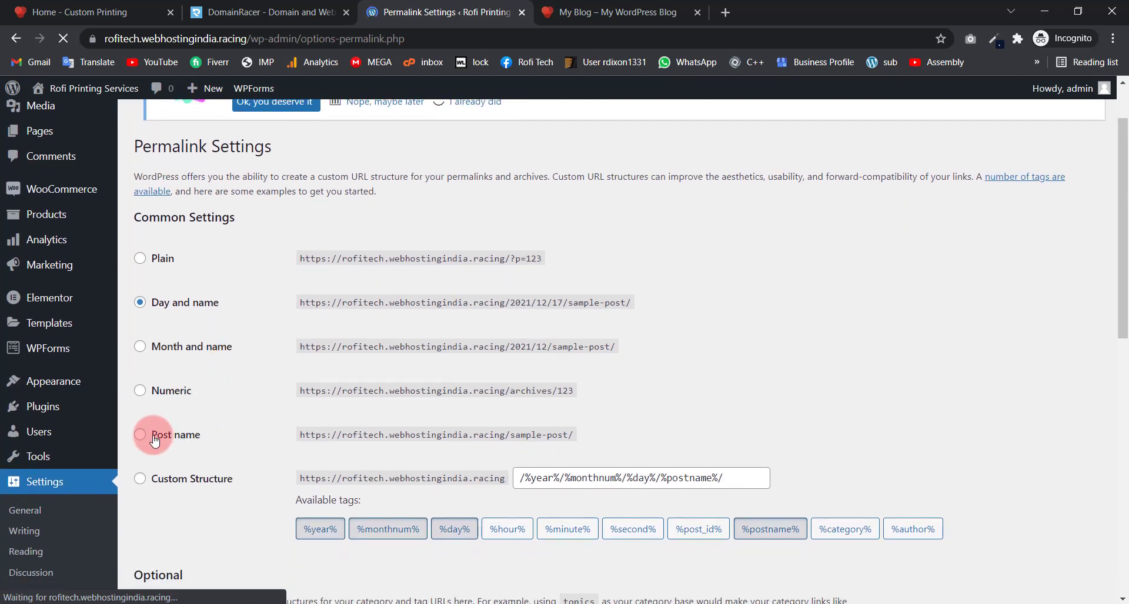
pyautogui.click(140, 434)
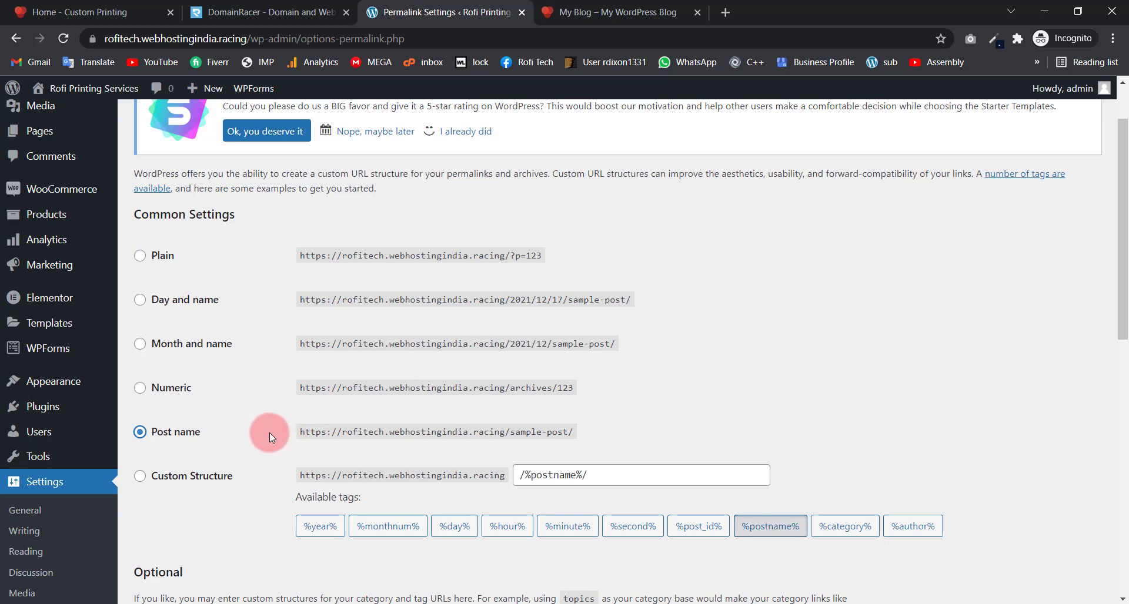
pyautogui.moveTo(284, 433); pyautogui.dragTo(598, 432)
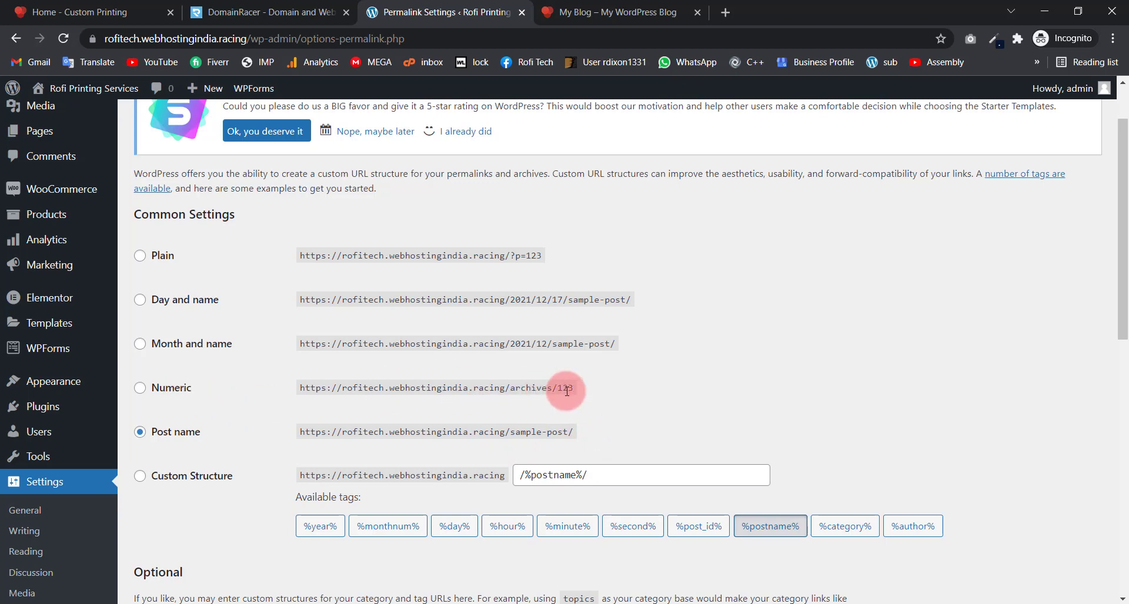
pyautogui.moveTo(594, 393); pyautogui.dragTo(555, 393)
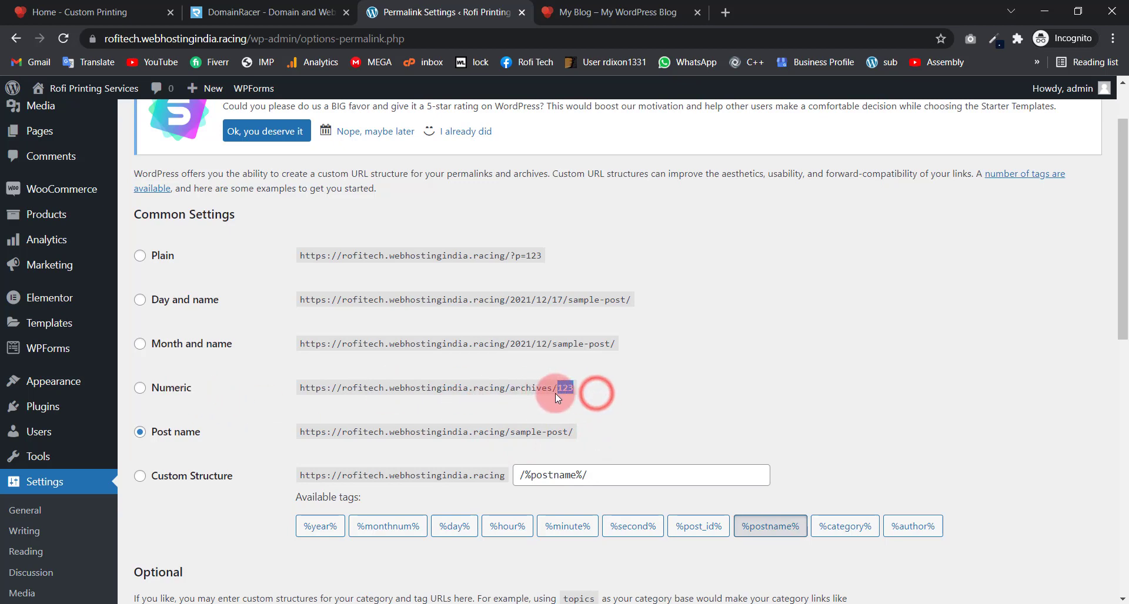
pyautogui.click(623, 383)
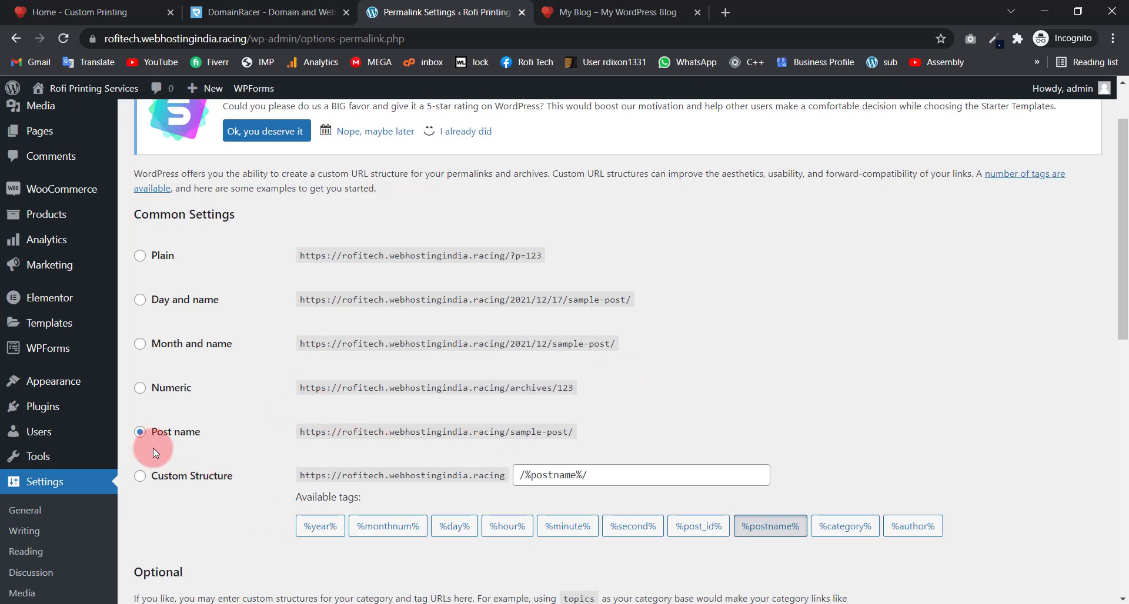
pyautogui.scroll(-5, 214, 323)
pyautogui.scroll(-6, 214, 453)
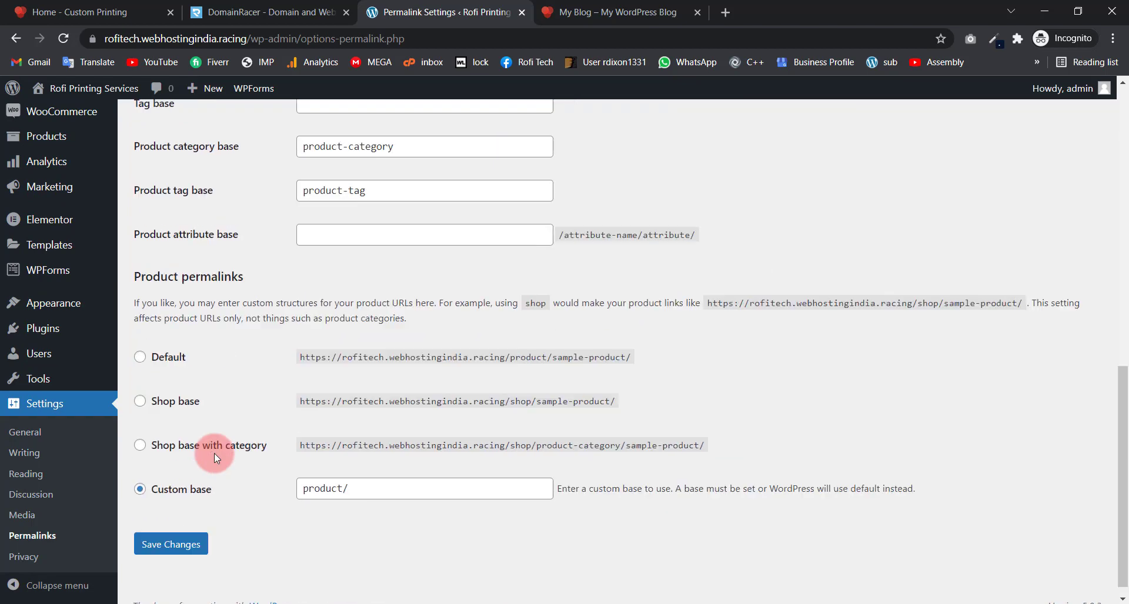
pyautogui.click(162, 531)
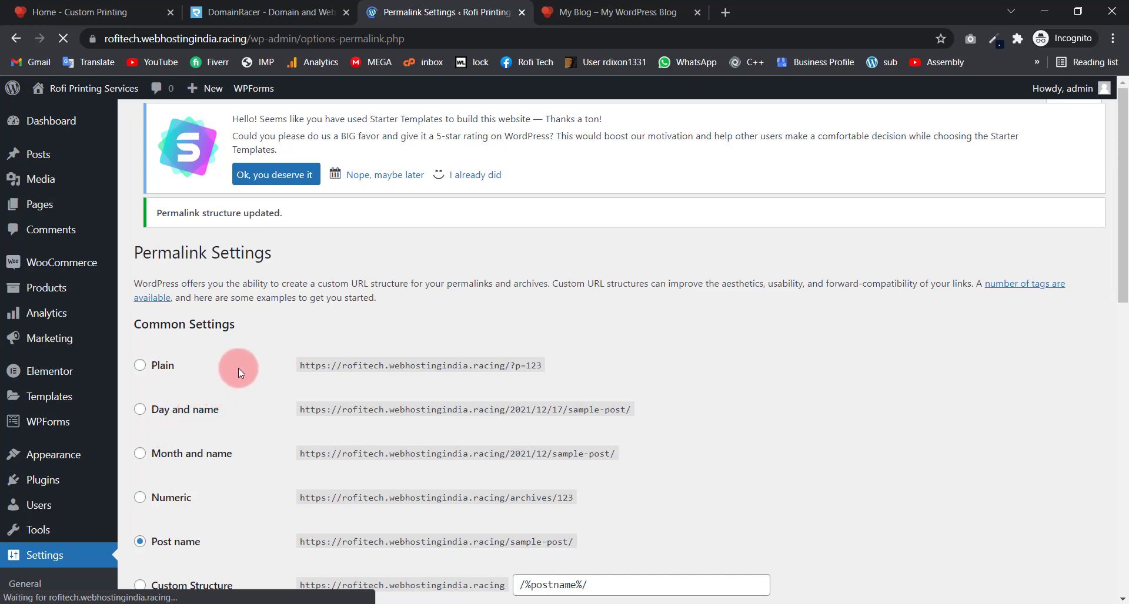
pyautogui.click(586, 7)
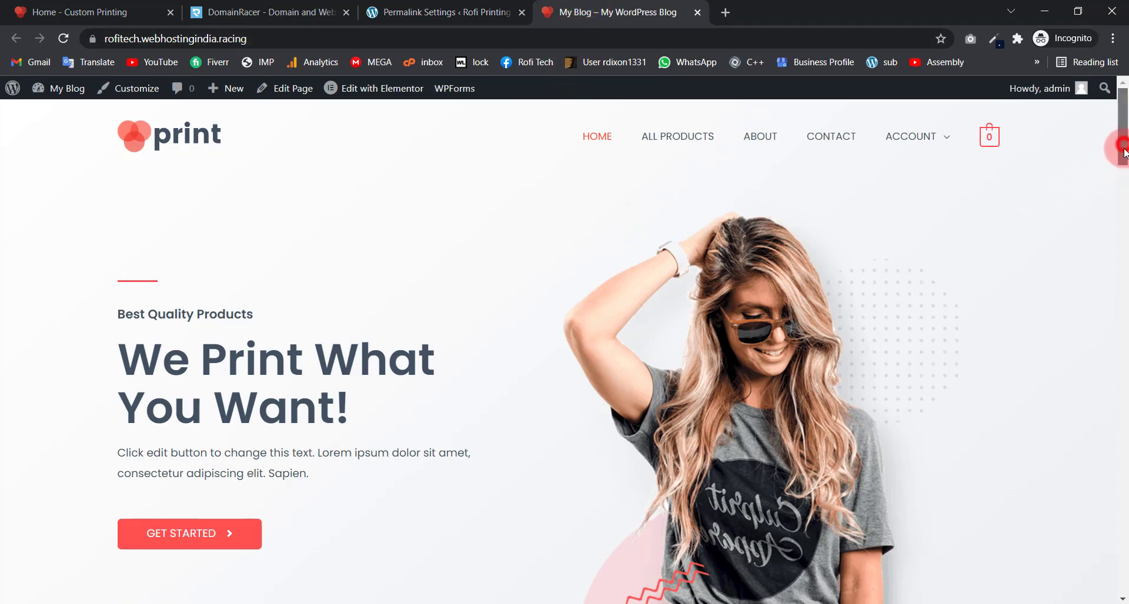
# Step: Launch Edit with Elementor from the admin bar on the live print-store homepage
pyautogui.moveTo(1119, 144); pyautogui.dragTo(1122, 115)
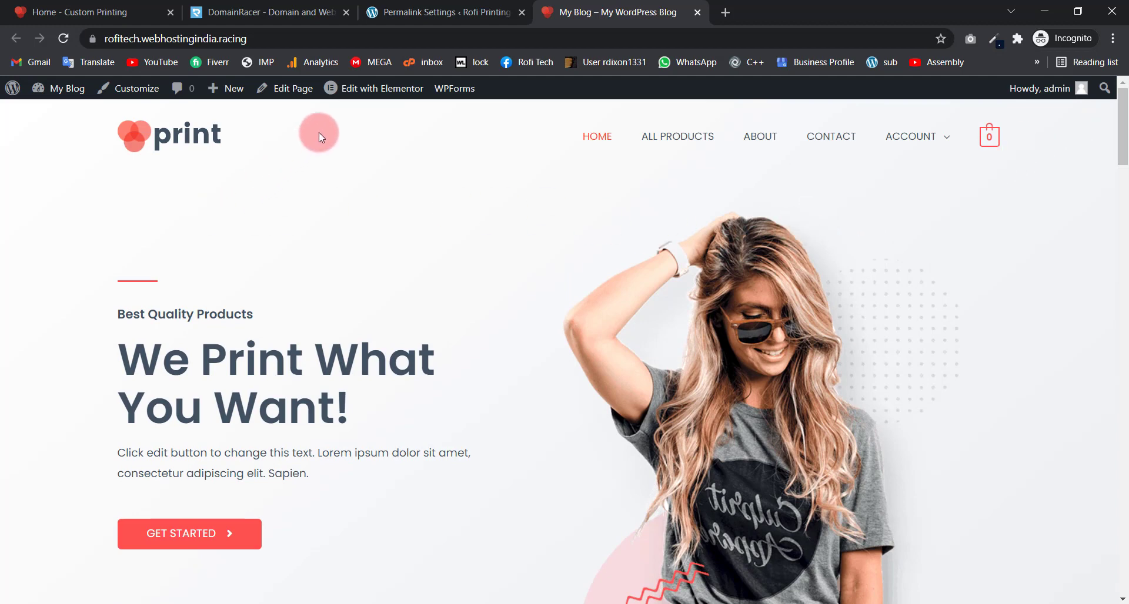
pyautogui.moveTo(357, 94)
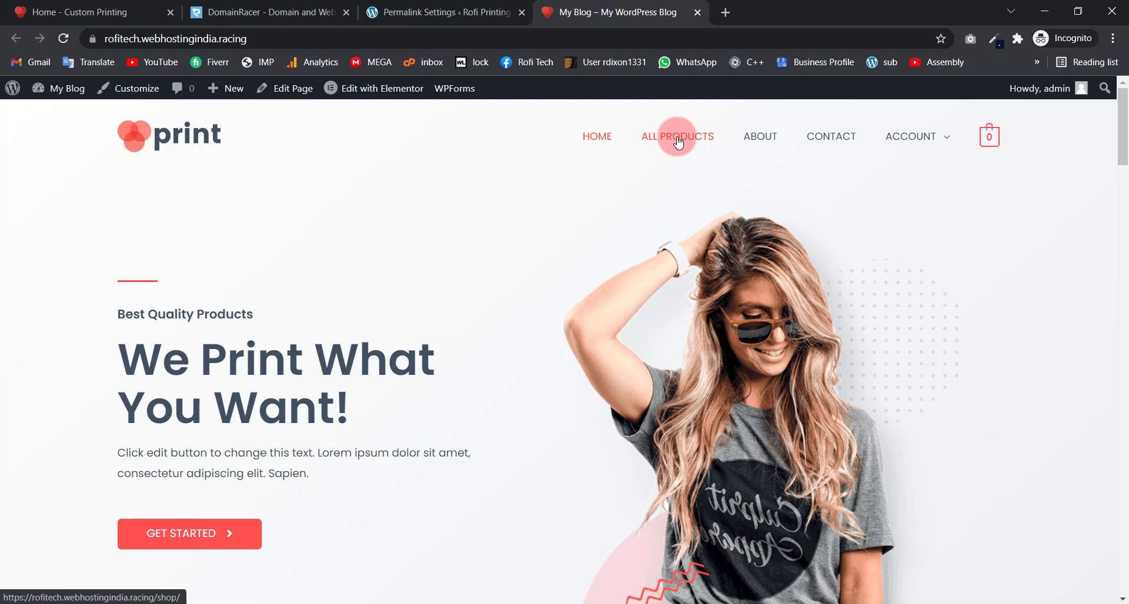
pyautogui.moveTo(902, 143)
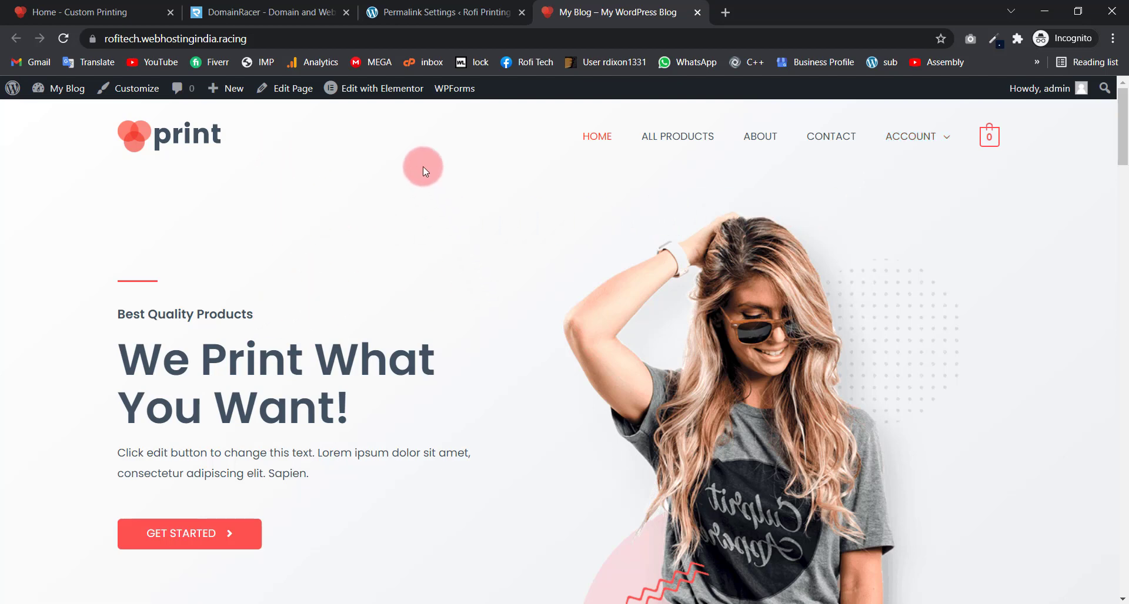
pyautogui.click(356, 92)
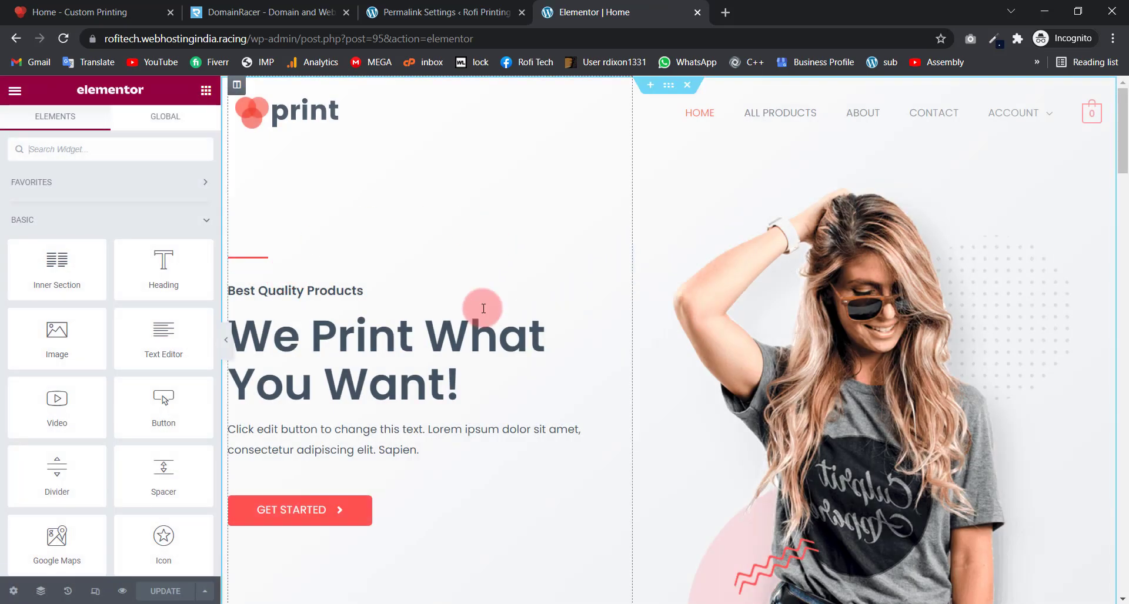
# Step: Inspect the Best Quality Products subheading, main heading, paragraph, GET STARTED button and hero image
pyautogui.click(387, 295)
pyautogui.click(481, 362)
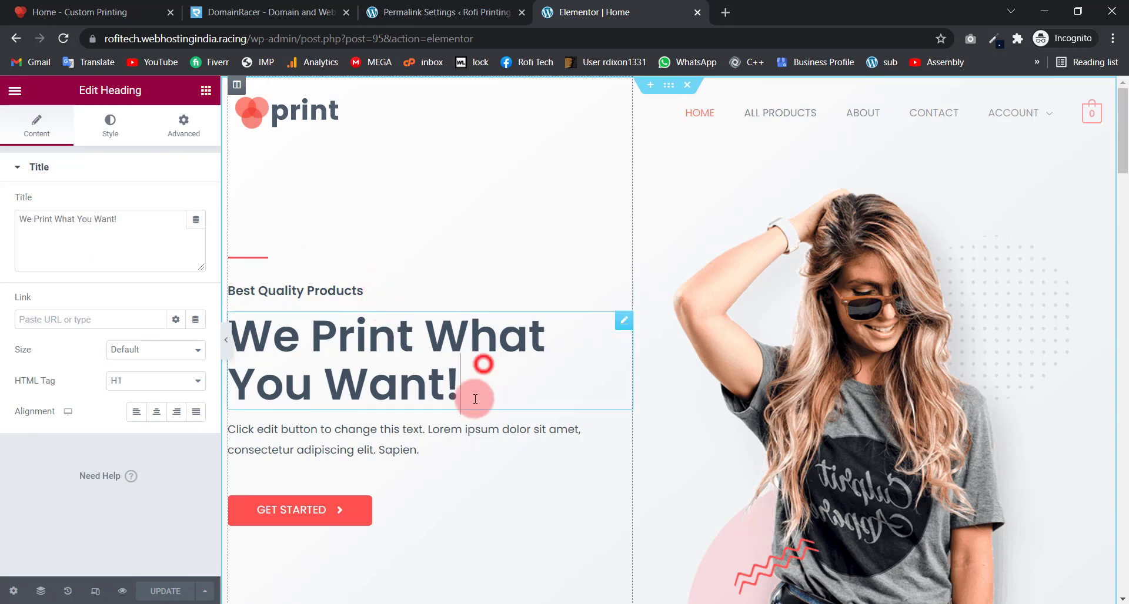
pyautogui.click(446, 450)
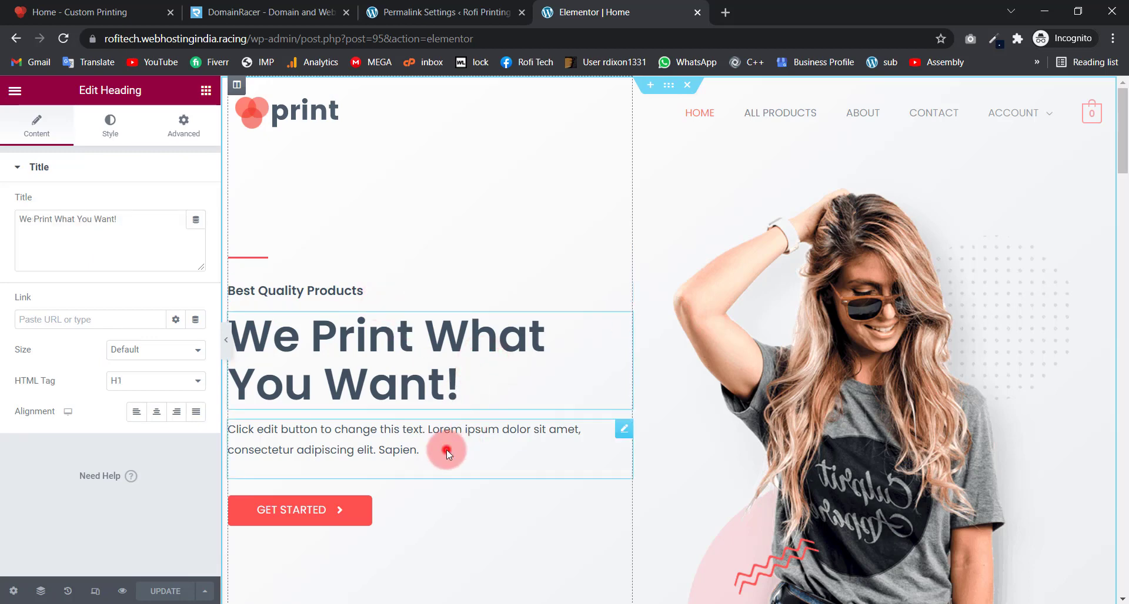
pyautogui.click(401, 525)
pyautogui.click(750, 425)
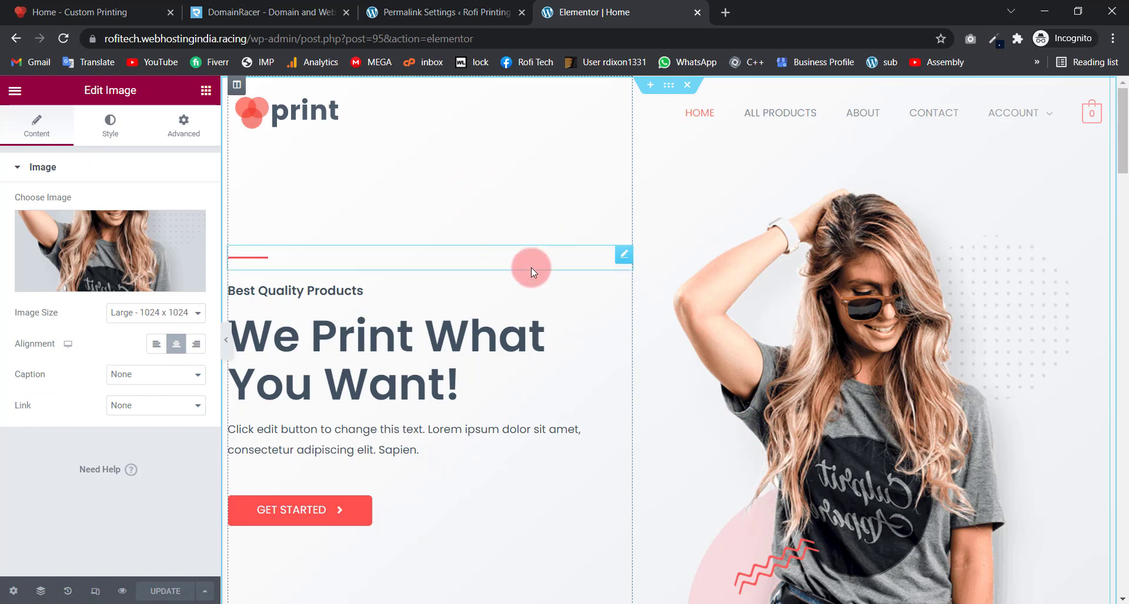
# Step: Select the hero divider and try width and alignment values, ending left-aligned
pyautogui.click(355, 256)
pyautogui.click(304, 259)
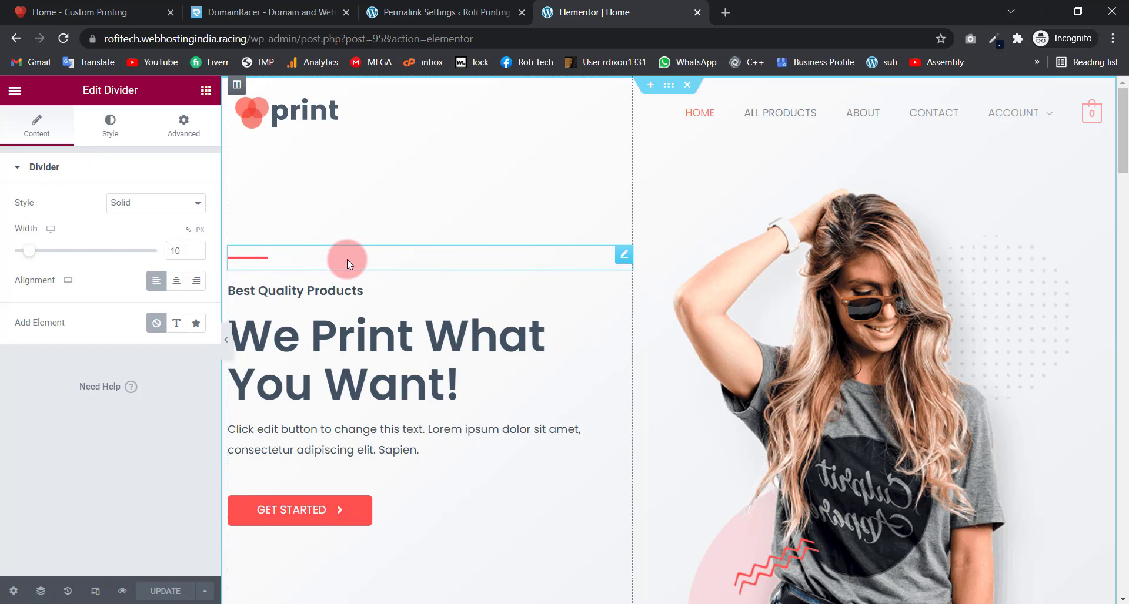
pyautogui.click(140, 260)
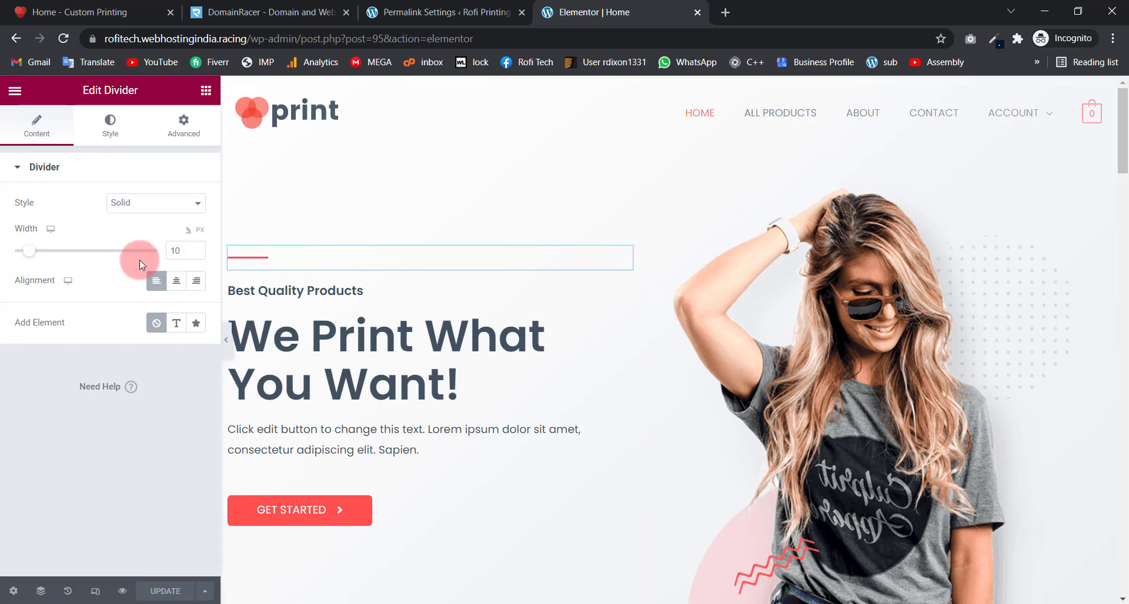
pyautogui.moveTo(33, 259); pyautogui.dragTo(64, 257)
pyautogui.click(199, 253)
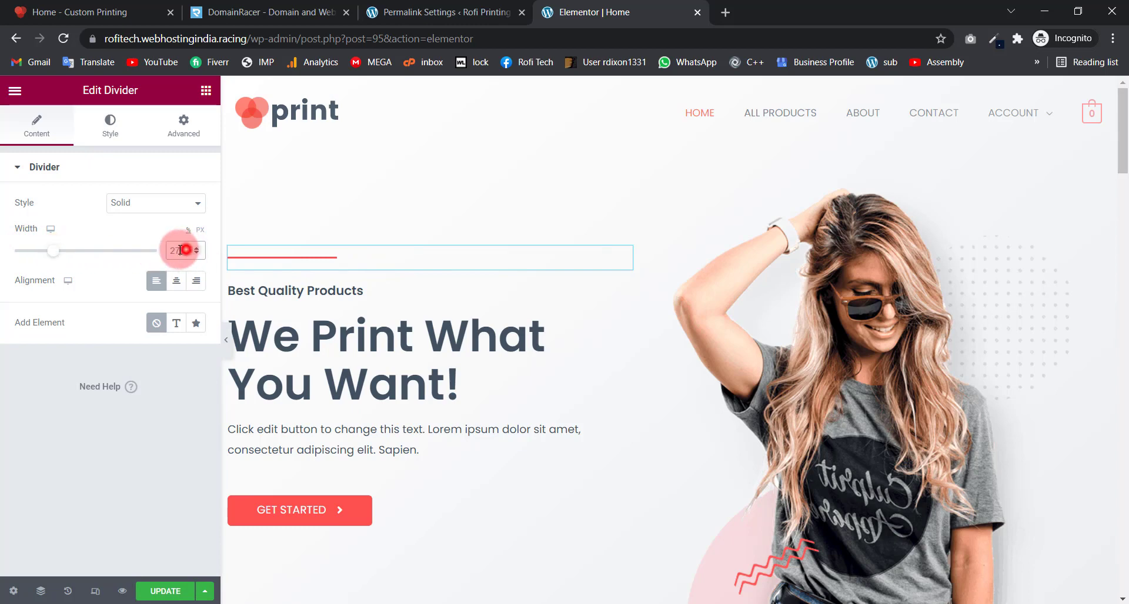
pyautogui.moveTo(179, 250); pyautogui.dragTo(157, 255)
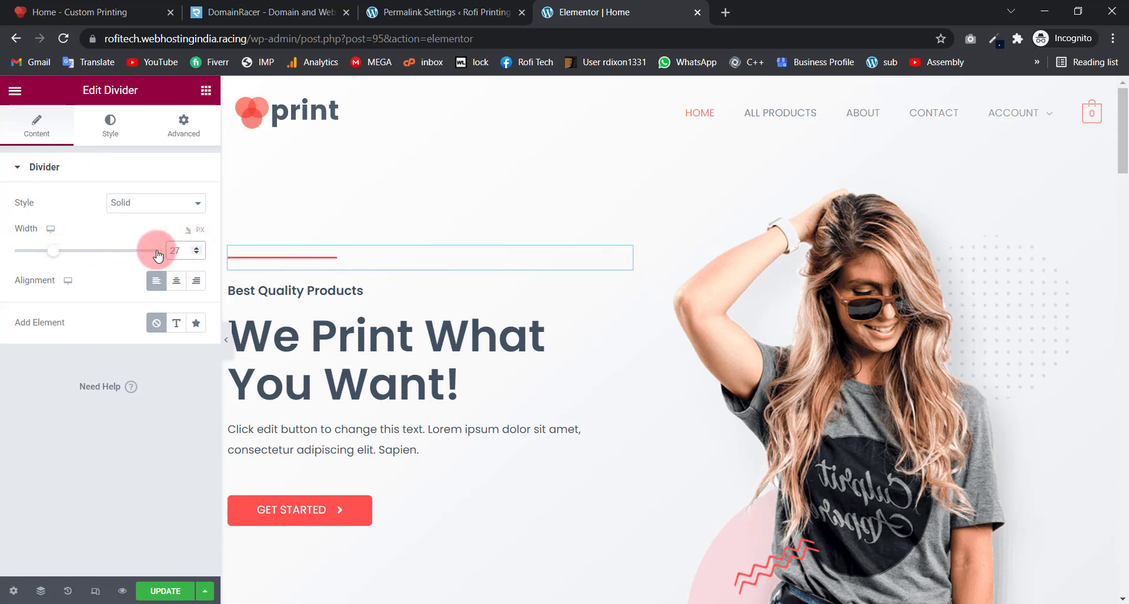
pyautogui.click(177, 283)
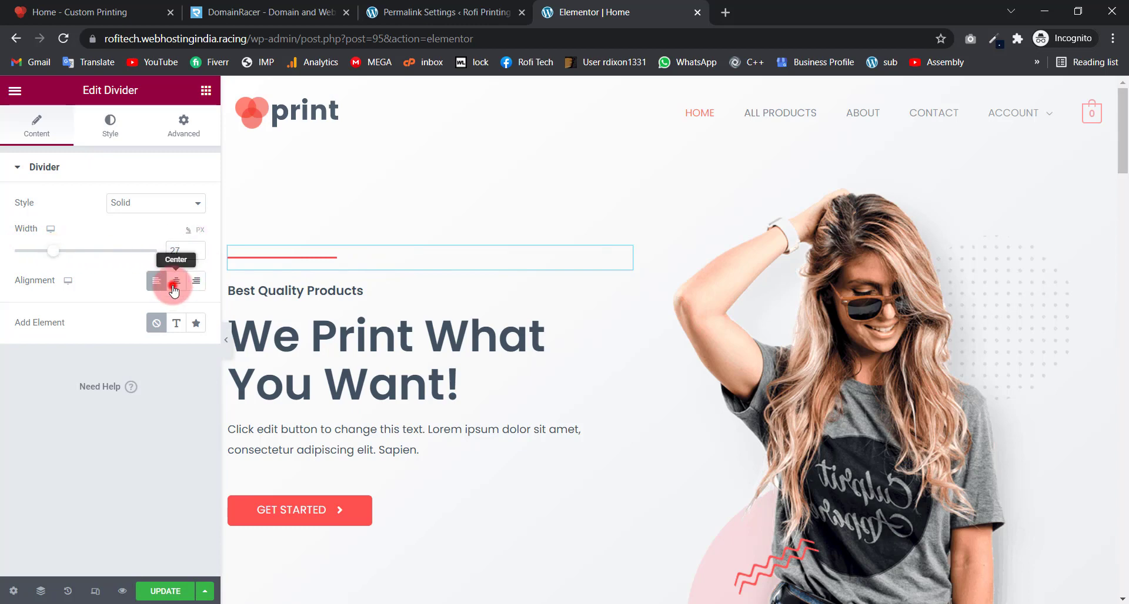
pyautogui.click(174, 285)
pyautogui.click(196, 280)
pyautogui.click(155, 279)
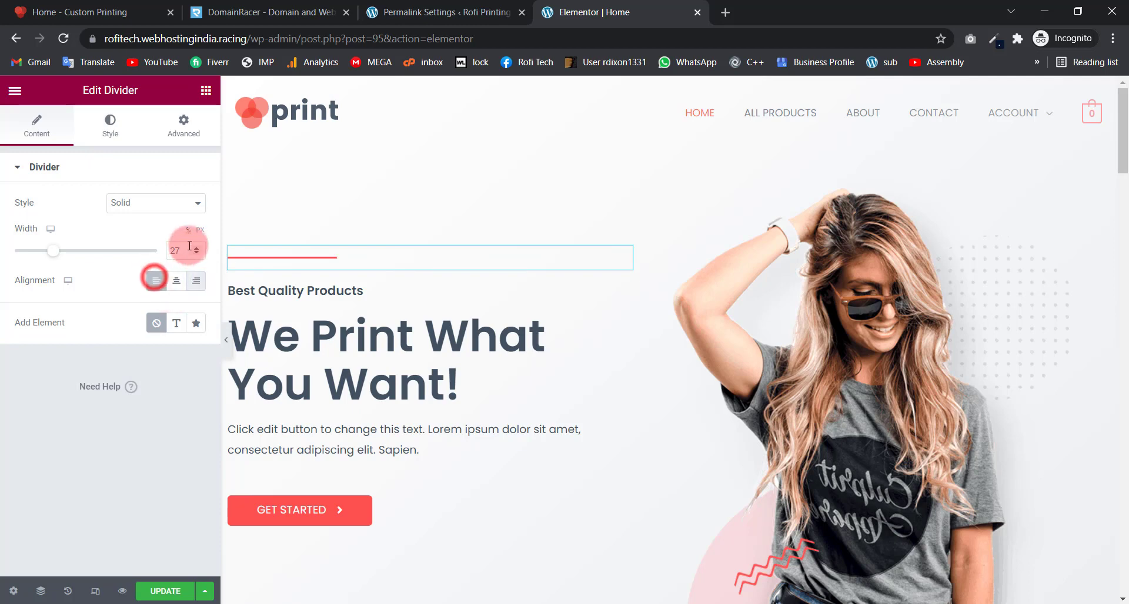
pyautogui.moveTo(190, 246); pyautogui.dragTo(167, 248)
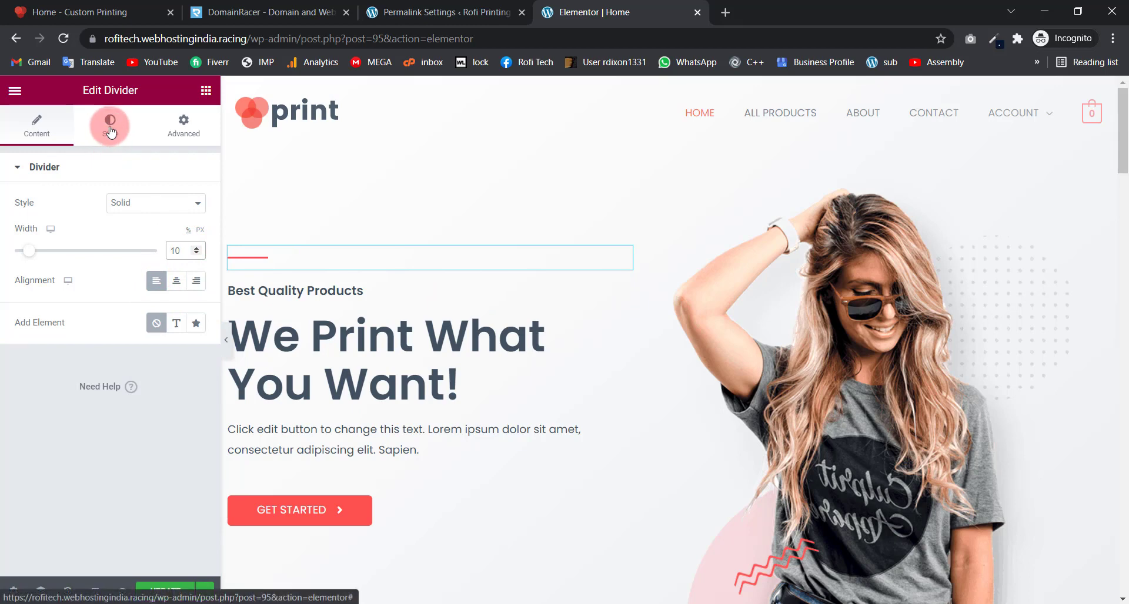
# Step: Keep the divider's line style as Solid
pyautogui.click(131, 203)
pyautogui.click(130, 229)
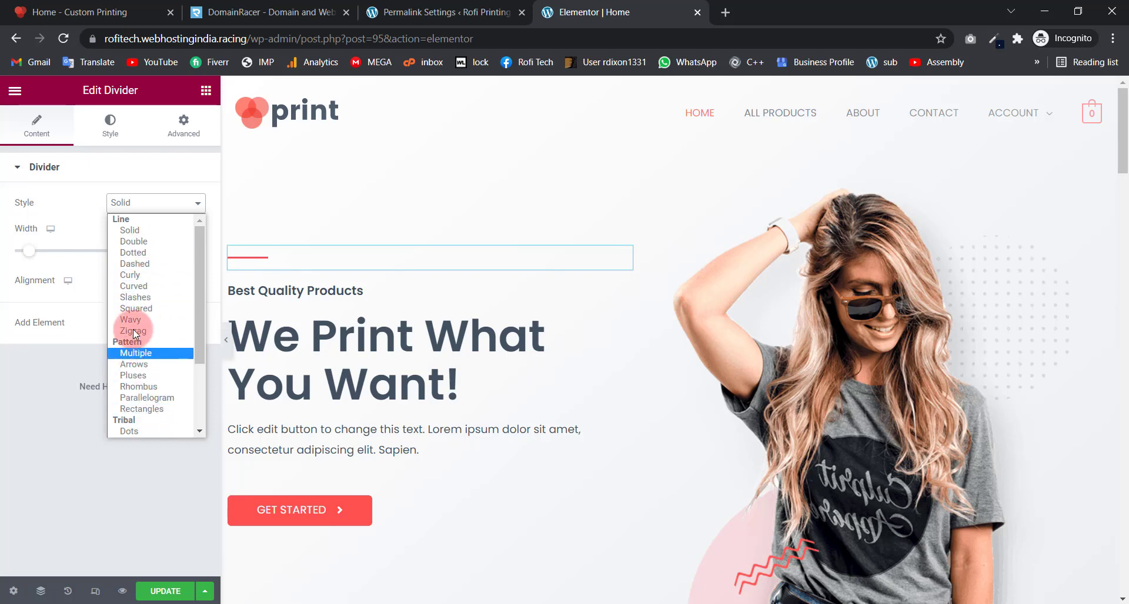
pyautogui.click(103, 214)
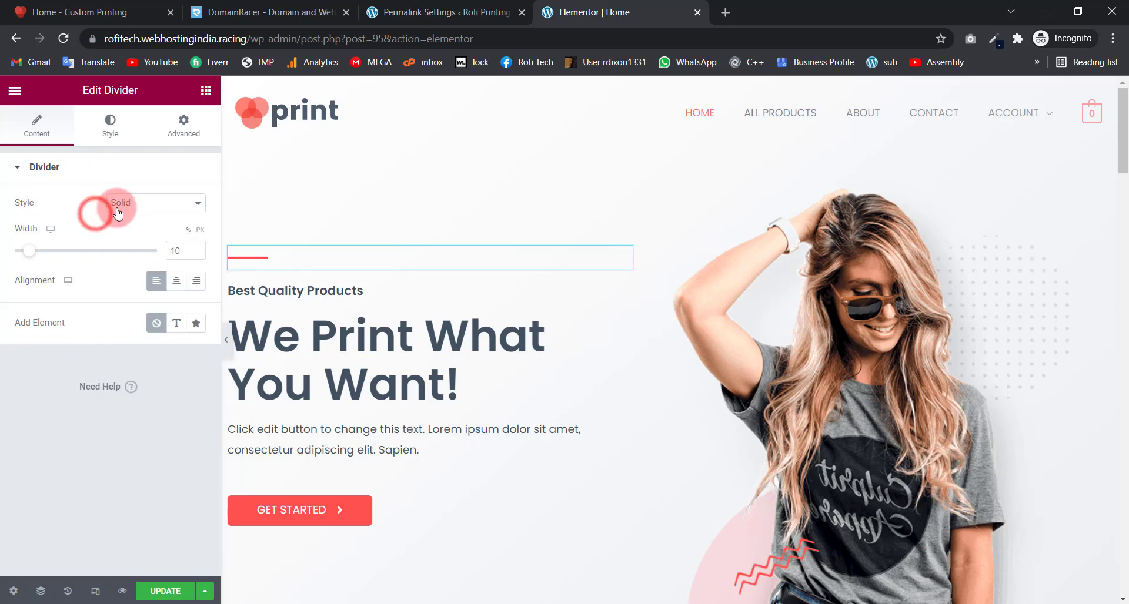
pyautogui.click(132, 202)
pyautogui.click(68, 210)
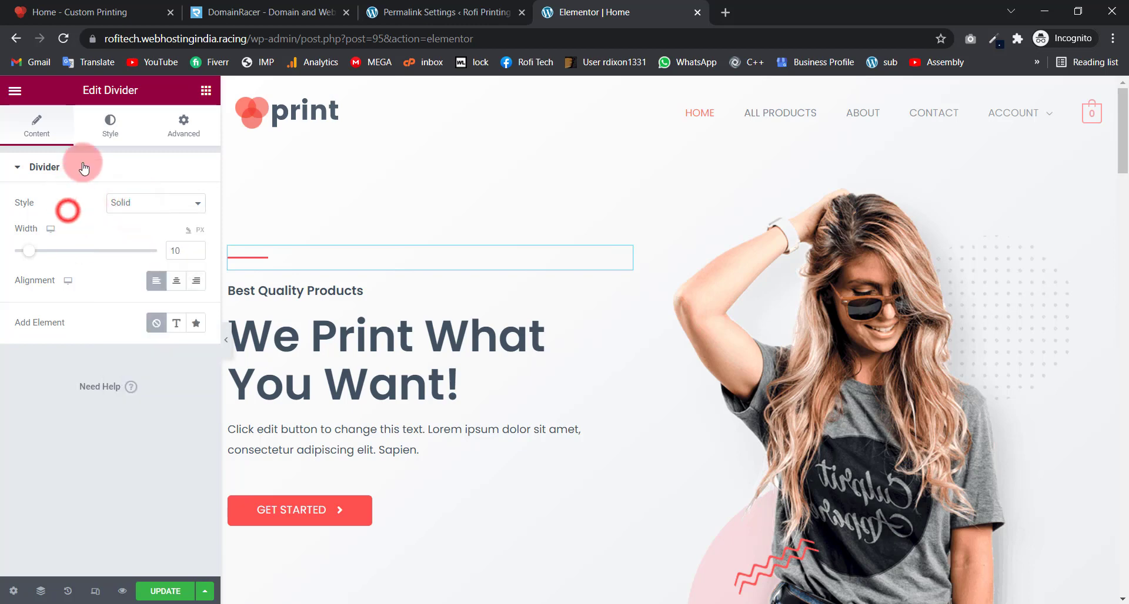
pyautogui.click(104, 140)
pyautogui.click(131, 202)
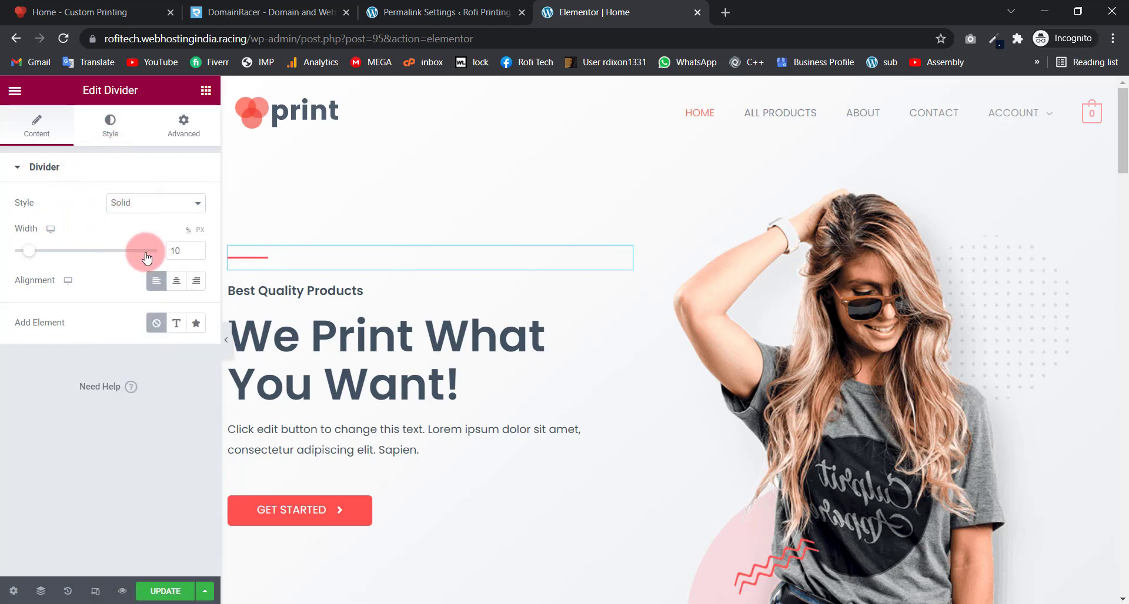
# Step: Try dark red colours on the divider, then clear its colour so it shows black
pyautogui.click(110, 124)
pyautogui.click(195, 204)
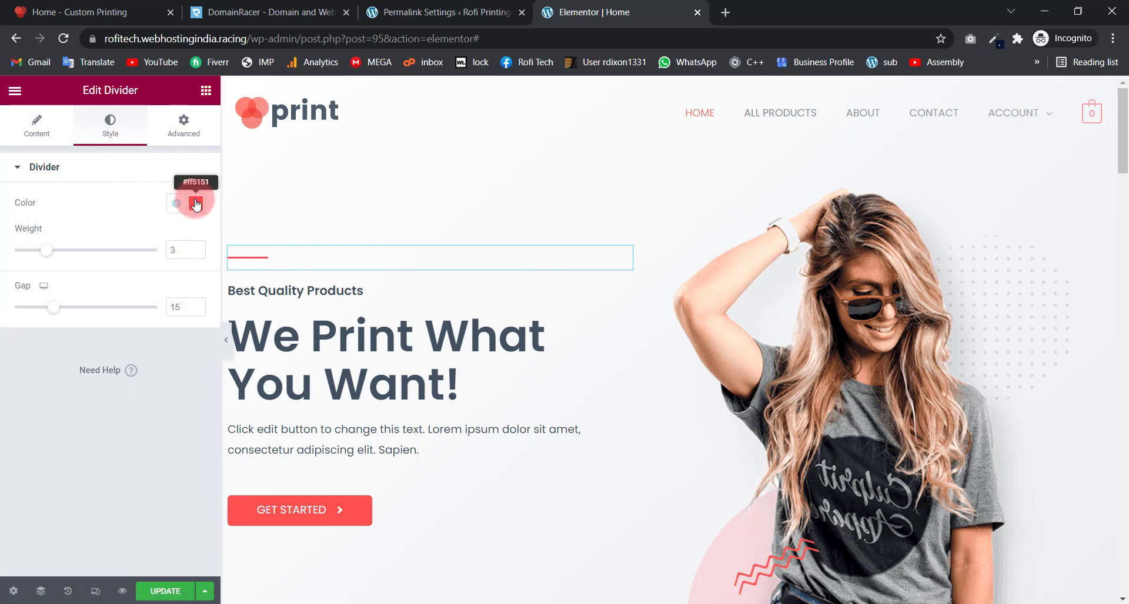
pyautogui.click(161, 300)
pyautogui.moveTo(159, 283)
pyautogui.mouseDown()
pyautogui.moveTo(3, 344)
pyautogui.moveTo(135, 318)
pyautogui.moveTo(86, 327)
pyautogui.mouseUp()
pyautogui.click(139, 234)
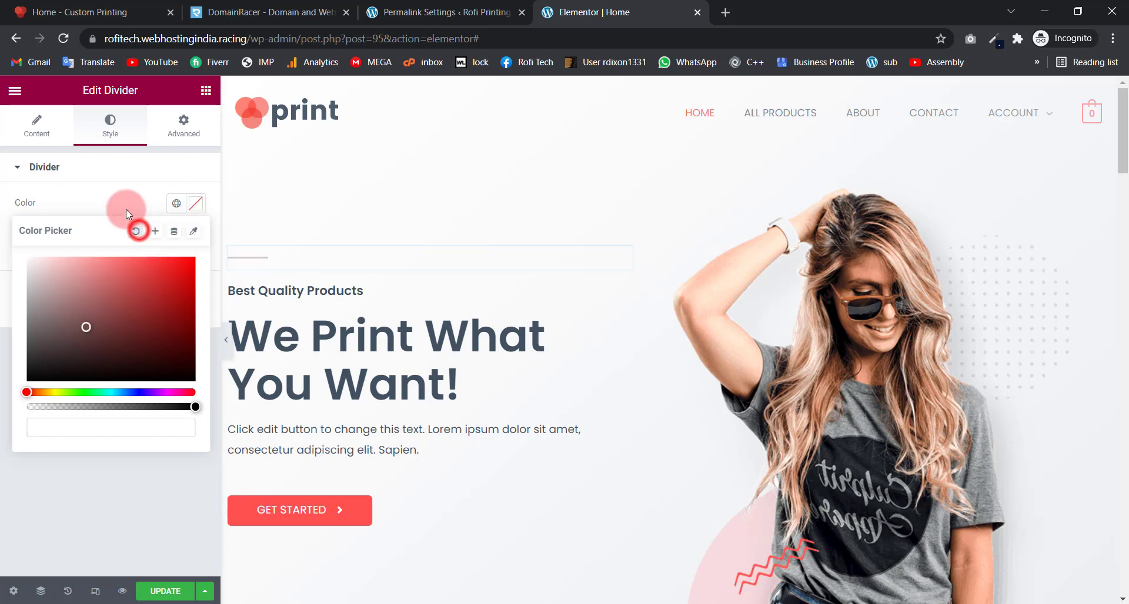
# Step: Set the divider width back to 10
pyautogui.click(36, 124)
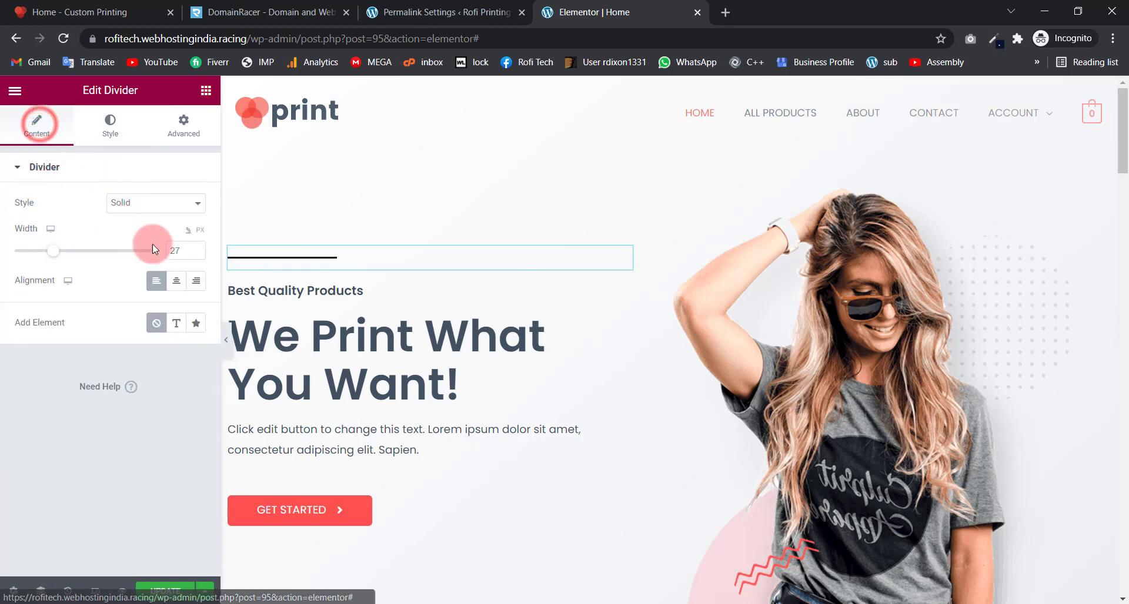
pyautogui.moveTo(179, 250); pyautogui.dragTo(163, 252)
pyautogui.write('10')
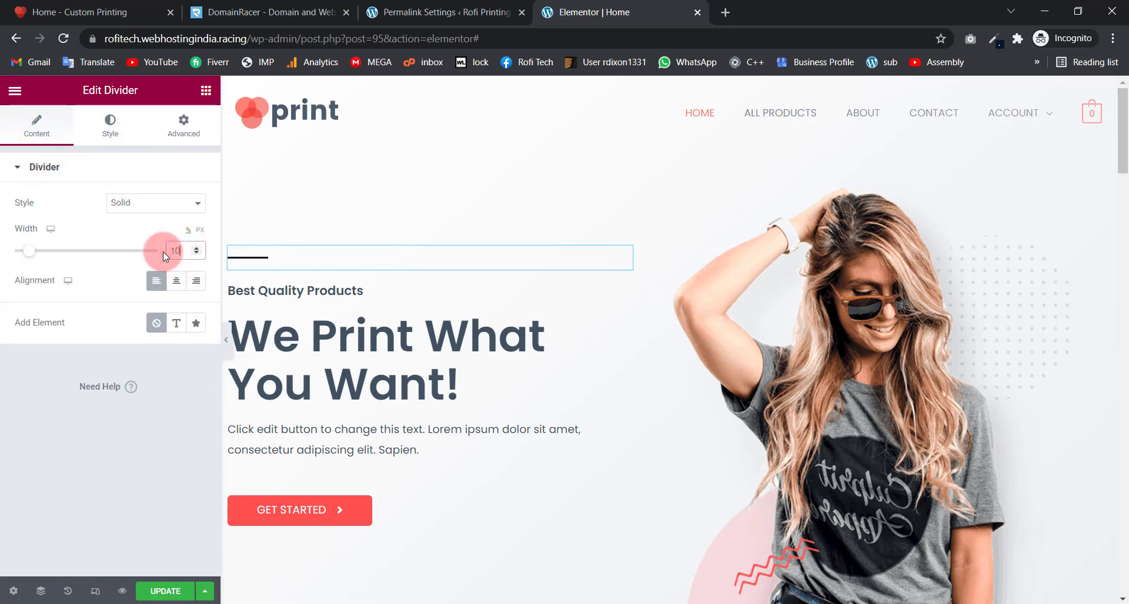
pyautogui.click(99, 232)
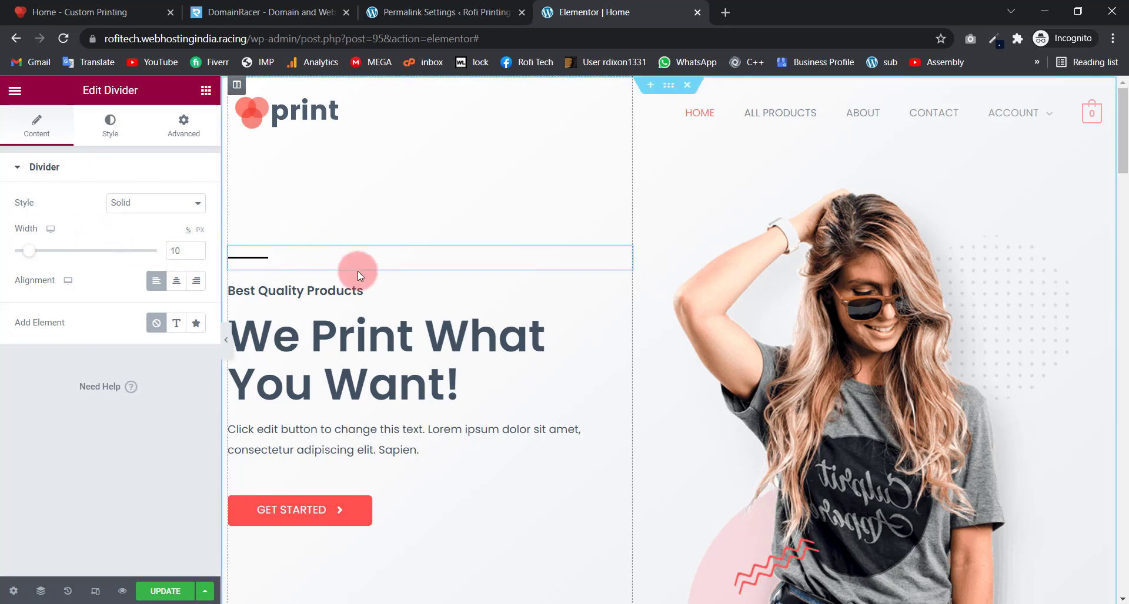
# Step: Change the Best Quality Products heading title to '55' and colour its text red
pyautogui.click(381, 295)
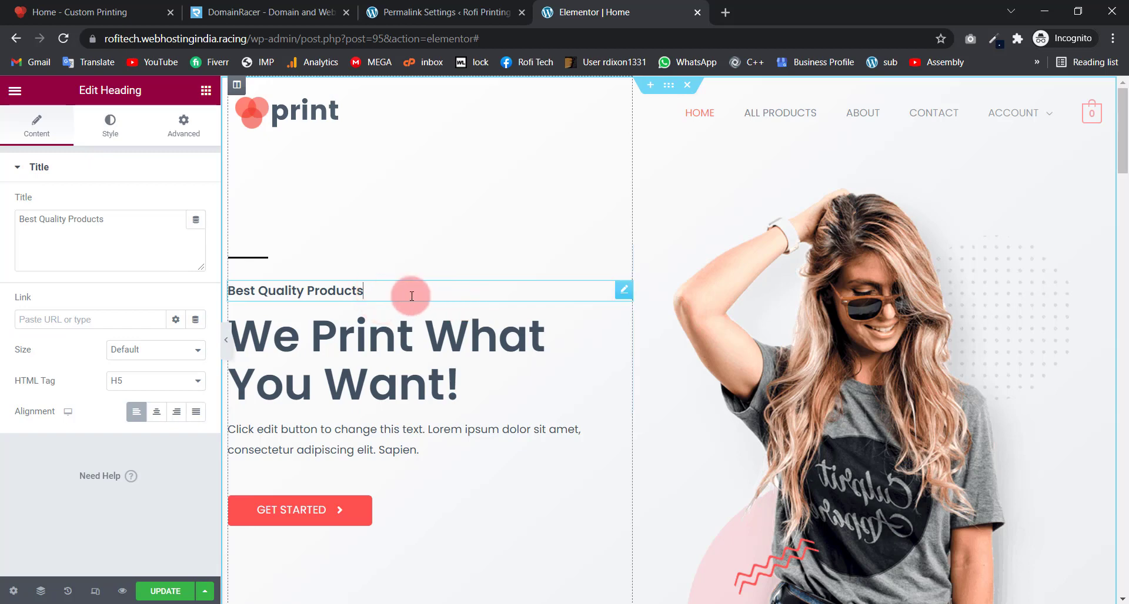
pyautogui.moveTo(135, 229); pyautogui.dragTo(33, 223)
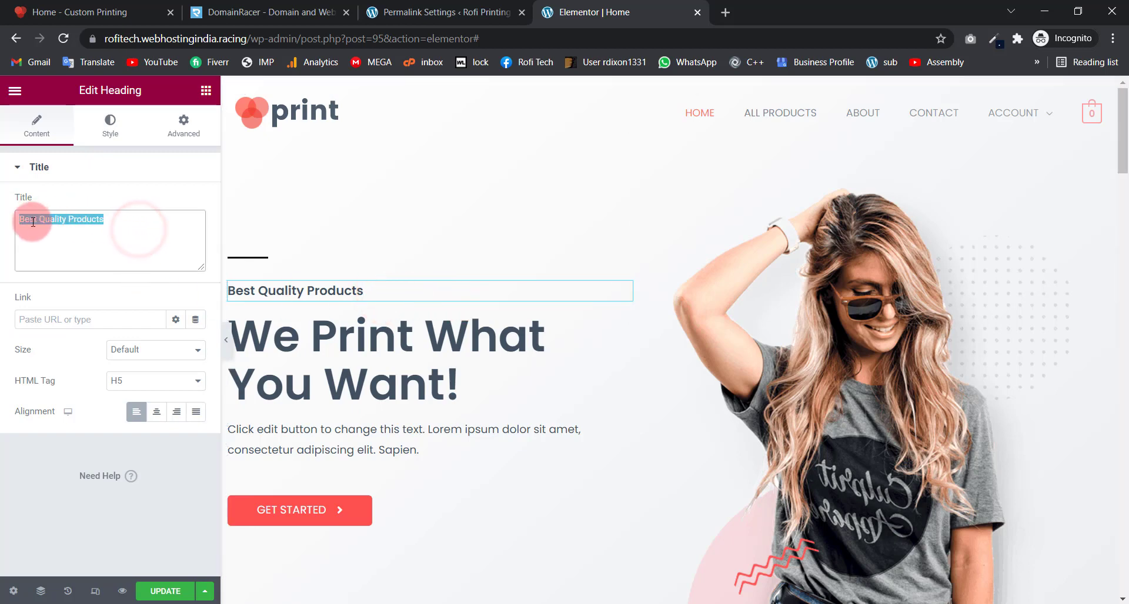
pyautogui.write('55')
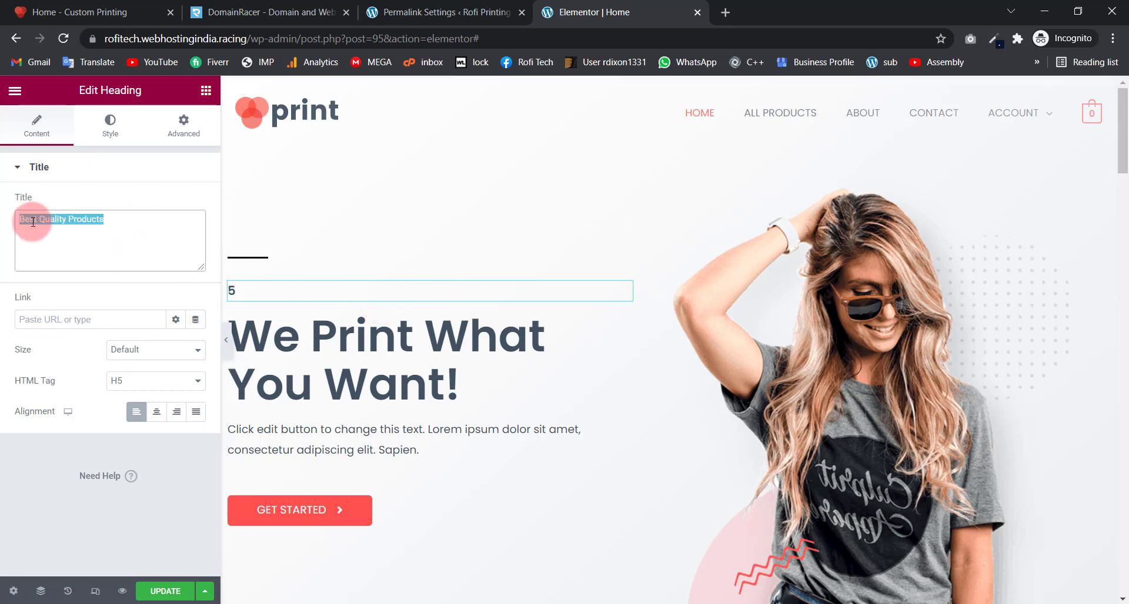
pyautogui.click(111, 125)
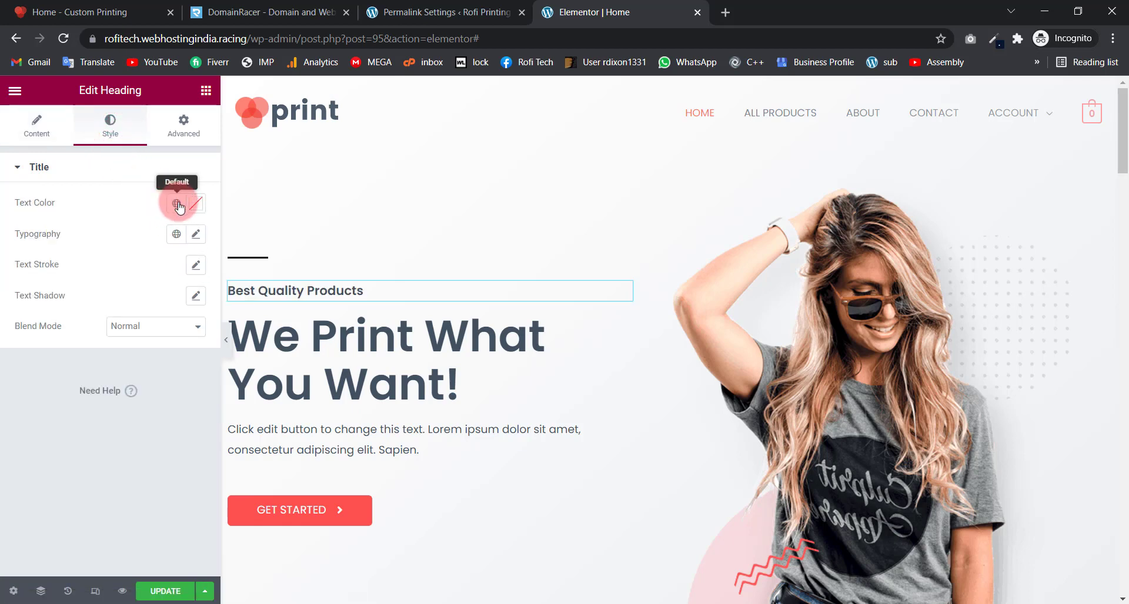
pyautogui.click(193, 204)
pyautogui.click(168, 311)
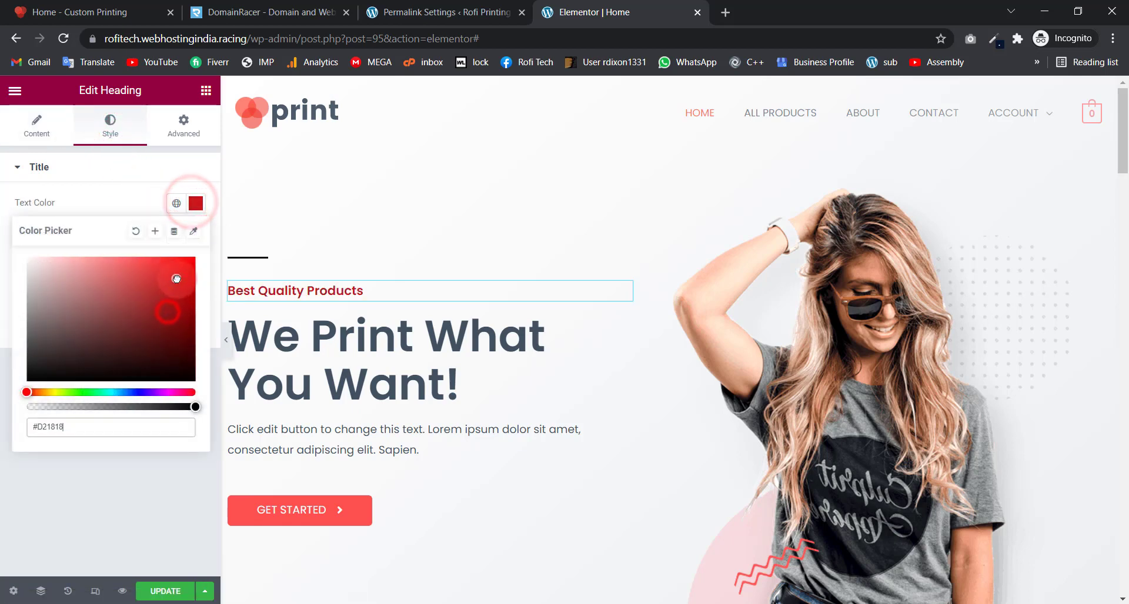
pyautogui.click(187, 265)
pyautogui.click(136, 206)
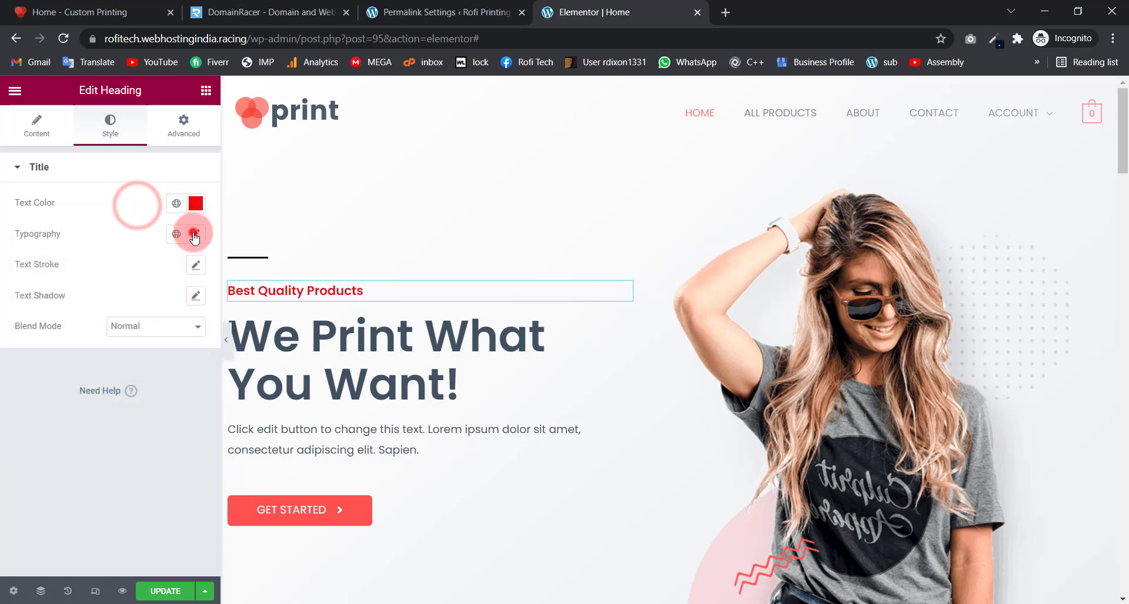
# Step: Give the heading a larger size, Arial font and bold 700 weight
pyautogui.click(196, 234)
pyautogui.click(35, 351)
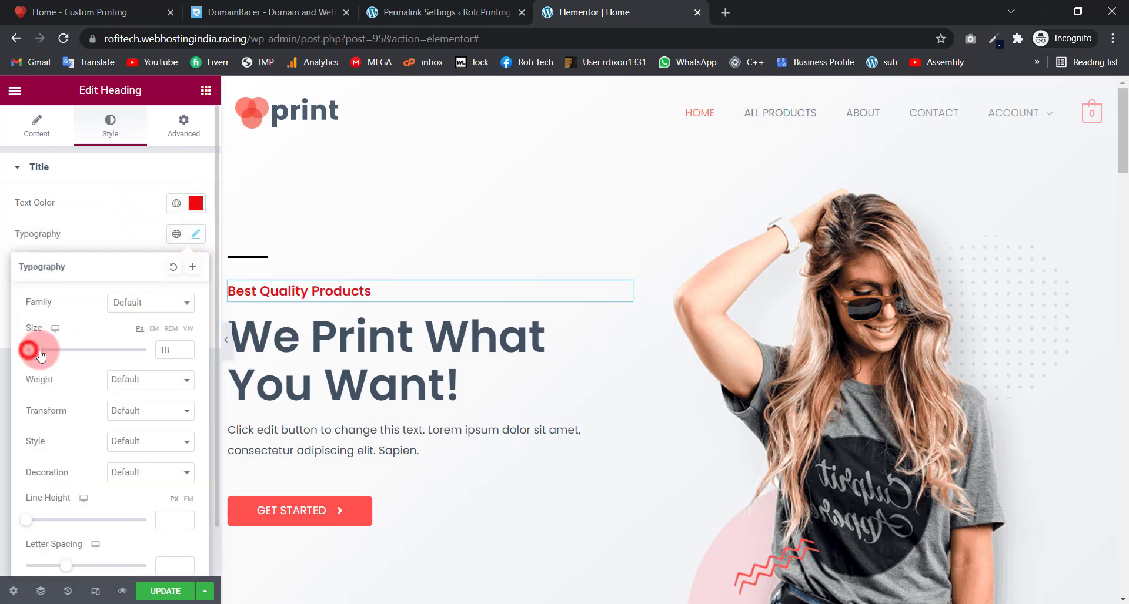
pyautogui.click(145, 303)
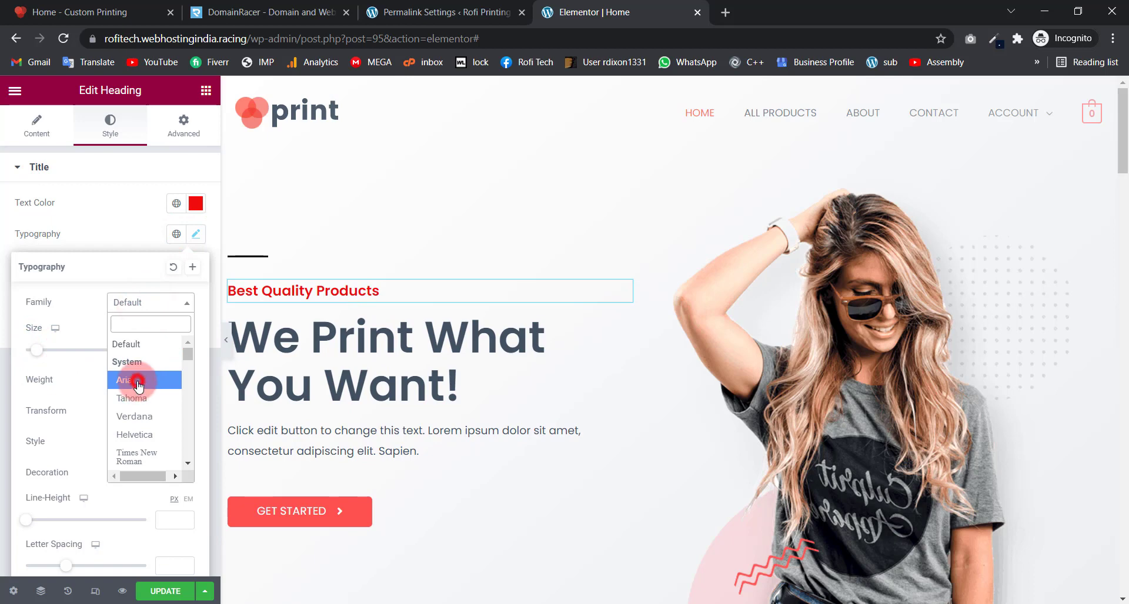
pyautogui.click(137, 382)
pyautogui.click(137, 380)
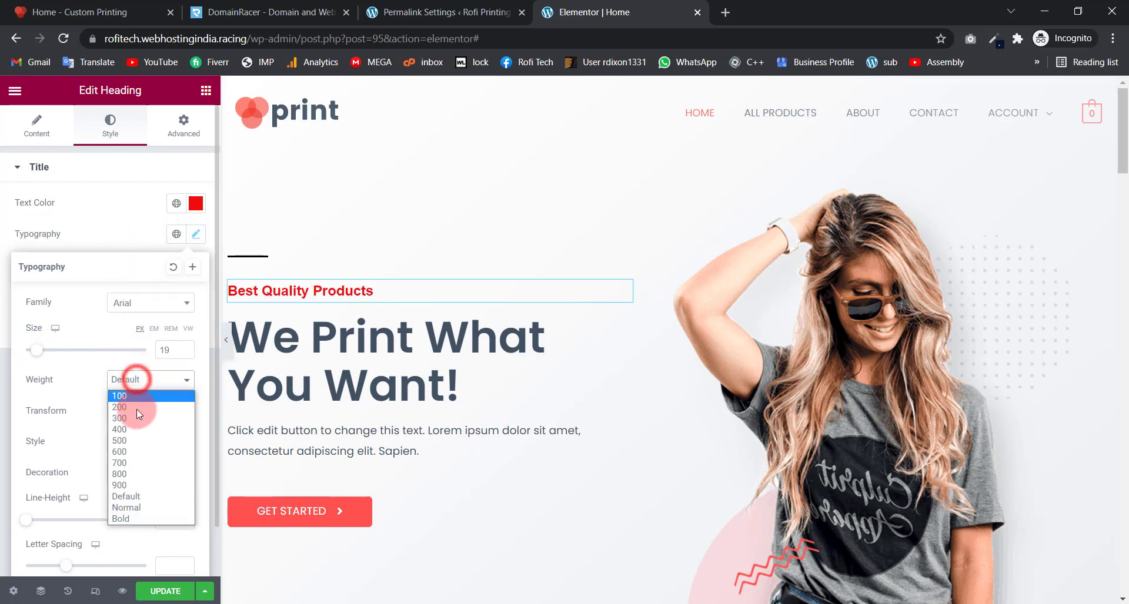
pyautogui.click(130, 418)
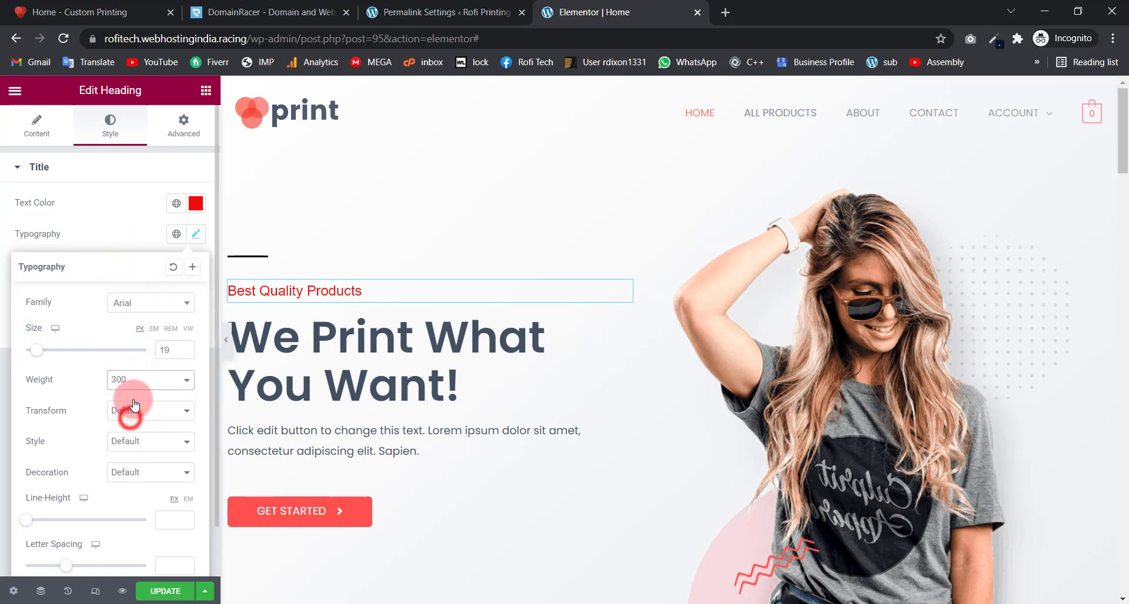
pyautogui.click(148, 382)
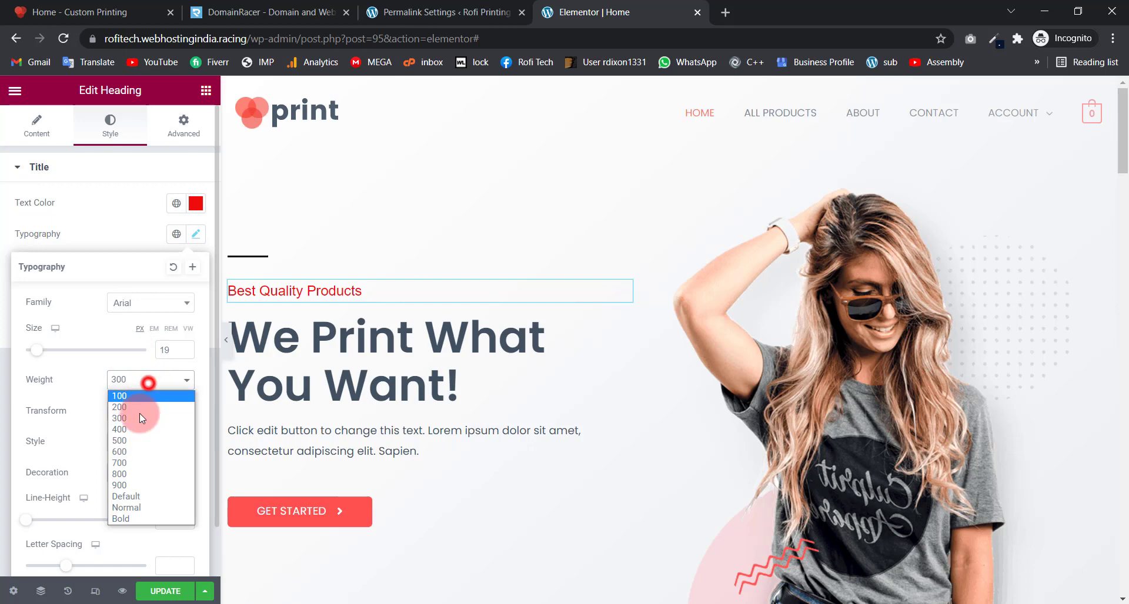
pyautogui.click(128, 464)
pyautogui.click(128, 230)
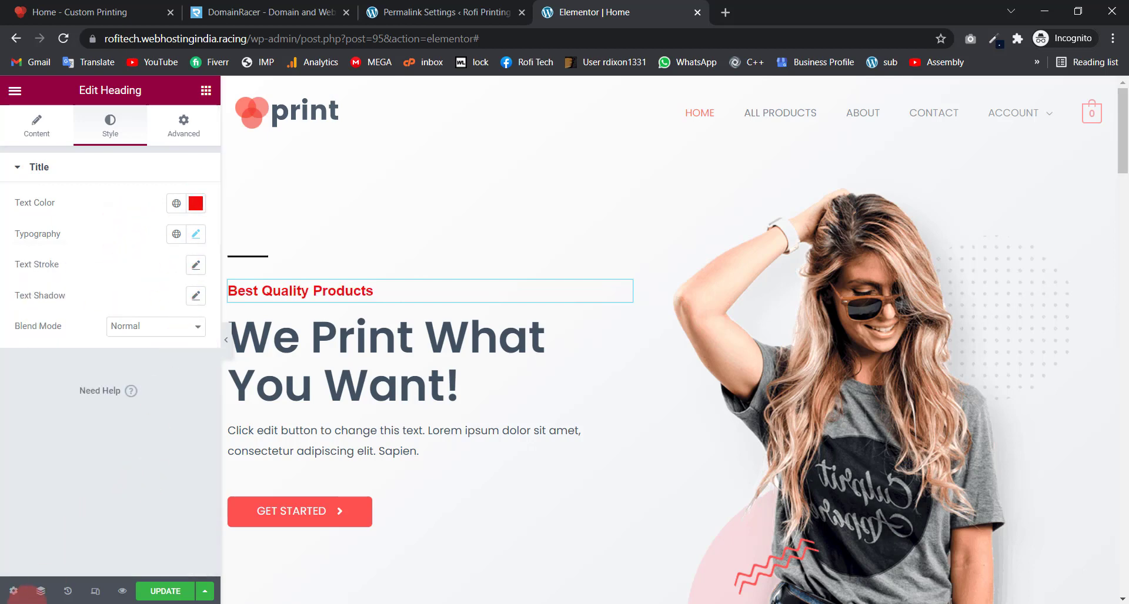
# Step: Revert History to Editing Started and return to the widget library
pyautogui.click(68, 591)
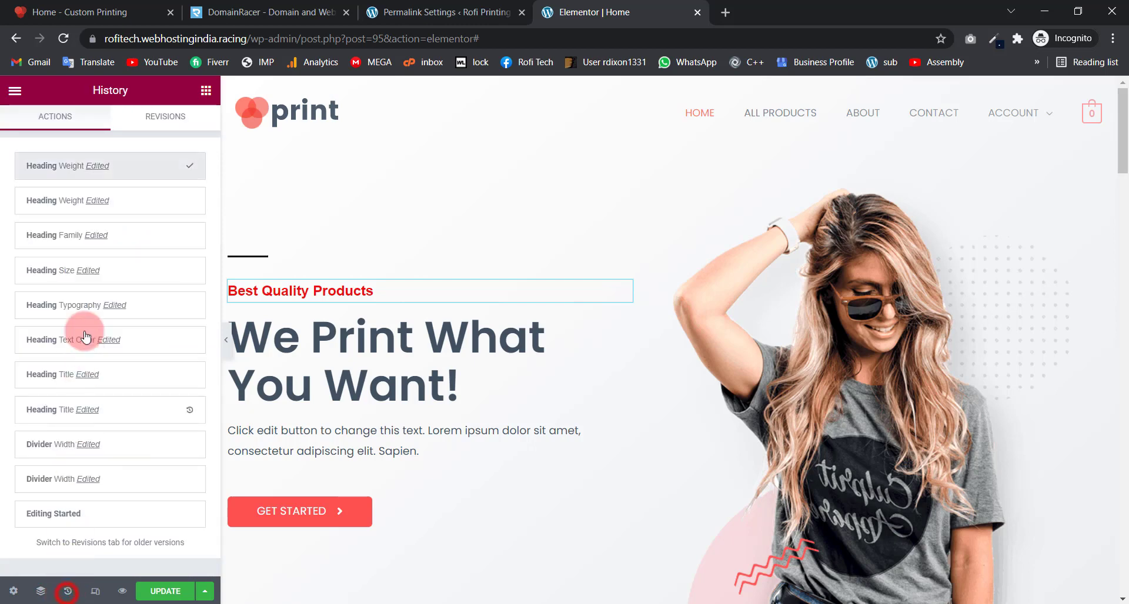
pyautogui.click(77, 514)
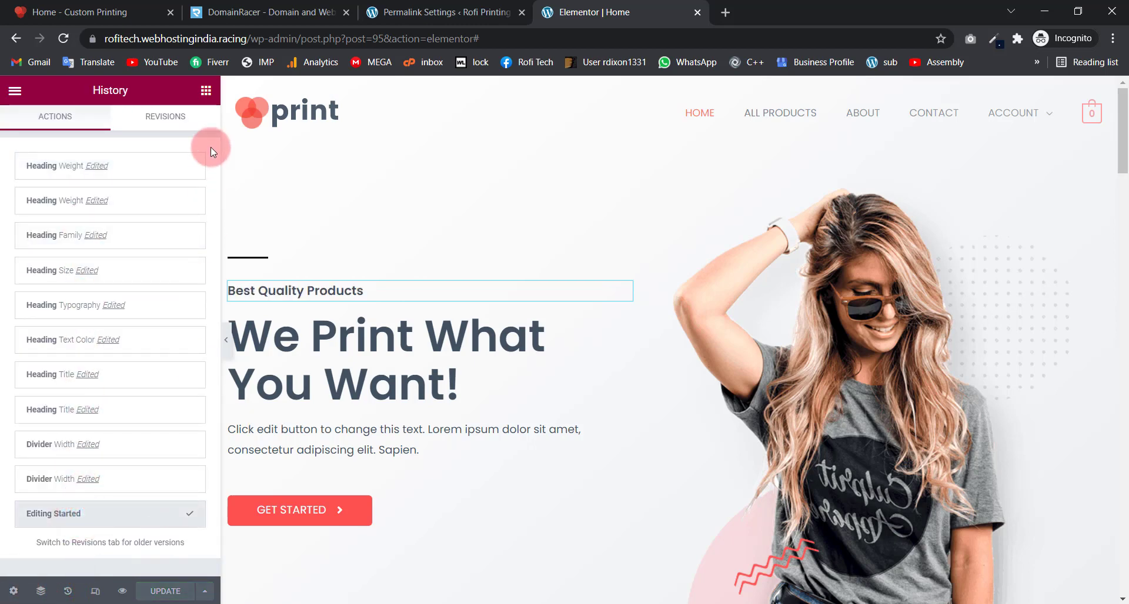
pyautogui.click(206, 90)
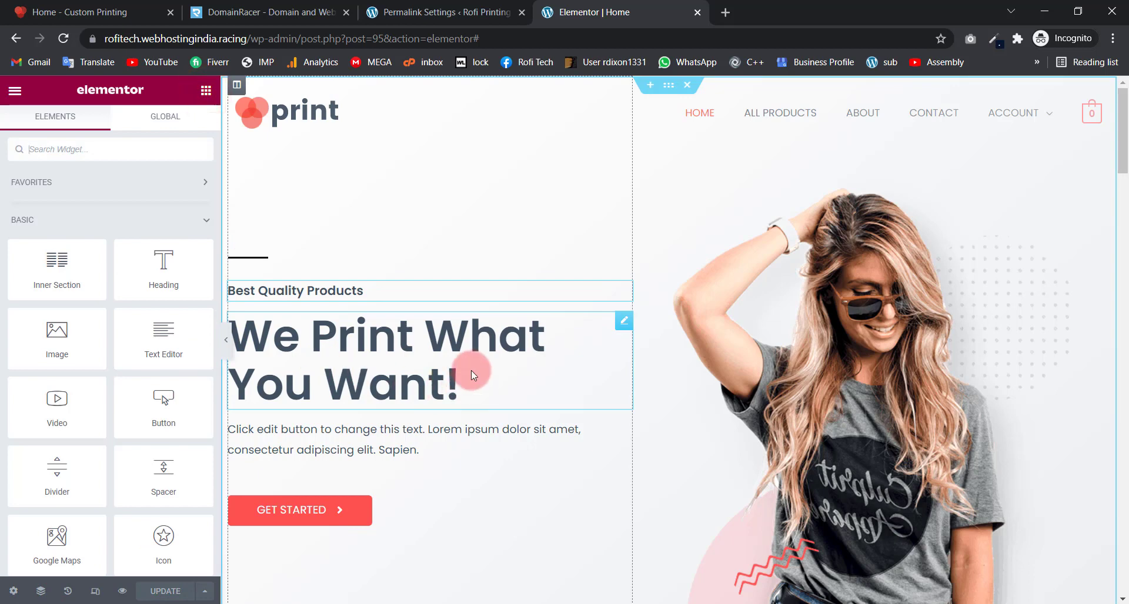
# Step: Open the 'We Print What You Want!' headline's typography and drag its letter spacing slider
pyautogui.click(594, 369)
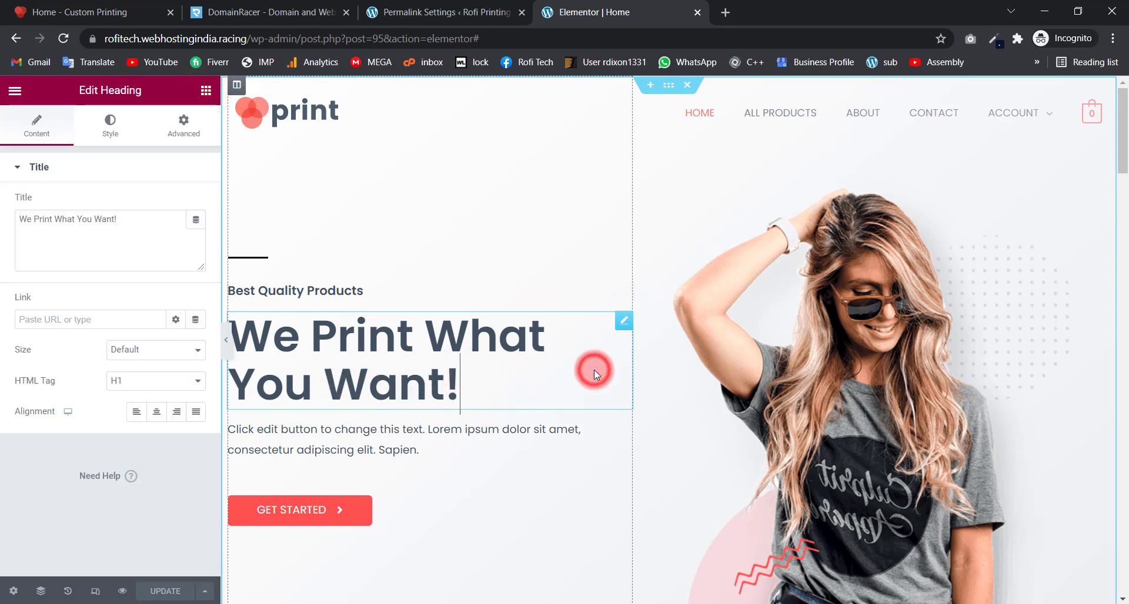
pyautogui.moveTo(157, 216); pyautogui.dragTo(1, 216)
pyautogui.click(103, 243)
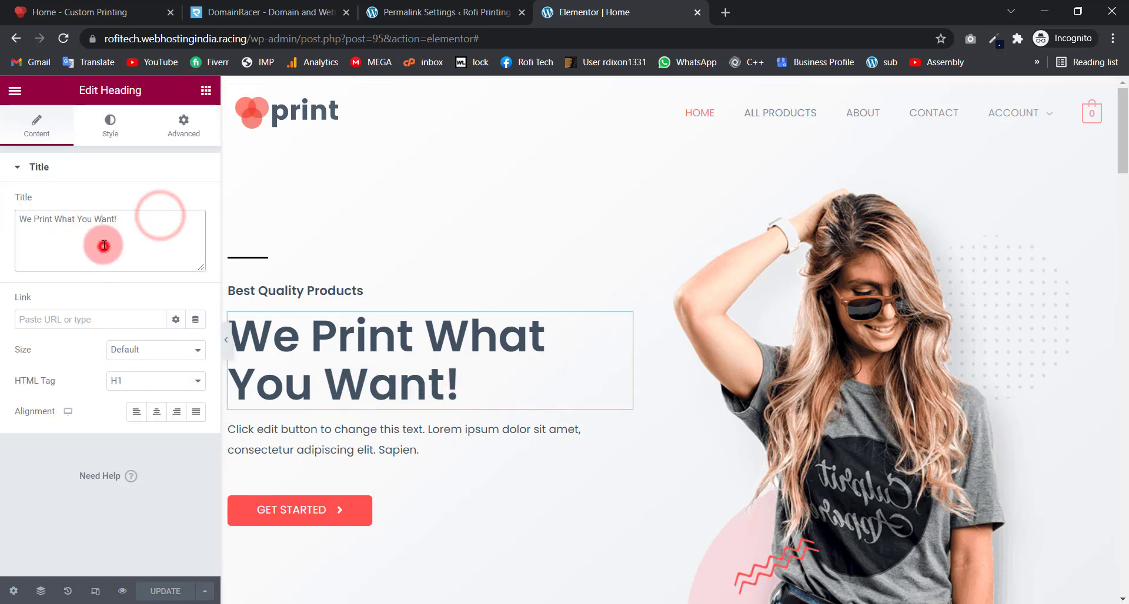
pyautogui.click(118, 116)
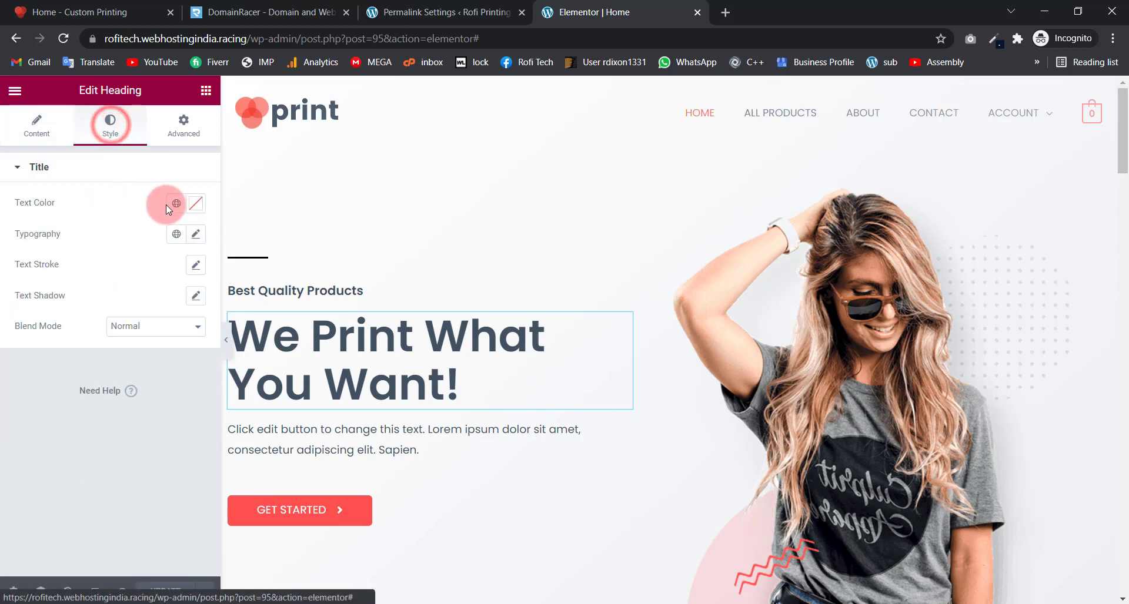
pyautogui.click(196, 235)
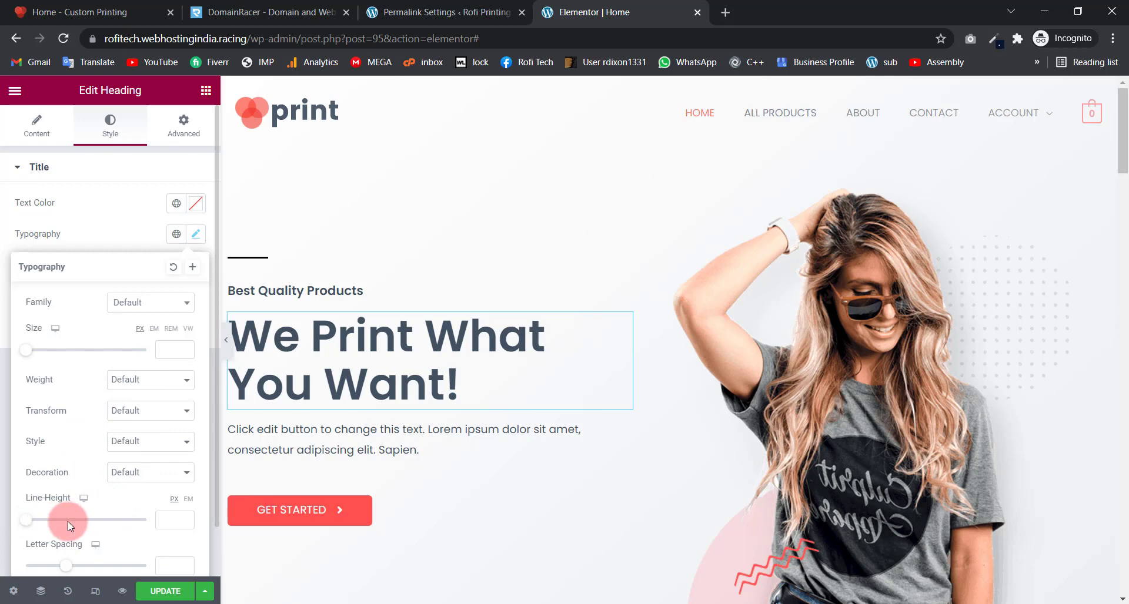
pyautogui.moveTo(61, 566); pyautogui.dragTo(97, 571)
pyautogui.click(122, 222)
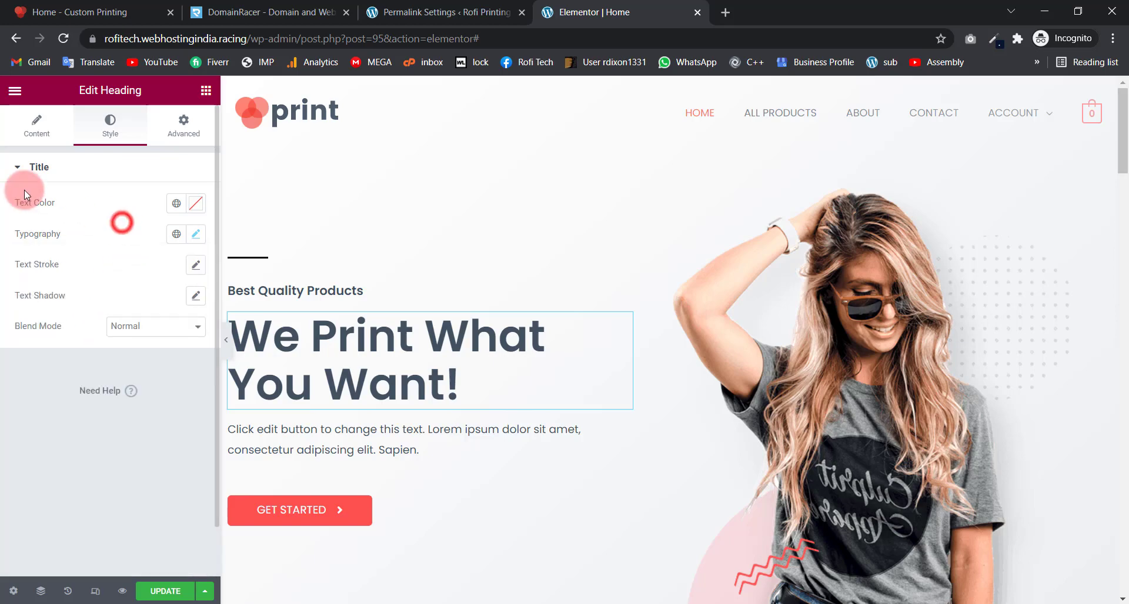
pyautogui.click(37, 123)
# Step: Try centring the hero paragraph, restore left alignment, and view its typography options
pyautogui.scroll(-4, 433, 347)
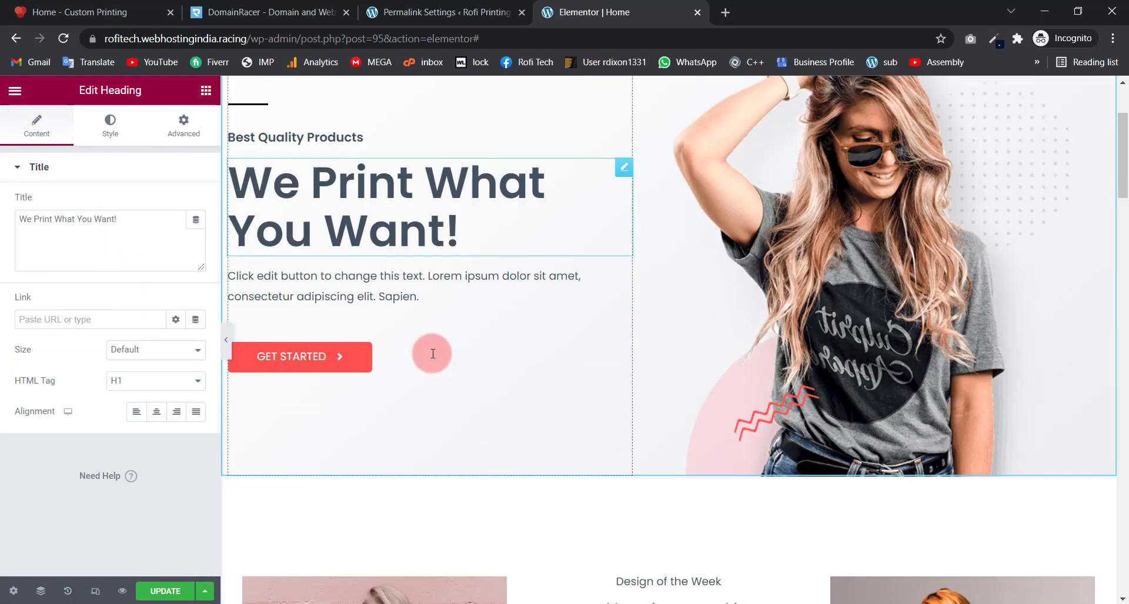
pyautogui.click(454, 229)
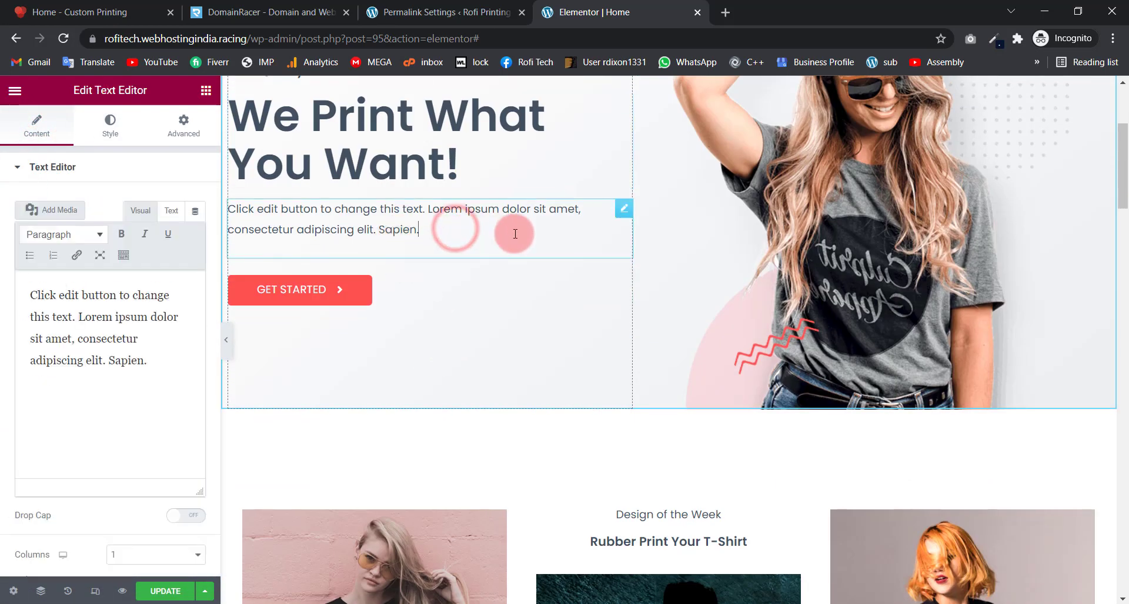
pyautogui.click(112, 206)
pyautogui.scroll(-2, 106, 127)
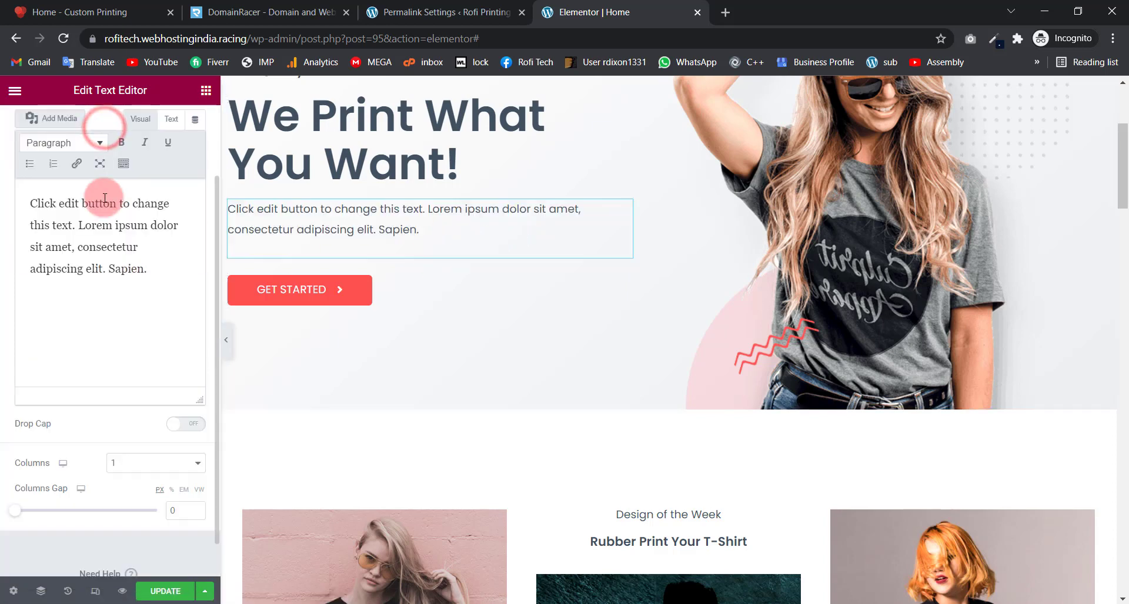
pyautogui.scroll(1, 126, 141)
pyautogui.scroll(-1, 128, 218)
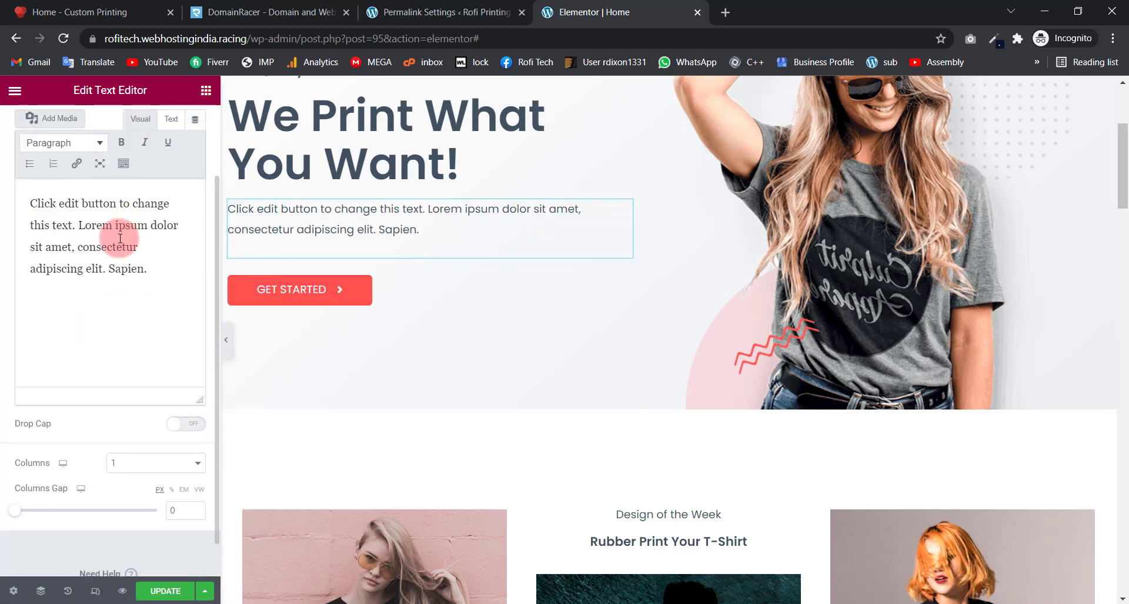
pyautogui.scroll(2, 8, 339)
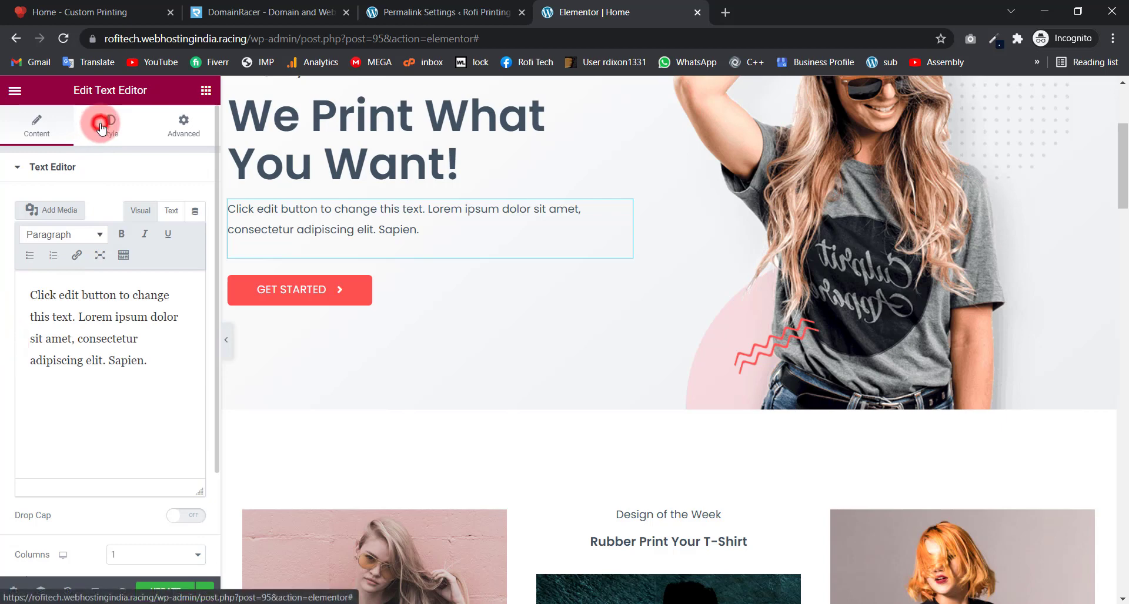
pyautogui.click(102, 126)
pyautogui.click(156, 203)
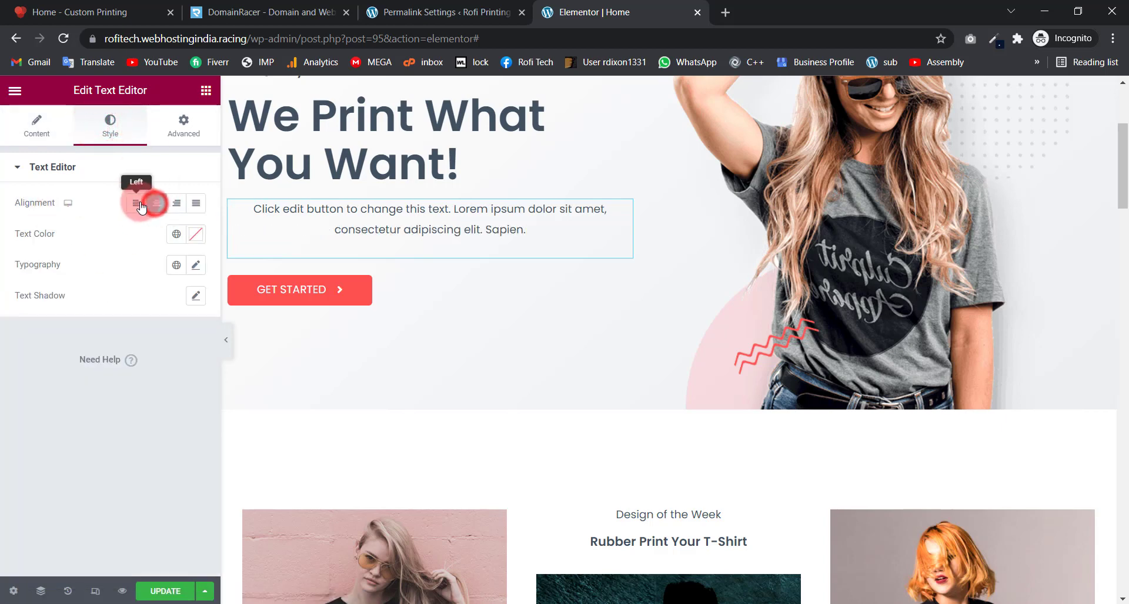
pyautogui.click(140, 204)
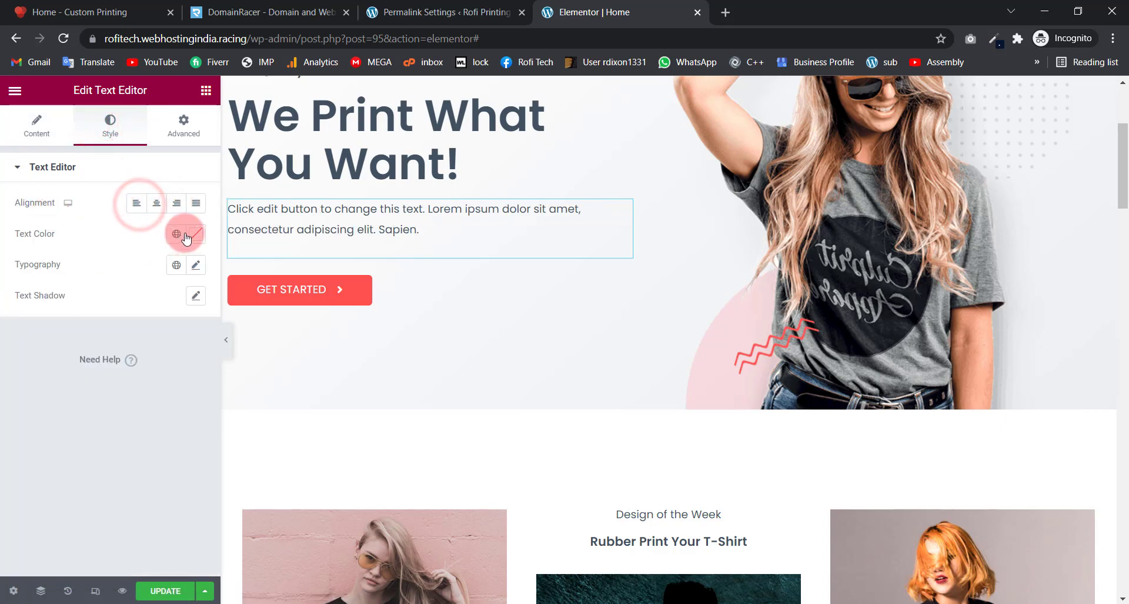
pyautogui.click(196, 264)
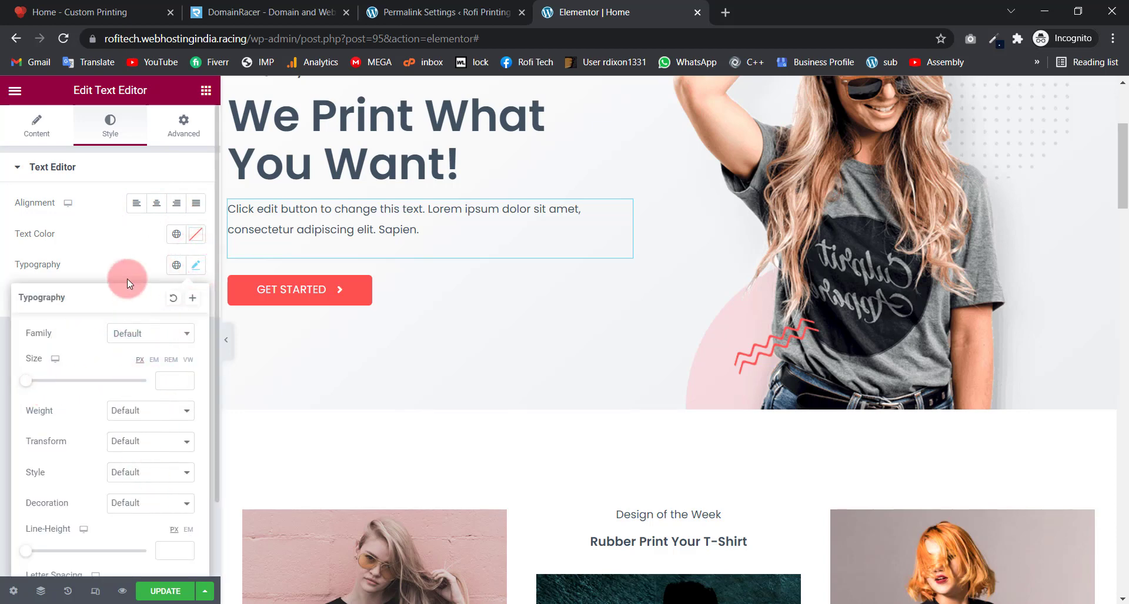
pyautogui.click(118, 239)
# Step: Browse Media Library and Upload files for the hero photo, then close without replacing it
pyautogui.scroll(3, 388, 306)
pyautogui.scroll(-1, 379, 319)
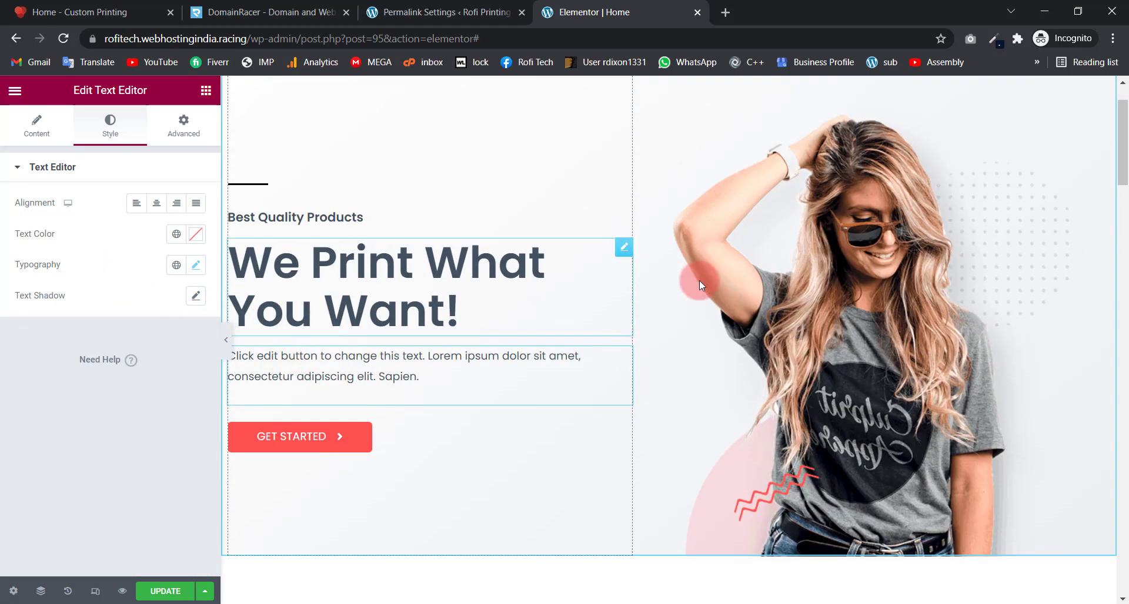
pyautogui.click(799, 306)
pyautogui.click(61, 235)
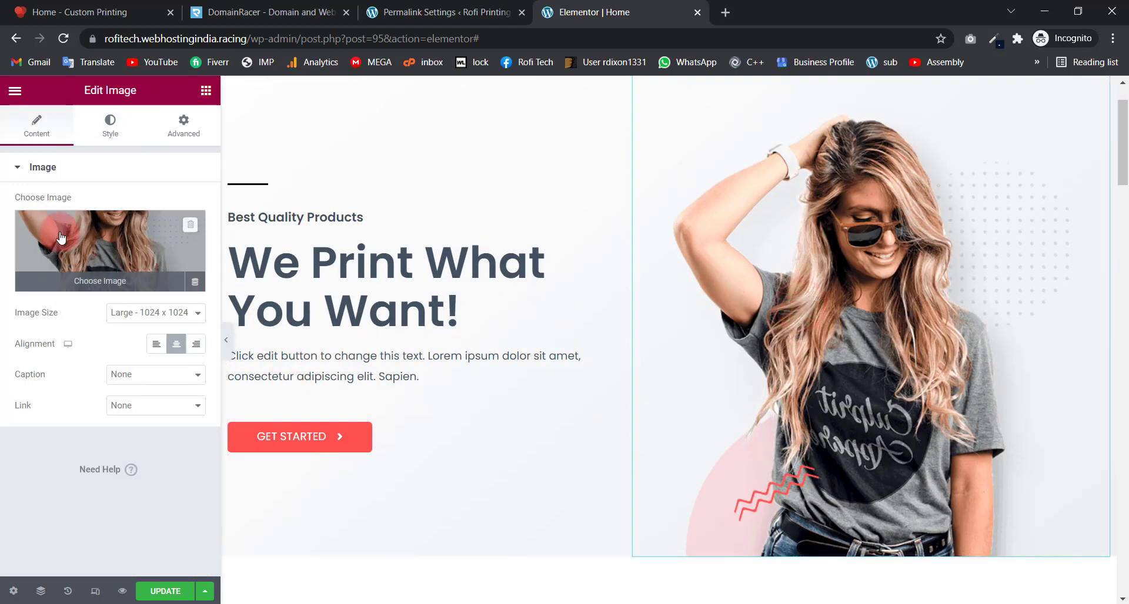
pyautogui.click(93, 241)
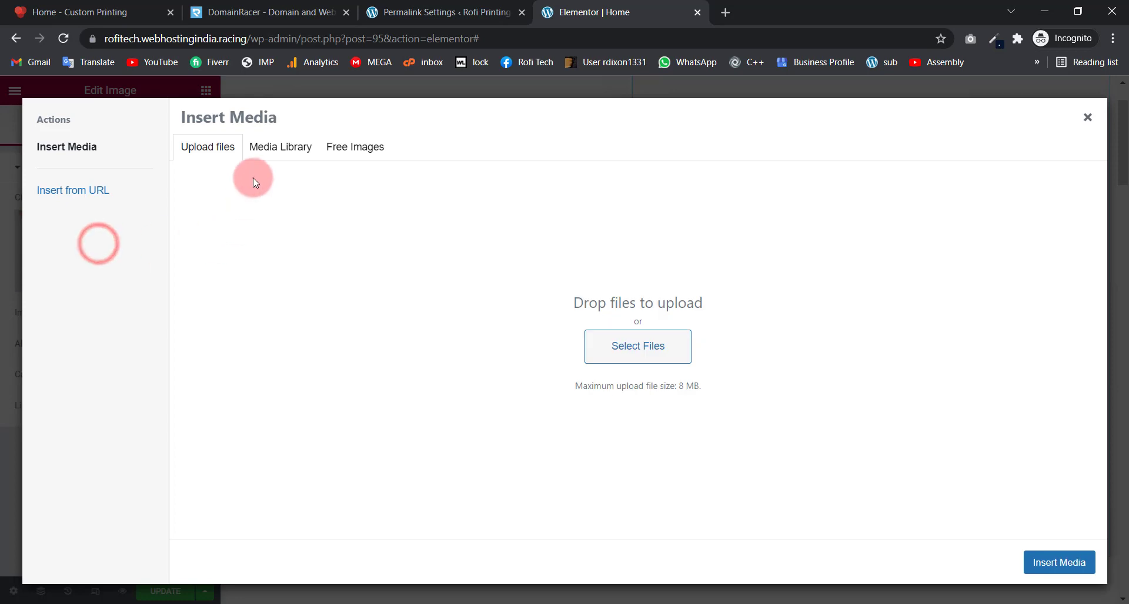
pyautogui.click(271, 156)
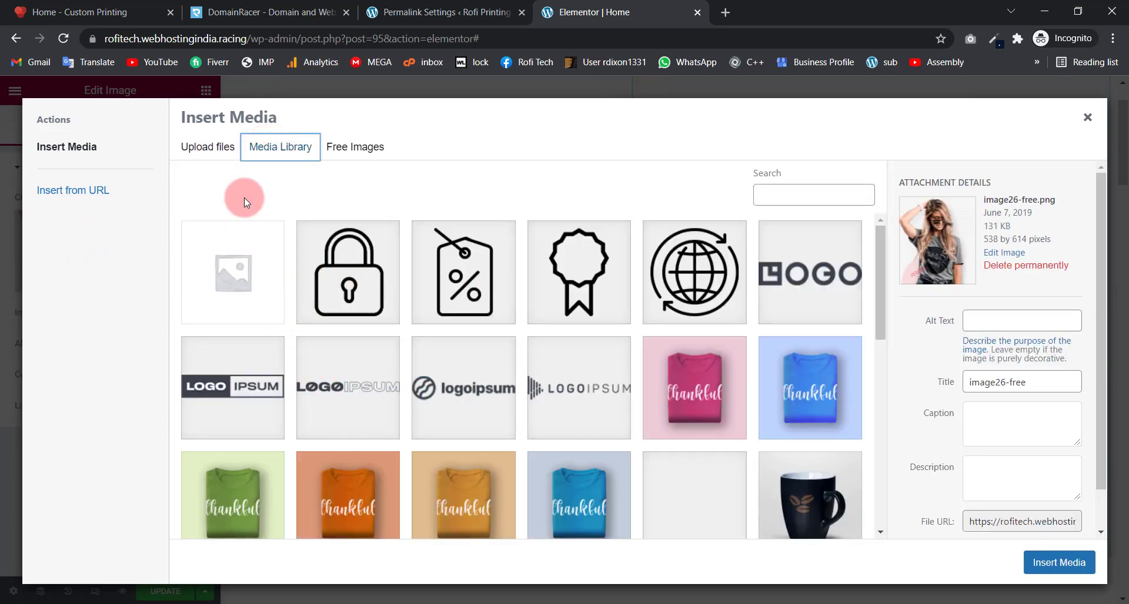
pyautogui.click(198, 145)
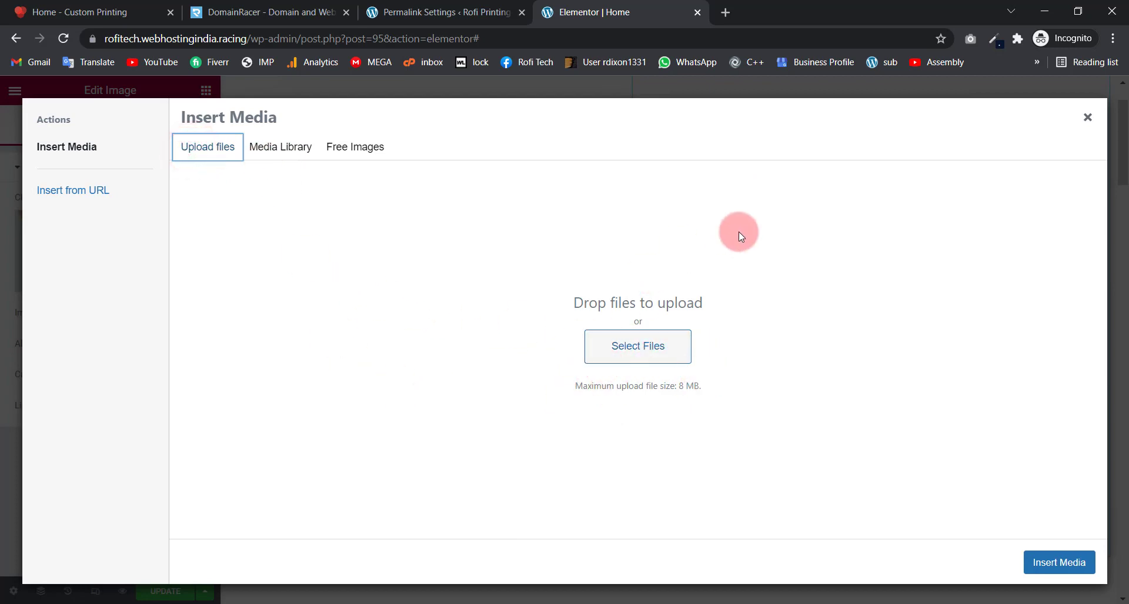
pyautogui.click(1090, 128)
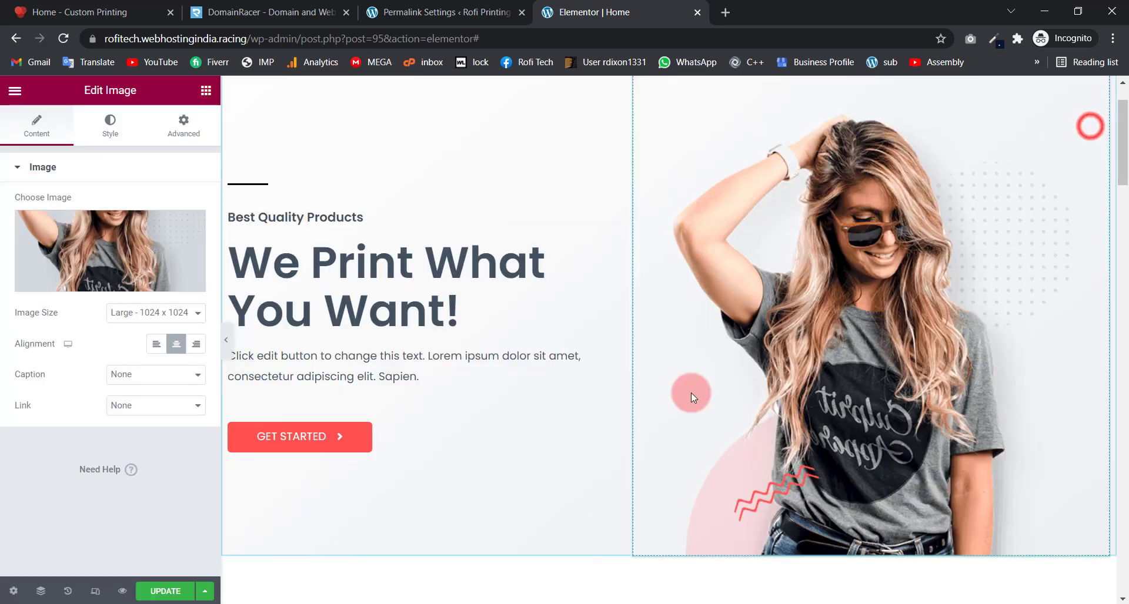
# Step: Inspect the three product images, the Rubber Print Your T-Shirt heading and Design of the Week text
pyautogui.scroll(-3, 552, 329)
pyautogui.scroll(-5, 504, 262)
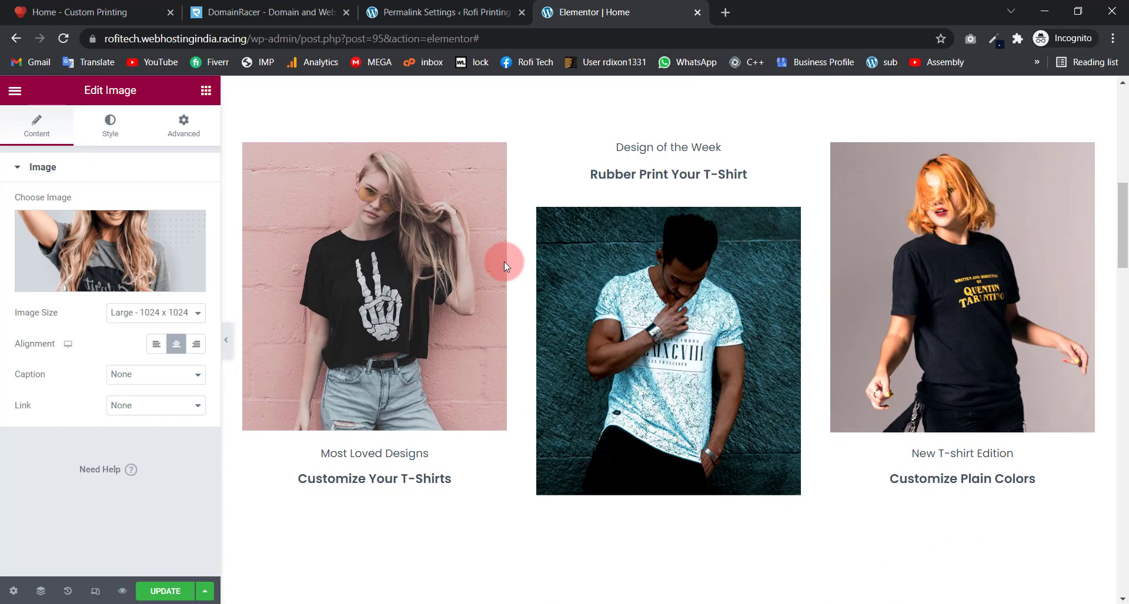
pyautogui.click(404, 263)
pyautogui.click(644, 309)
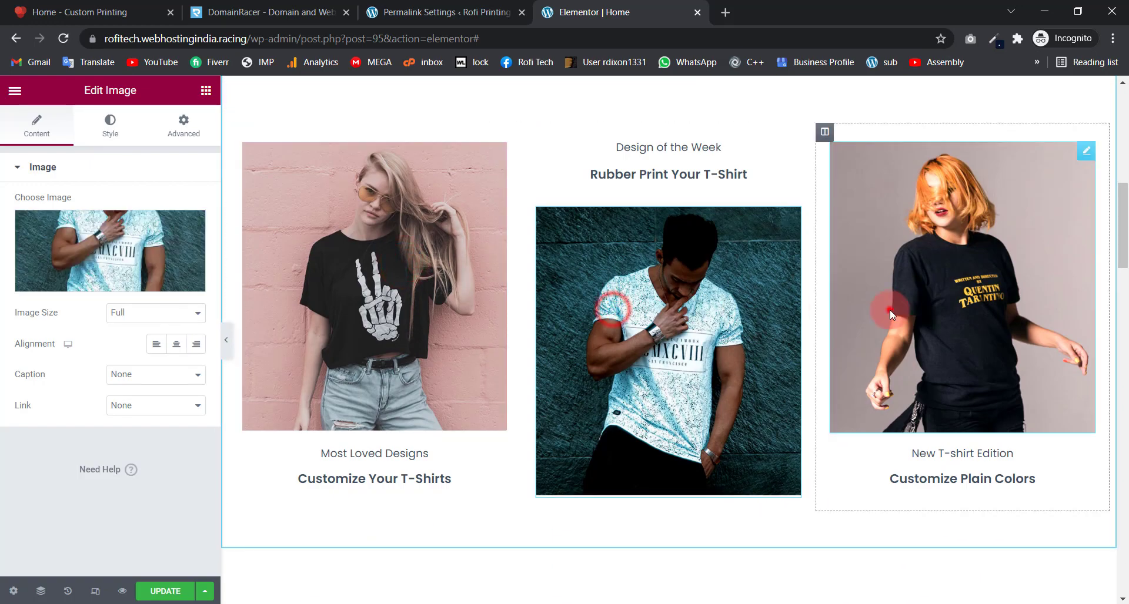
pyautogui.click(890, 309)
pyautogui.click(715, 183)
pyautogui.click(715, 143)
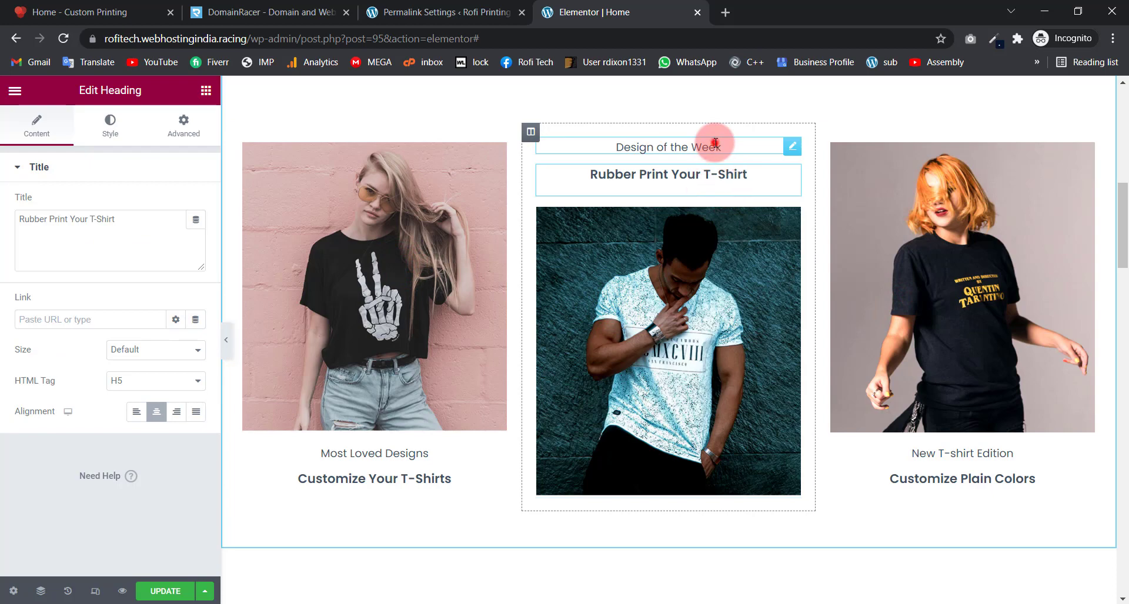
pyautogui.scroll(7, 292, 233)
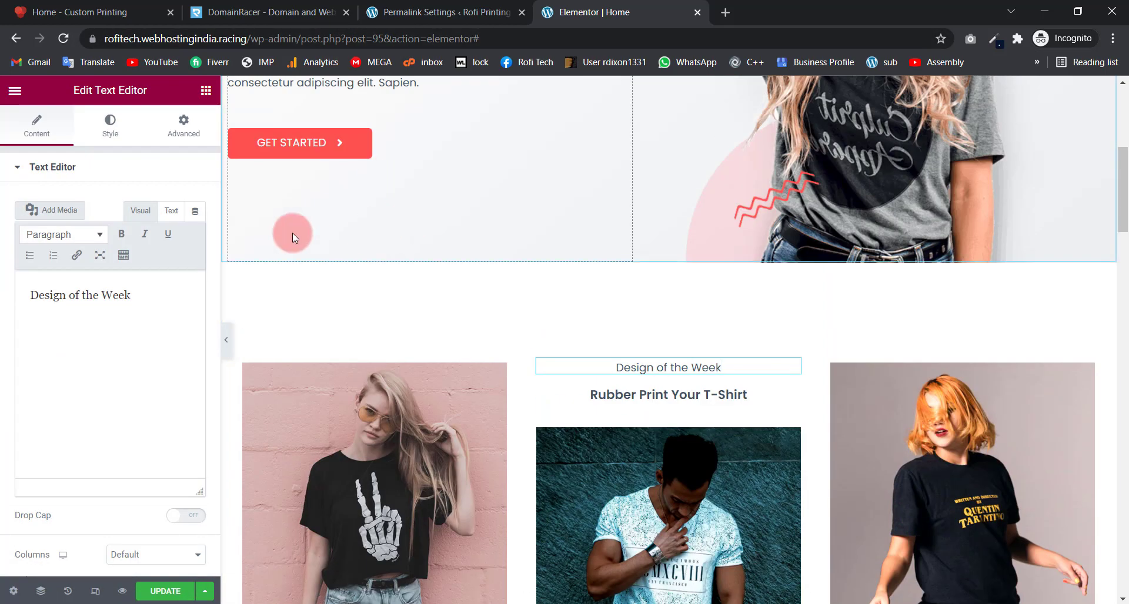
pyautogui.scroll(-3, 428, 350)
pyautogui.scroll(-4, 676, 293)
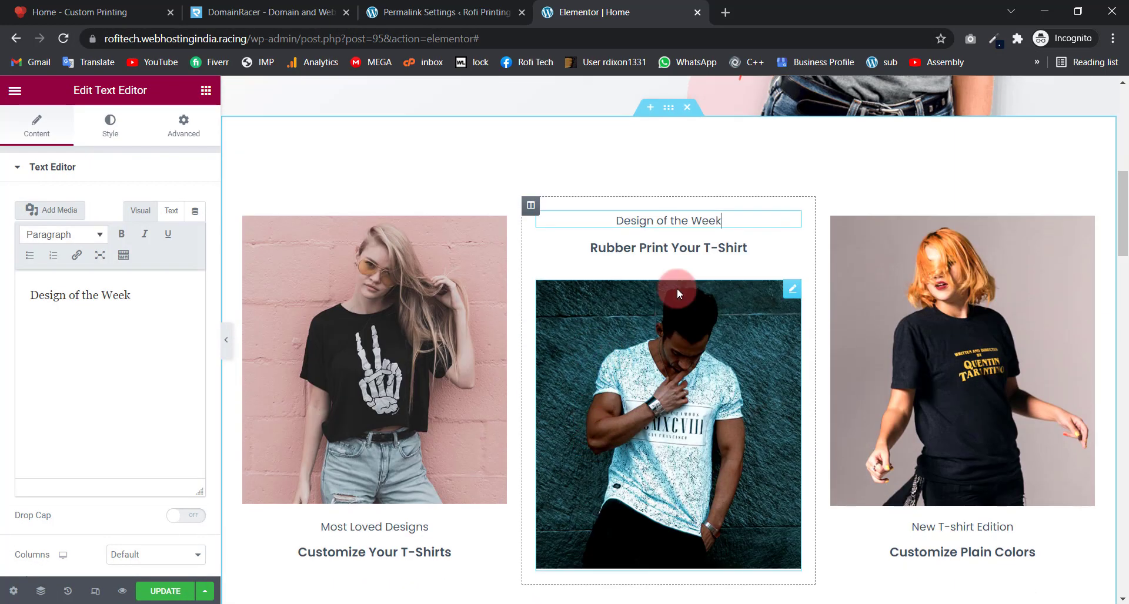
pyautogui.scroll(4, 609, 386)
pyautogui.scroll(3, 609, 386)
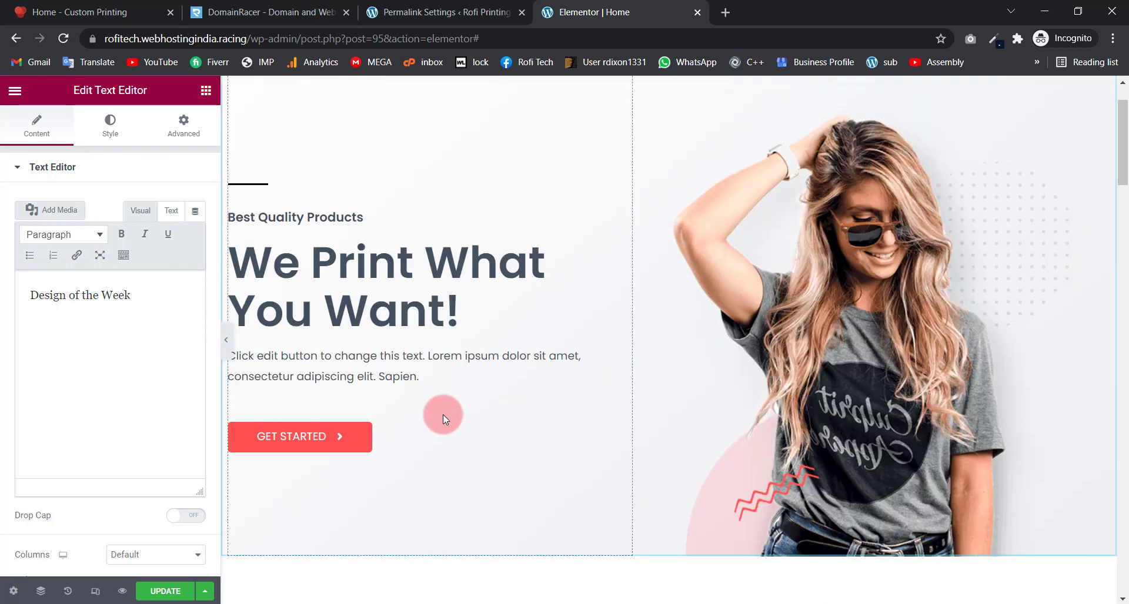
pyautogui.click(418, 443)
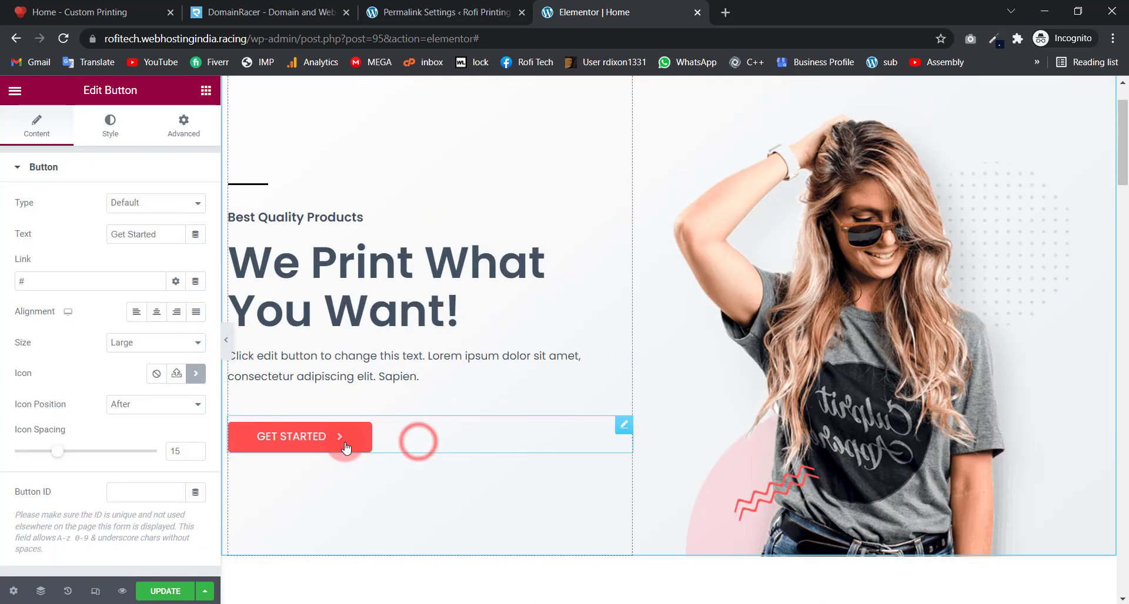
pyautogui.click(311, 442)
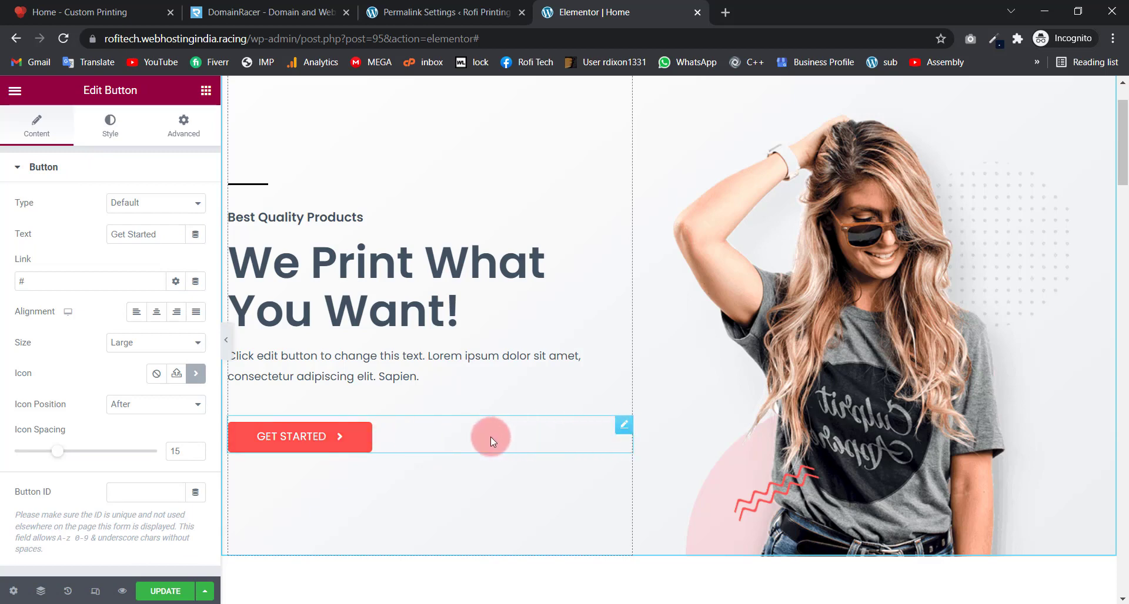
pyautogui.moveTo(161, 234); pyautogui.dragTo(69, 235)
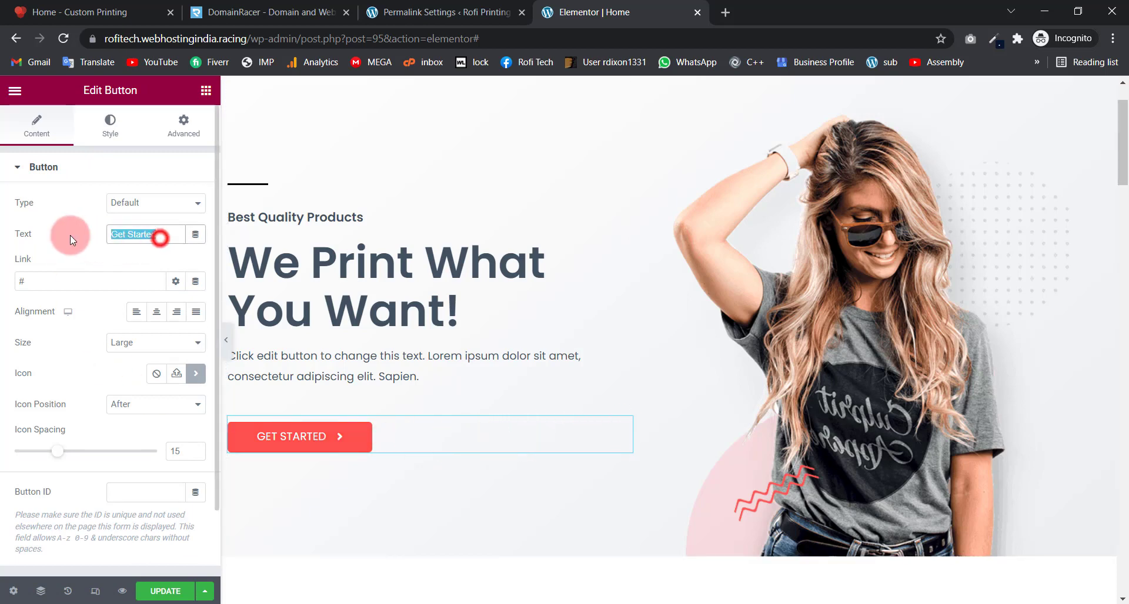
pyautogui.moveTo(41, 282); pyautogui.dragTo(2, 288)
pyautogui.click(120, 123)
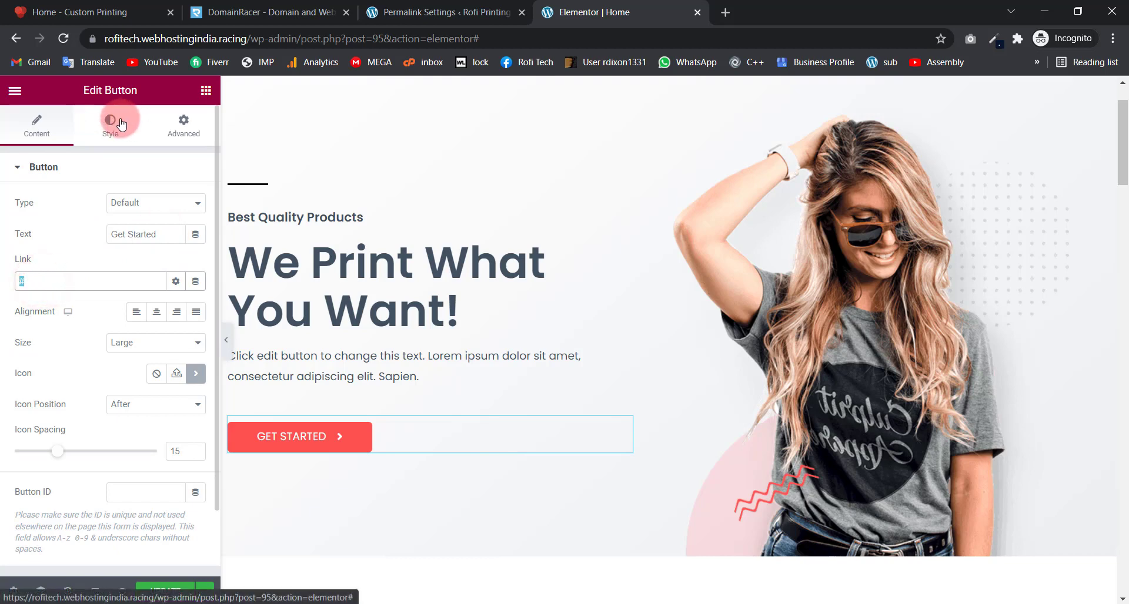
pyautogui.scroll(-2, 94, 290)
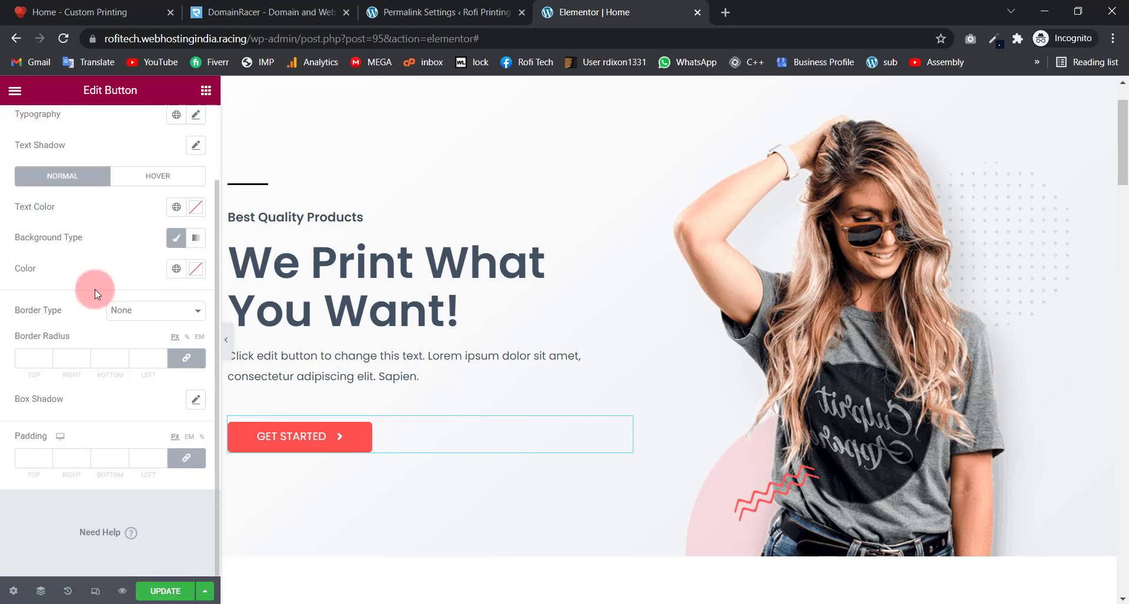
pyautogui.scroll(2, 86, 281)
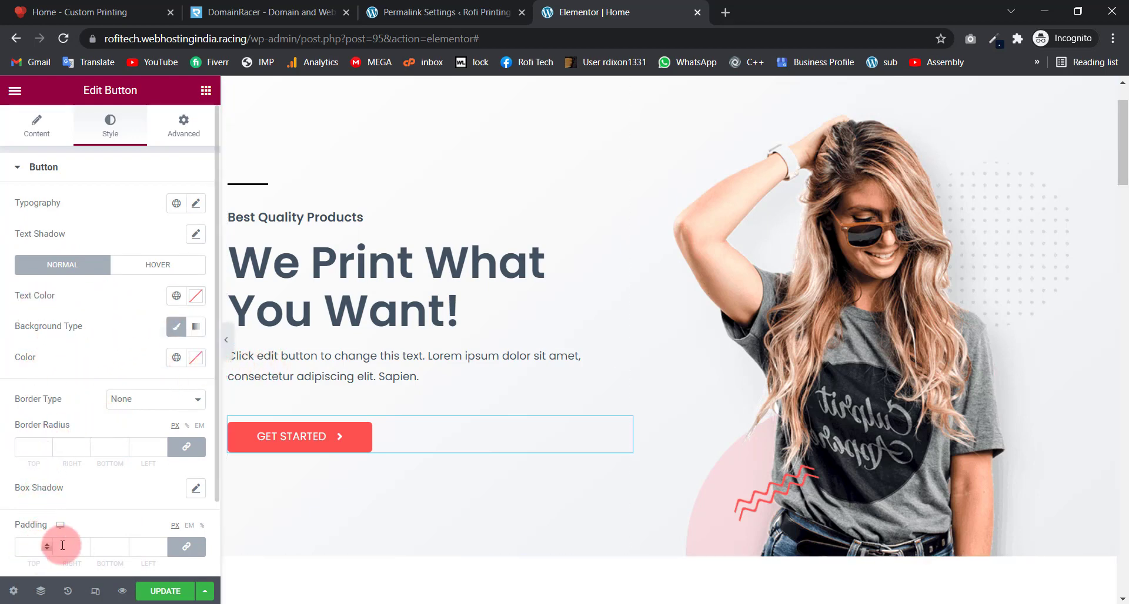
pyautogui.click(194, 210)
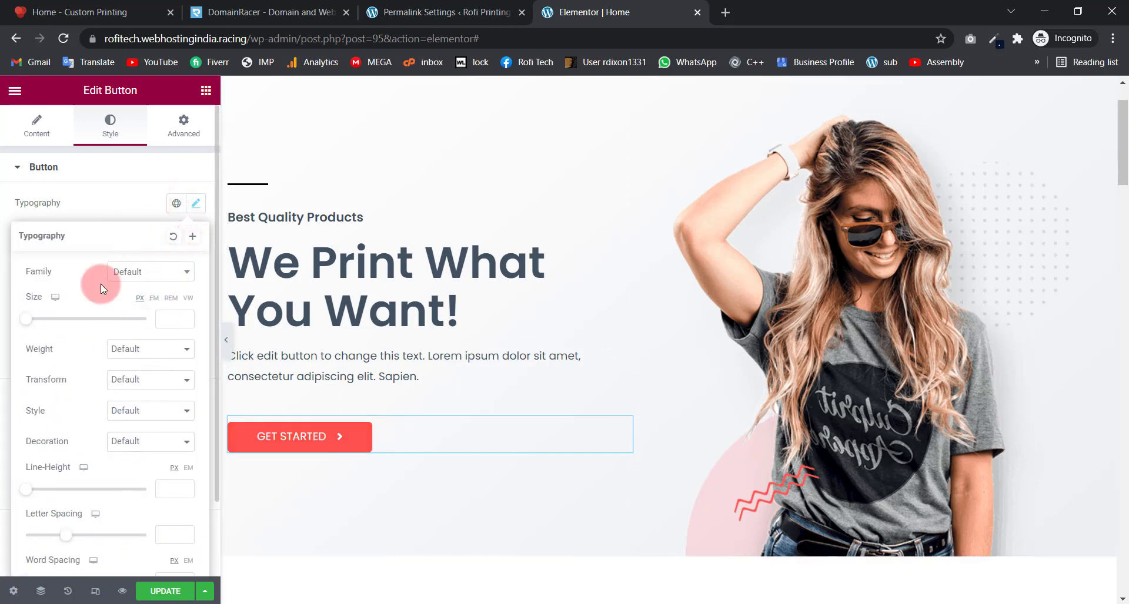
pyautogui.click(136, 210)
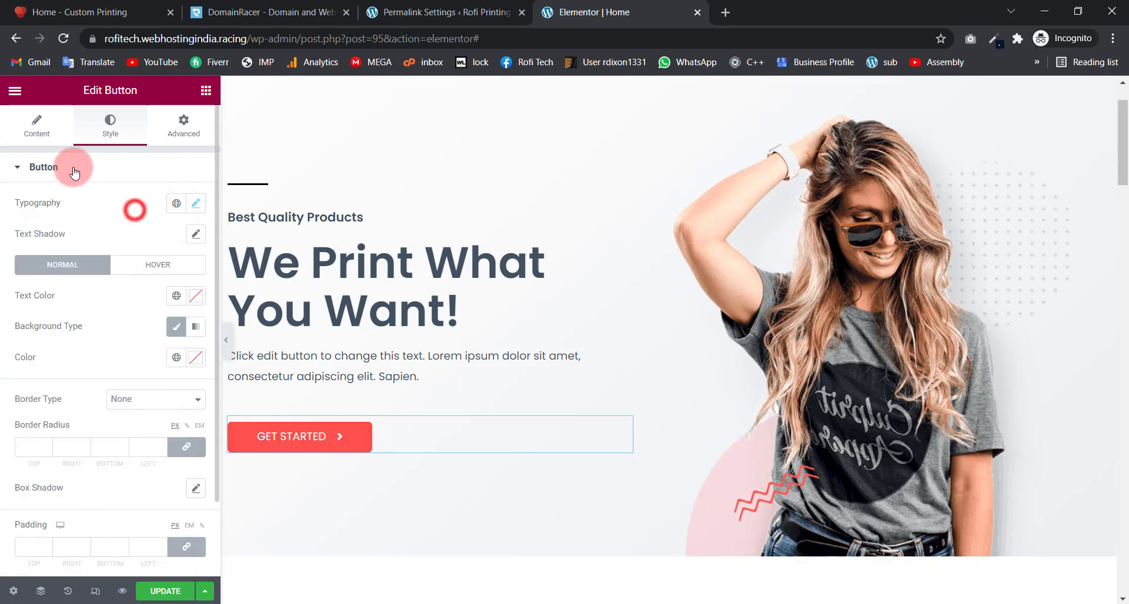
pyautogui.click(35, 122)
pyautogui.scroll(-7, 444, 234)
pyautogui.scroll(-8, 444, 235)
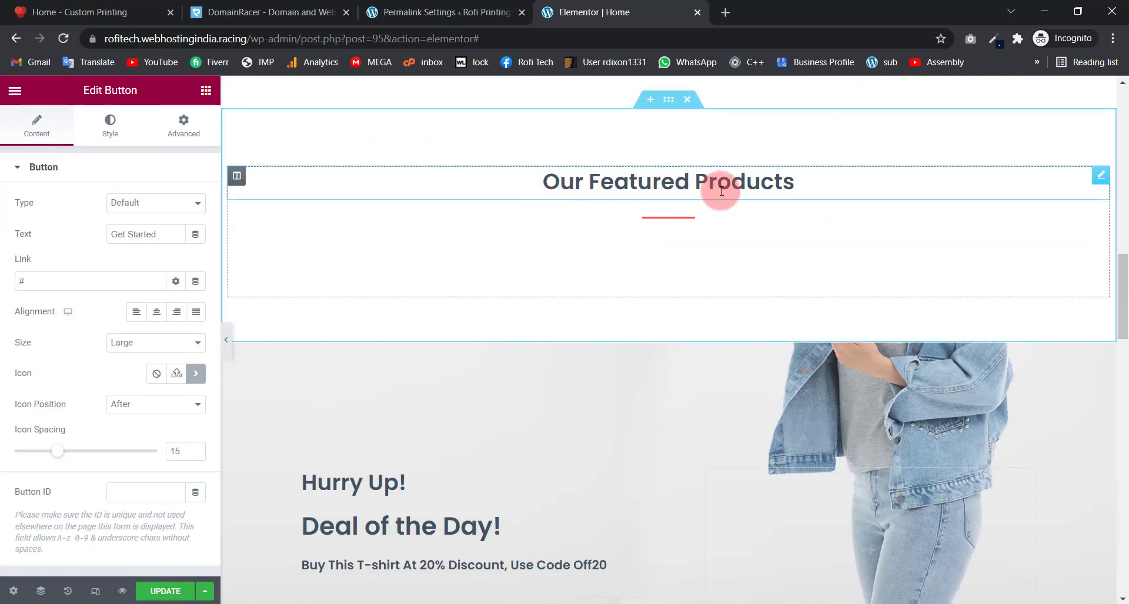
# Step: Inspect the Our Featured Products heading and divider, then open its products shortcode
pyautogui.click(827, 191)
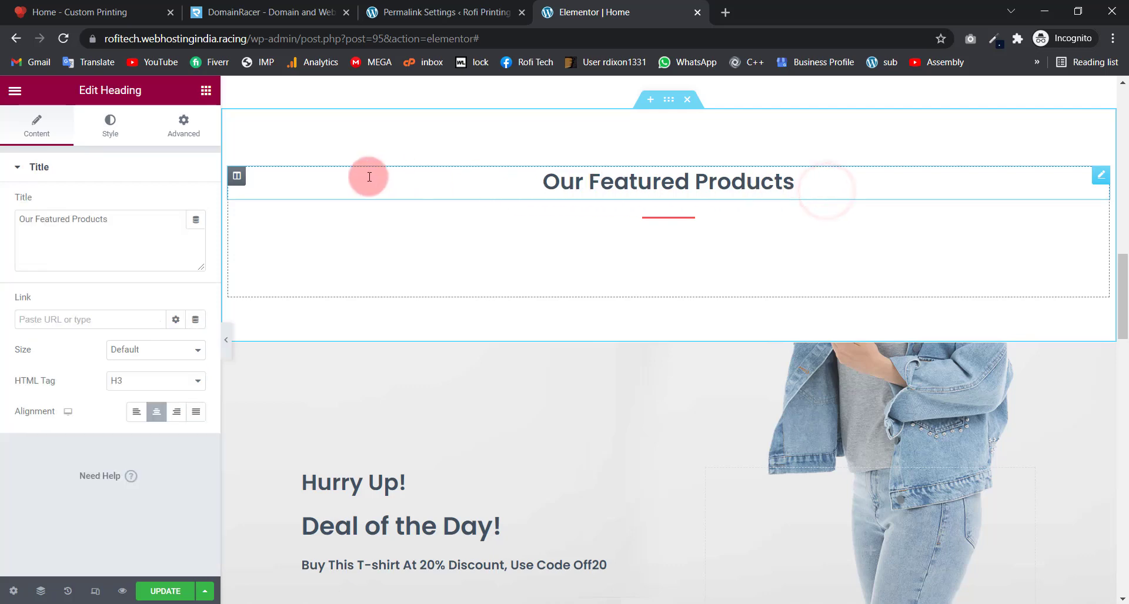
pyautogui.tripleClick(124, 220)
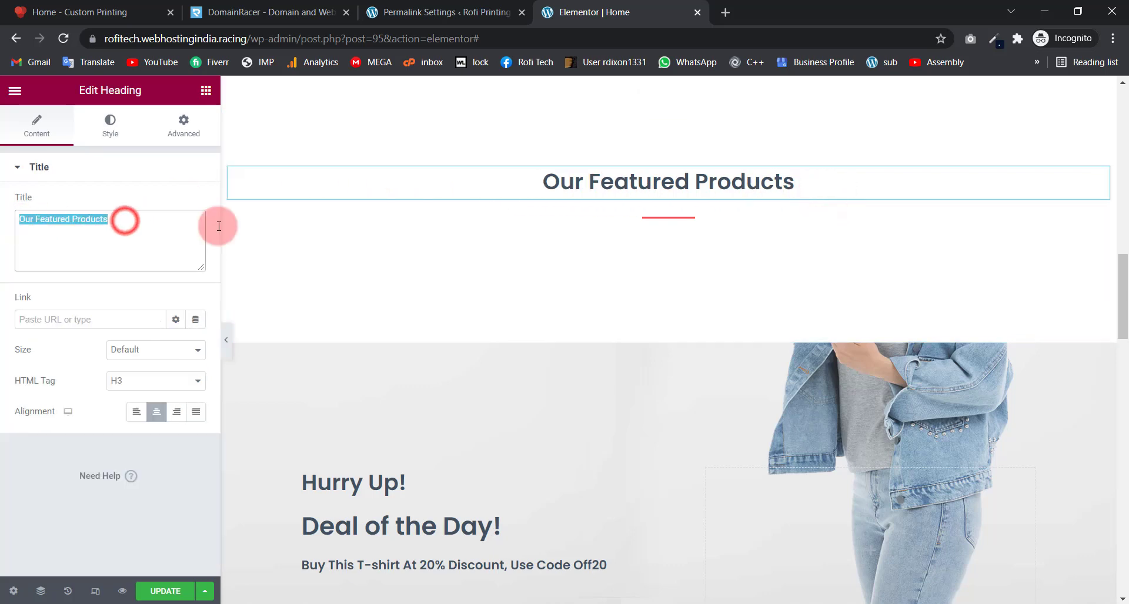
pyautogui.click(681, 216)
pyautogui.click(638, 279)
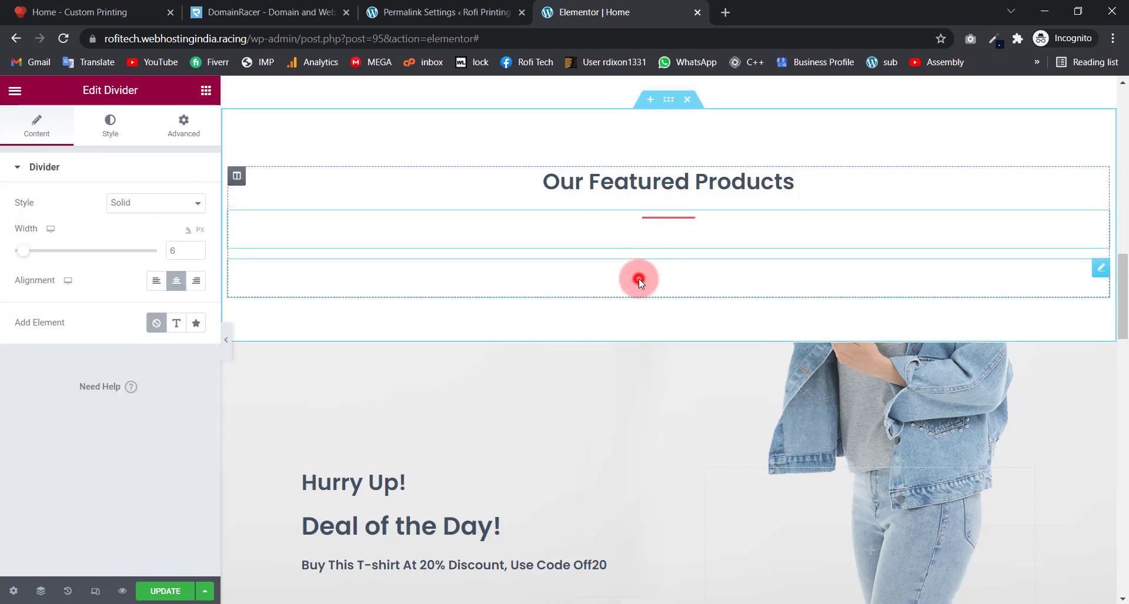
pyautogui.moveTo(179, 268); pyautogui.dragTo(2, 255)
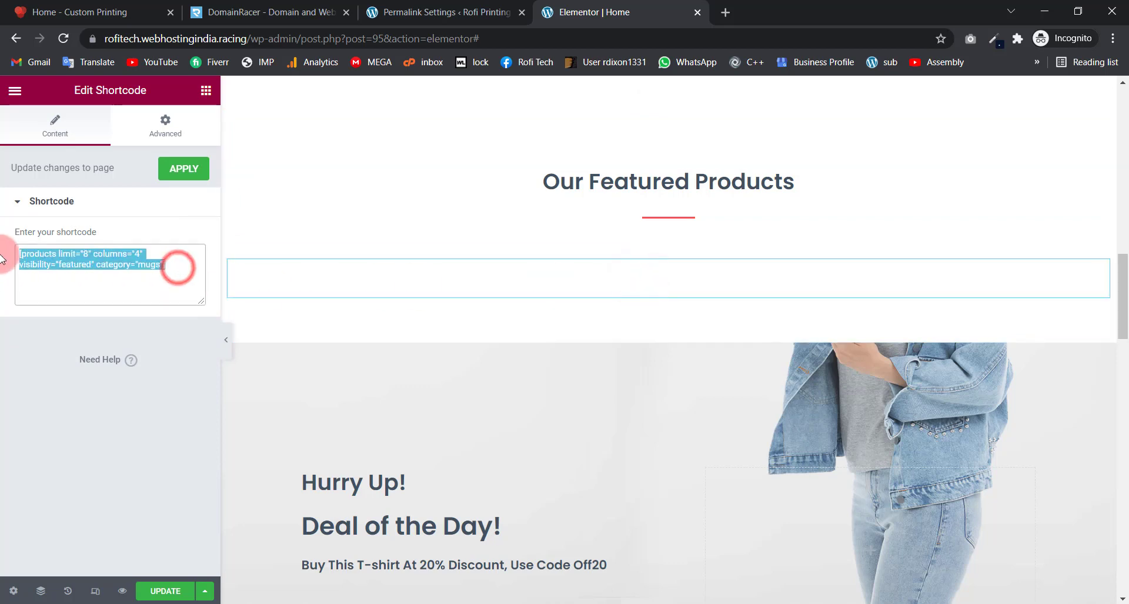
pyautogui.click(88, 268)
pyautogui.click(95, 268)
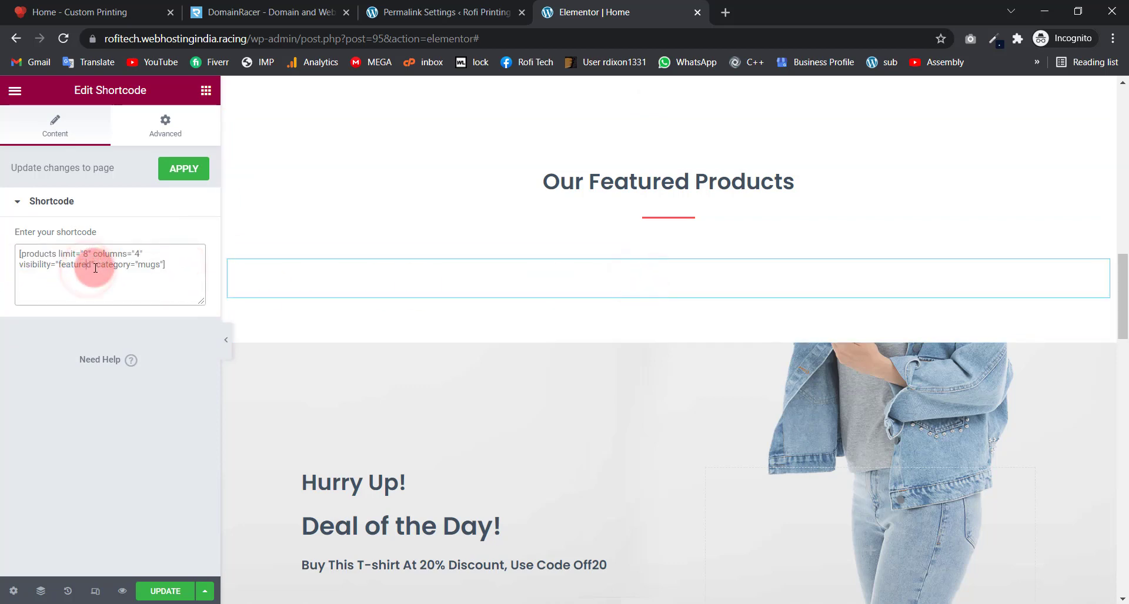
pyautogui.click(39, 256)
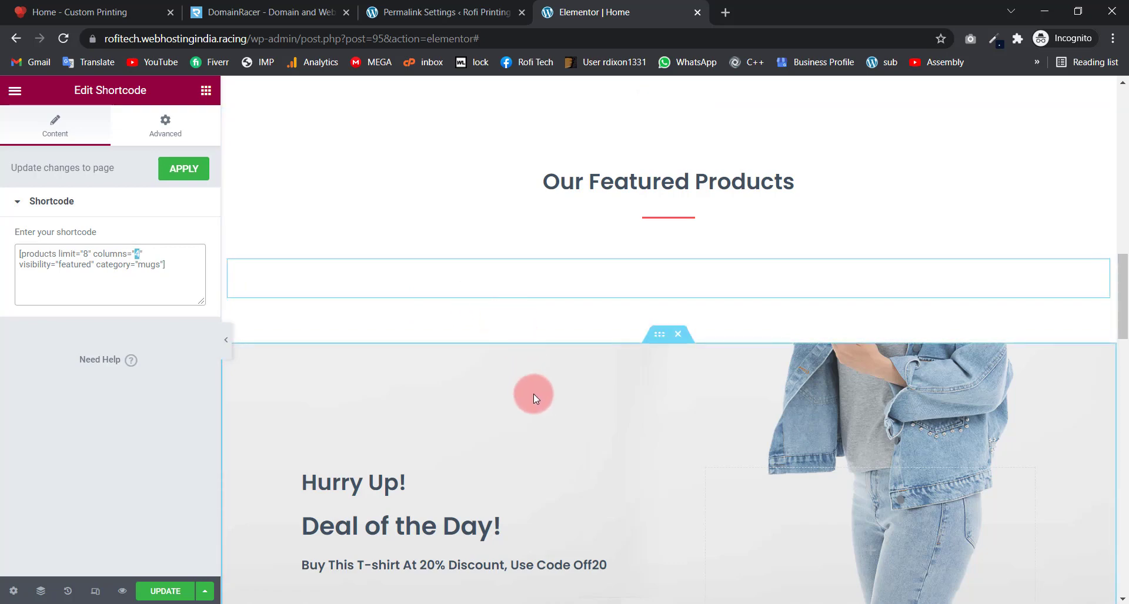
# Step: Set the shortcode limit to 8 and select the visibility 'featured' value
pyautogui.moveTo(31, 264)
pyautogui.mouseDown()
pyautogui.moveTo(81, 266)
pyautogui.moveTo(52, 265)
pyautogui.mouseUp()
pyautogui.click(82, 267)
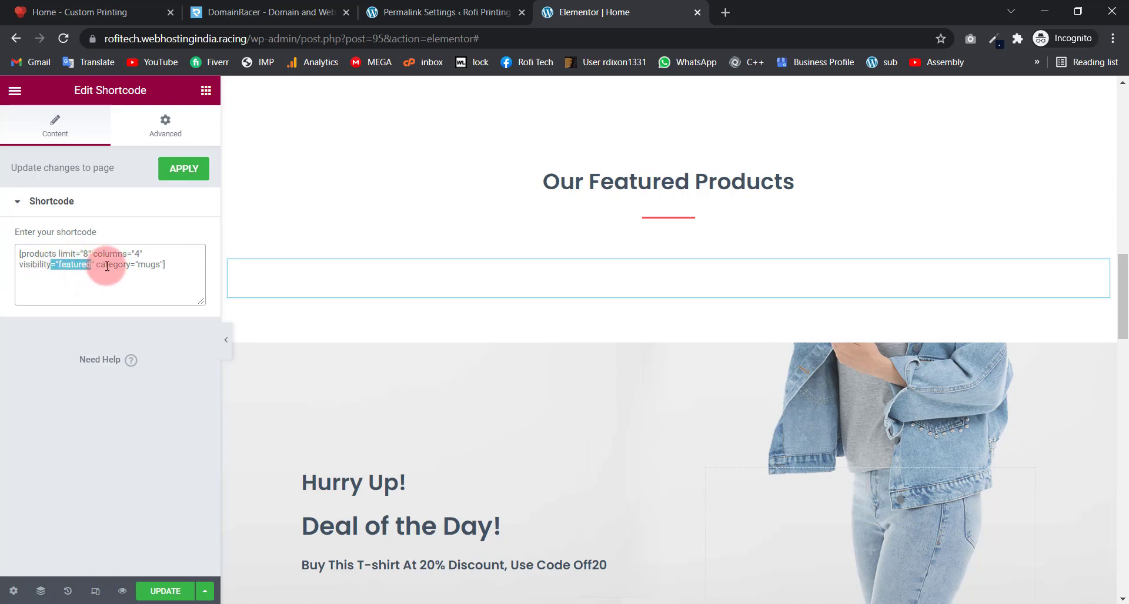
pyautogui.moveTo(163, 265); pyautogui.dragTo(142, 267)
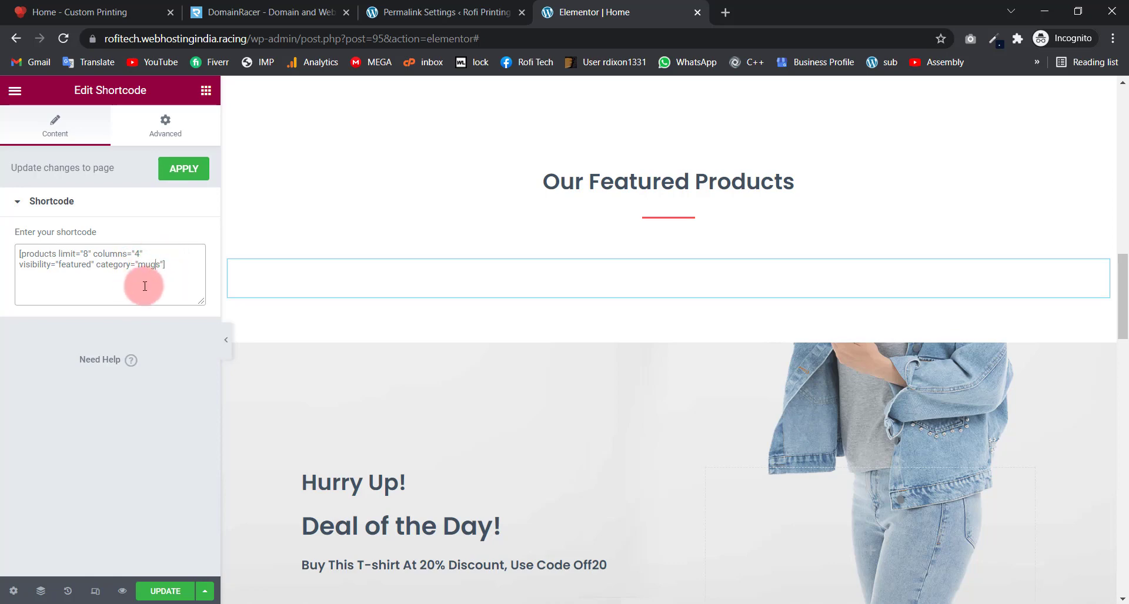
pyautogui.click(86, 254)
pyautogui.write('8')
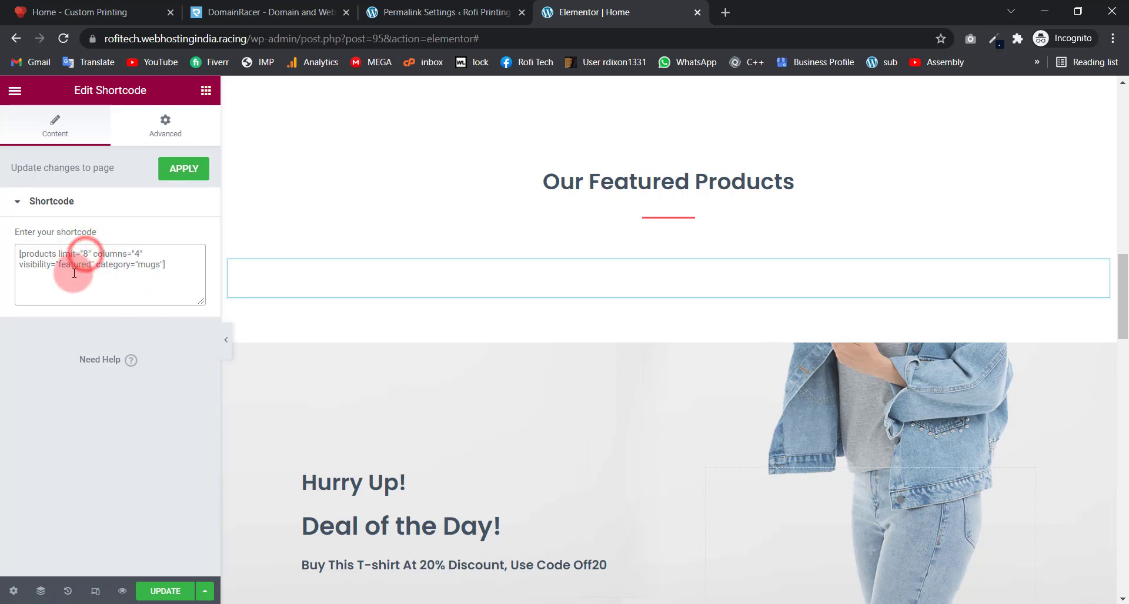
pyautogui.moveTo(57, 263); pyautogui.dragTo(13, 263)
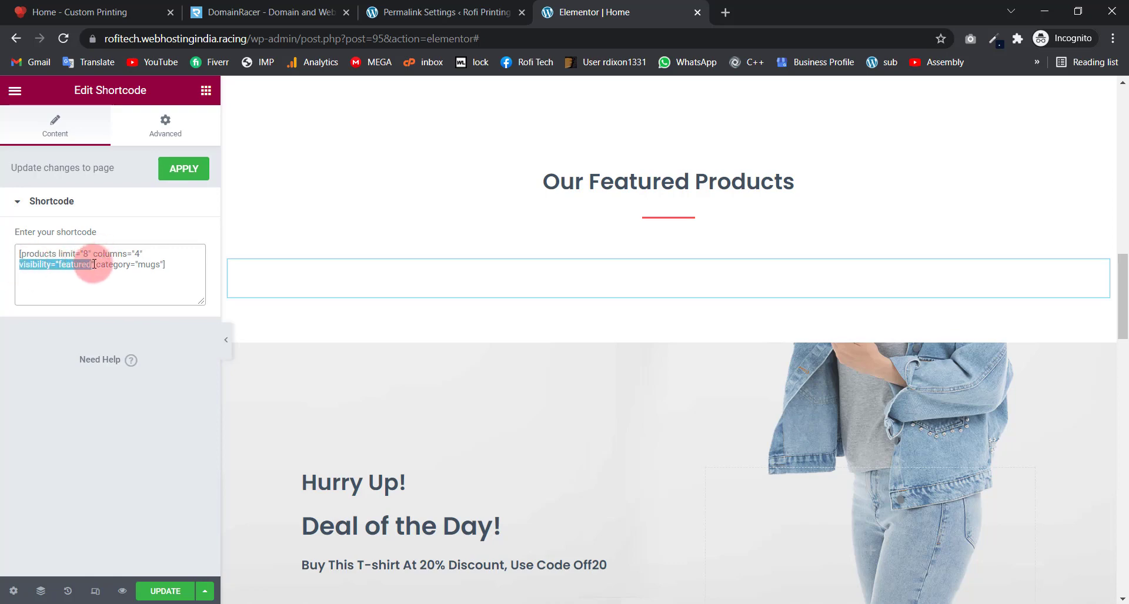
pyautogui.moveTo(94, 264); pyautogui.dragTo(24, 263)
pyautogui.scroll(-3, 447, 288)
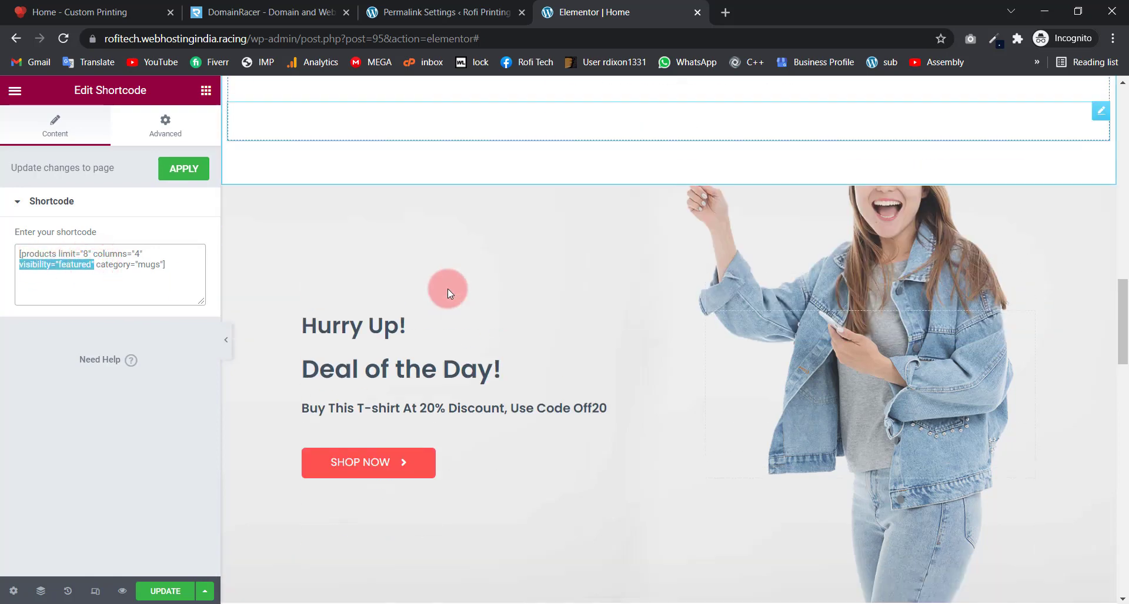
pyautogui.scroll(-3, 679, 301)
pyautogui.scroll(3, 679, 292)
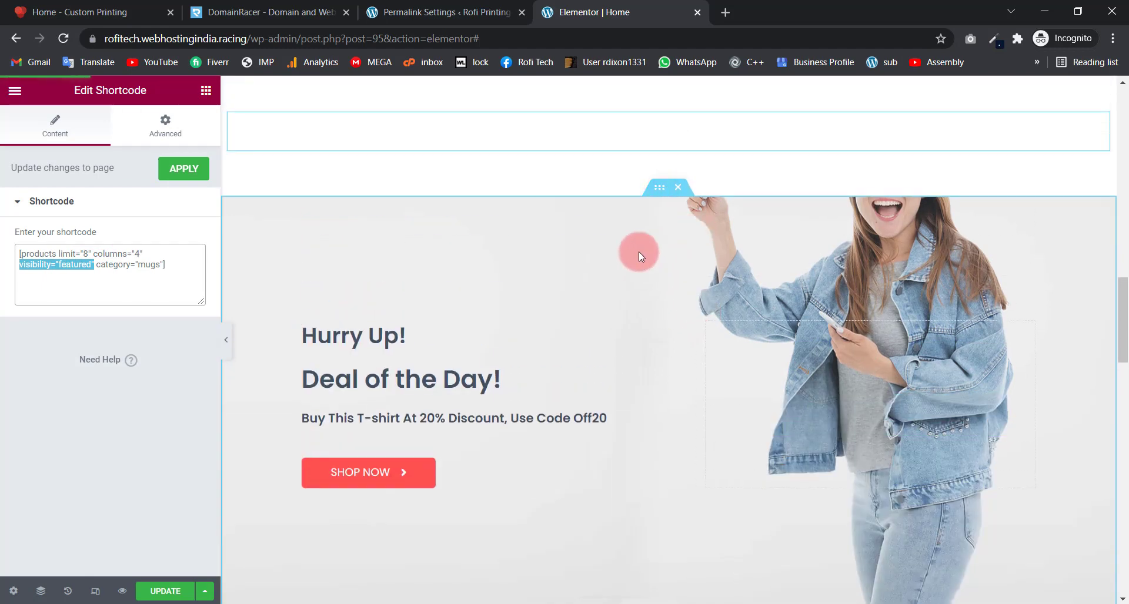
# Step: Inspect the Hurry Up banner background and its Hurry Up! and Deal of the Day! headings
pyautogui.click(656, 189)
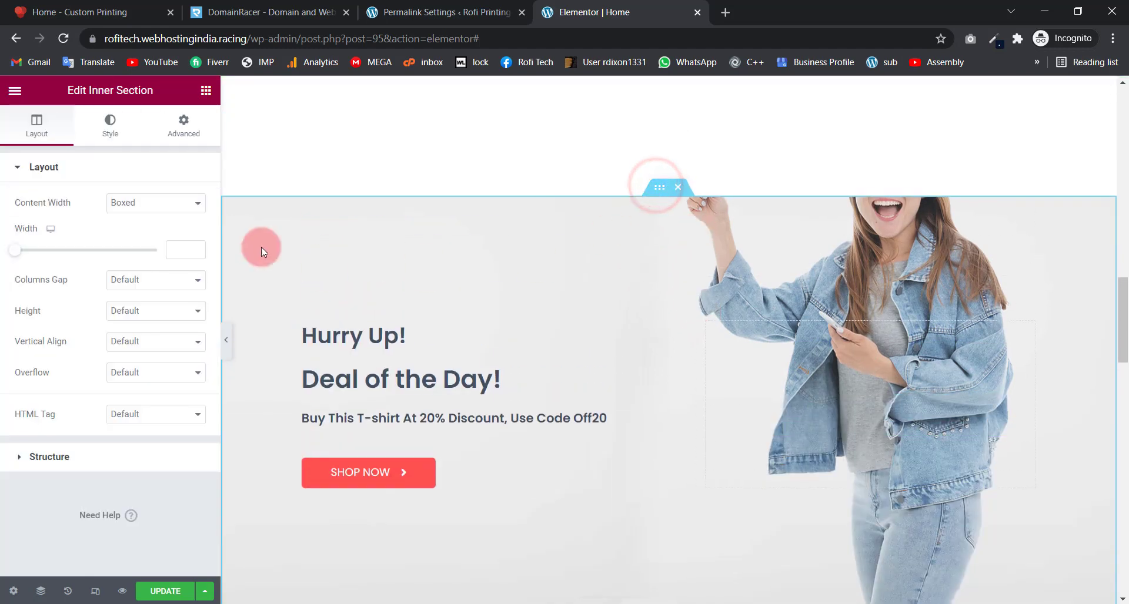
pyautogui.click(110, 122)
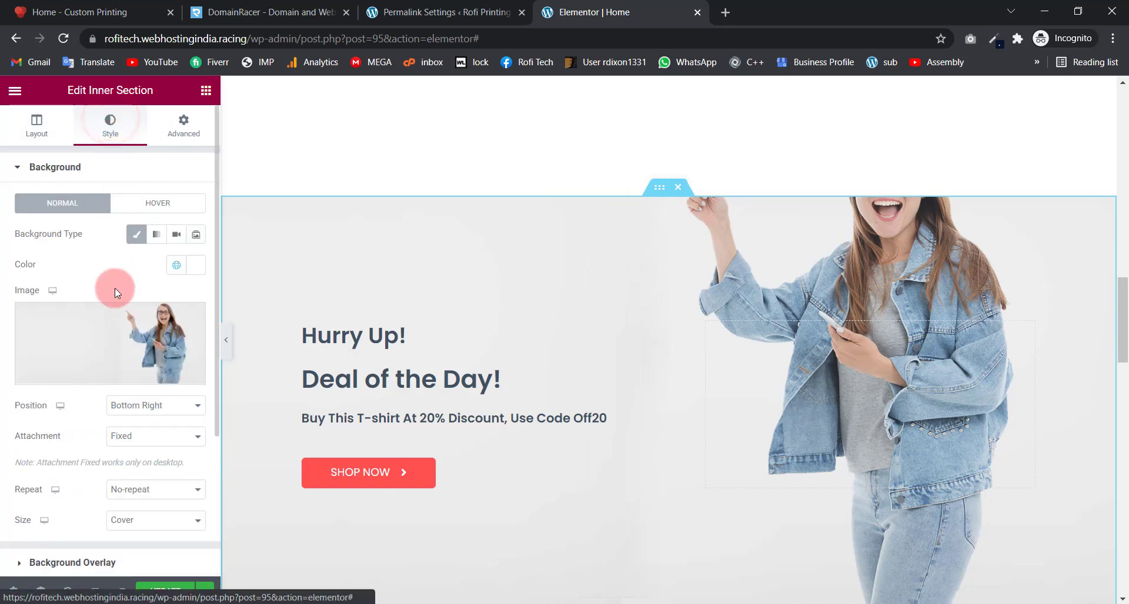
pyautogui.click(116, 337)
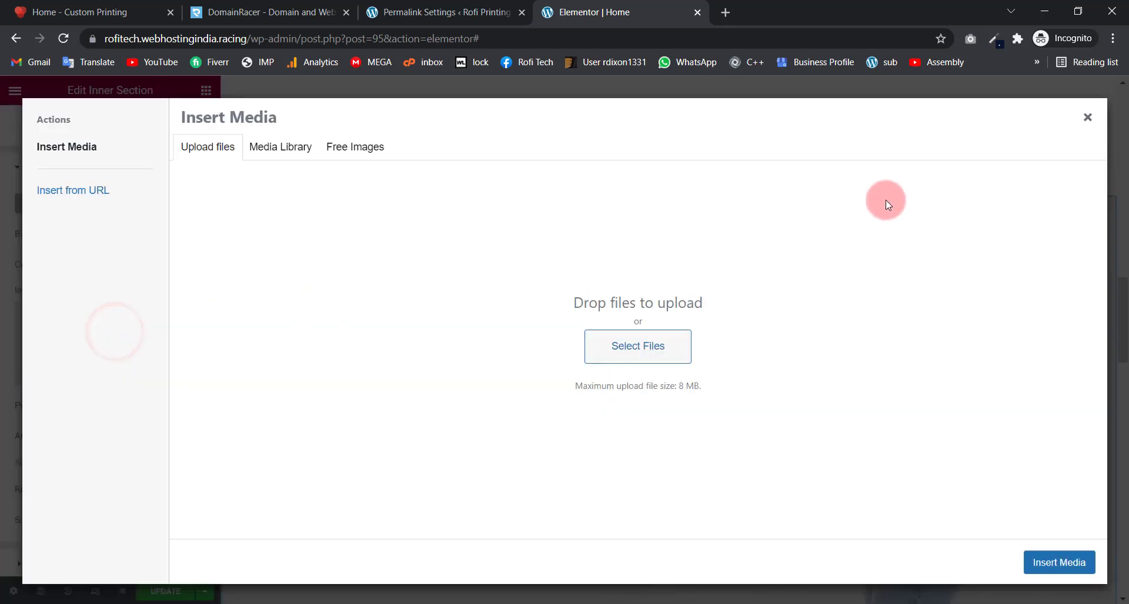
pyautogui.click(1090, 122)
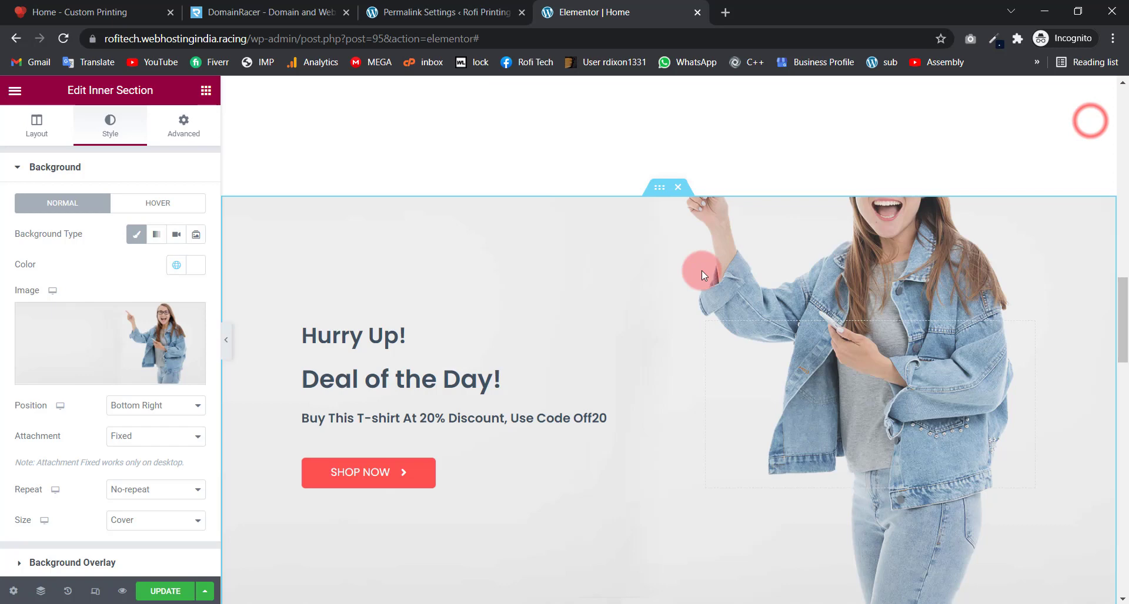
pyautogui.click(425, 335)
pyautogui.click(535, 372)
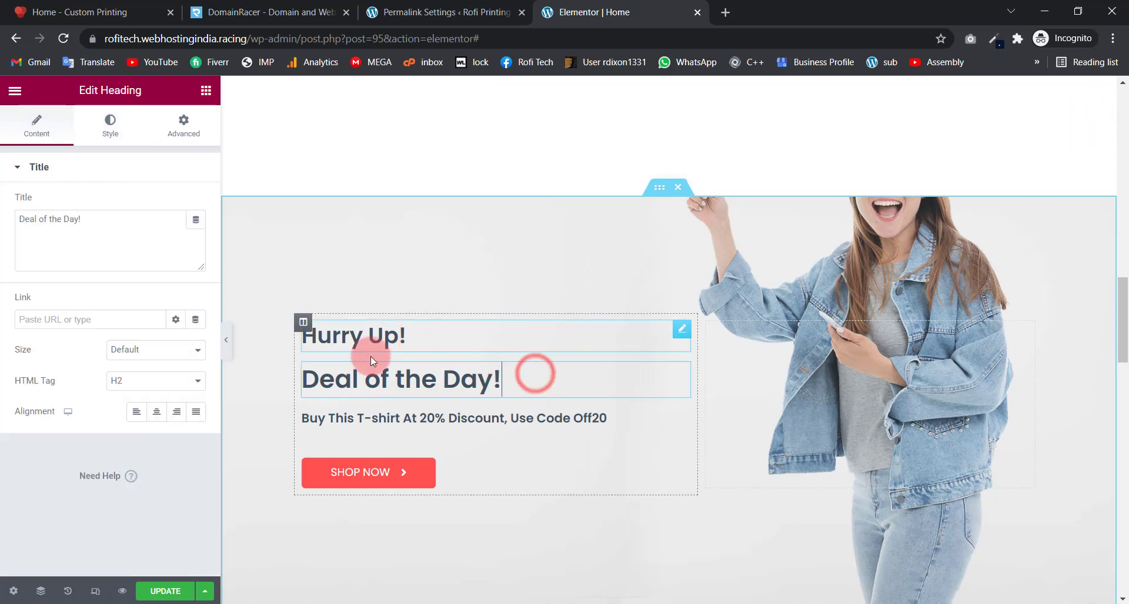
pyautogui.scroll(-5, 587, 323)
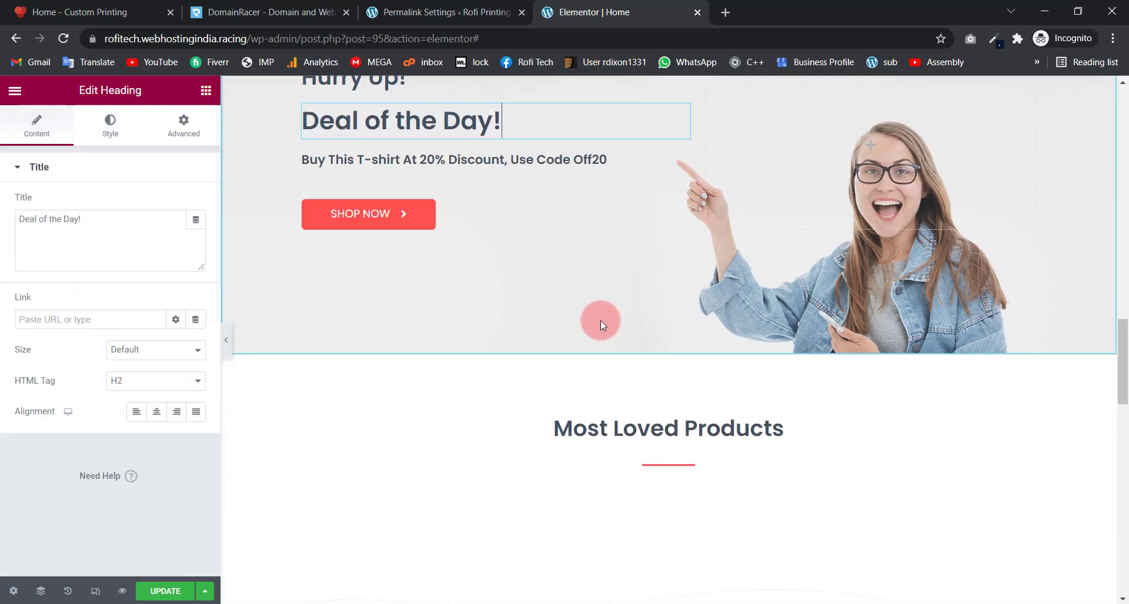
pyautogui.scroll(-4, 495, 294)
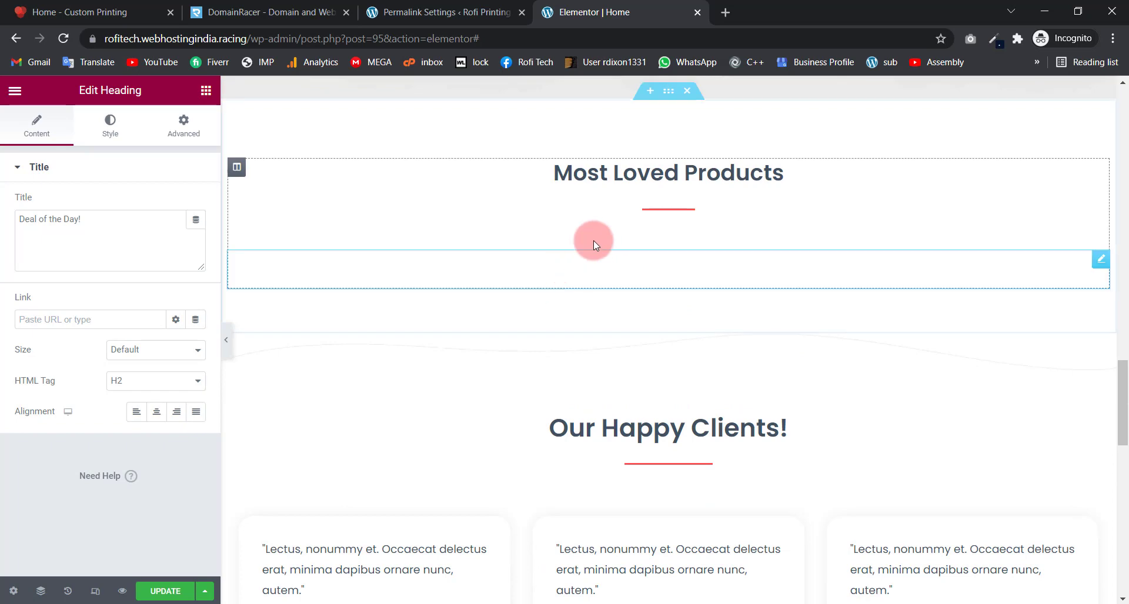
# Step: Open the Most Loved Products shortcode (limit 4, columns 4) and select its tshirts category
pyautogui.click(557, 183)
pyautogui.scroll(3, 532, 199)
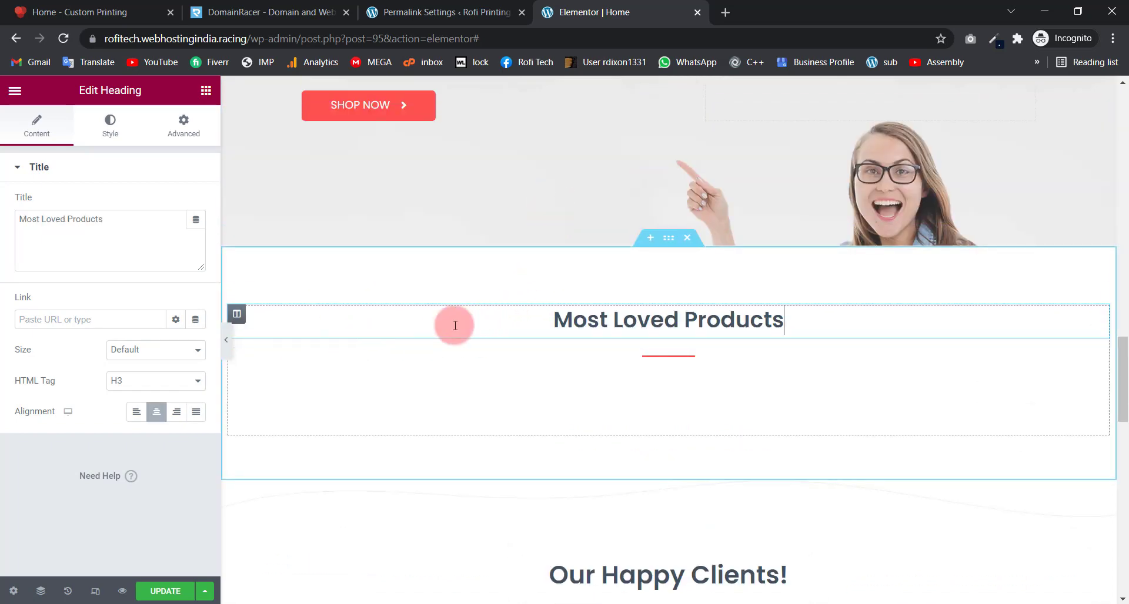
pyautogui.moveTo(114, 227); pyautogui.dragTo(5, 214)
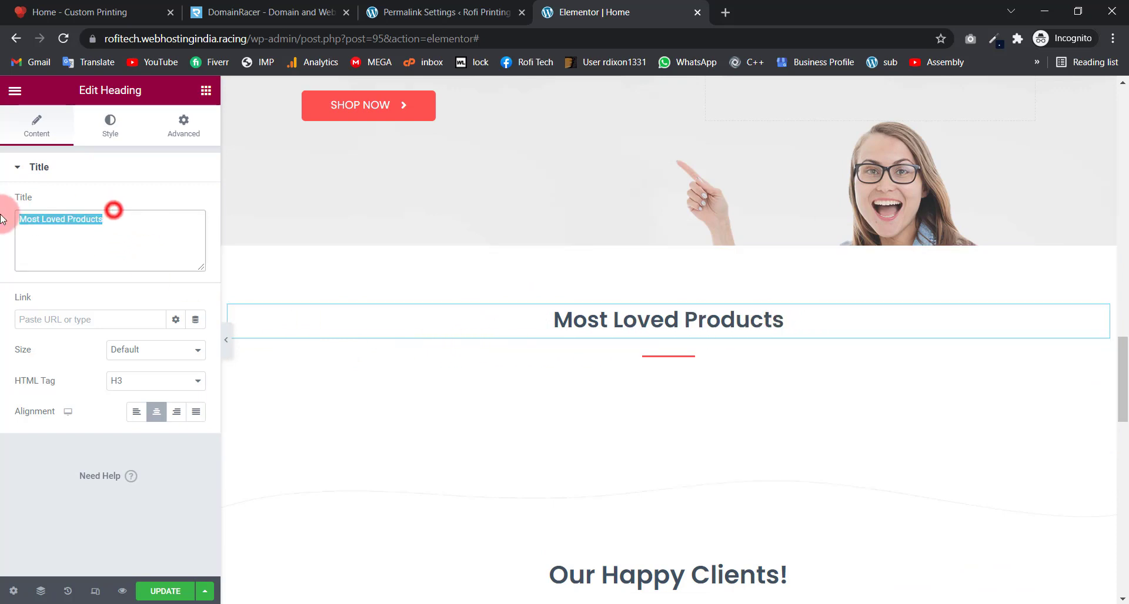
pyautogui.click(91, 234)
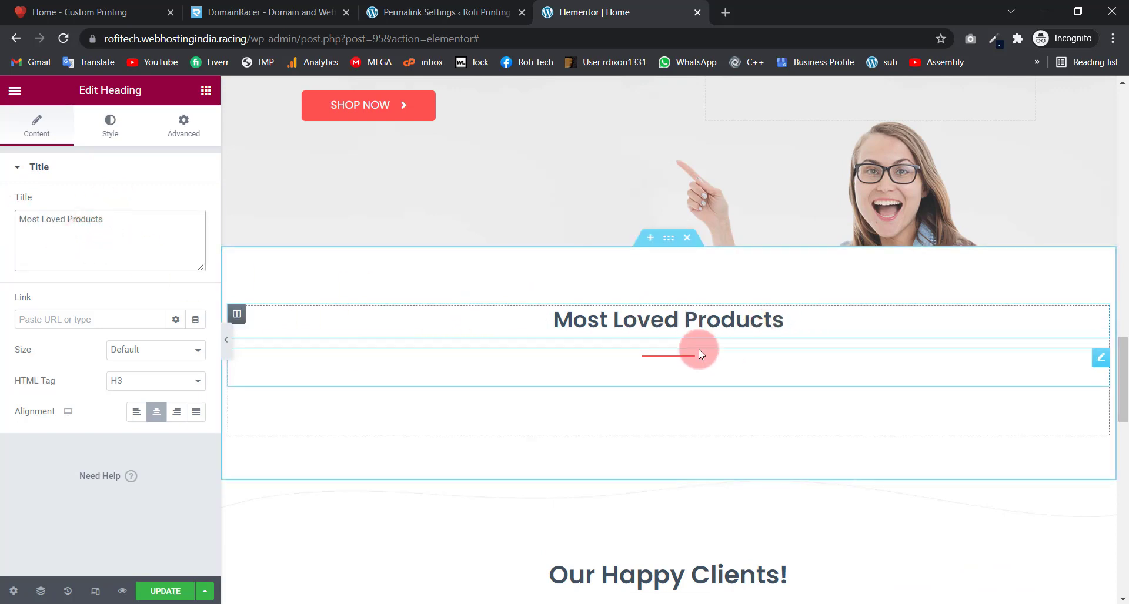
pyautogui.click(733, 365)
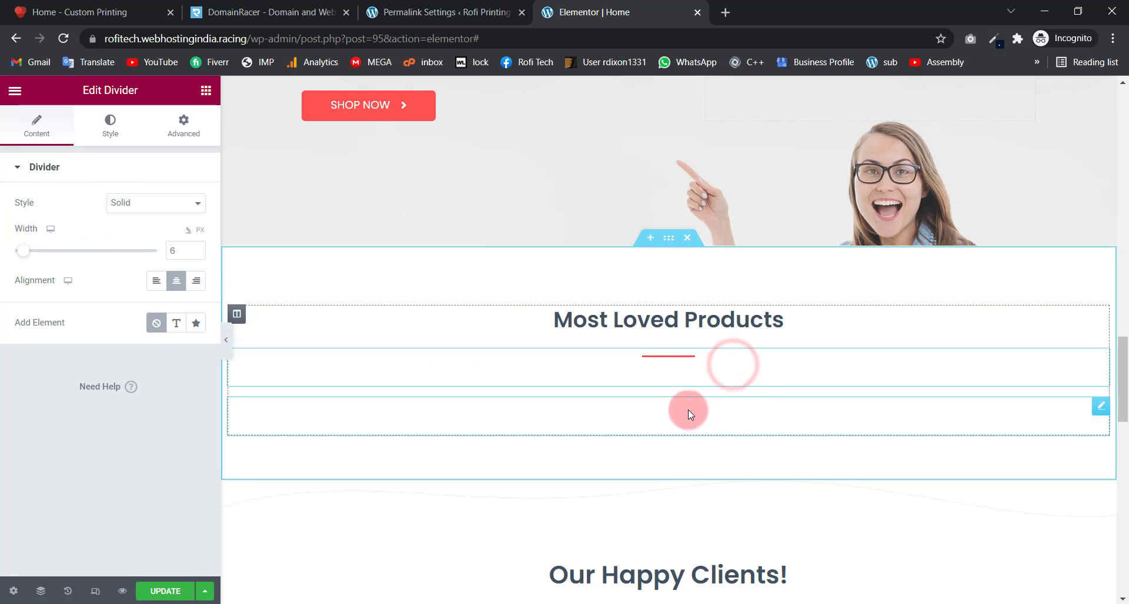
pyautogui.click(688, 411)
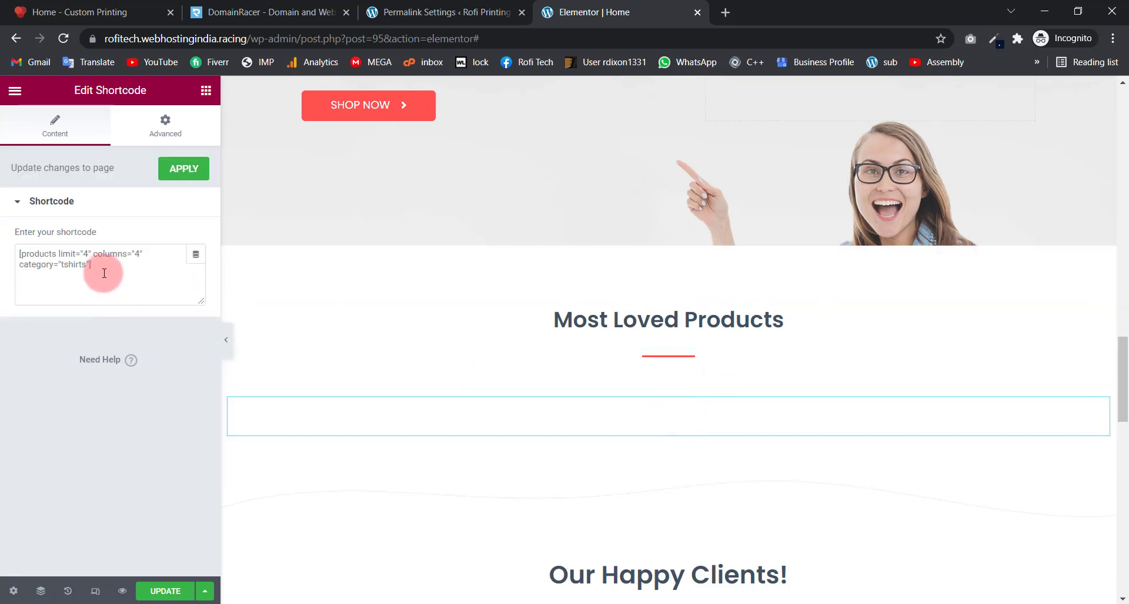
pyautogui.tripleClick(95, 266)
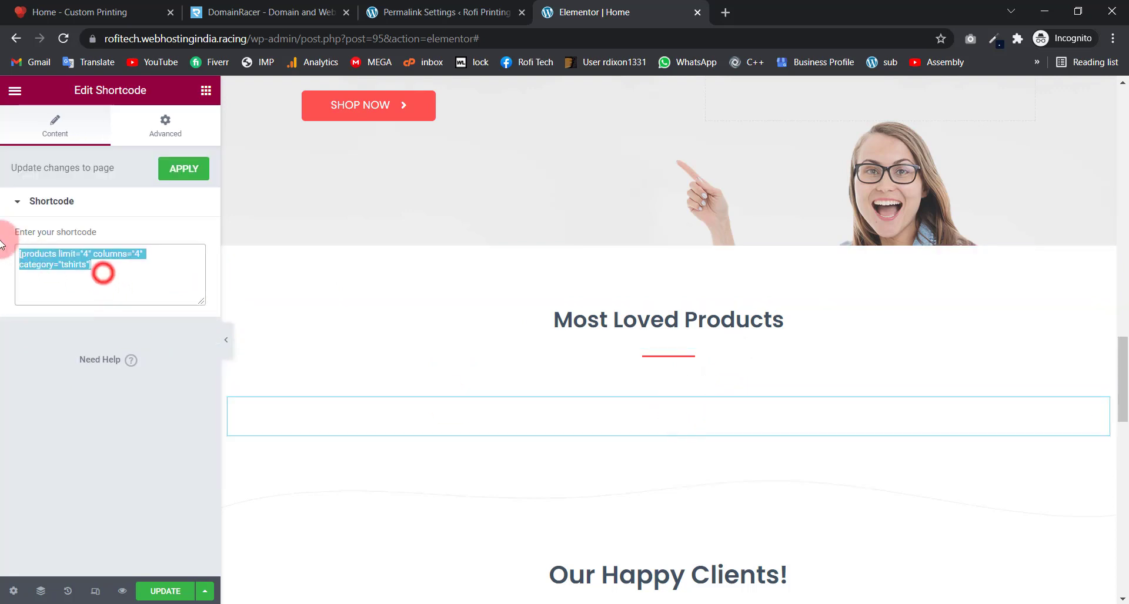
pyautogui.click(119, 268)
pyautogui.click(93, 264)
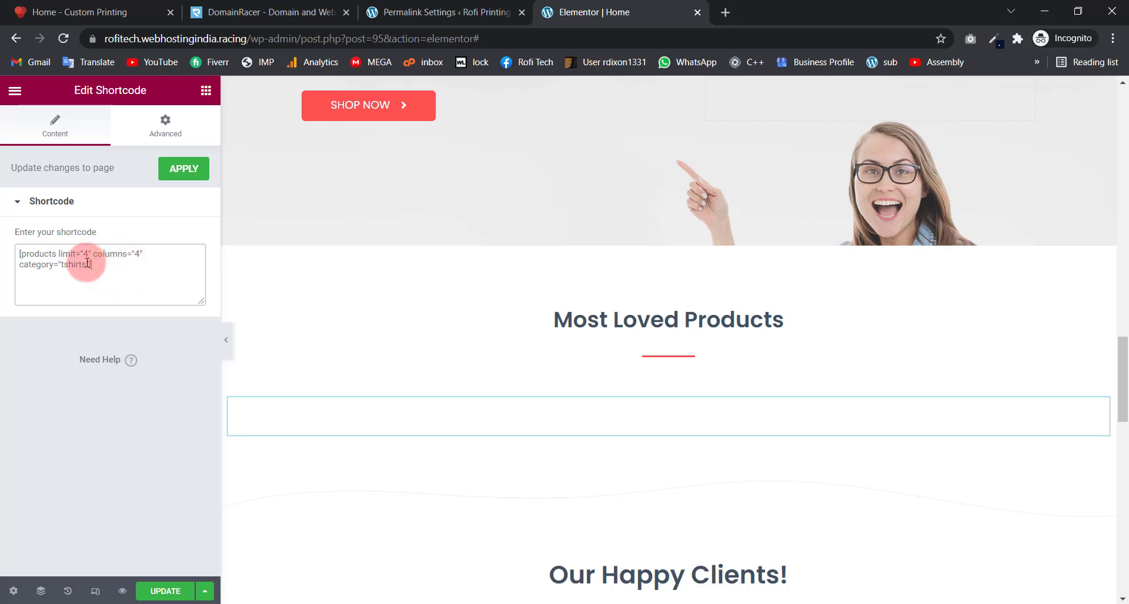
pyautogui.moveTo(87, 264); pyautogui.dragTo(61, 264)
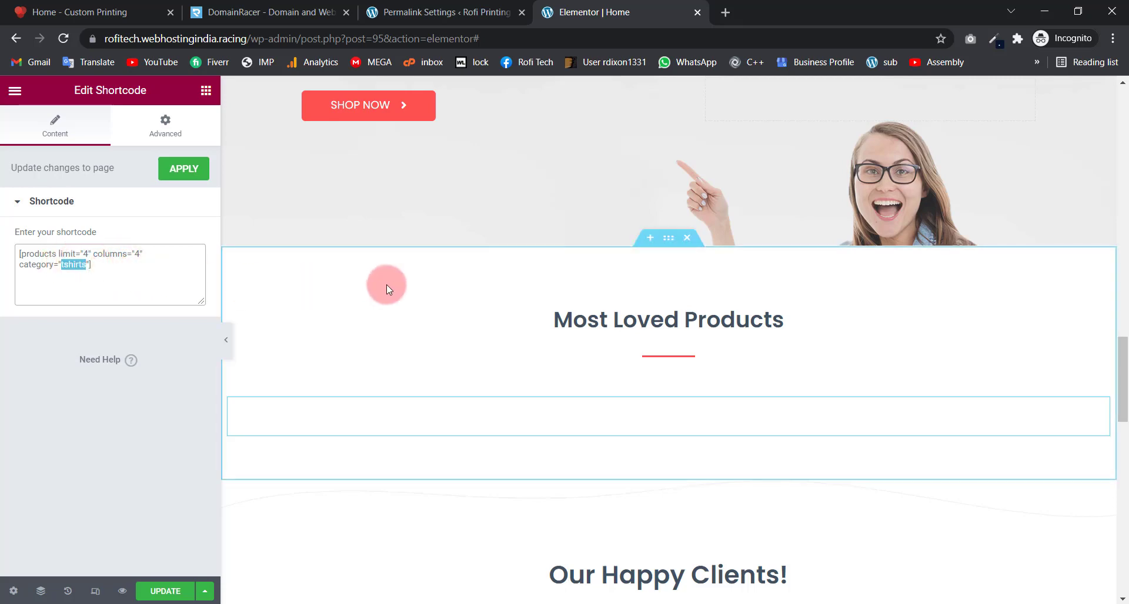
pyautogui.scroll(-5, 386, 285)
# Step: Review the Our Happy Clients! heading, its divider and the three testimonial cards
pyautogui.click(559, 284)
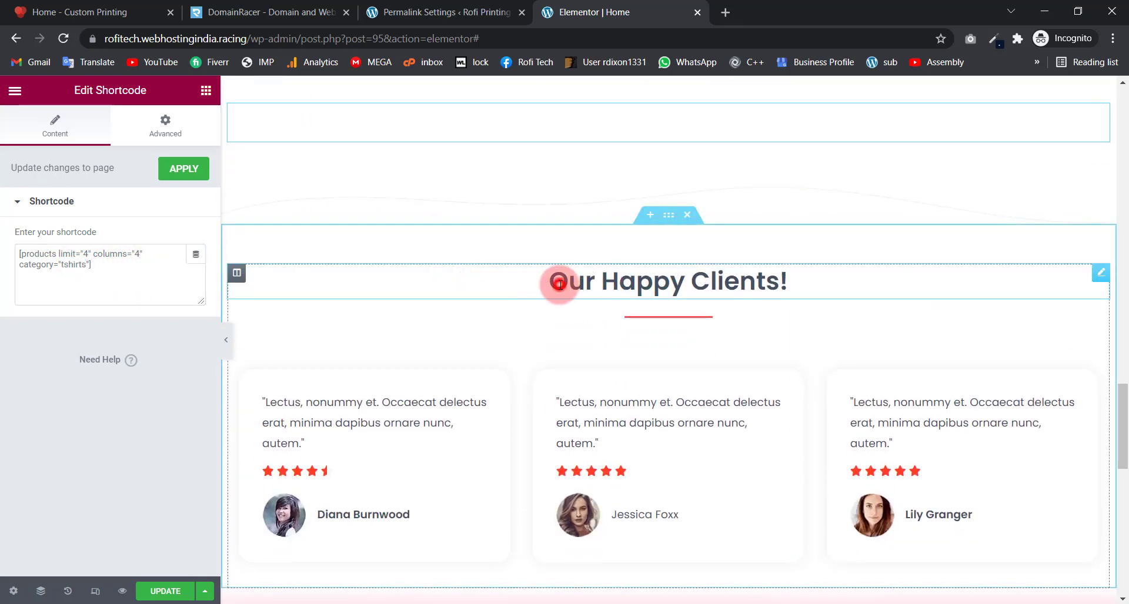
pyautogui.click(727, 285)
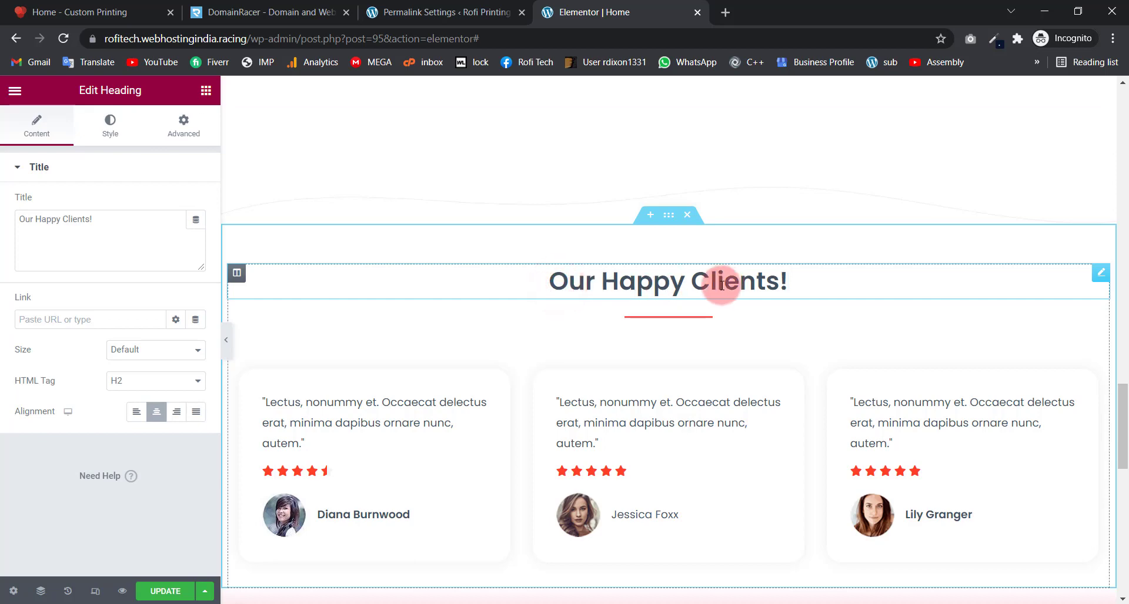
pyautogui.click(662, 321)
pyautogui.scroll(-4, 582, 327)
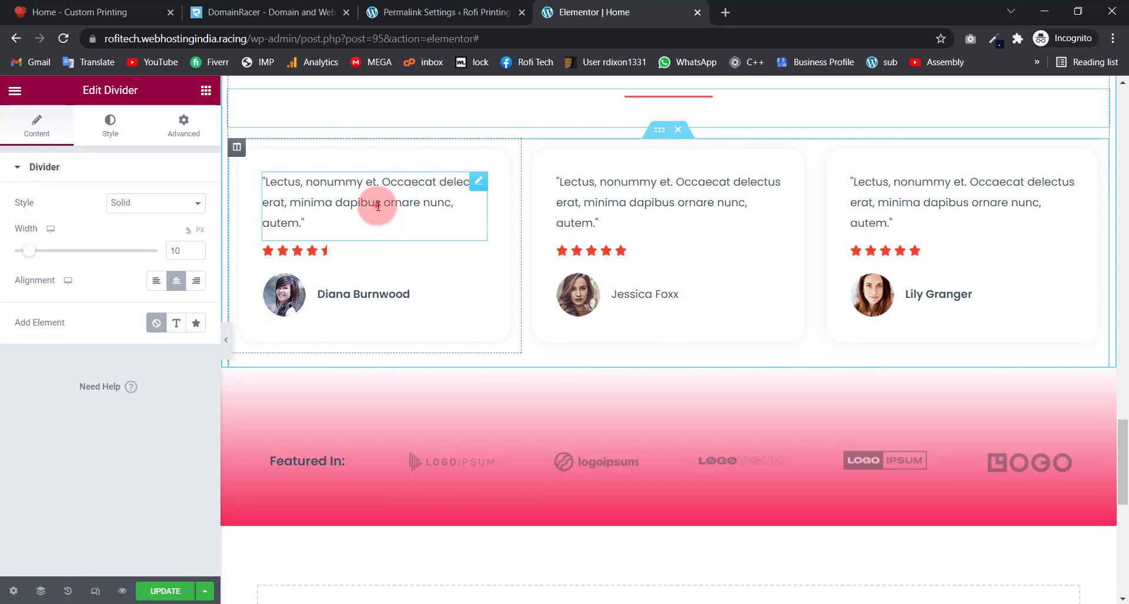
pyautogui.click(378, 206)
pyautogui.click(697, 208)
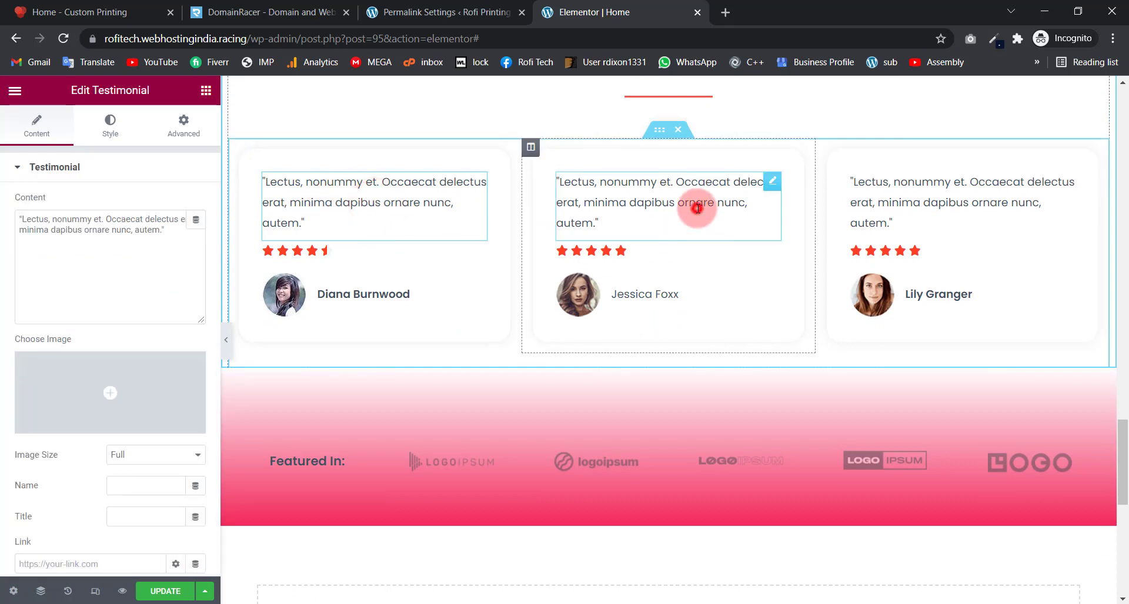
pyautogui.click(880, 209)
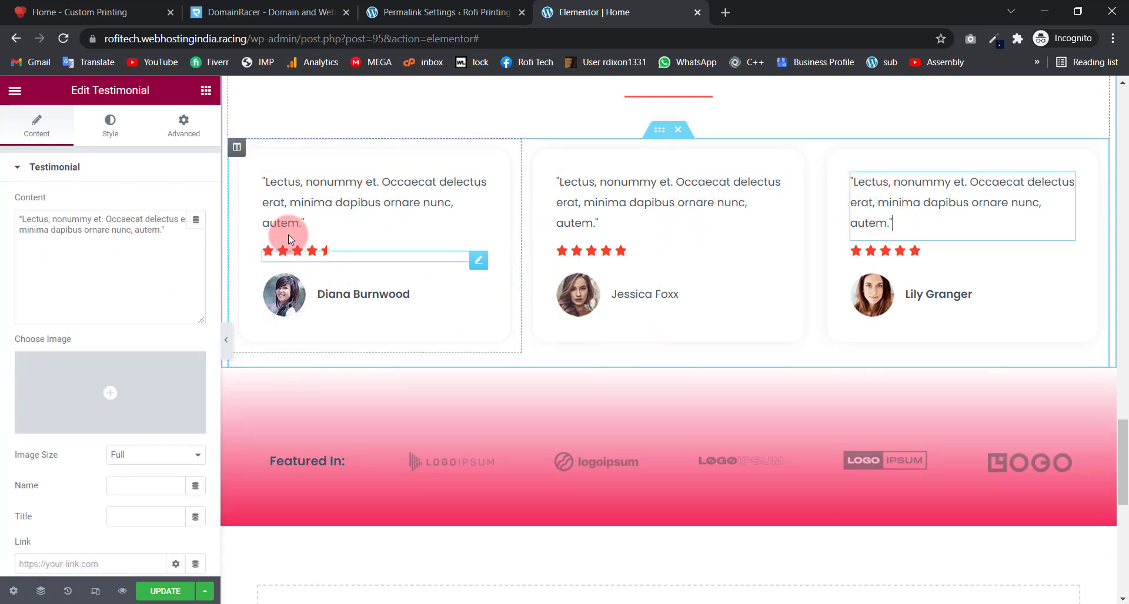
pyautogui.click(323, 207)
# Step: Review the five logo images and the Featured In: heading
pyautogui.scroll(-2, 393, 316)
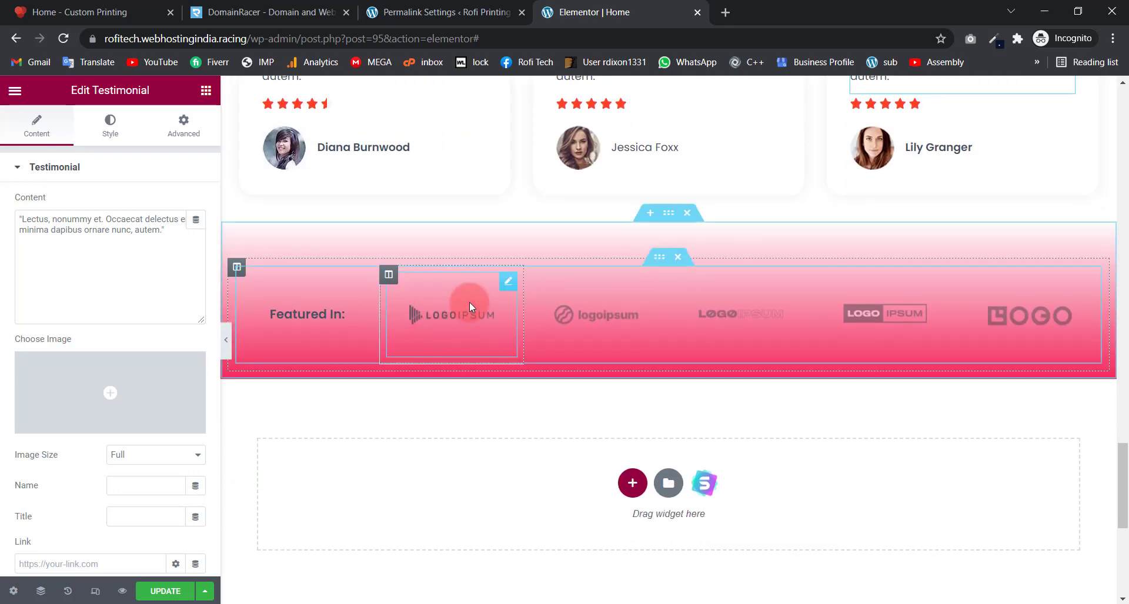
pyautogui.click(1006, 315)
pyautogui.click(898, 322)
pyautogui.click(744, 319)
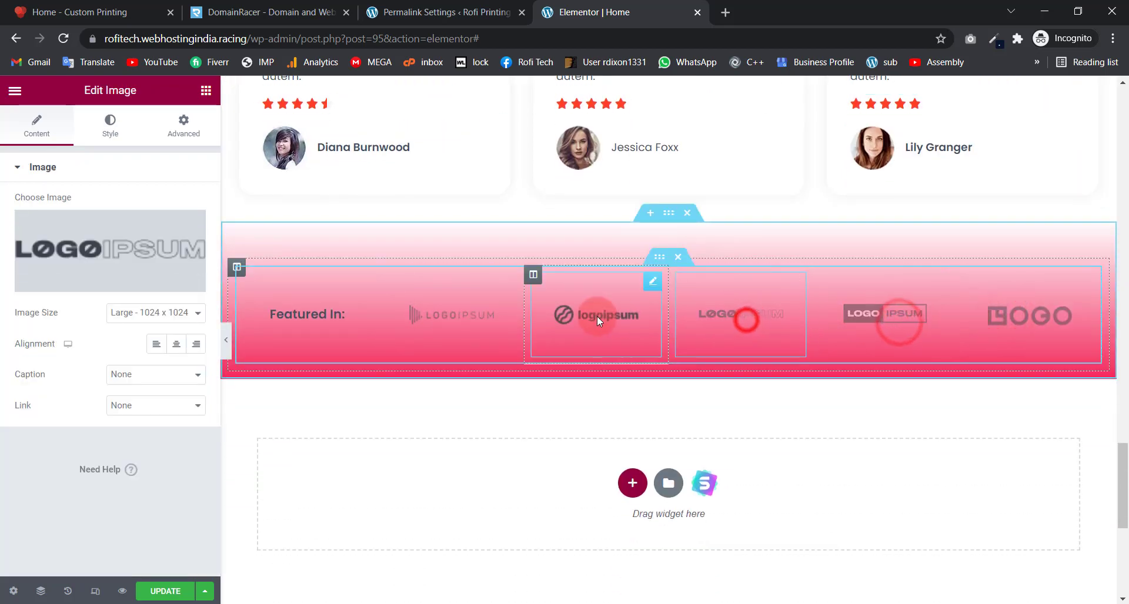
pyautogui.click(597, 316)
pyautogui.click(477, 316)
pyautogui.click(309, 324)
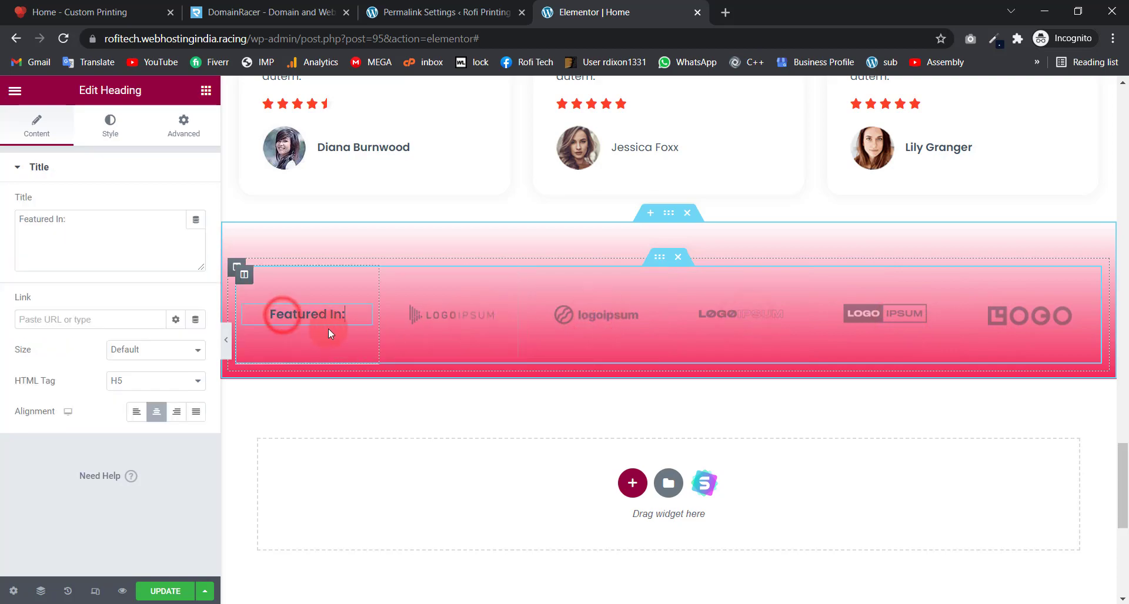
# Step: Save the home page edits with UPDATE
pyautogui.scroll(-5, 522, 357)
pyautogui.scroll(20, 524, 358)
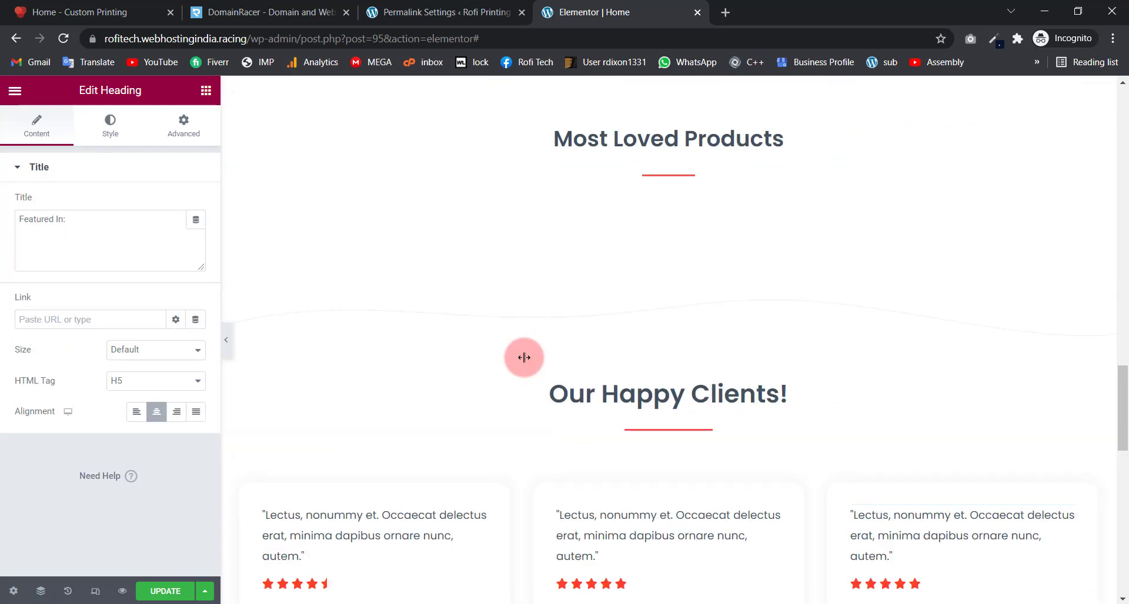
pyautogui.scroll(8, 524, 357)
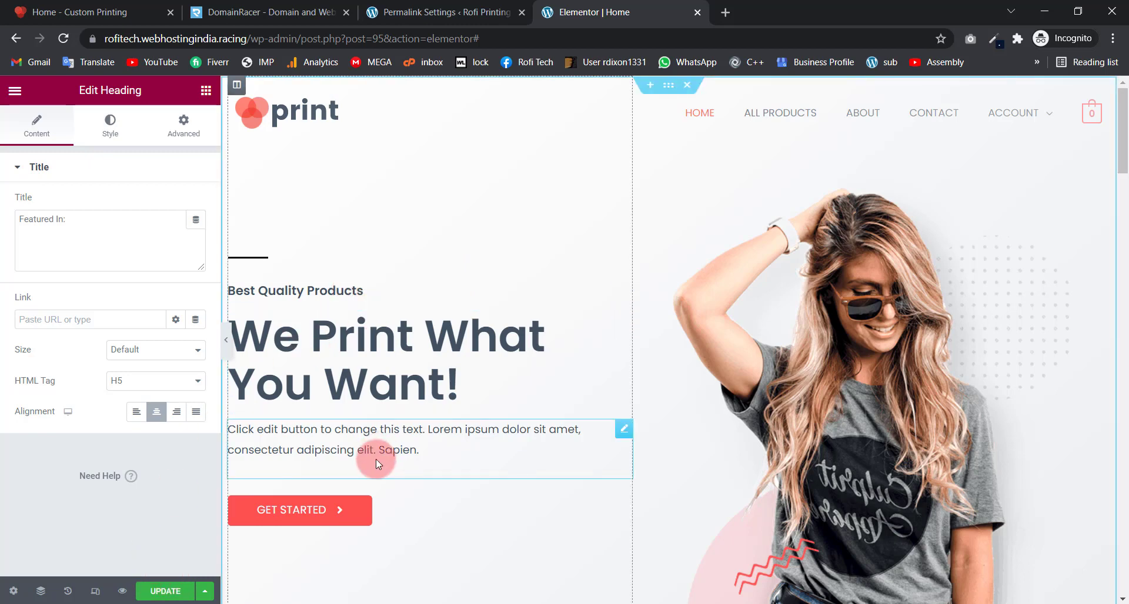
pyautogui.click(161, 592)
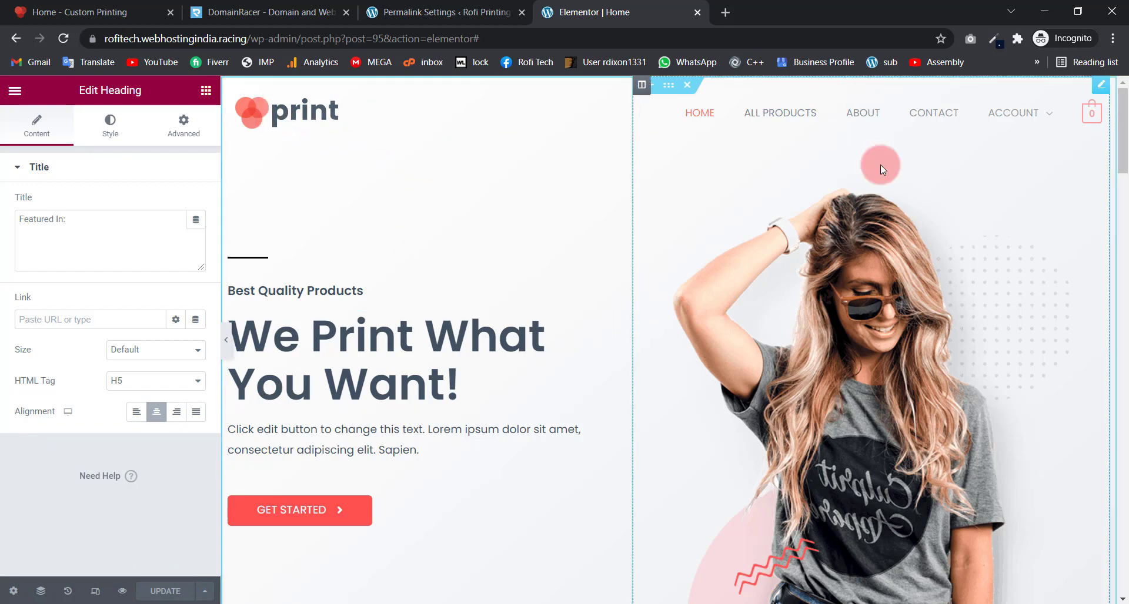
pyautogui.moveTo(1124, 152); pyautogui.dragTo(1124, 603)
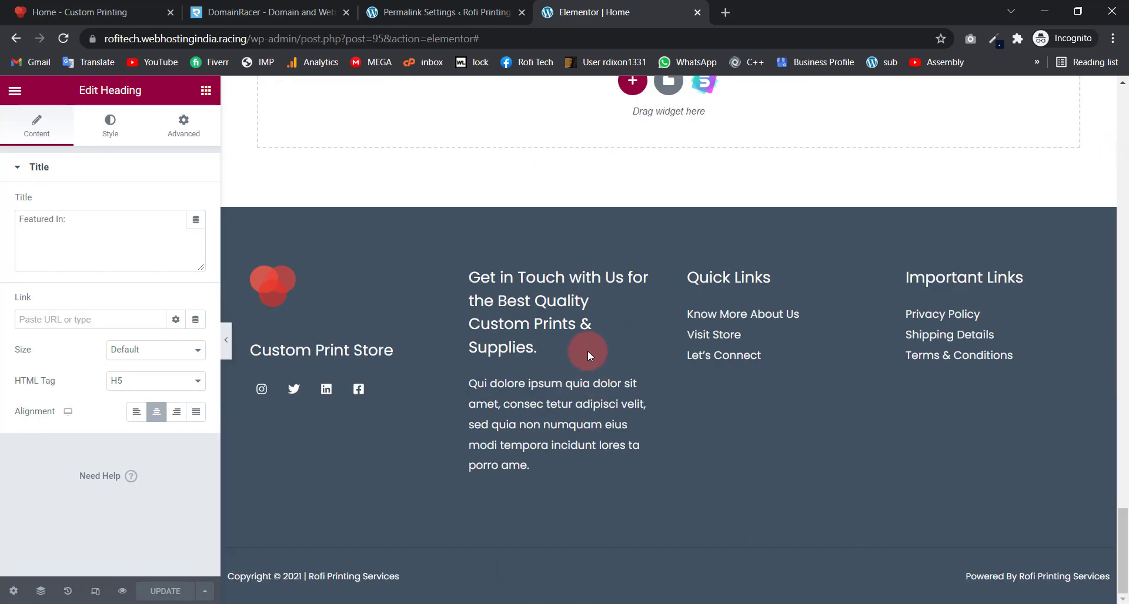
# Step: Close the Elementor tab and open the live site in a new tab, switching to it
pyautogui.click(695, 14)
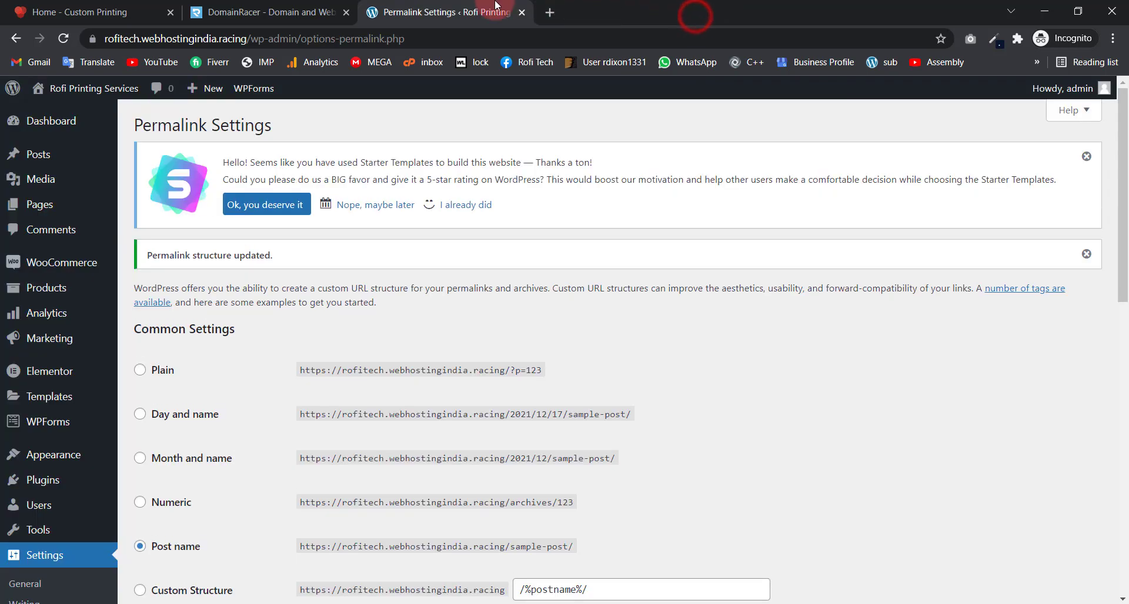
pyautogui.moveTo(53, 88)
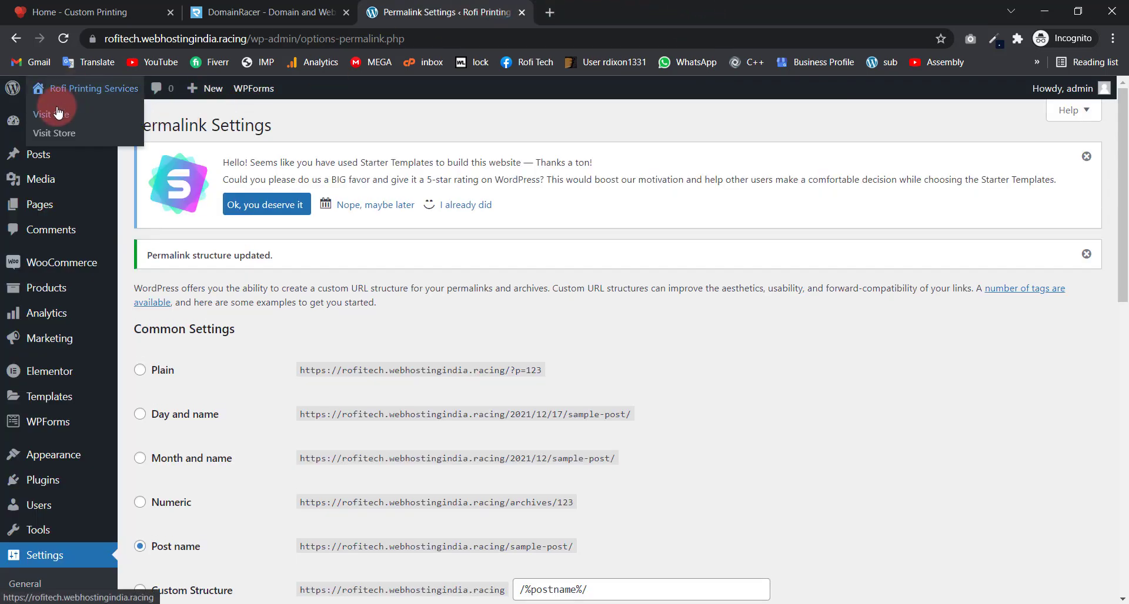
pyautogui.rightClick(58, 112)
pyautogui.click(76, 119)
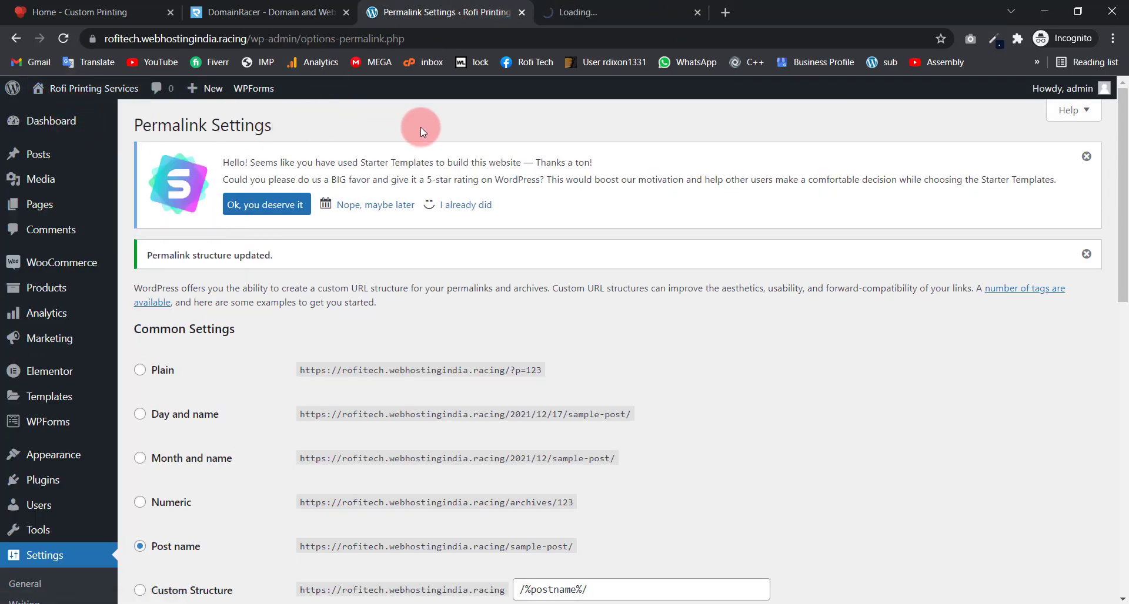
pyautogui.scroll(-4, 347, 278)
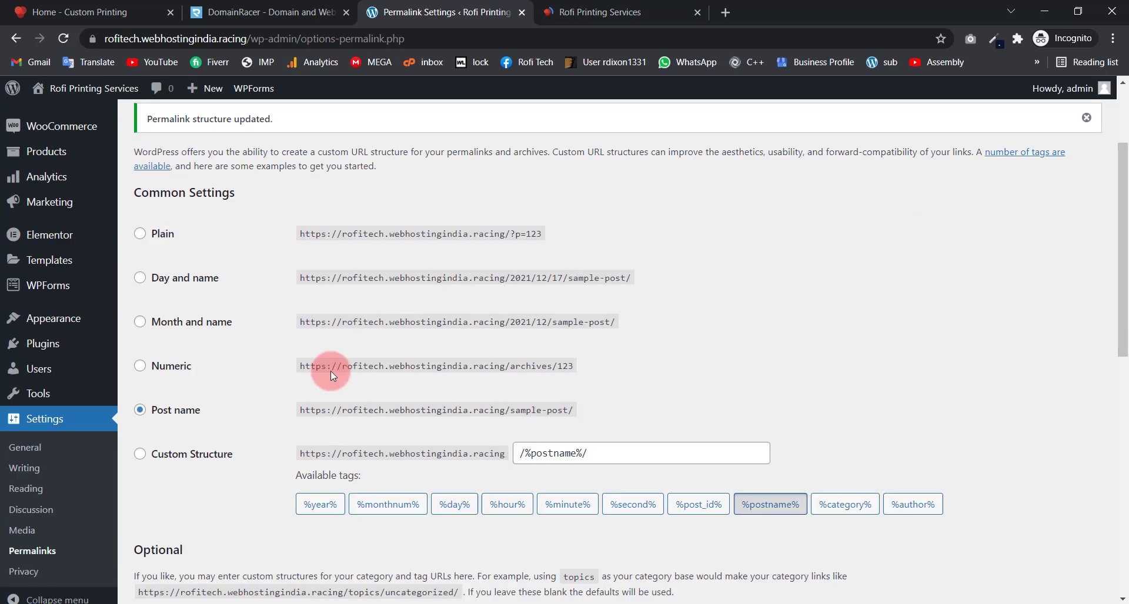
pyautogui.moveTo(54, 310)
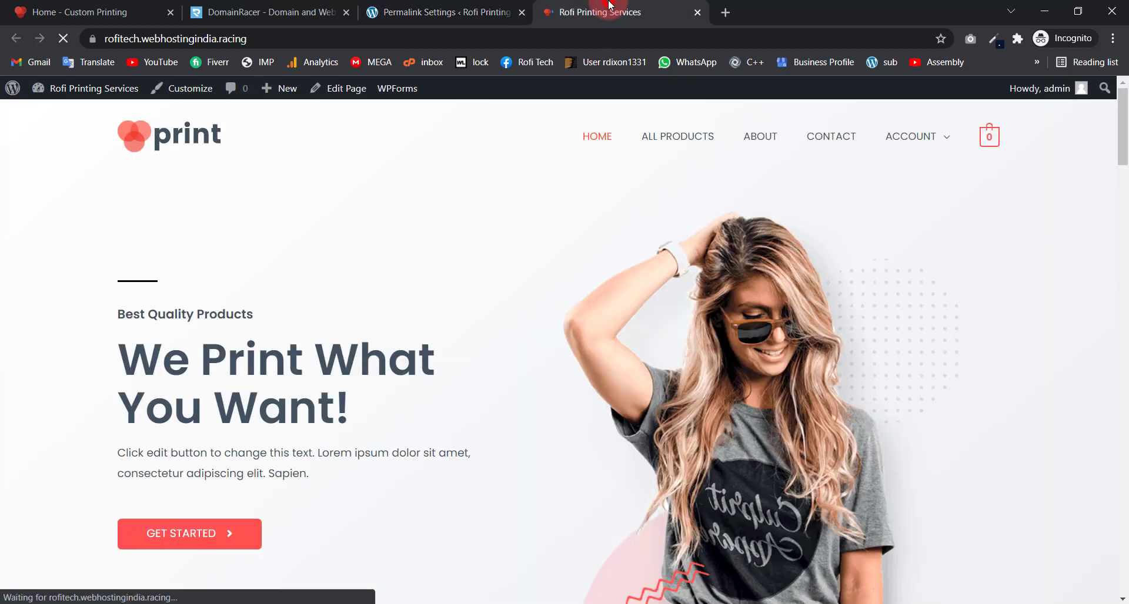
pyautogui.click(600, 12)
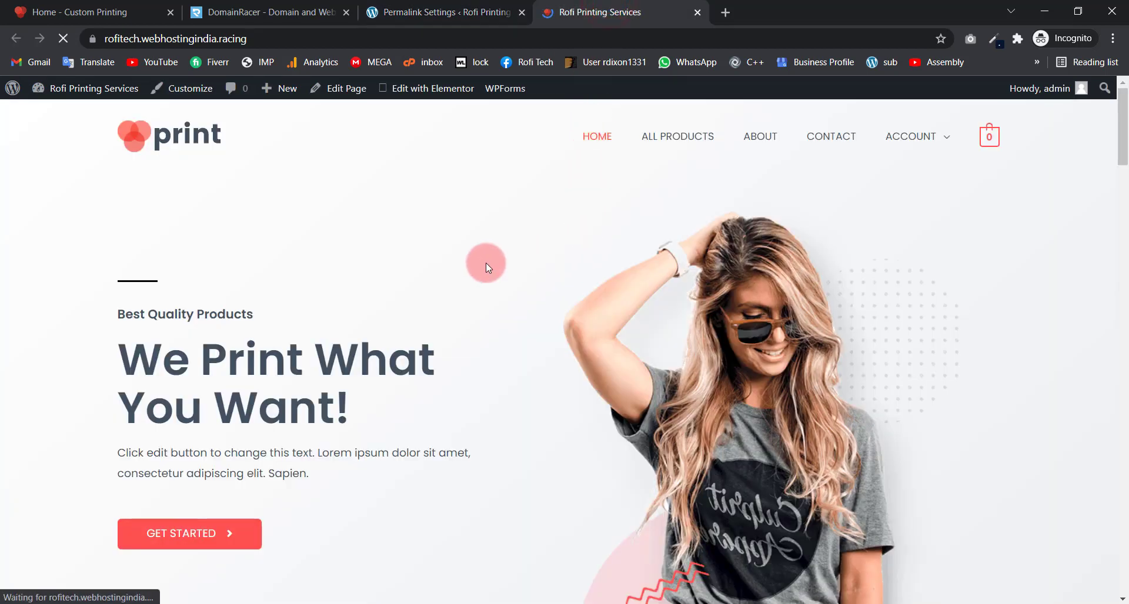
# Step: In the Customizer, review the header logo, leaving the image and 140 px width unchanged
pyautogui.click(183, 93)
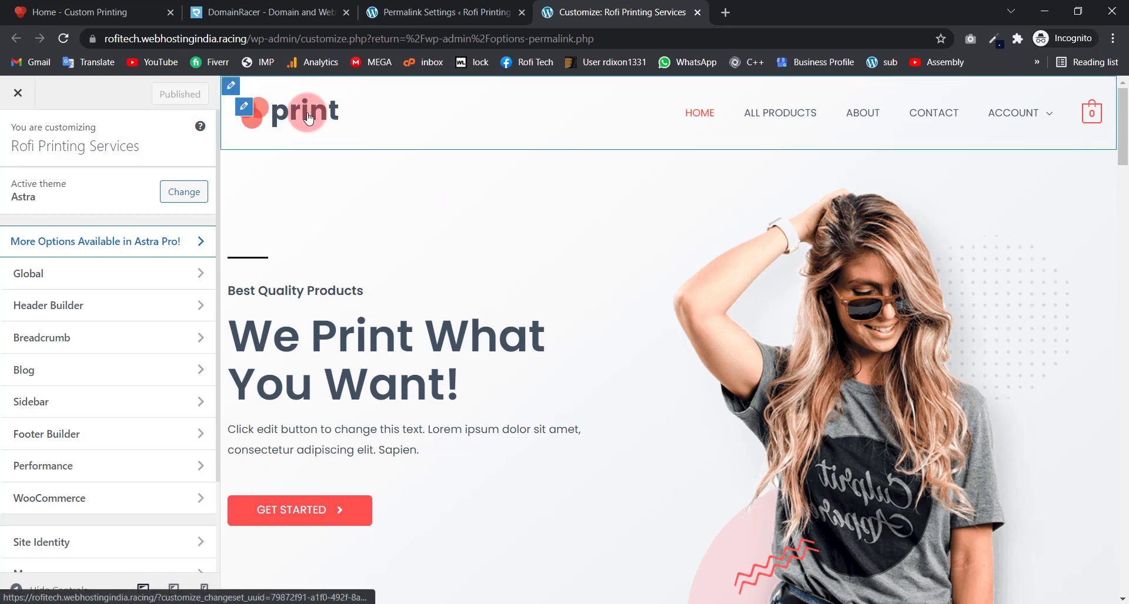
pyautogui.click(246, 114)
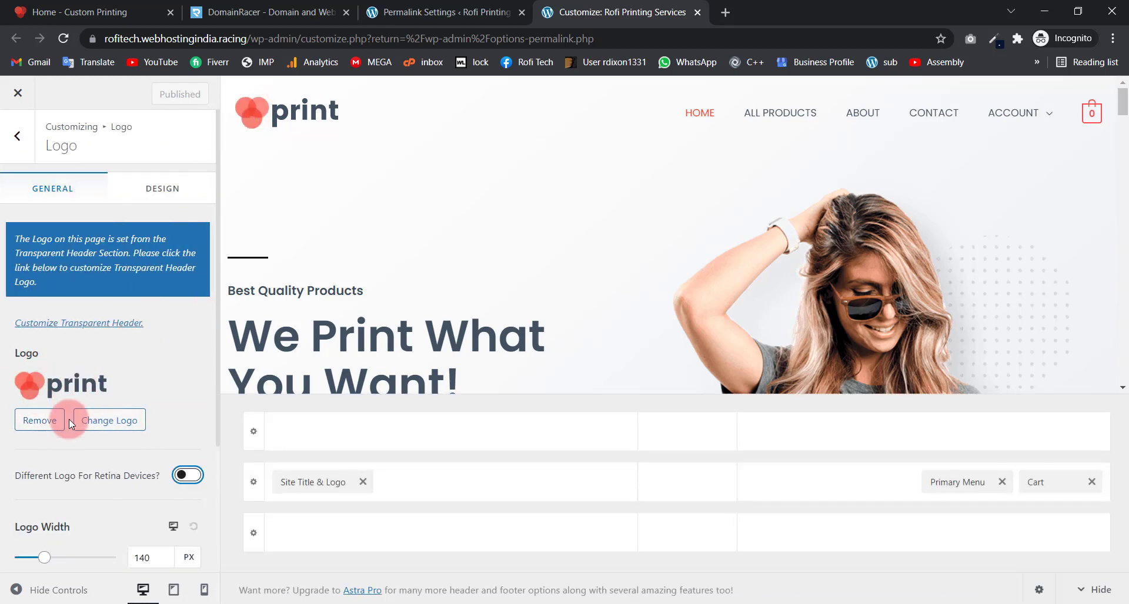
pyautogui.click(118, 423)
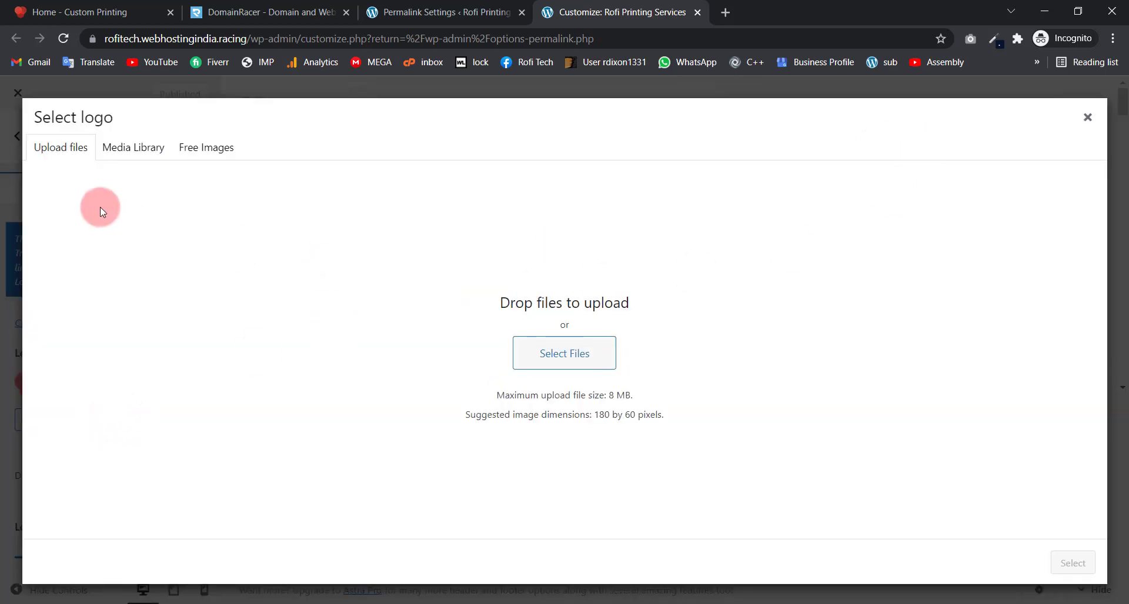
pyautogui.click(139, 154)
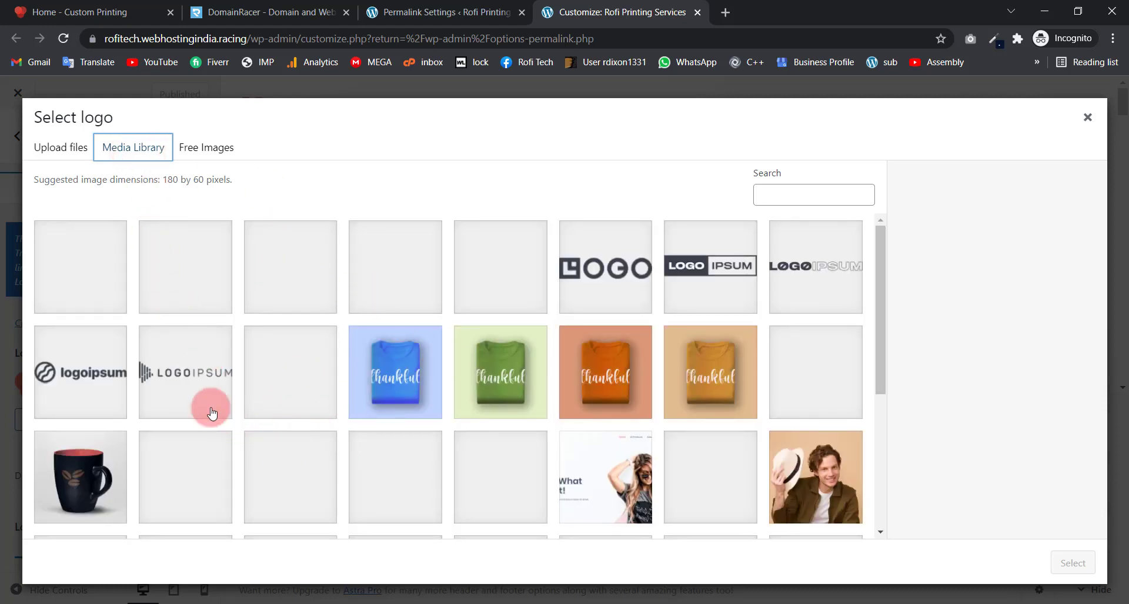
pyautogui.click(1087, 117)
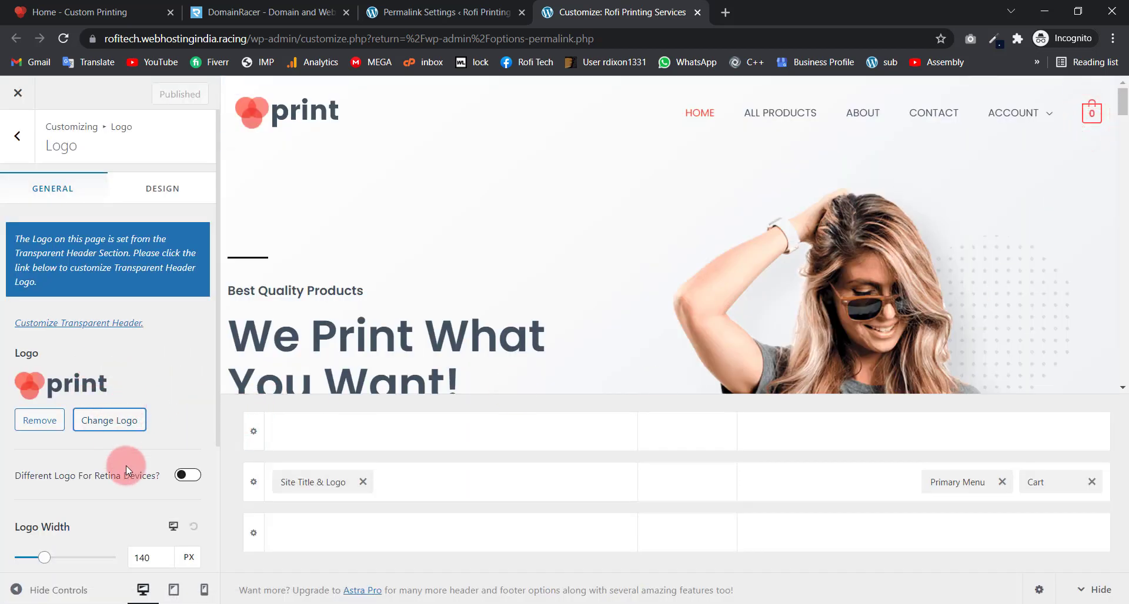
pyautogui.scroll(-3, 126, 466)
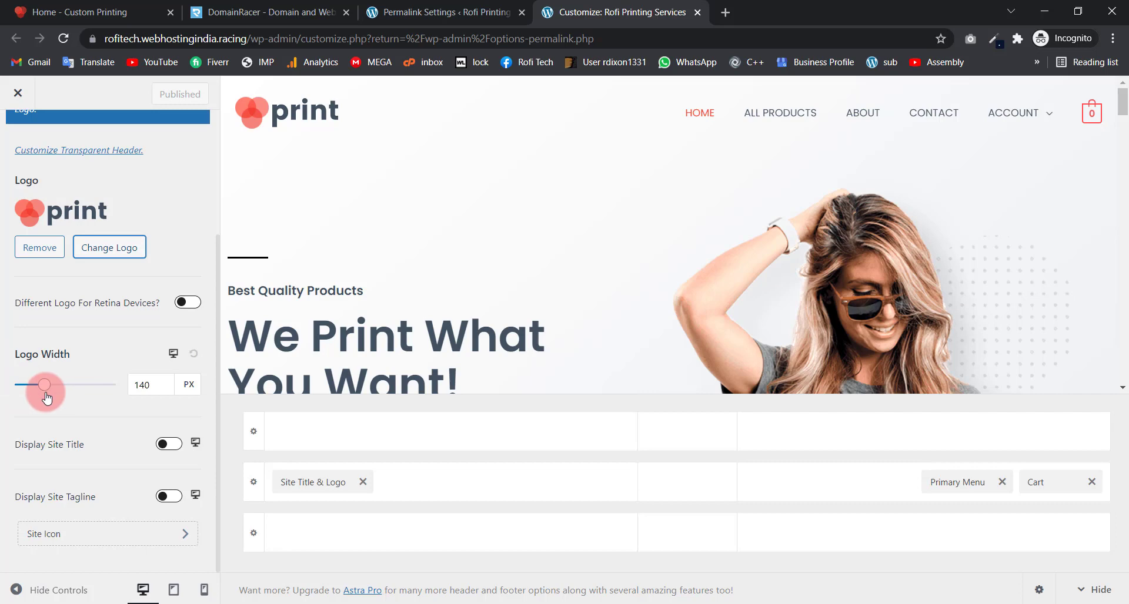
pyautogui.click(552, 409)
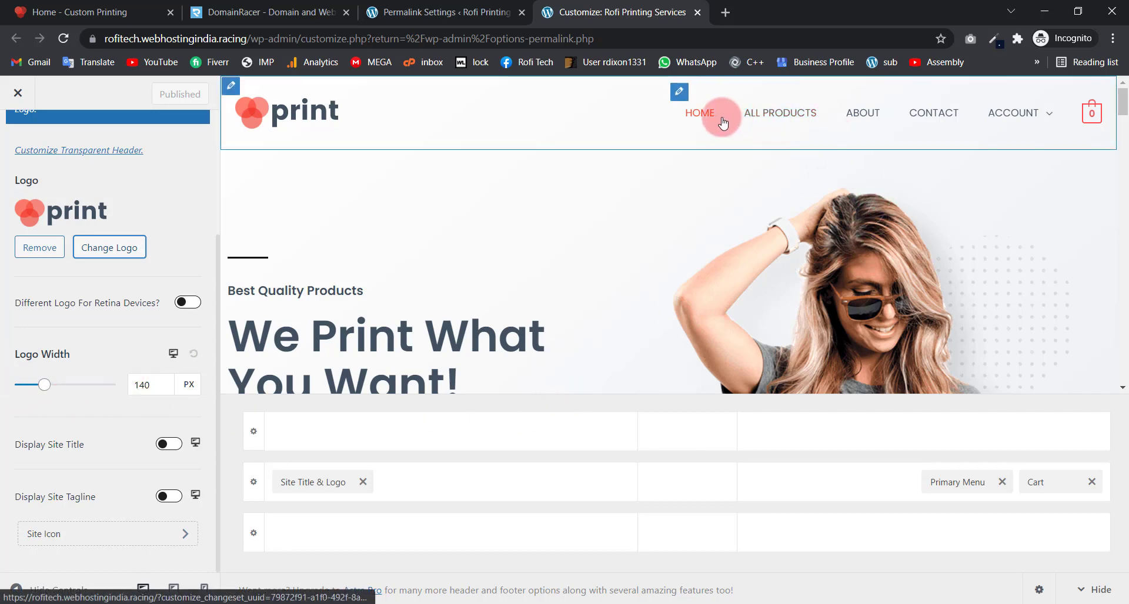
# Step: Review the Primary Menu submenu width, Item Divider and Stack on Mobile settings
pyautogui.click(680, 93)
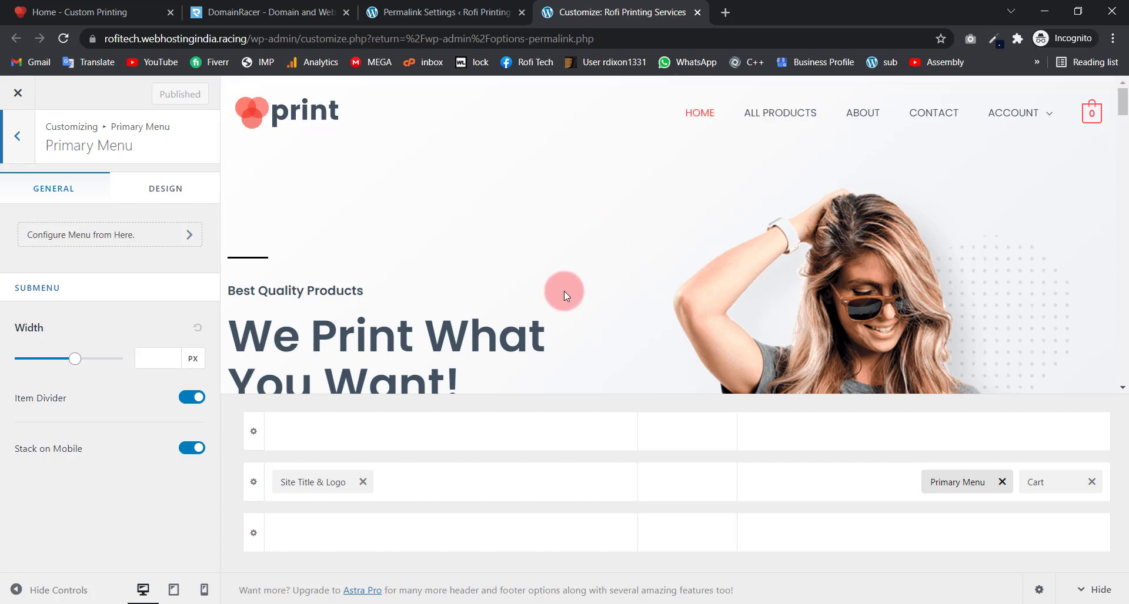
pyautogui.scroll(-15, 542, 219)
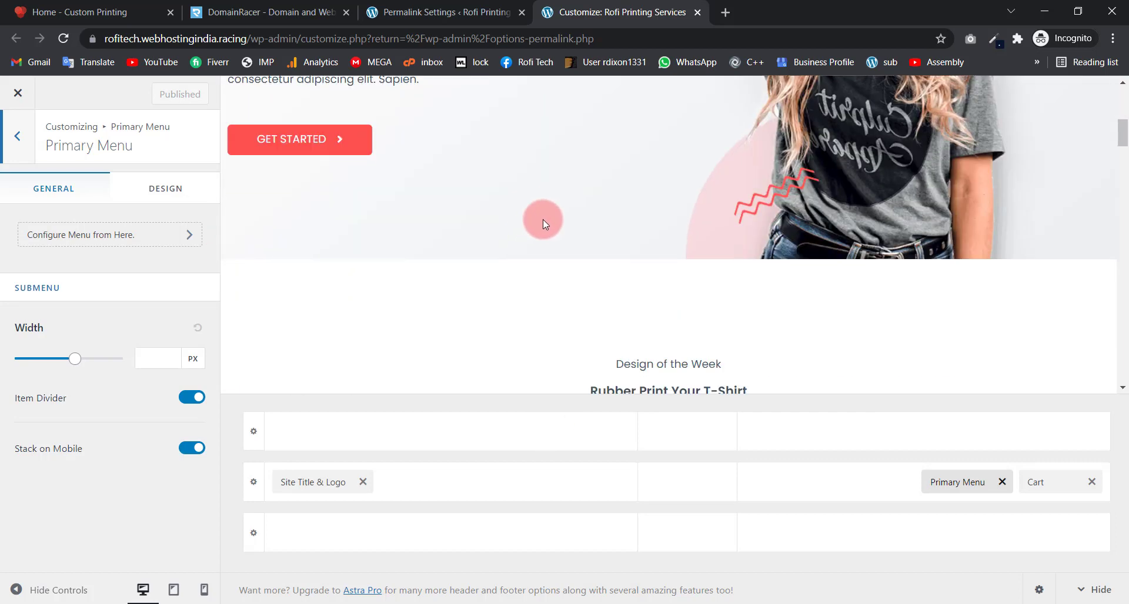
pyautogui.scroll(-15, 542, 221)
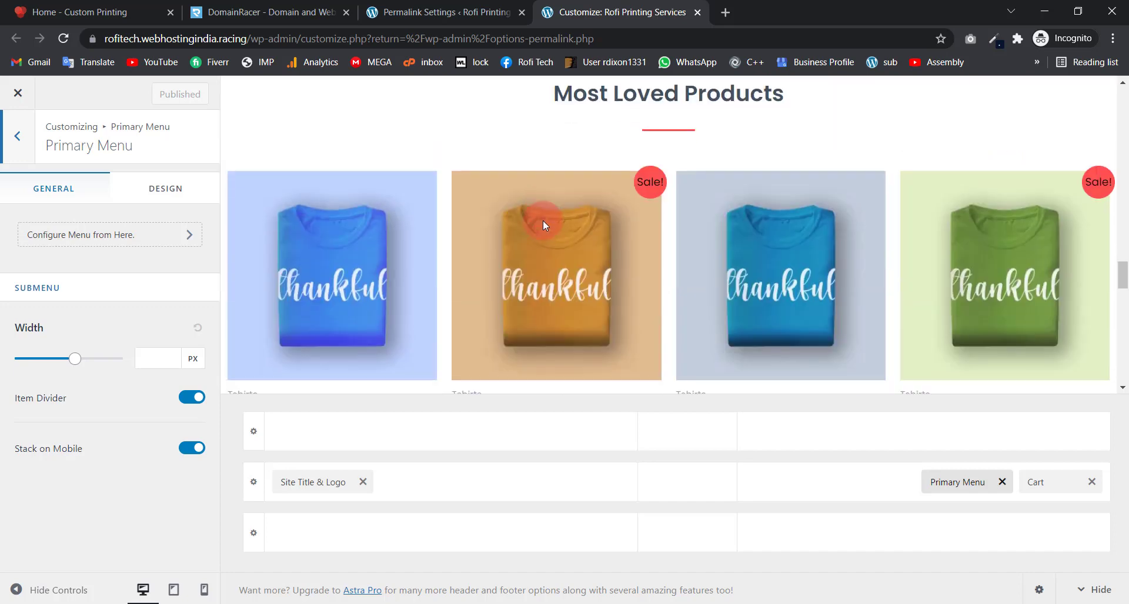
pyautogui.scroll(-4, 542, 220)
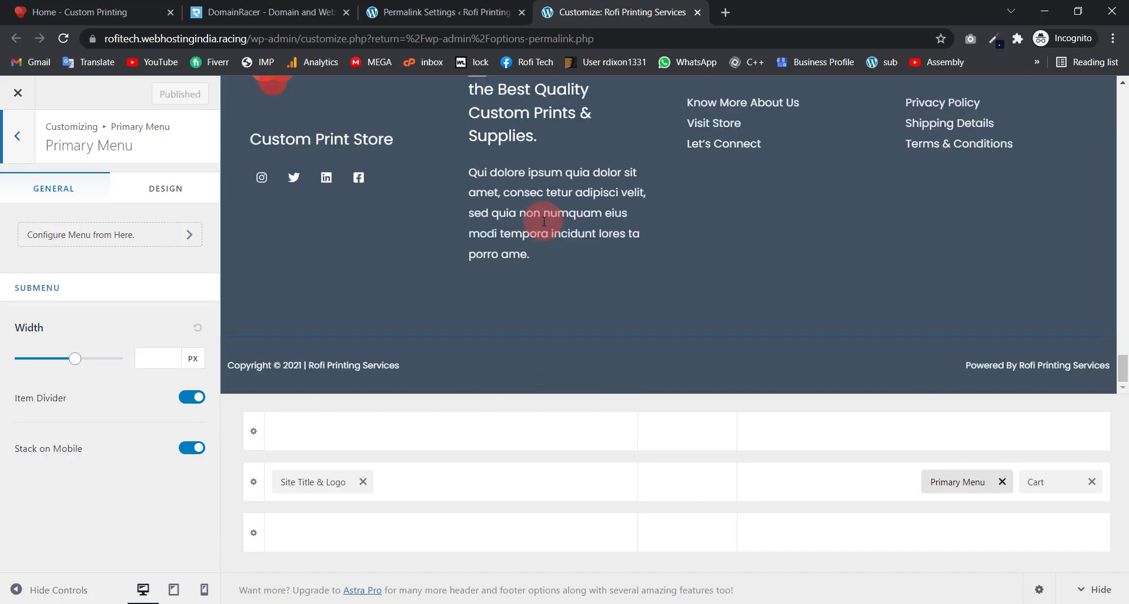
# Step: Open the footer's first widget and inspect its logo image block and link field
pyautogui.click(17, 136)
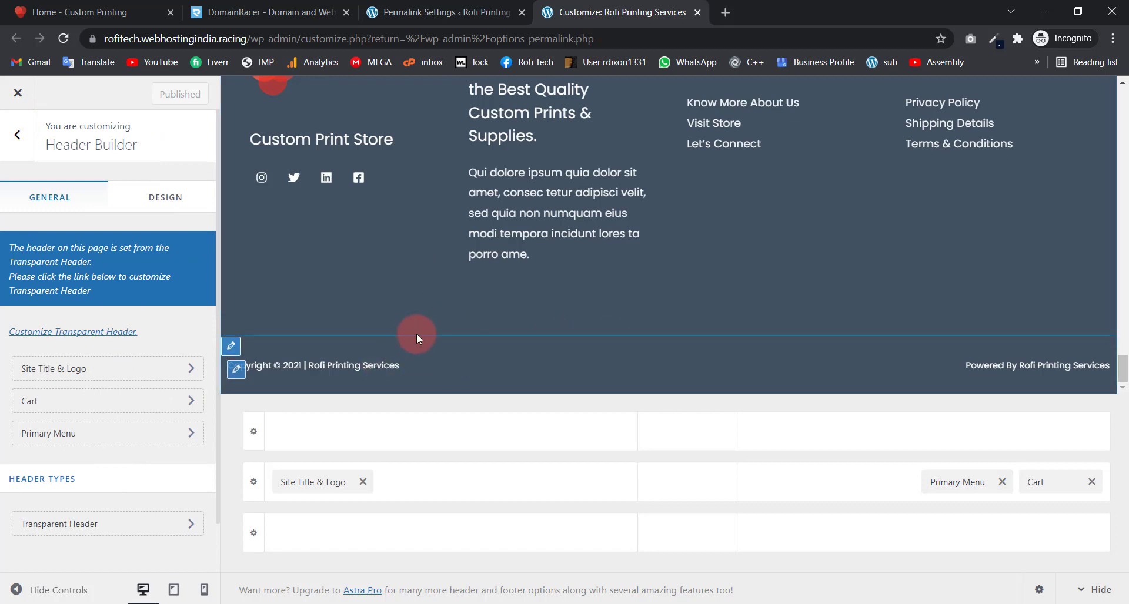
pyautogui.scroll(4, 416, 333)
pyautogui.scroll(-2, 406, 311)
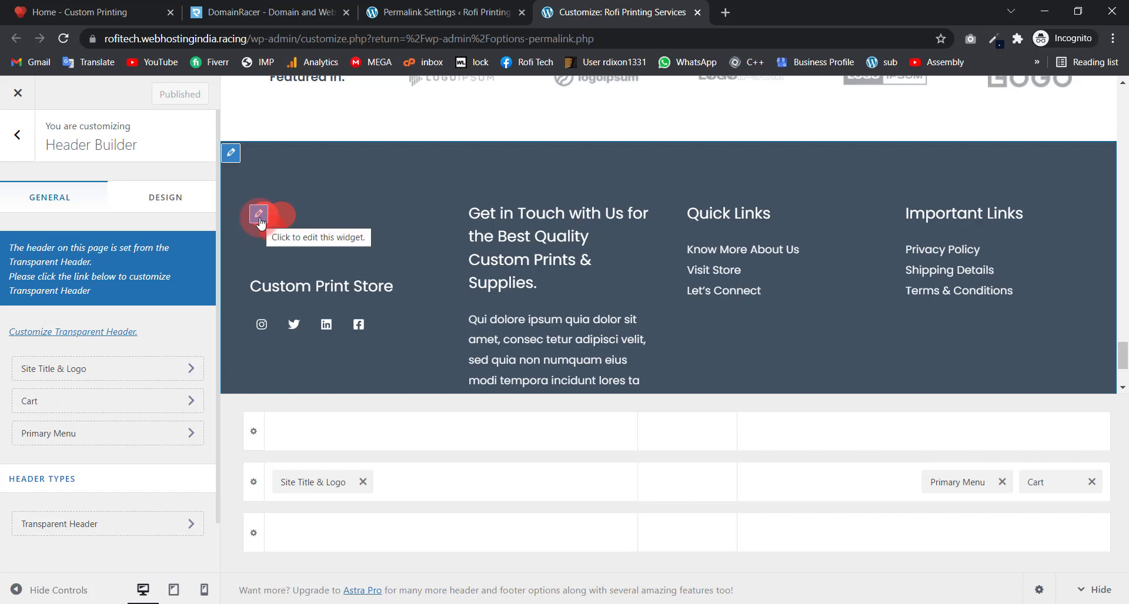
pyautogui.click(260, 218)
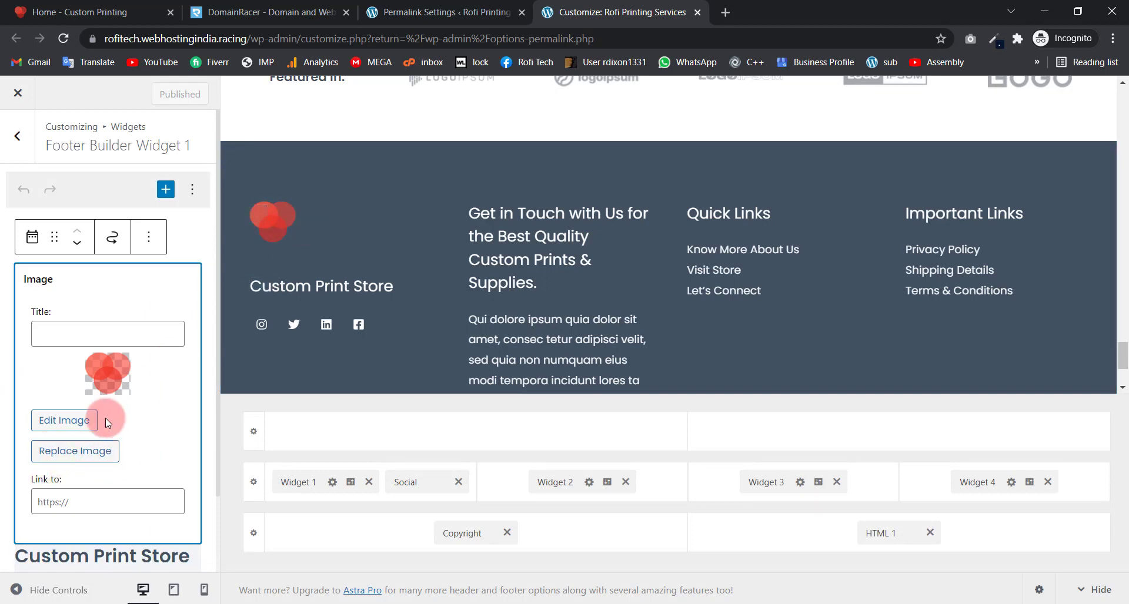
pyautogui.click(61, 497)
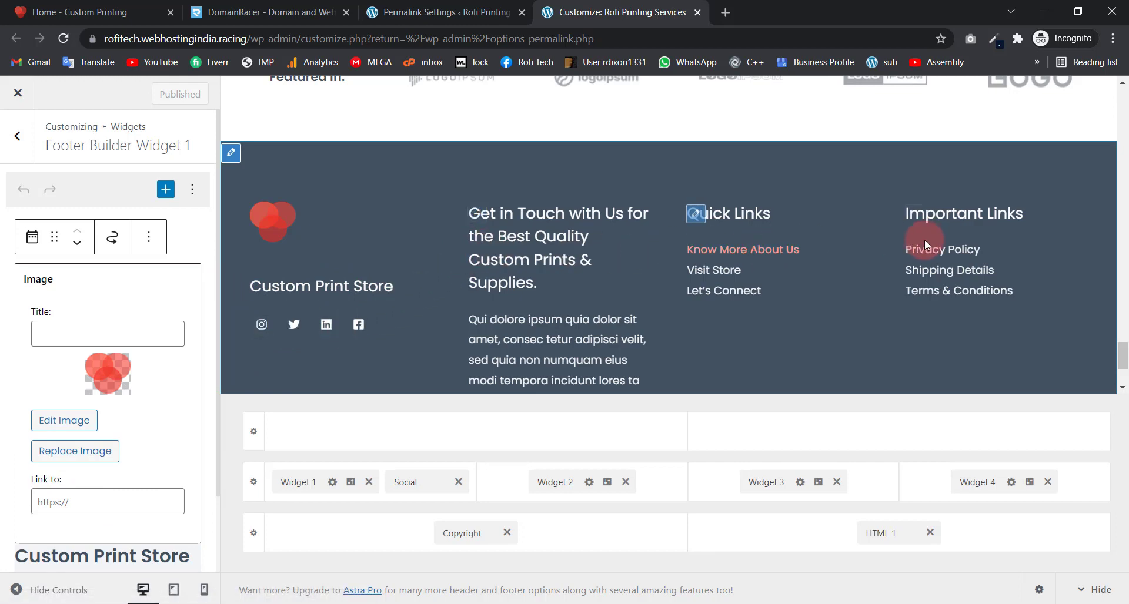
pyautogui.click(145, 385)
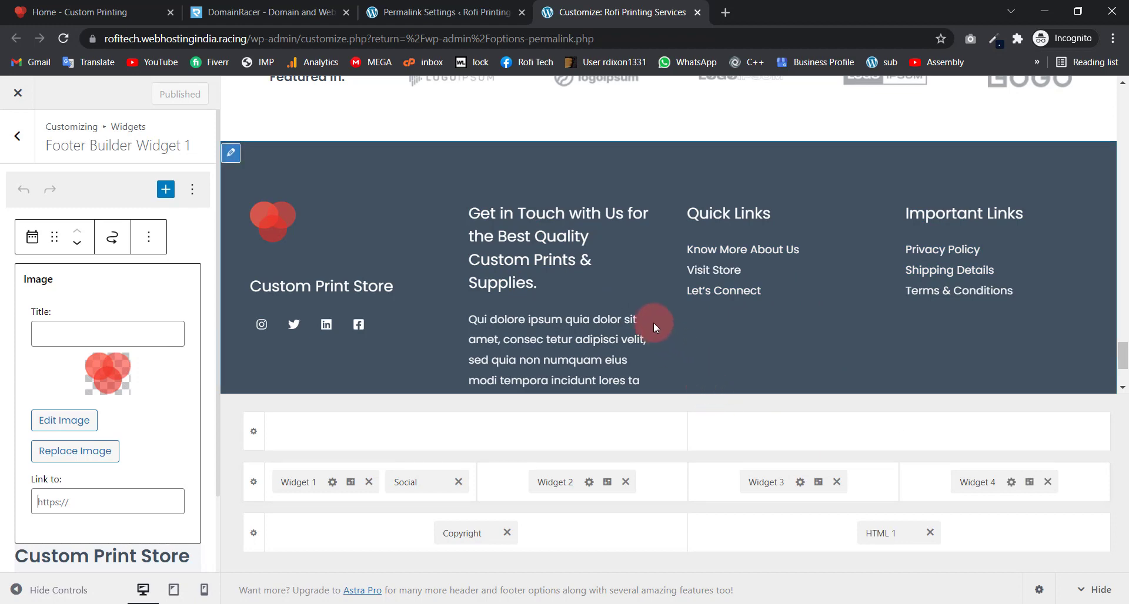
pyautogui.scroll(-2, 653, 322)
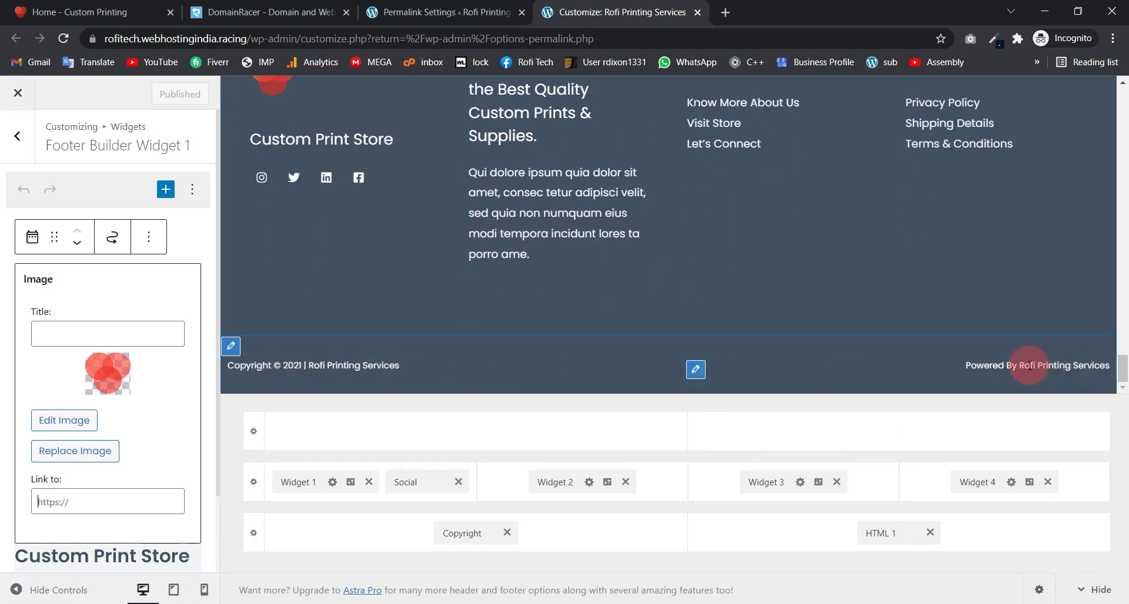
# Step: Inspect the footer HTML 1, Widget 1–4 and Social elements, then open the Copyright text editor
pyautogui.click(888, 536)
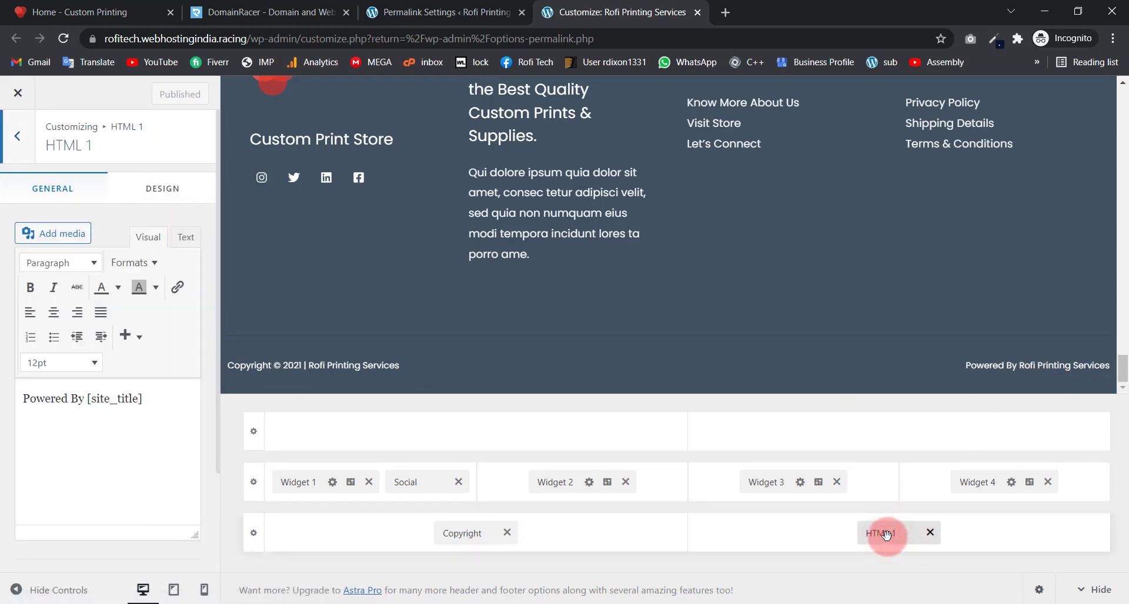
pyautogui.click(450, 535)
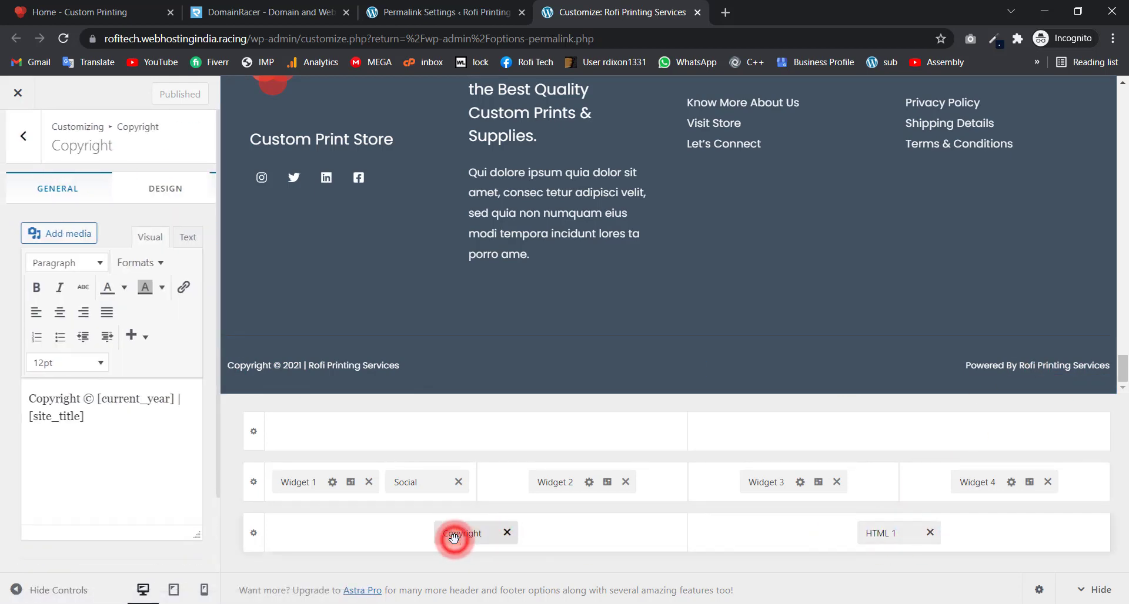
pyautogui.click(292, 481)
pyautogui.click(398, 488)
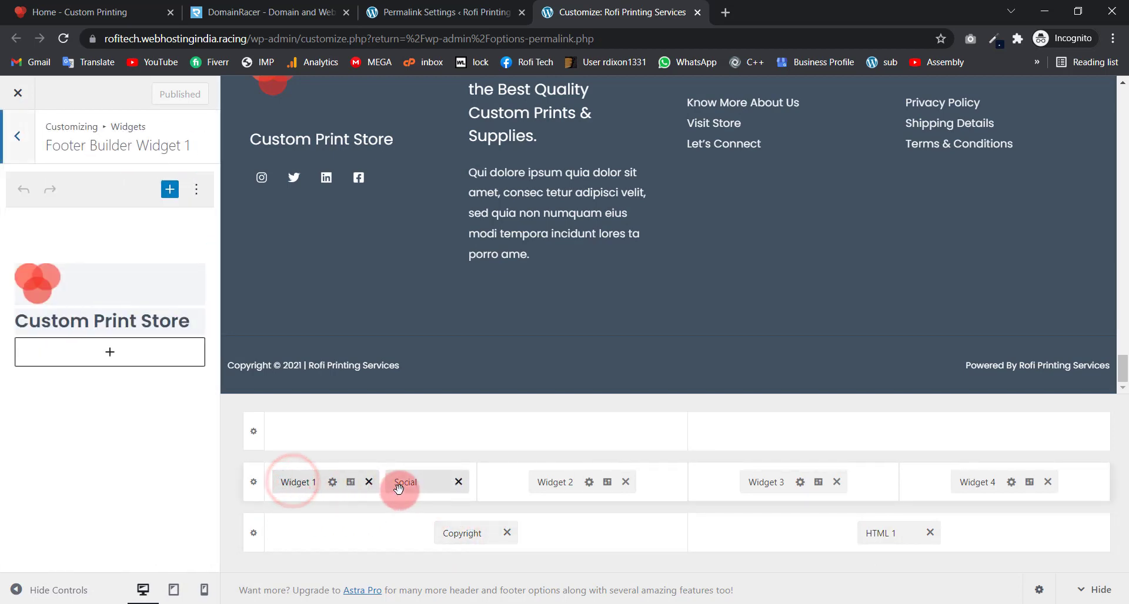
pyautogui.click(582, 483)
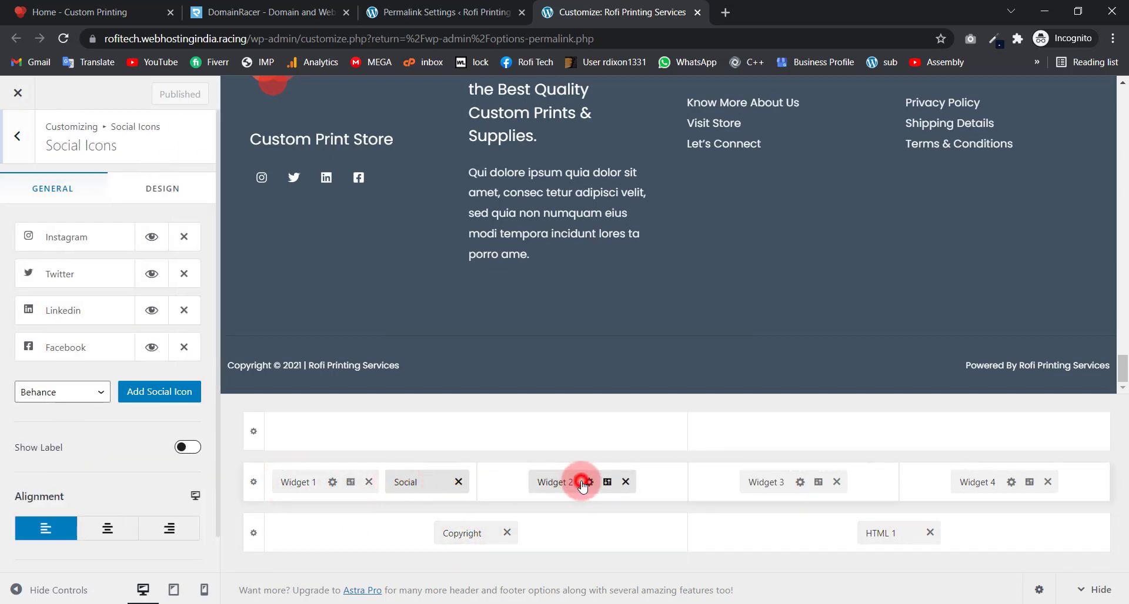
pyautogui.click(782, 484)
pyautogui.click(967, 482)
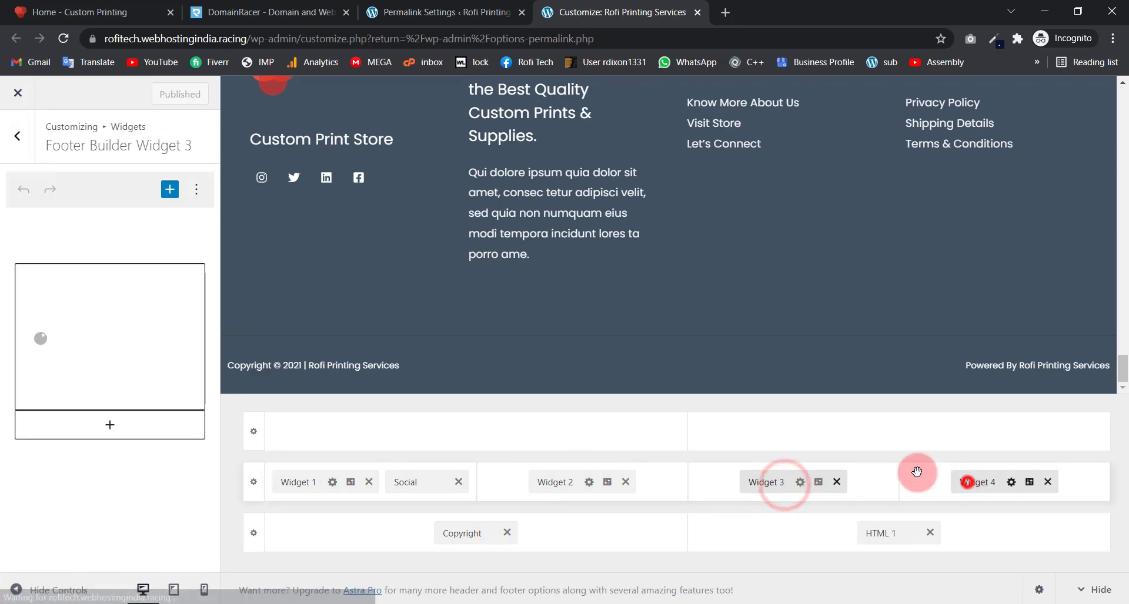
pyautogui.scroll(2, 492, 296)
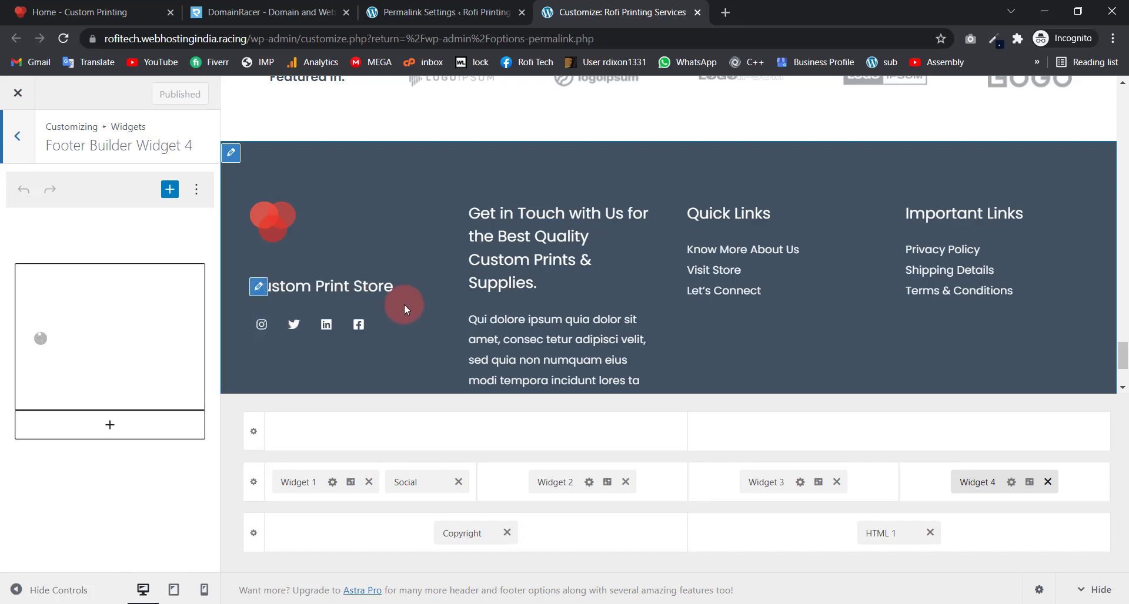
pyautogui.click(460, 535)
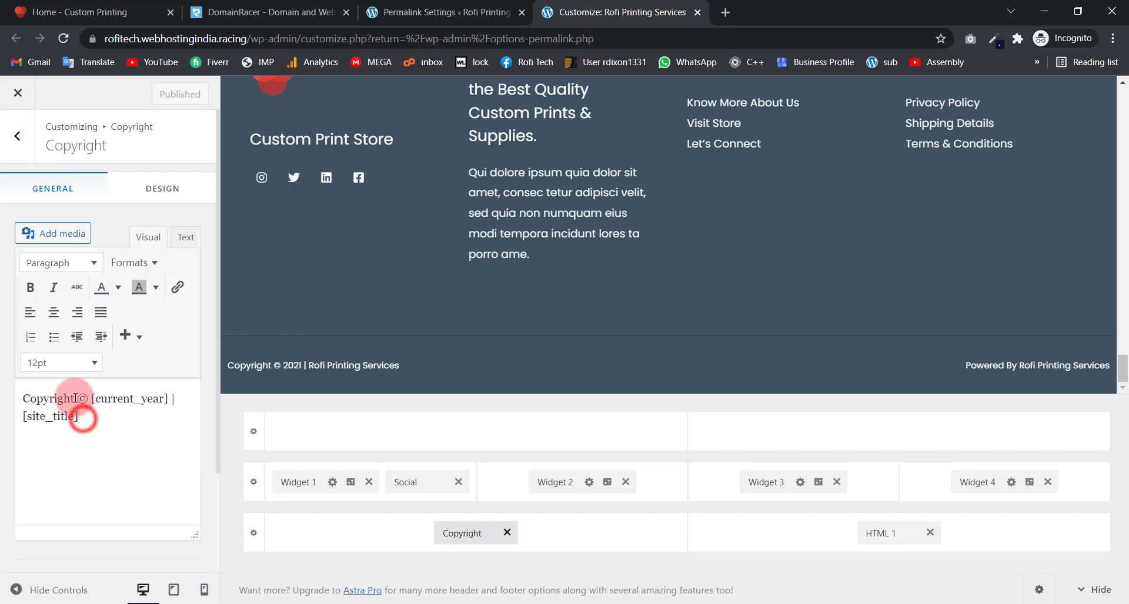
pyautogui.click(75, 399)
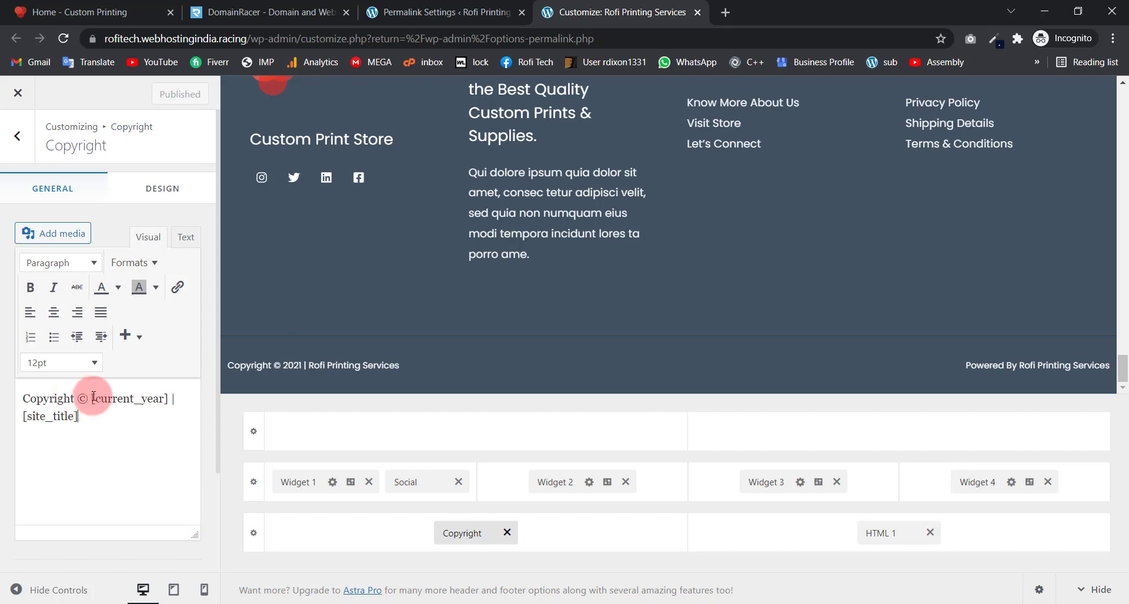
# Step: Delete the © symbol from the footer copyright text and publish the change
pyautogui.moveTo(91, 397); pyautogui.dragTo(77, 399)
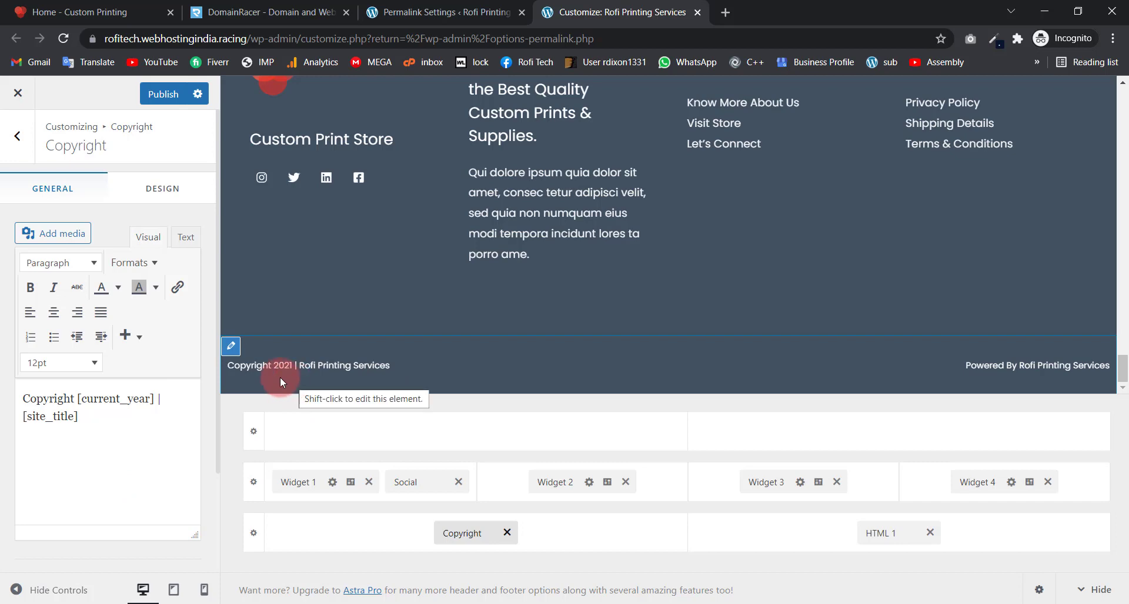
pyautogui.click(167, 101)
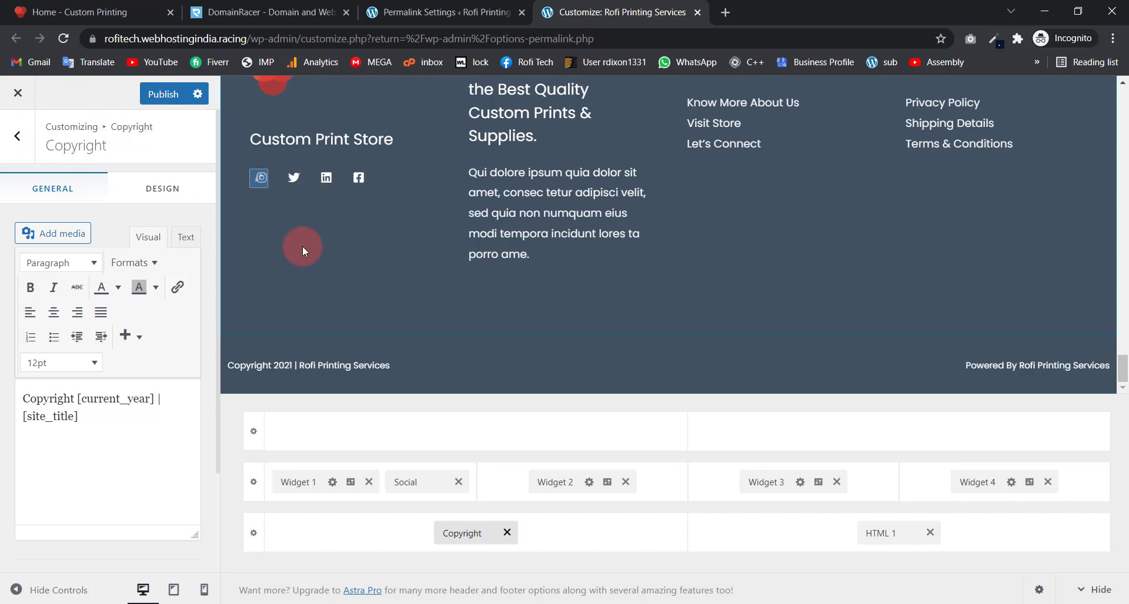
pyautogui.scroll(4, 304, 242)
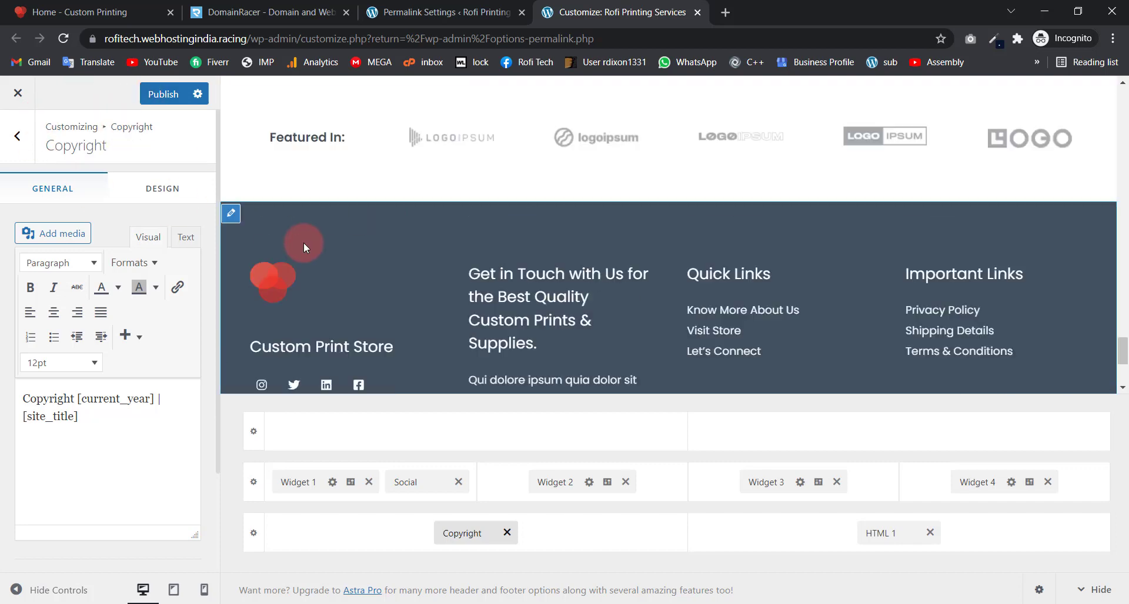
pyautogui.click(163, 101)
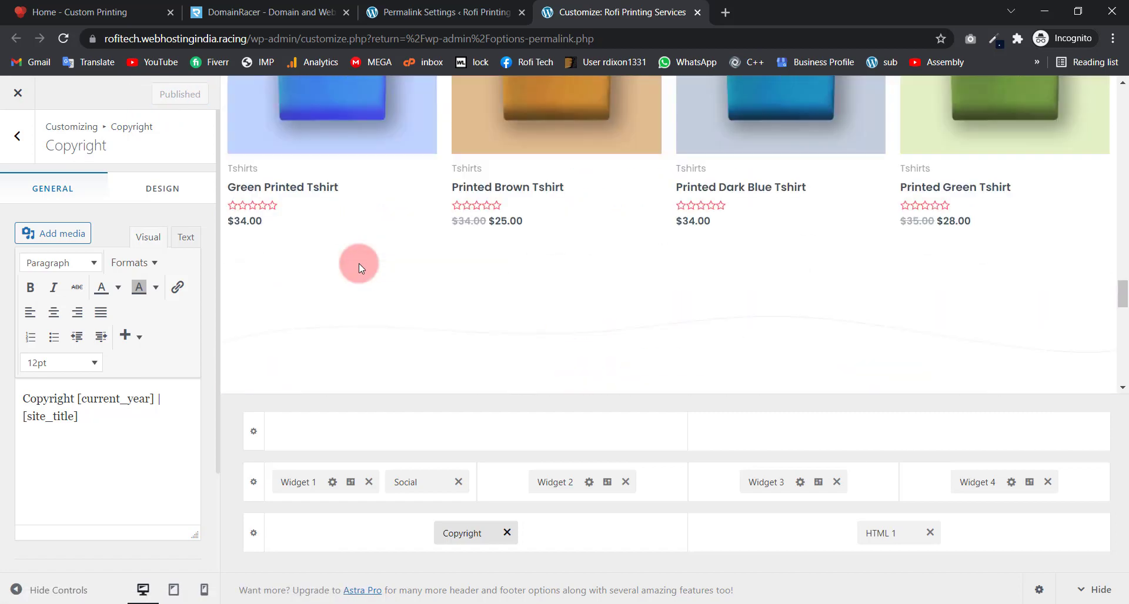
# Step: Check the updated site in the live preview, then close the Customizer tab
pyautogui.scroll(15, 359, 264)
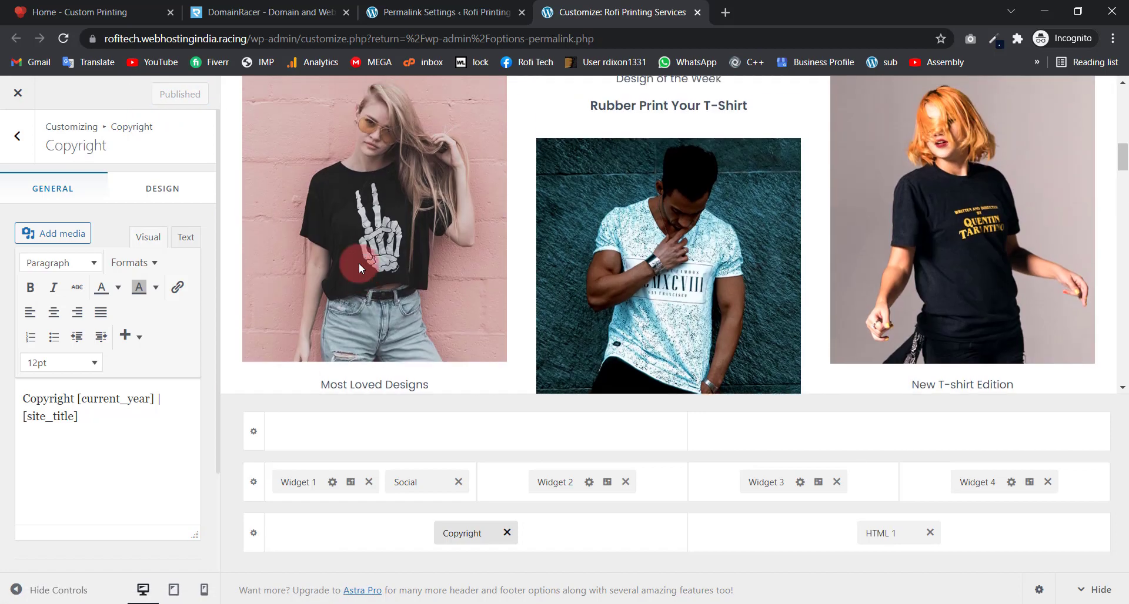
pyautogui.scroll(10, 359, 263)
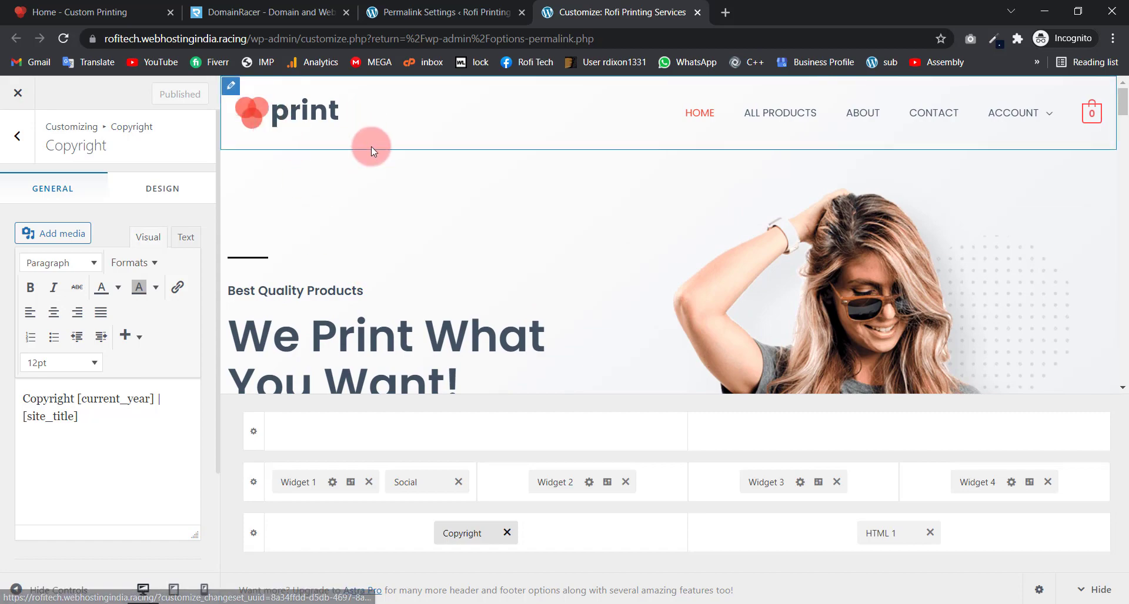
pyautogui.scroll(-20, 415, 217)
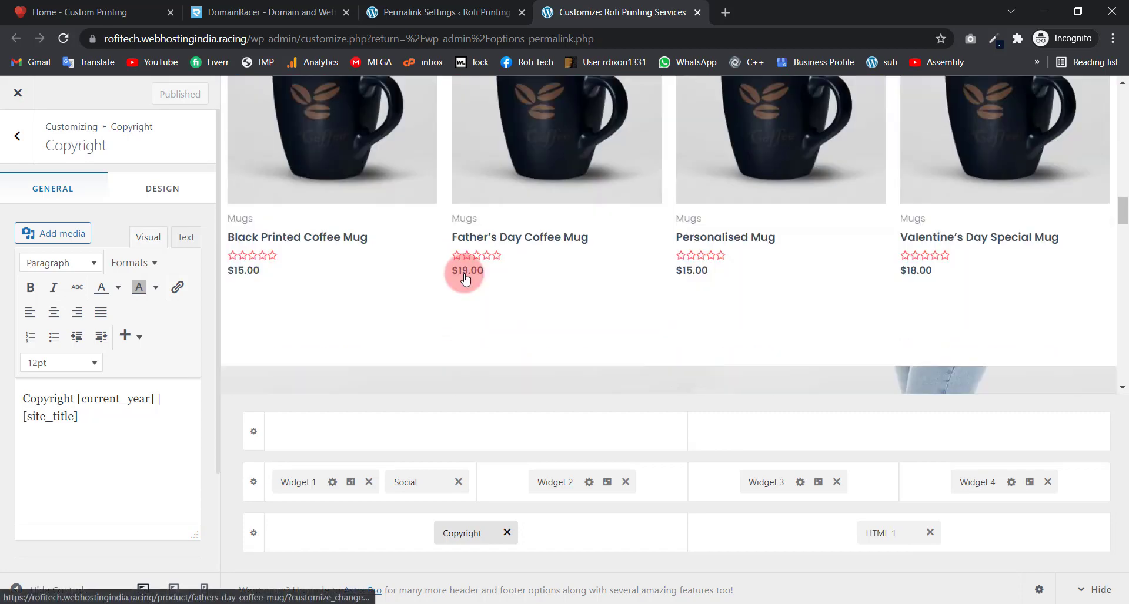
pyautogui.scroll(-5, 464, 277)
pyautogui.scroll(8, 464, 270)
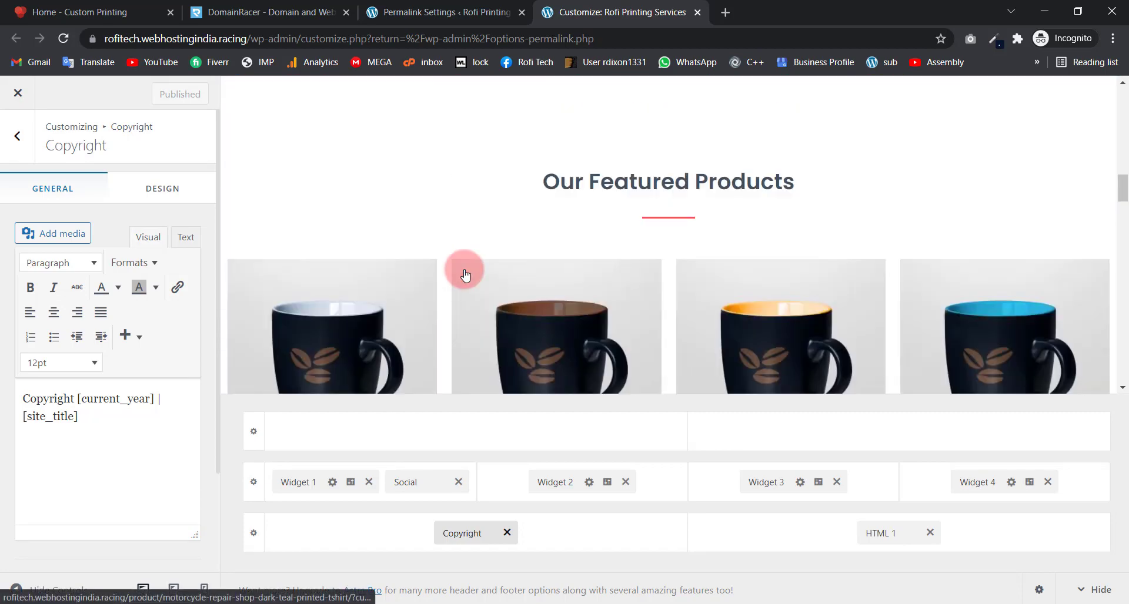
pyautogui.scroll(10, 464, 275)
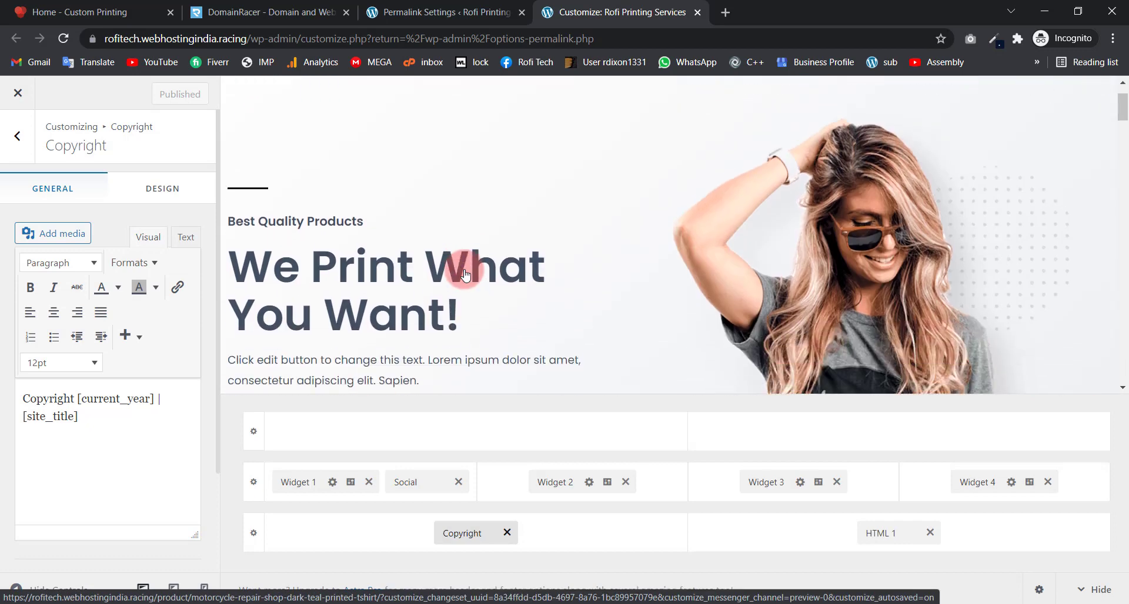
pyautogui.scroll(2, 465, 270)
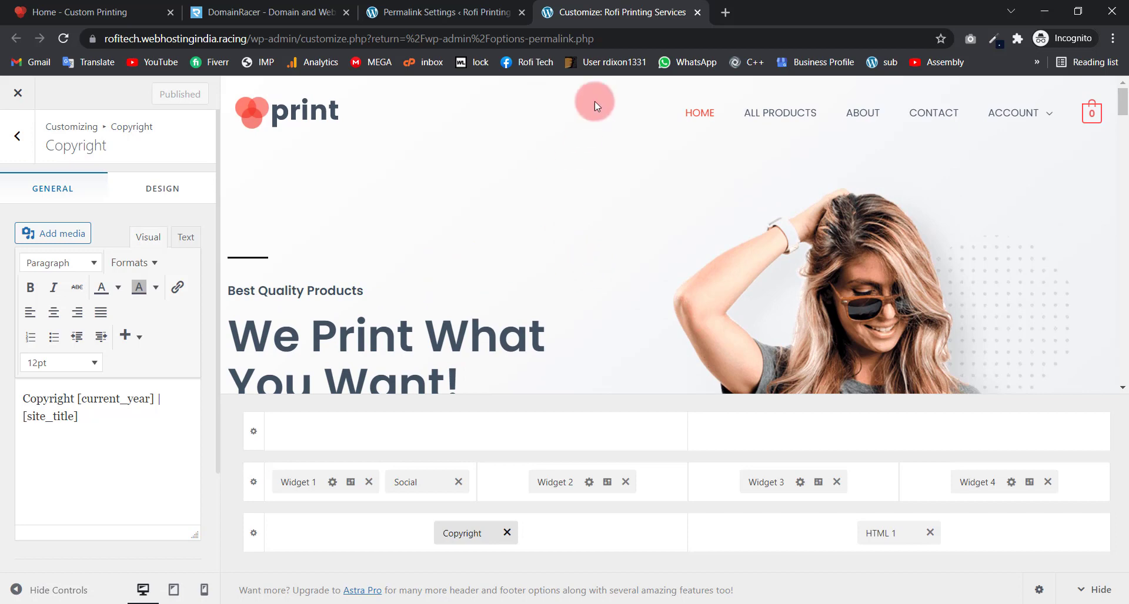
pyautogui.click(696, 13)
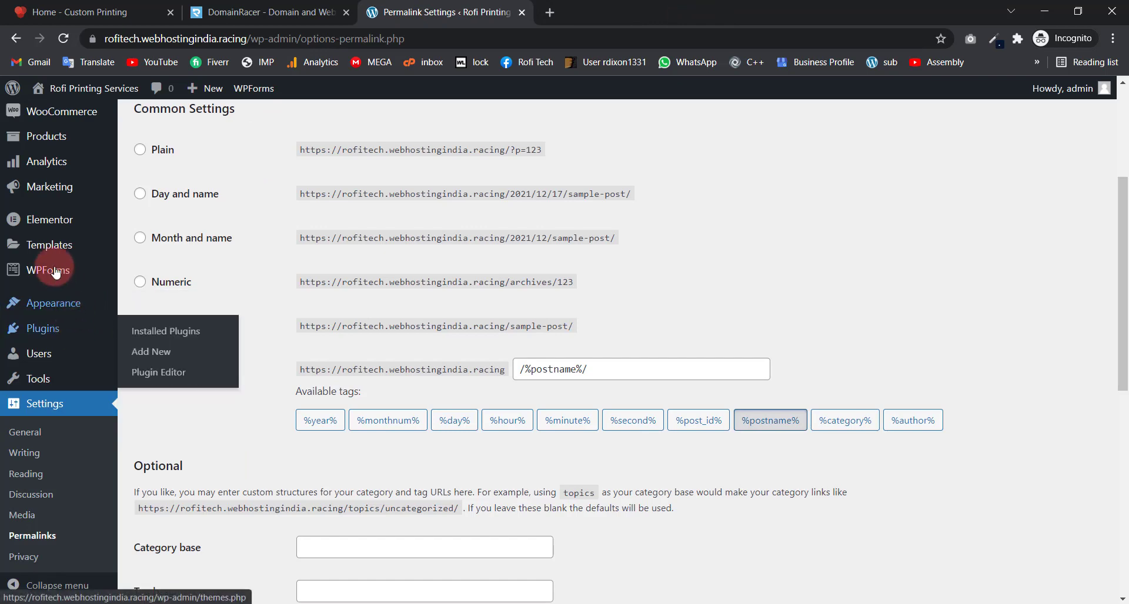
# Step: Go to WooCommerce > Settings from the admin sidebar
pyautogui.moveTo(76, 109)
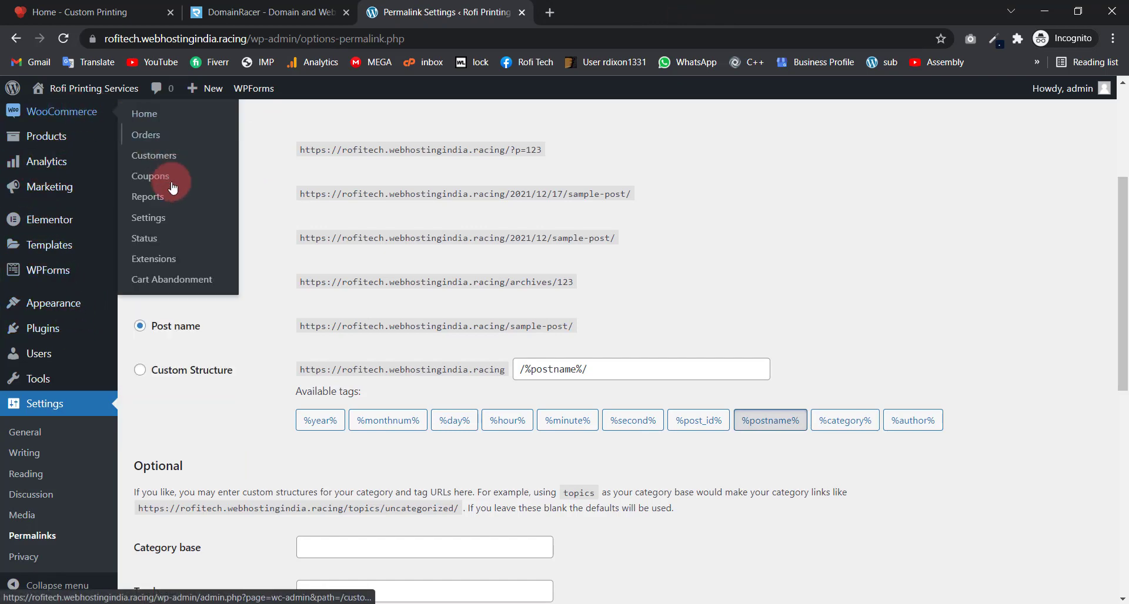
pyautogui.click(152, 219)
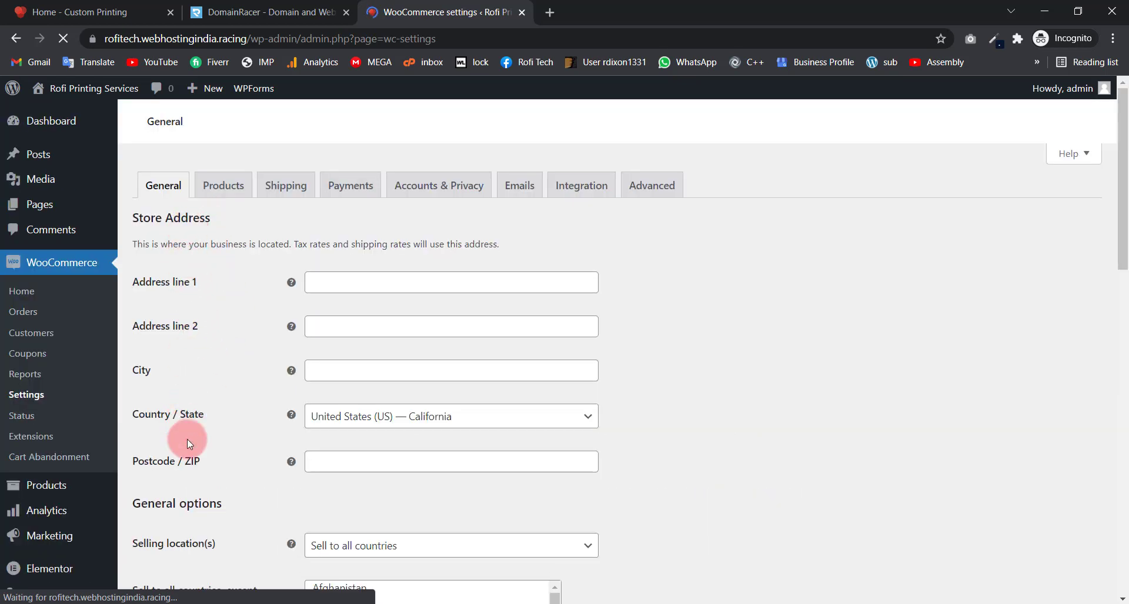
pyautogui.scroll(-6, 187, 440)
pyautogui.scroll(6, 197, 418)
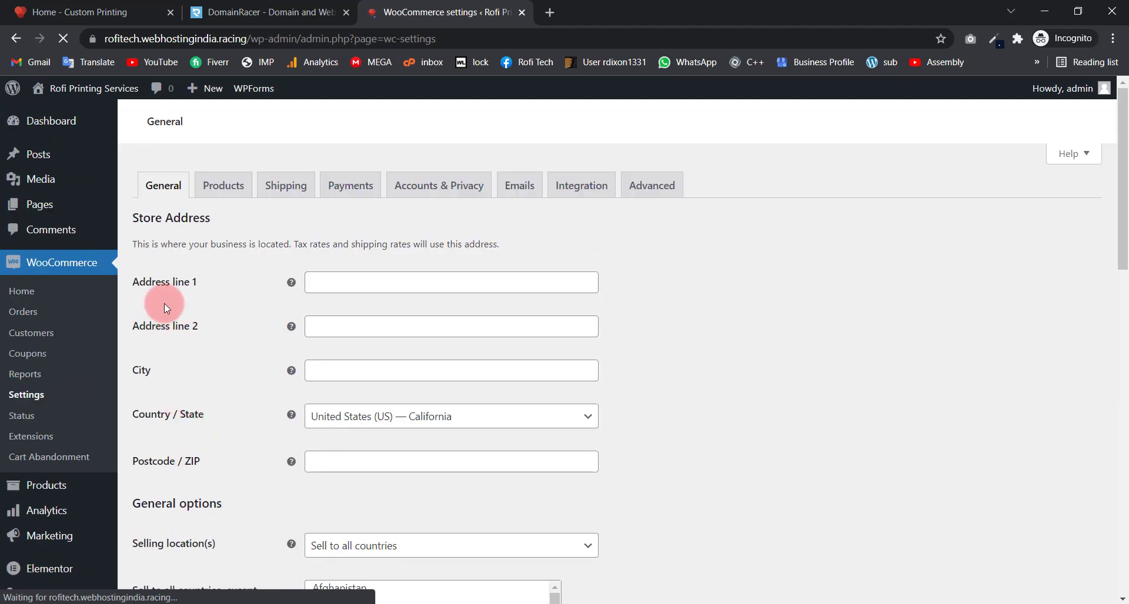
pyautogui.click(355, 282)
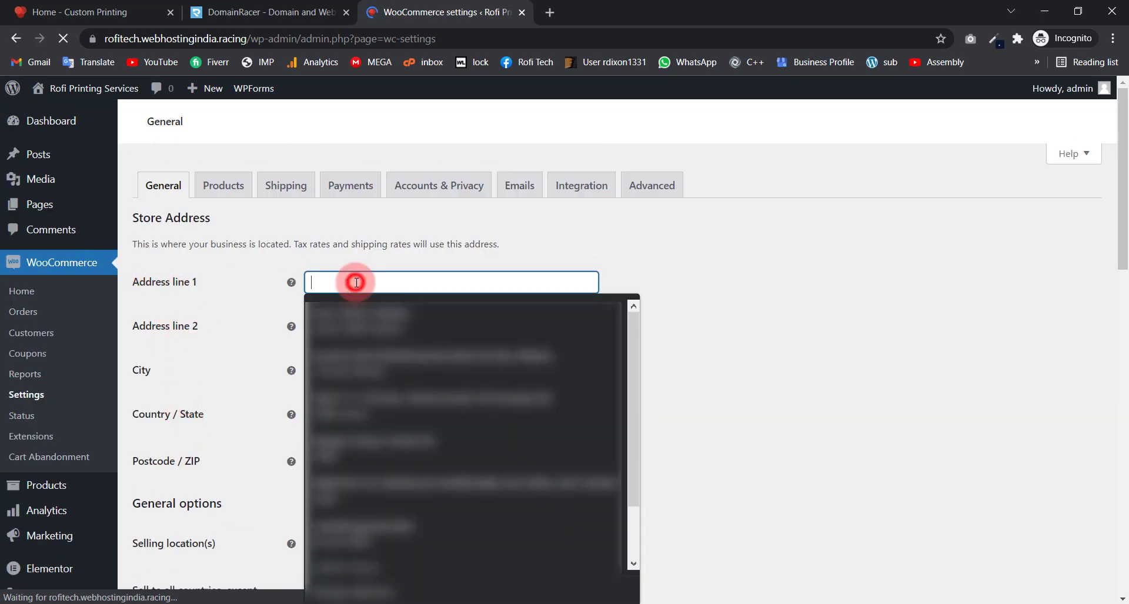
pyautogui.click(270, 322)
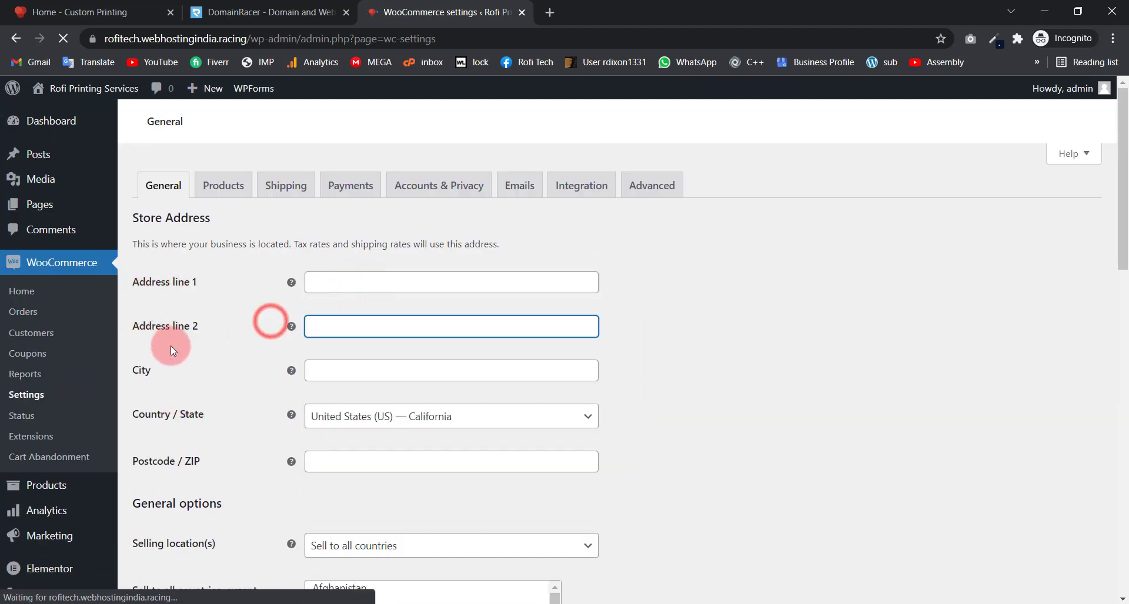
pyautogui.scroll(-2, 269, 383)
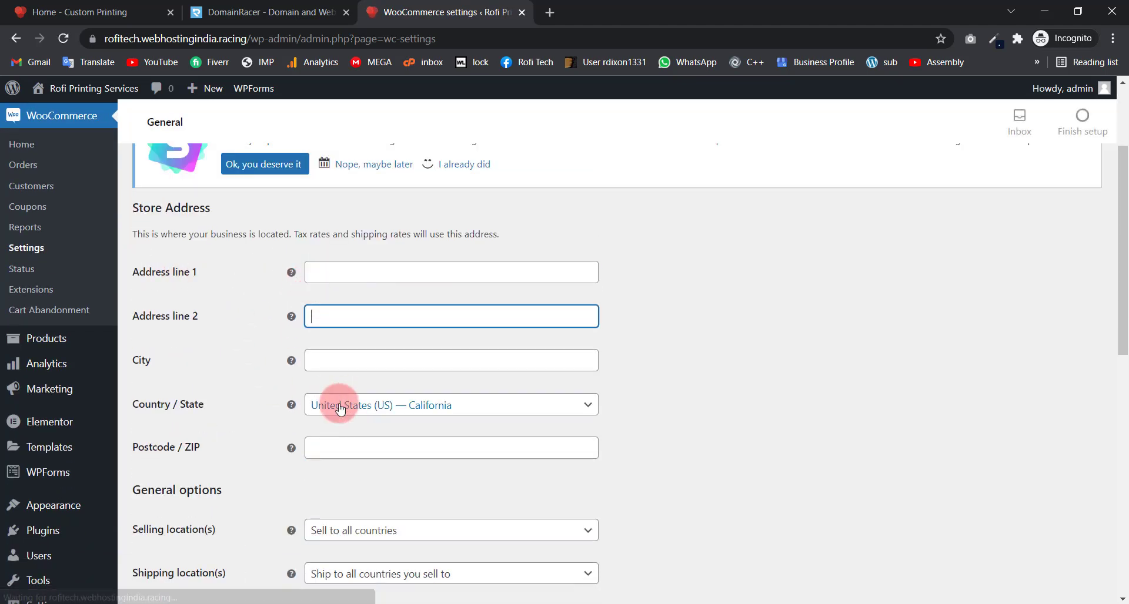
pyautogui.scroll(-3, 348, 416)
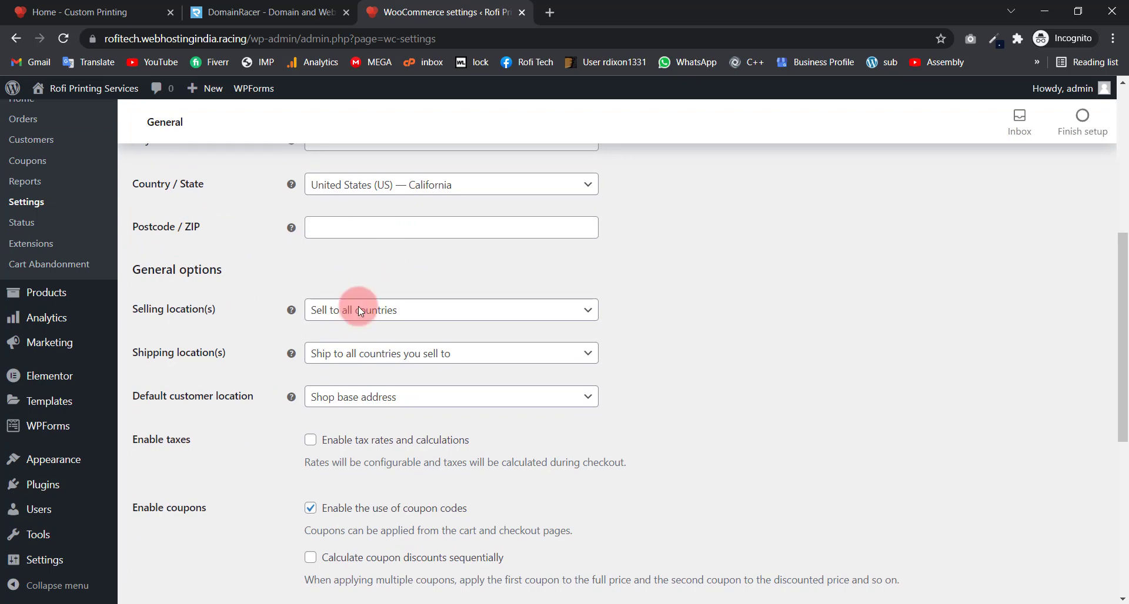
pyautogui.scroll(-3, 242, 353)
pyautogui.scroll(3, 177, 254)
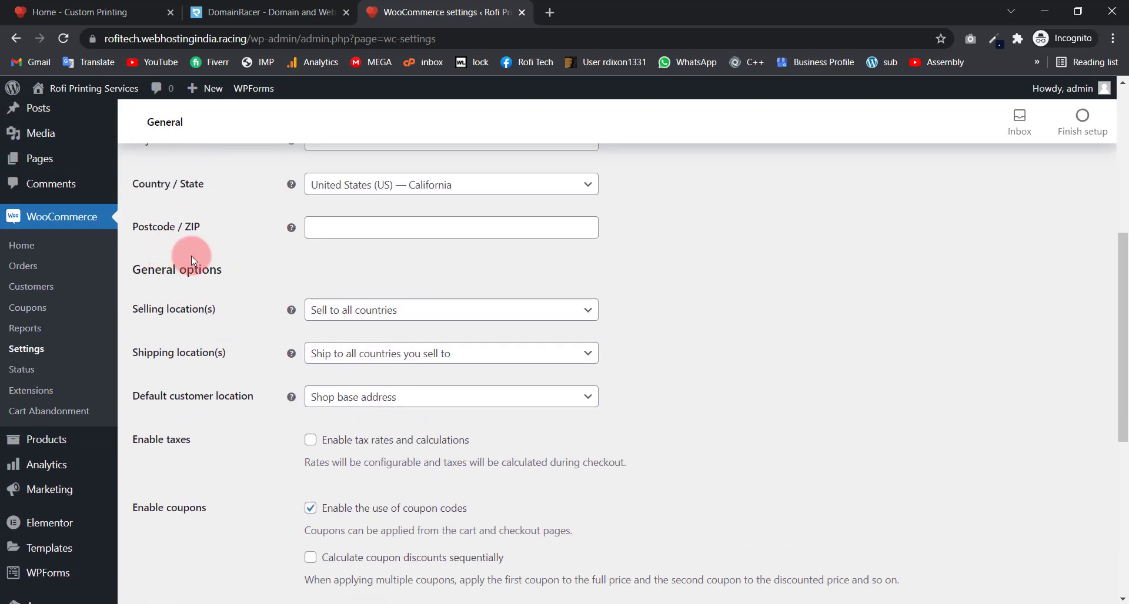
pyautogui.click(354, 317)
pyautogui.click(353, 310)
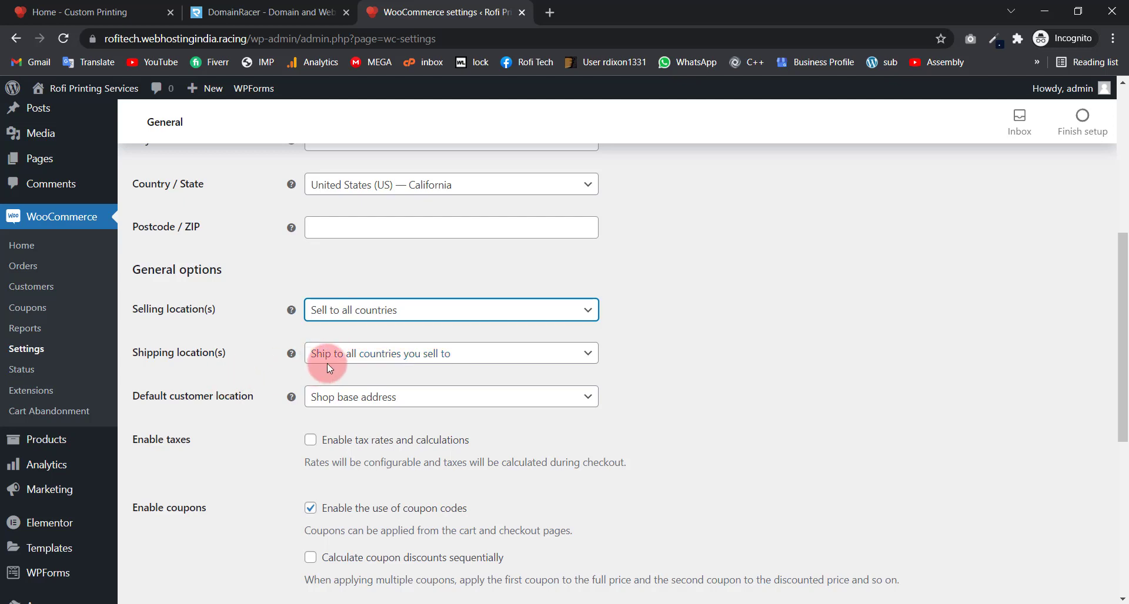
pyautogui.scroll(-1, 252, 361)
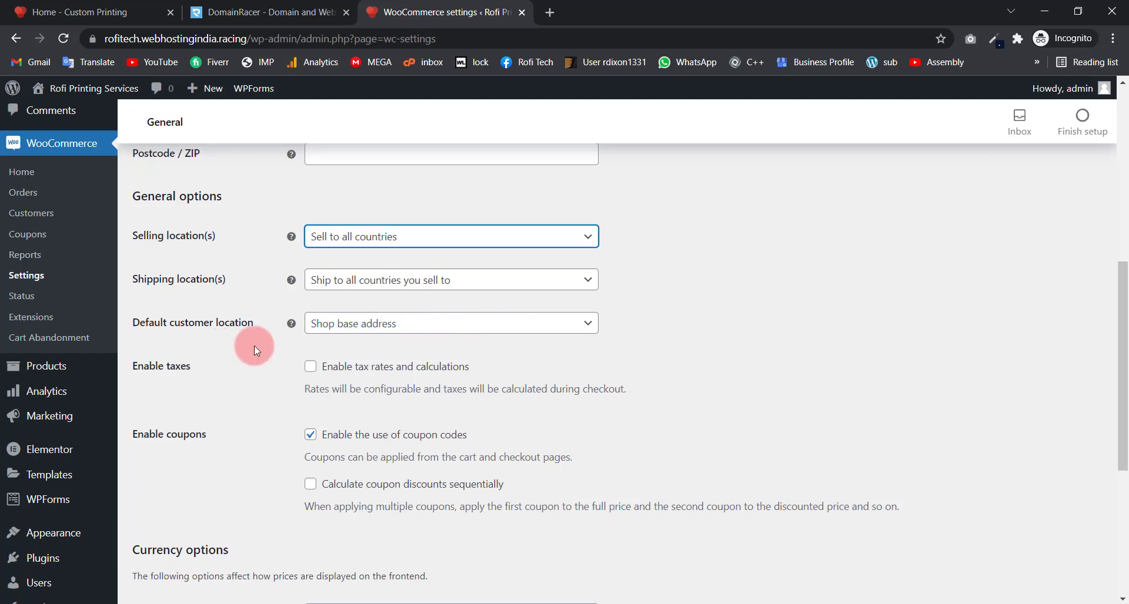
pyautogui.scroll(-2, 232, 368)
pyautogui.scroll(2, 253, 276)
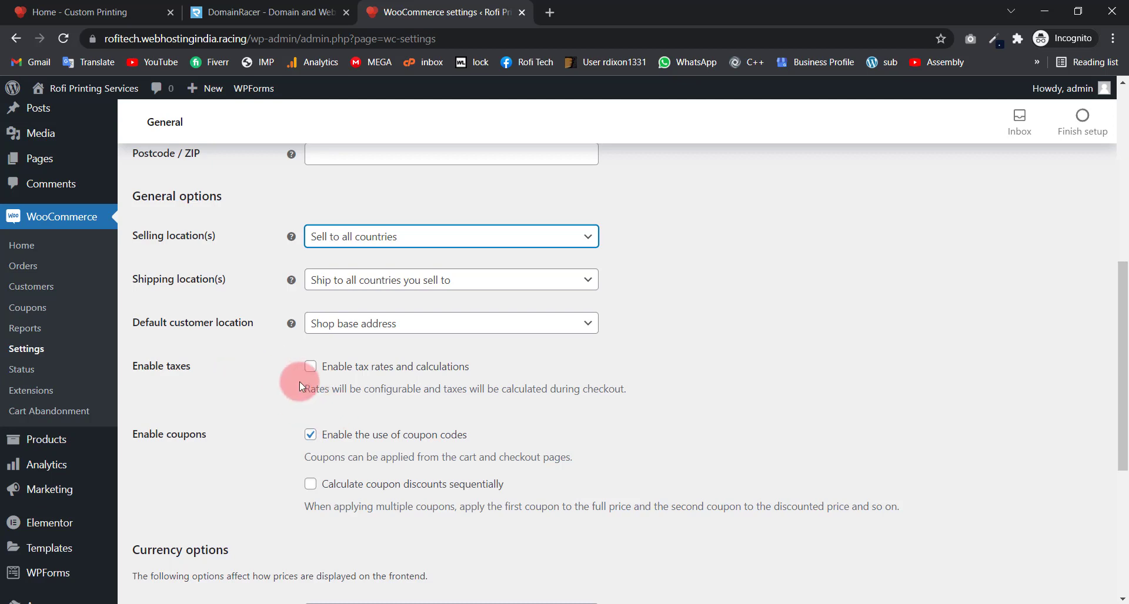
pyautogui.scroll(-5, 261, 411)
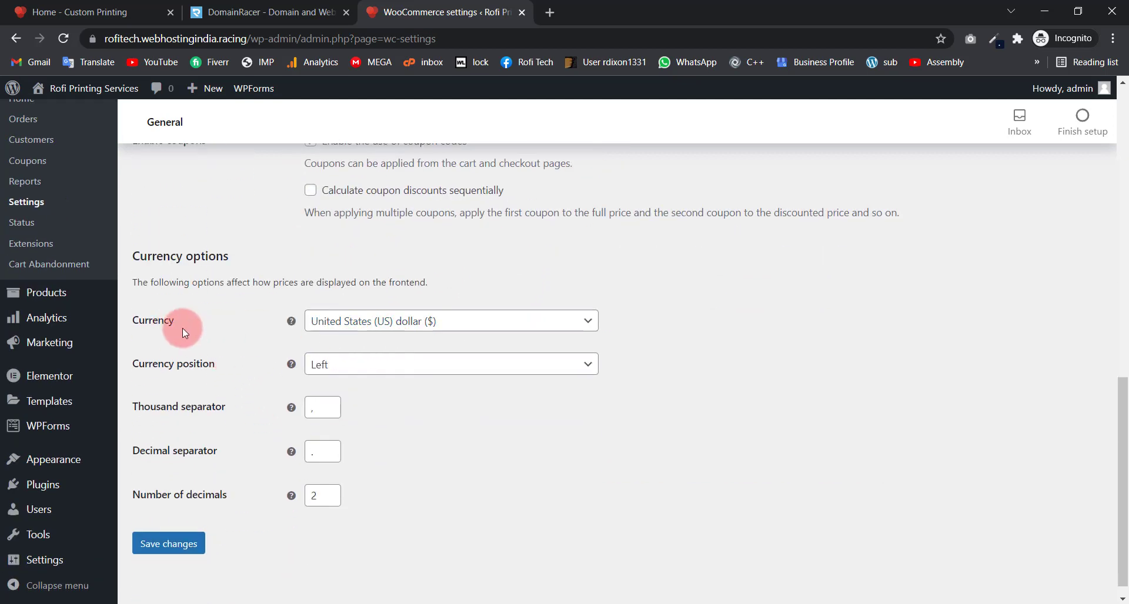
pyautogui.click(413, 327)
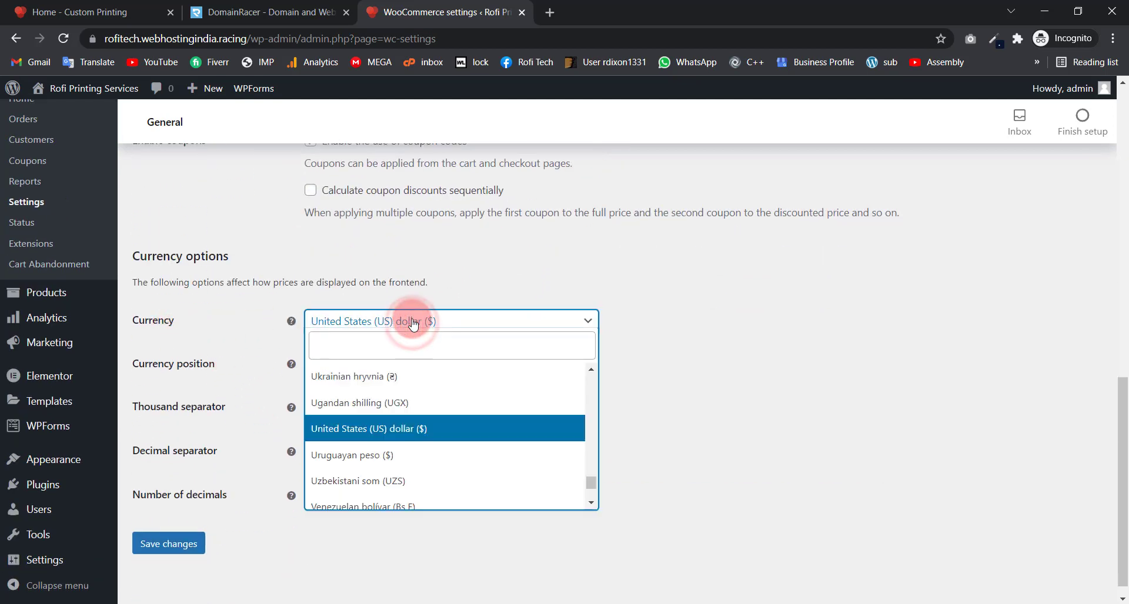
pyautogui.click(412, 324)
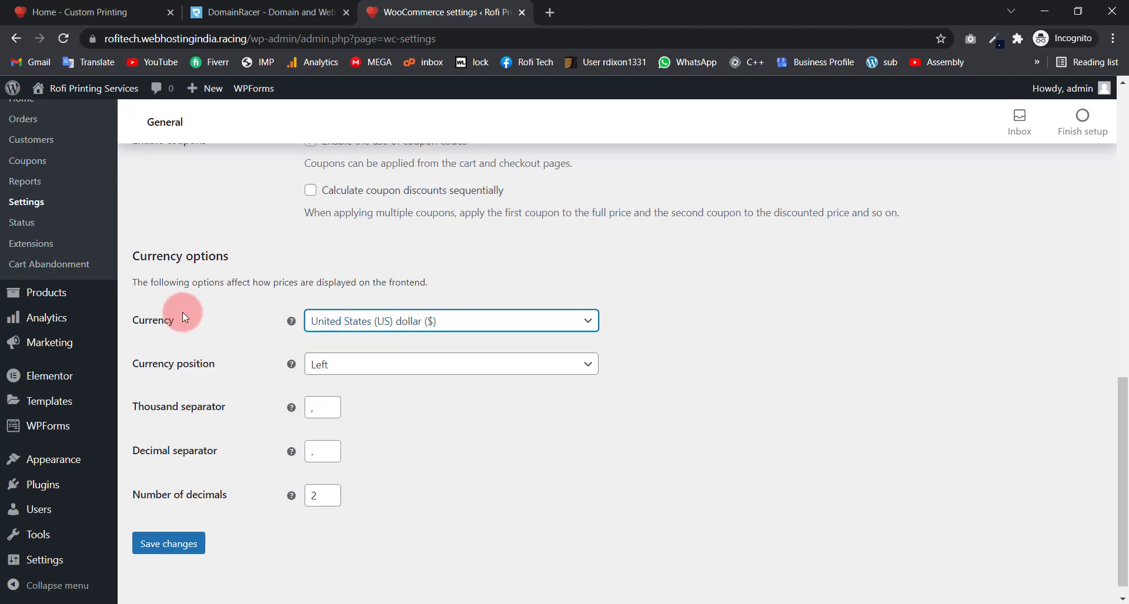
pyautogui.click(340, 317)
pyautogui.click(345, 327)
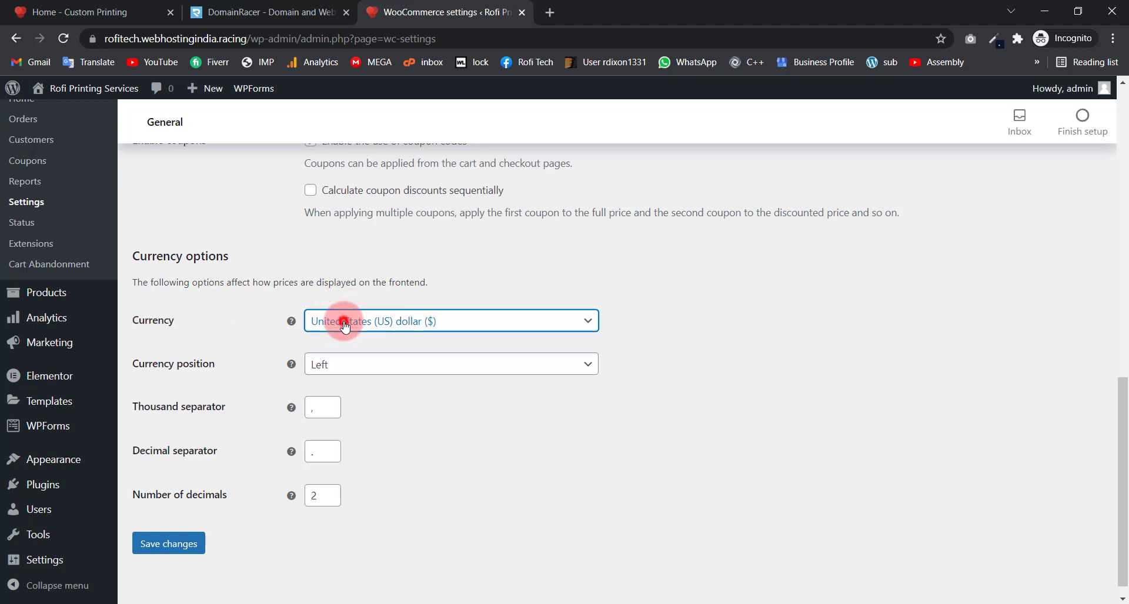
pyautogui.scroll(7, 263, 368)
pyautogui.scroll(4, 320, 330)
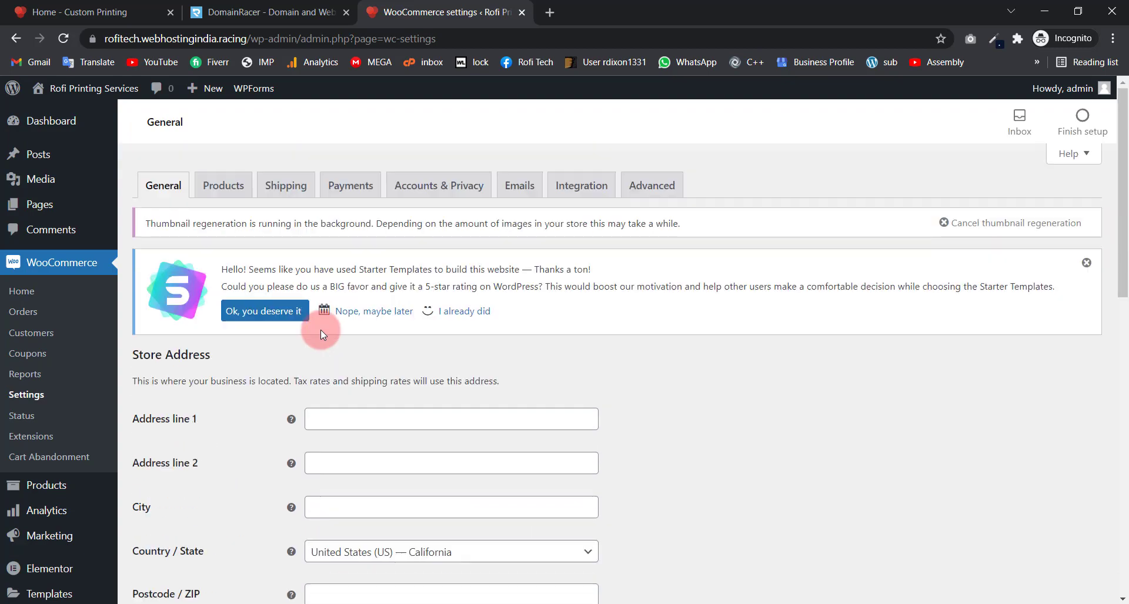
pyautogui.scroll(-12, 256, 470)
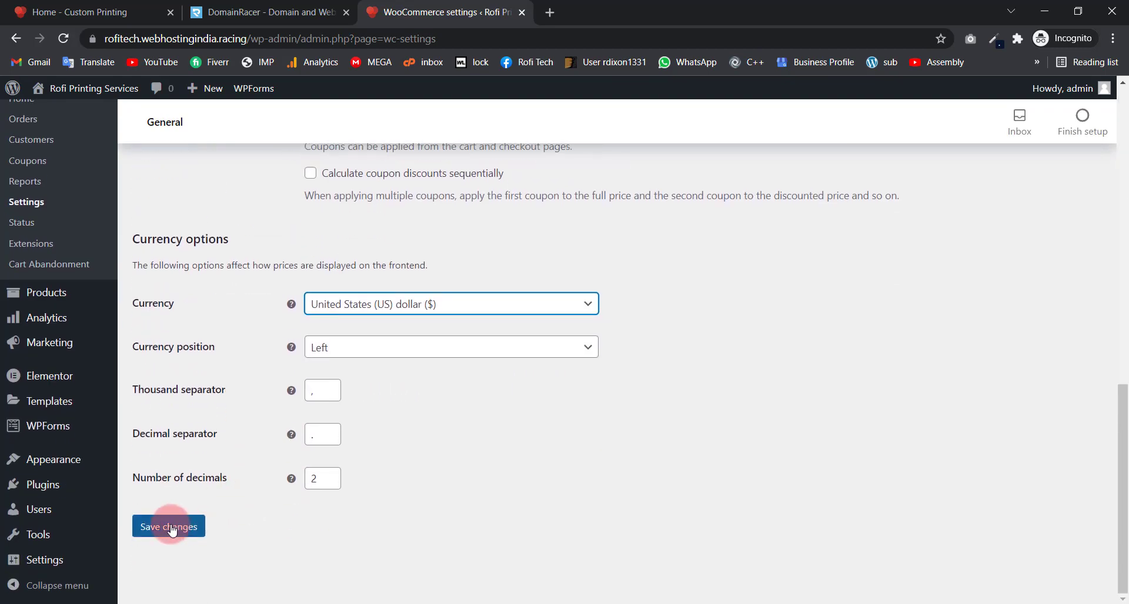
pyautogui.scroll(12, 314, 249)
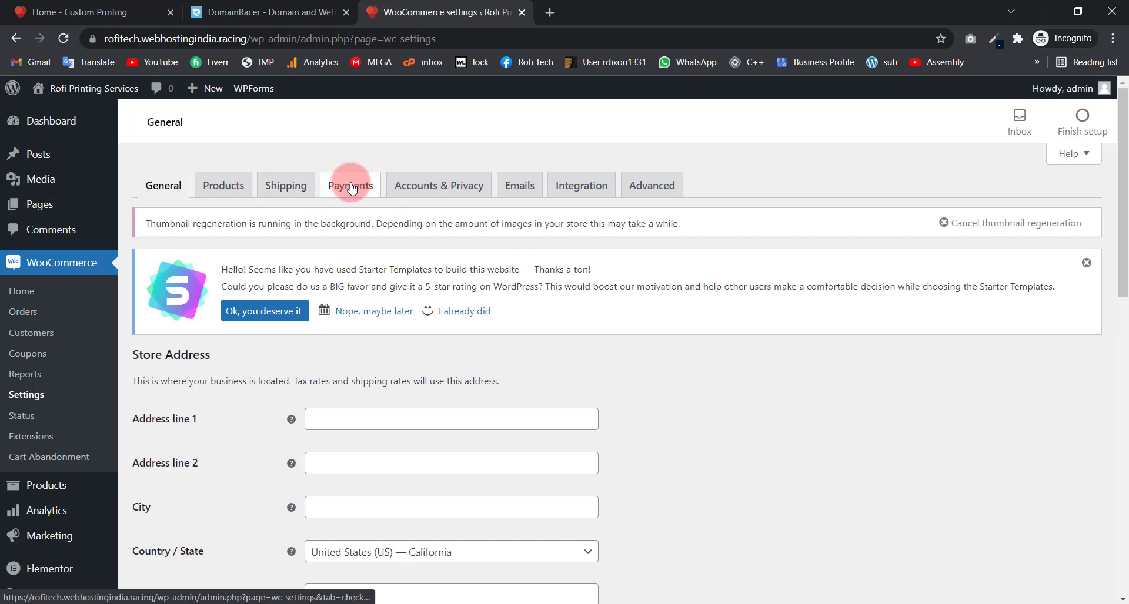
# Step: Enable Cash on delivery in the WooCommerce Payments tab's payment methods table
pyautogui.click(352, 187)
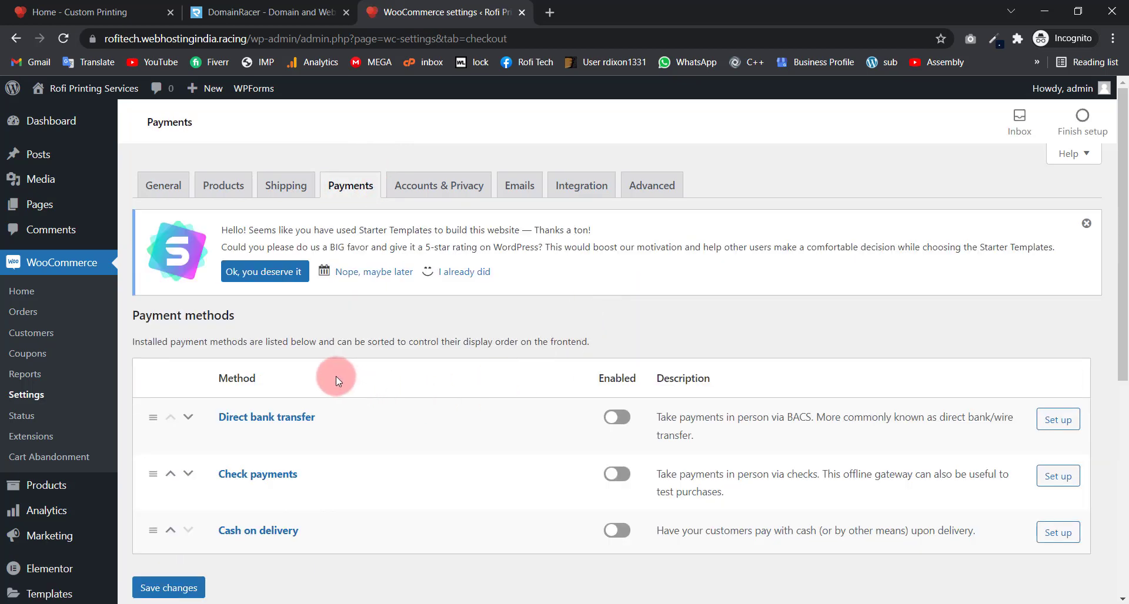
pyautogui.scroll(-1, 609, 352)
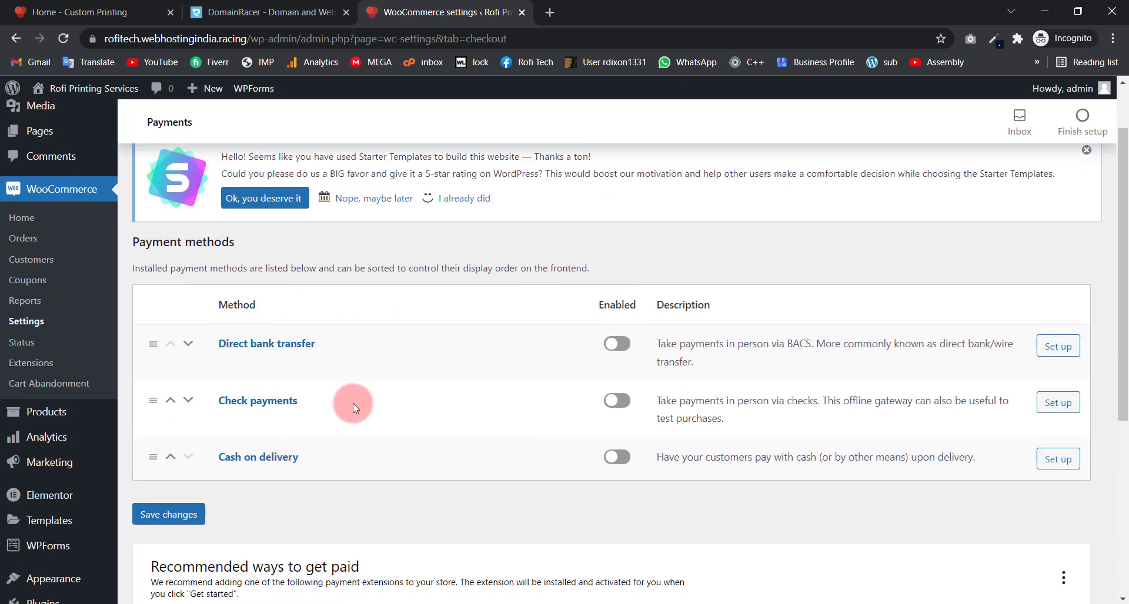
pyautogui.scroll(-3, 353, 403)
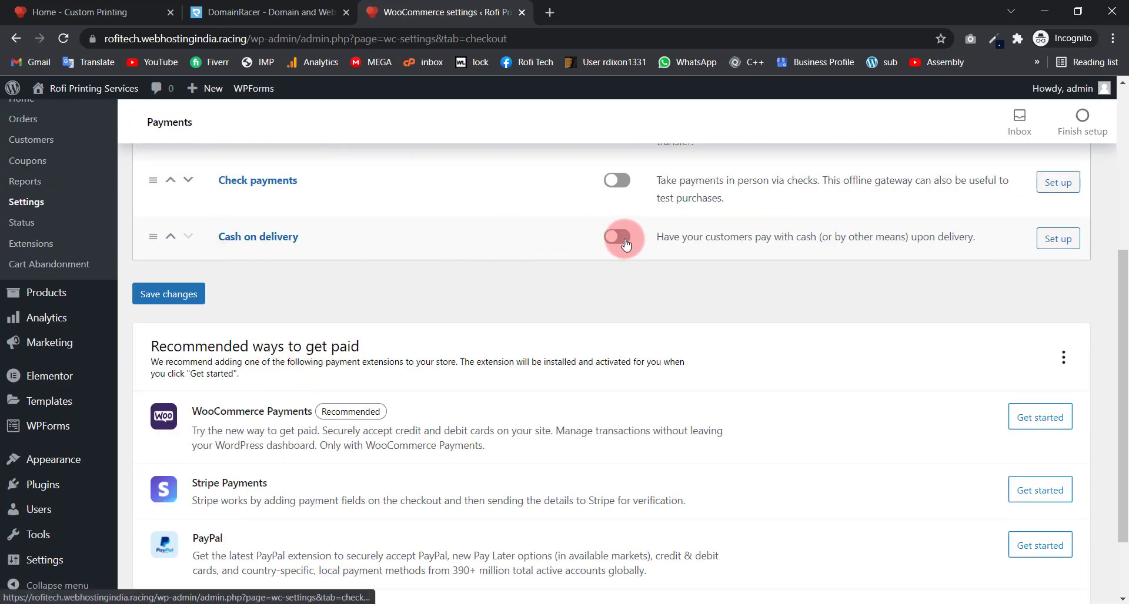
pyautogui.click(624, 238)
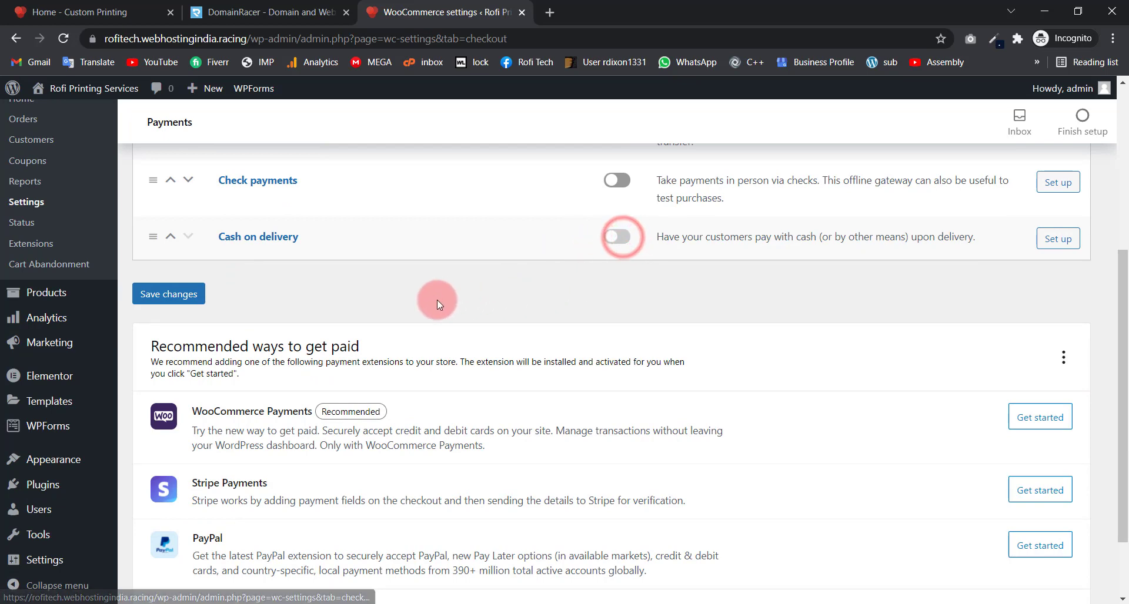
pyautogui.scroll(-2, 491, 261)
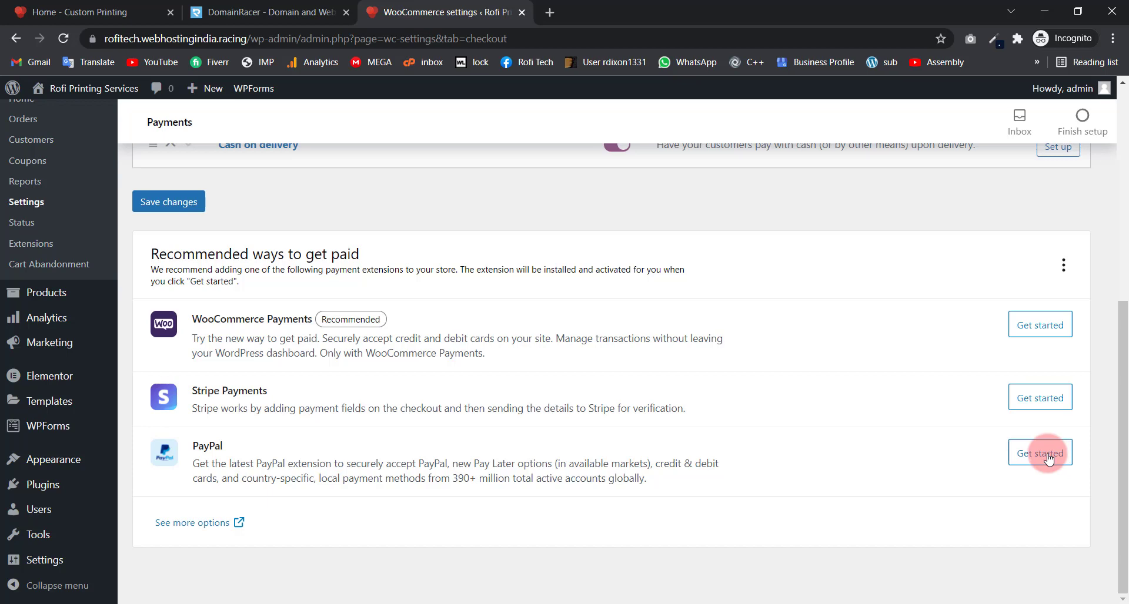
# Step: Save the payment settings with Cash on delivery enabled, then visit the public site
pyautogui.scroll(4, 442, 345)
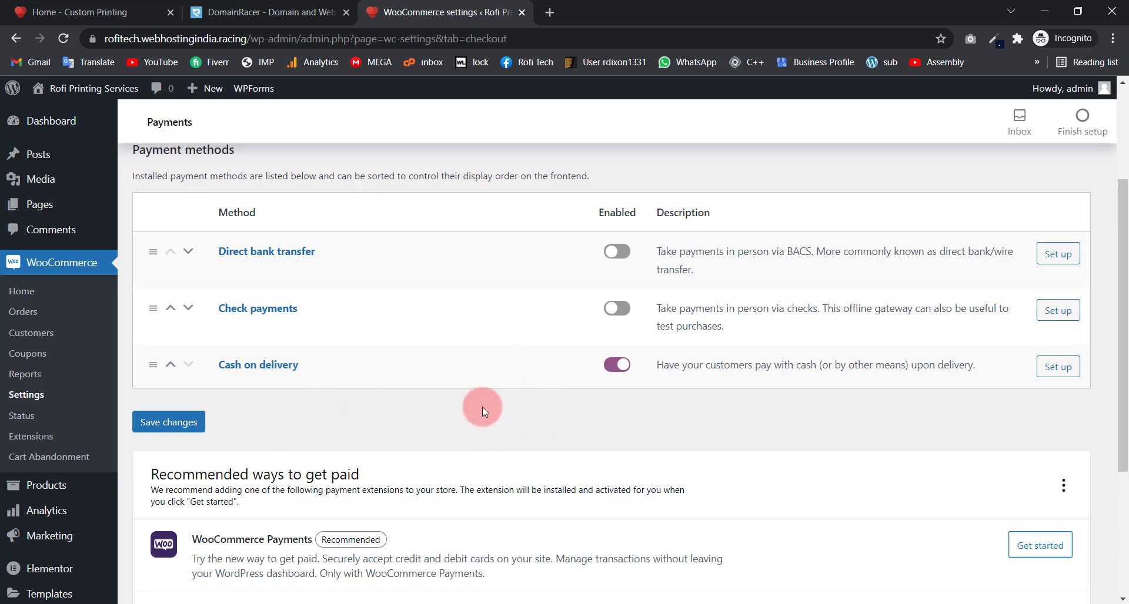
pyautogui.scroll(-4, 494, 409)
pyautogui.scroll(3, 494, 409)
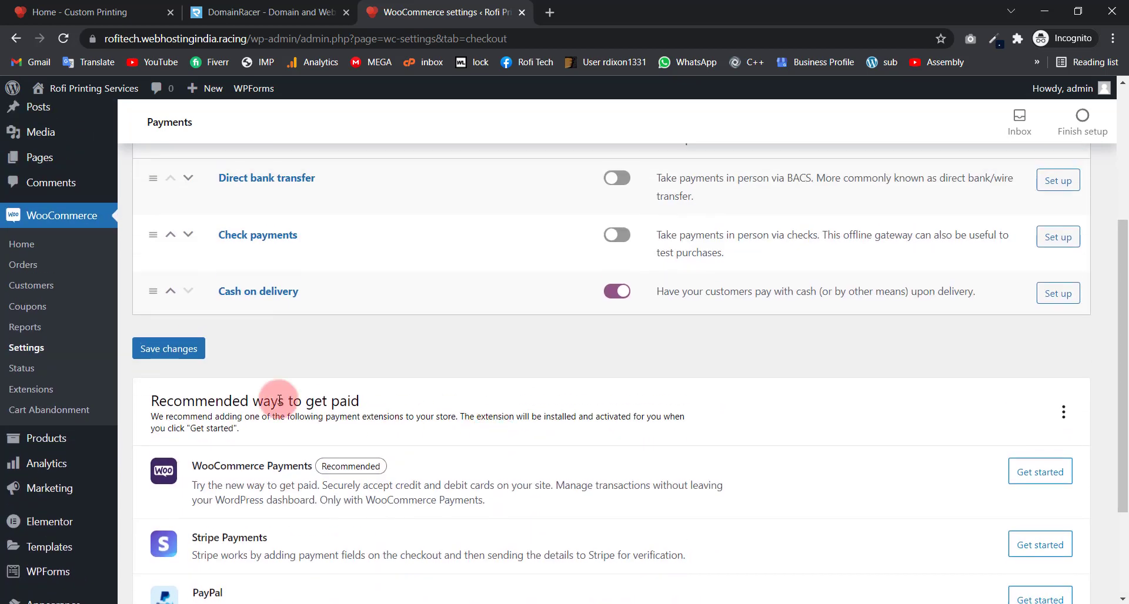
pyautogui.scroll(4, 212, 380)
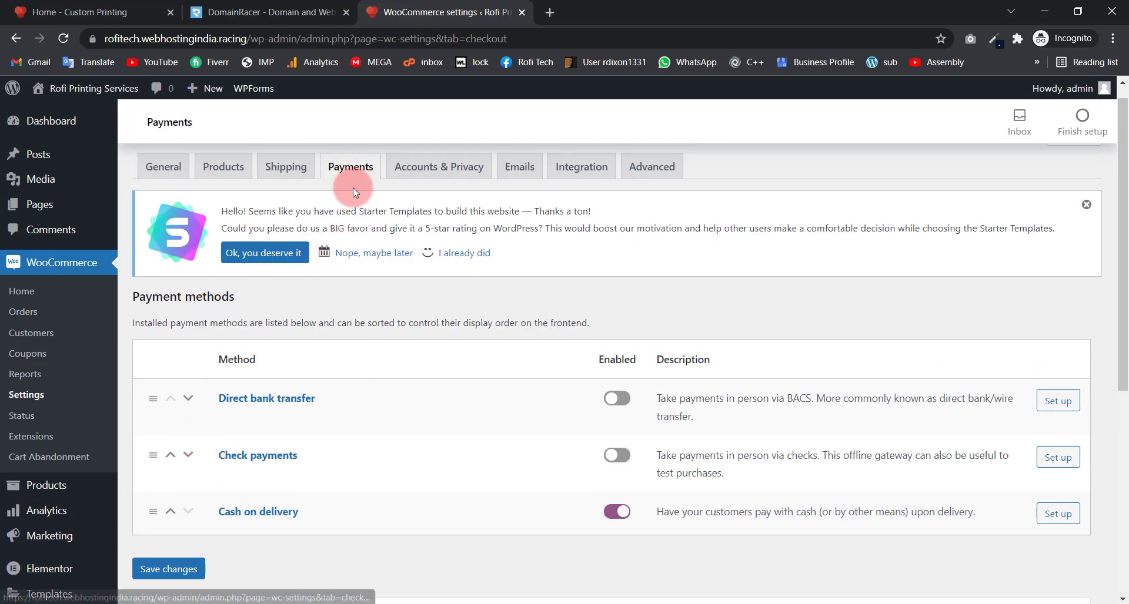
pyautogui.click(170, 570)
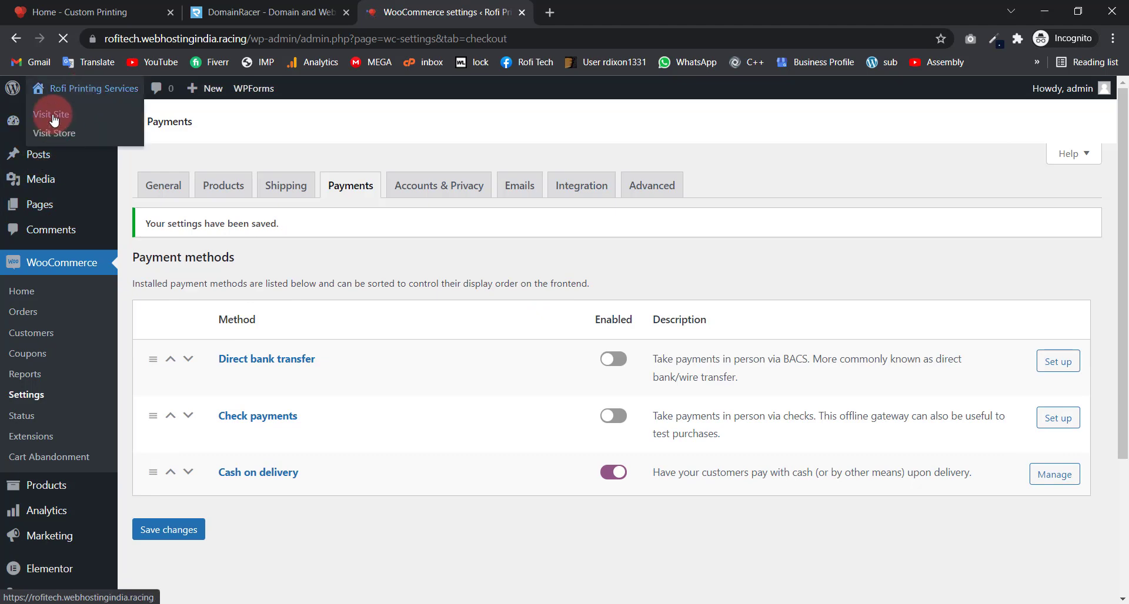
pyautogui.click(51, 112)
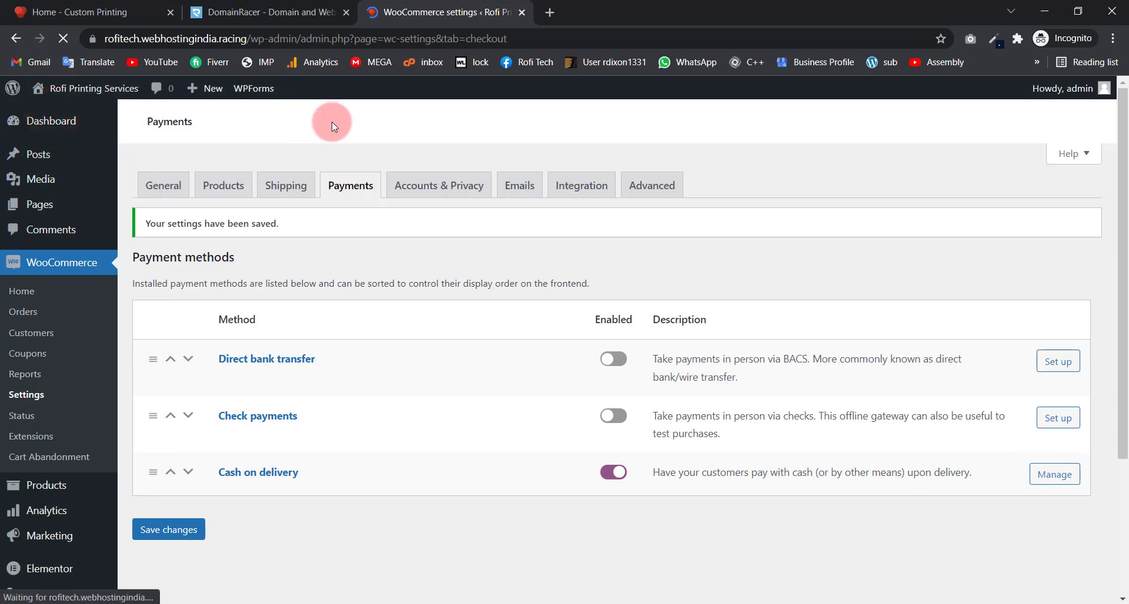